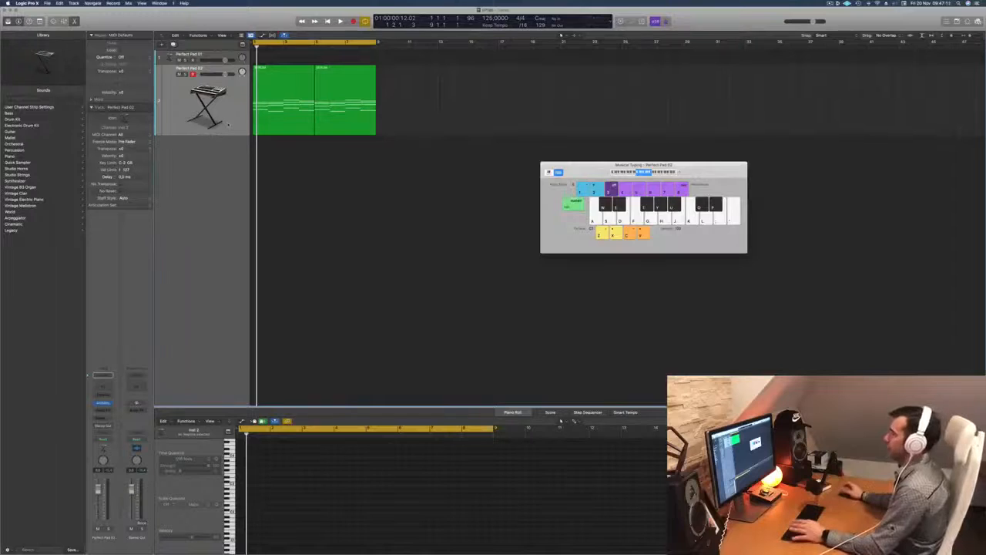
Play back the two chord regions on the Perfect Pad 02 track.
click(228, 125)
key(space)
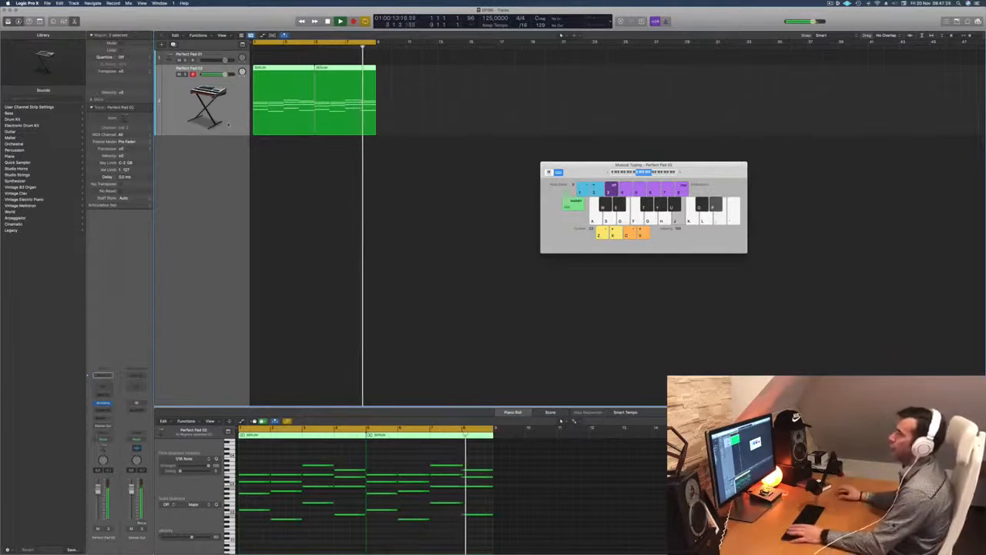
key(space)
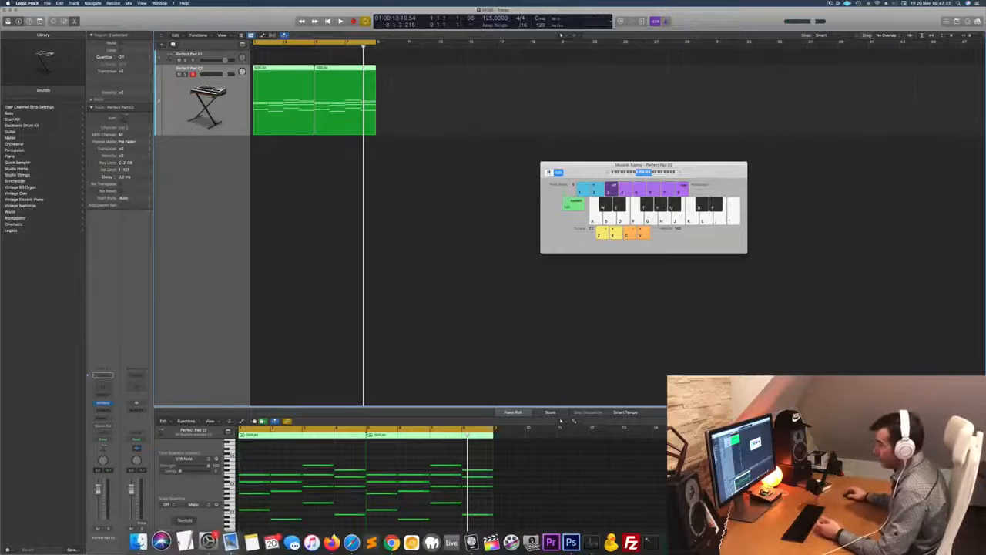
Switch to Finder to view the folder of major and minor chord progression MIDI files, and close its window.
click(143, 542)
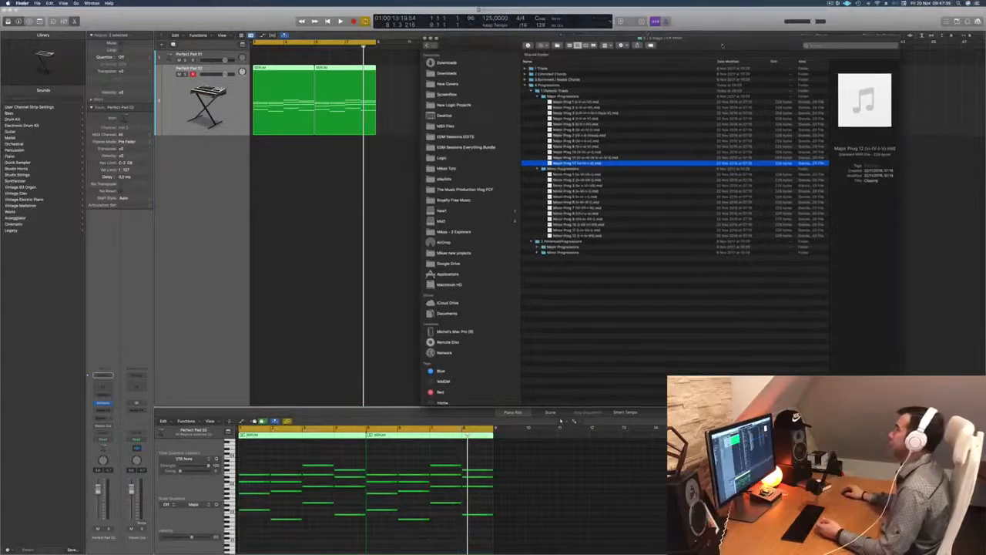
drag(670, 40, 660, 11)
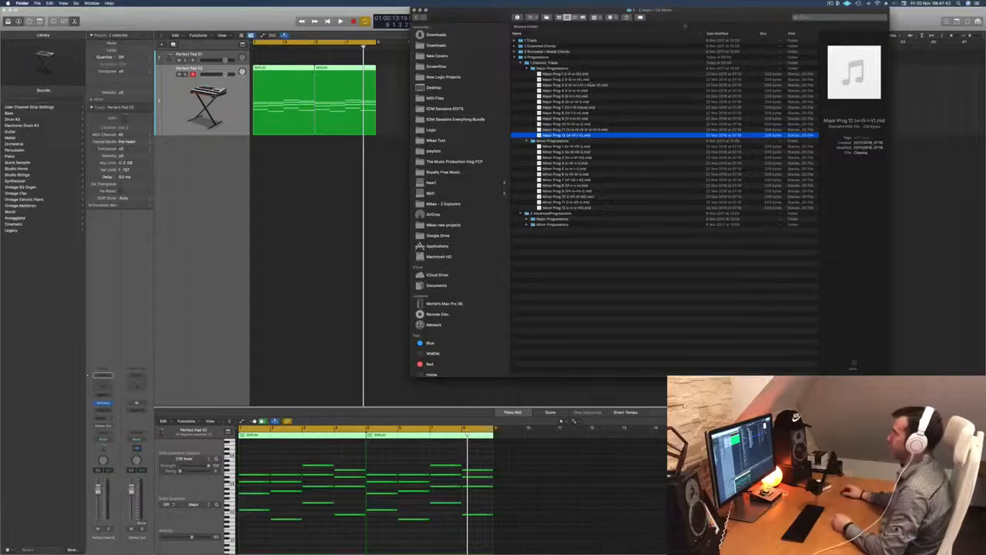
drag(685, 17, 751, 17)
key(super+w)
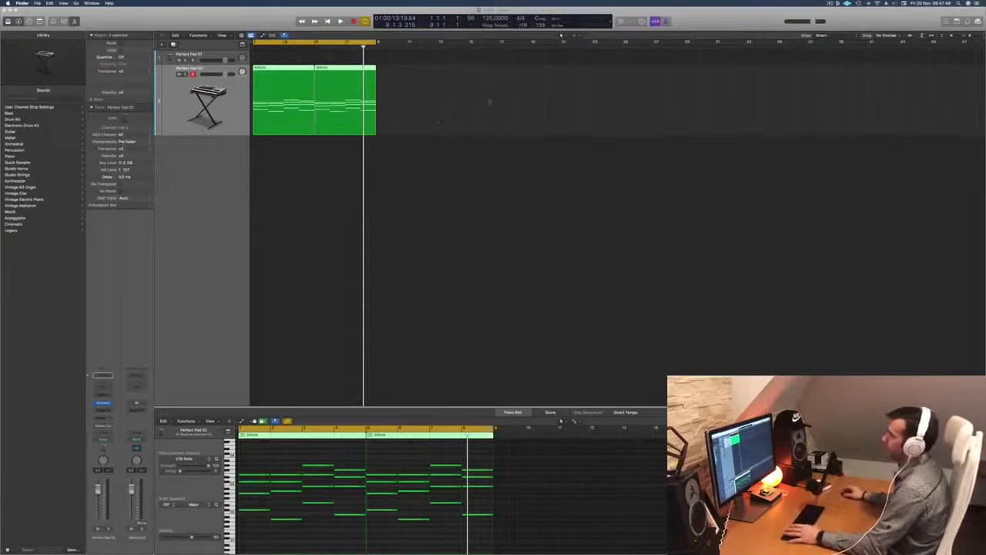
Duplicate the Perfect Pad 02 track five times to add empty tracks below it.
click(457, 108)
key(space)
click(206, 128)
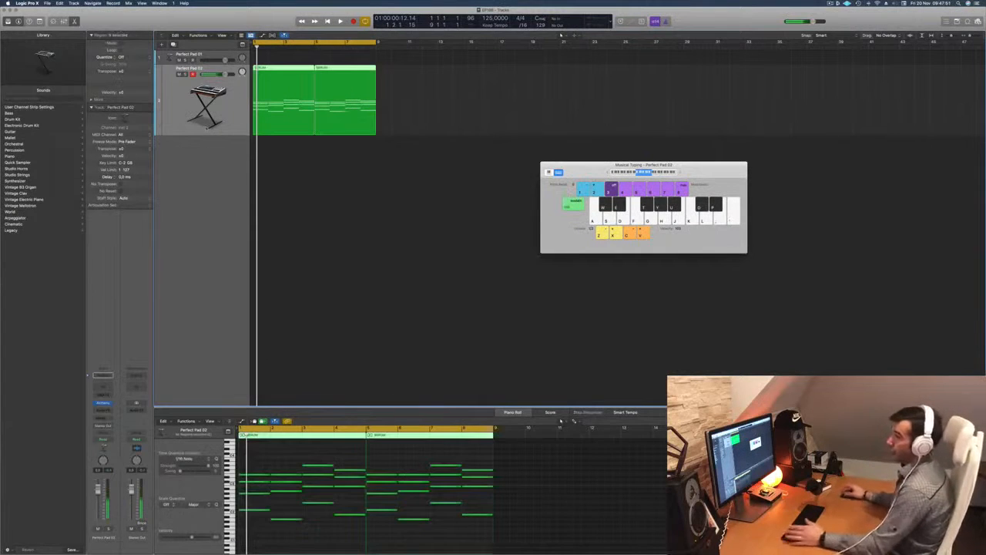
key(super+d)
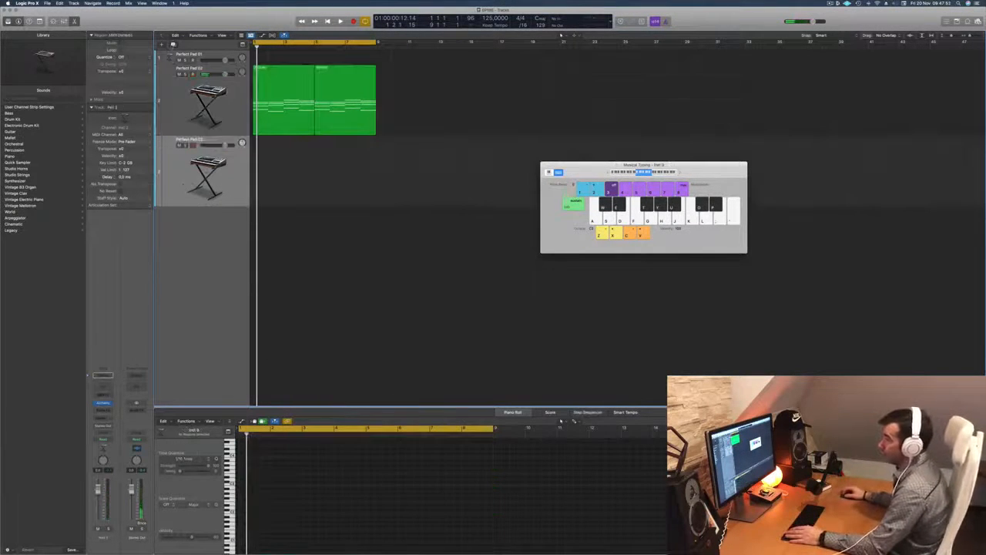
click(172, 44)
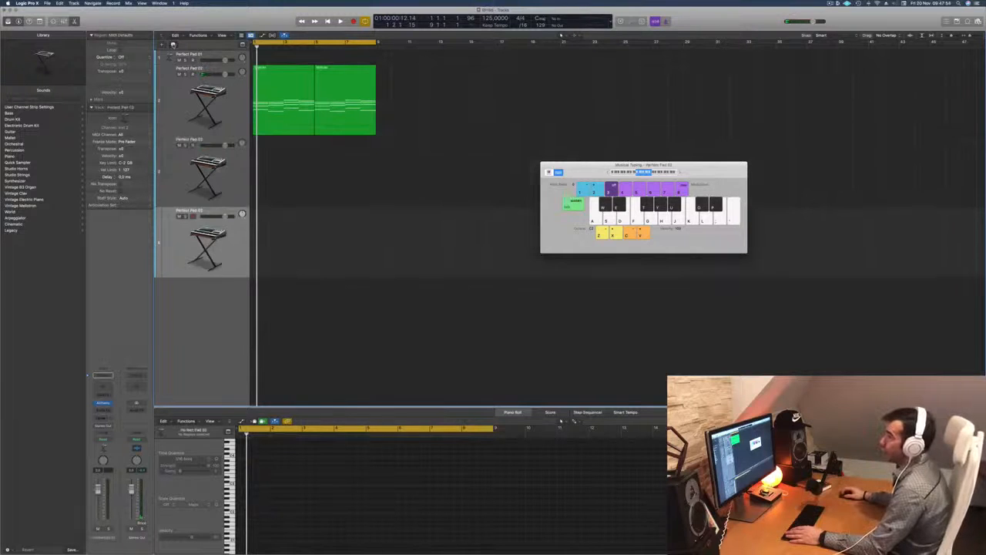
click(172, 44)
click(172, 44)
scroll(192, 180, down, 5)
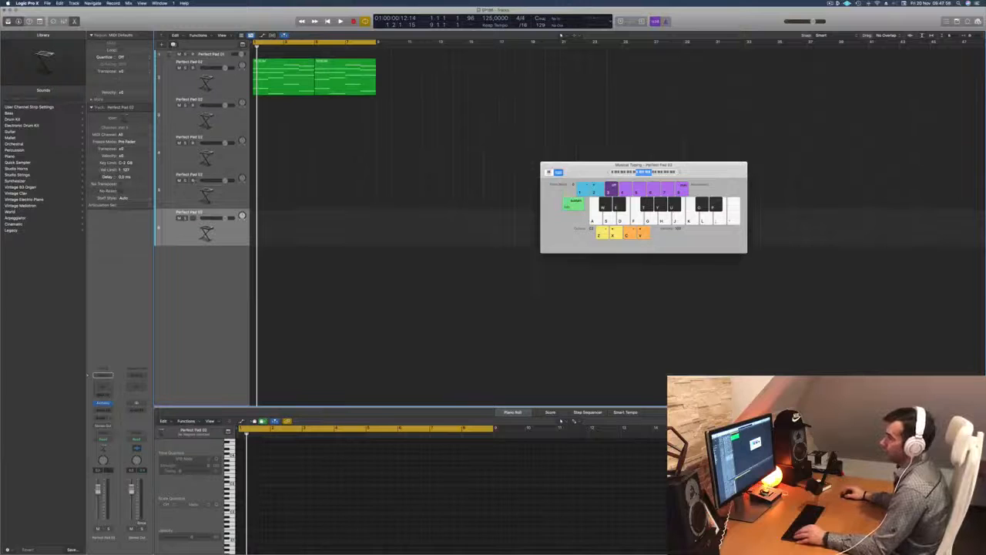
key(super+d)
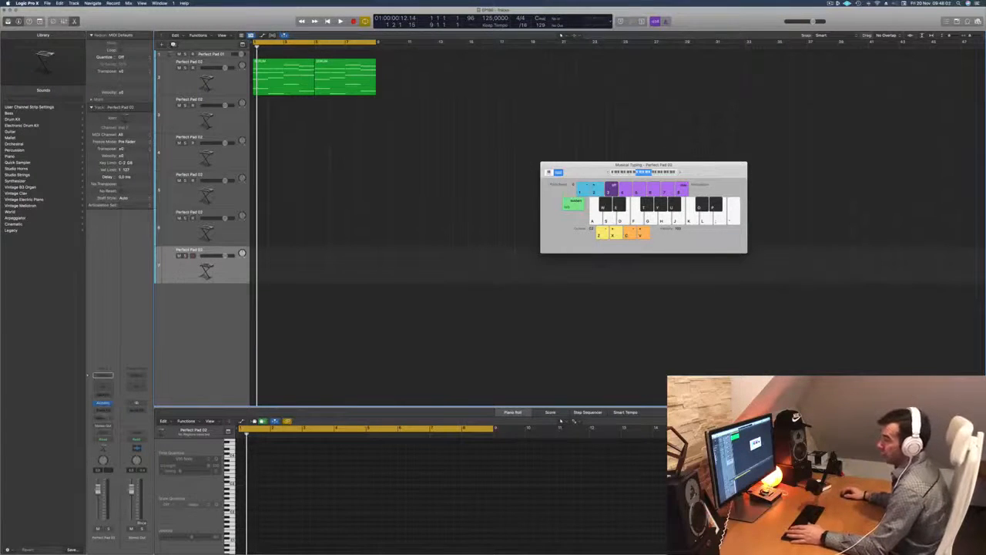
Replace the last duplicated track's instrument with Drum Machine Designer, load the Roland TR-909 kit and close the plug-in window.
click(108, 403)
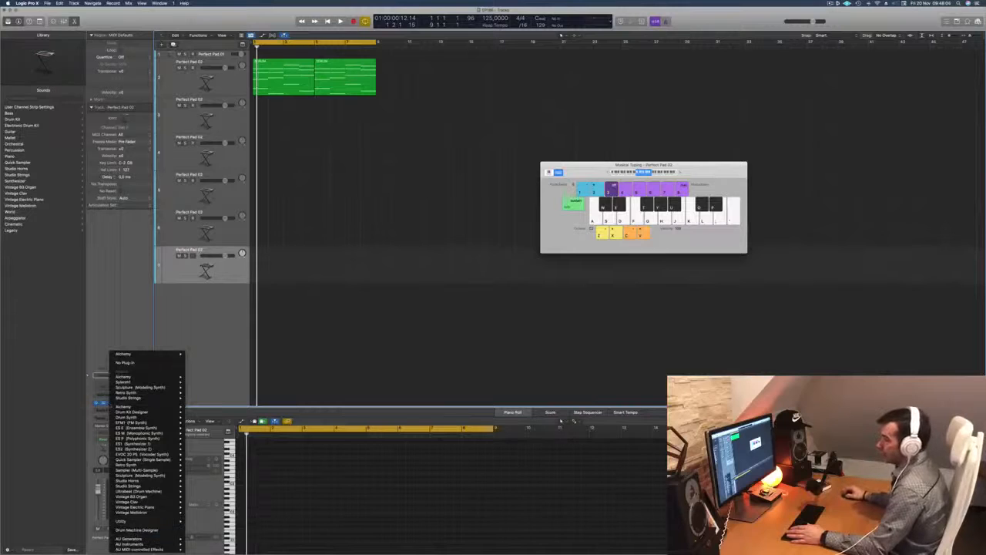
click(135, 530)
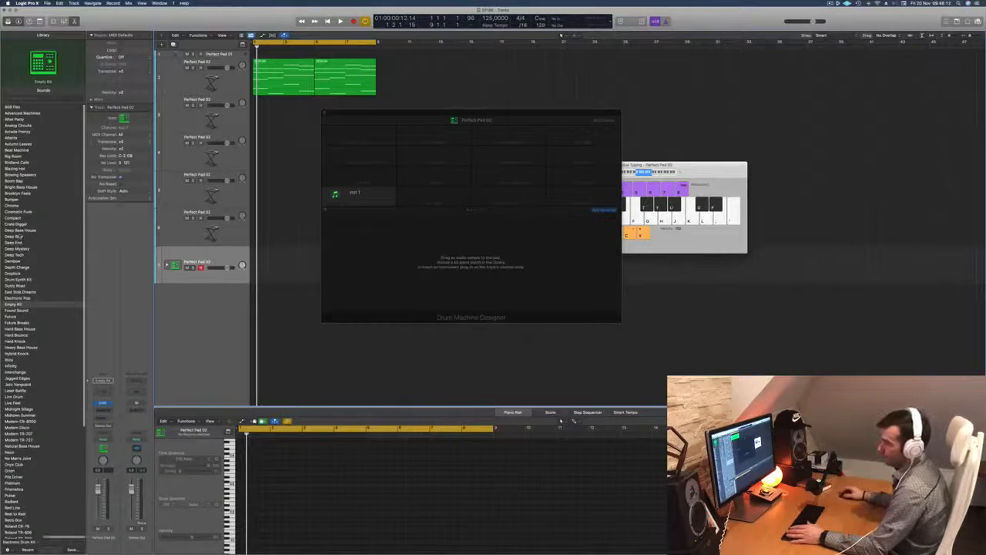
scroll(47, 247, down, 5)
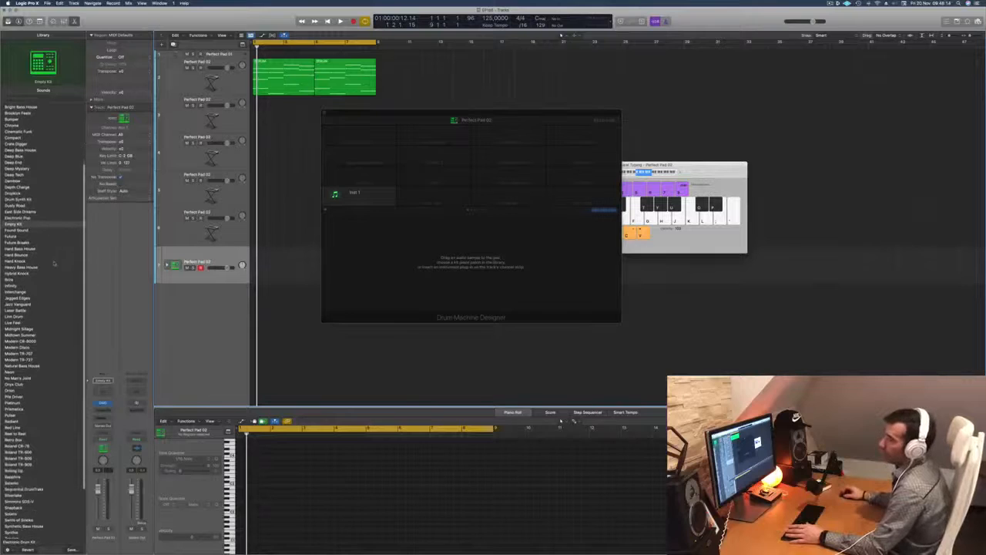
click(27, 464)
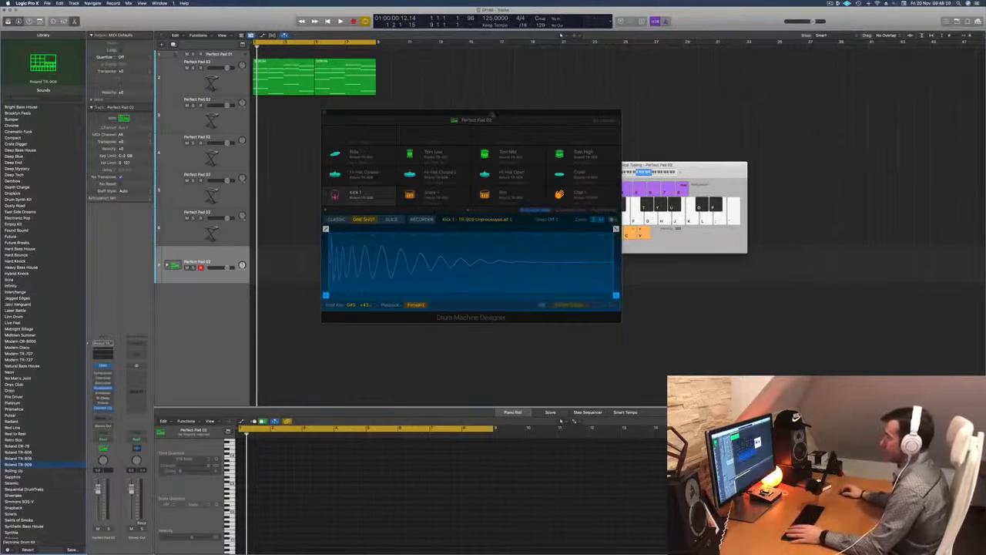
drag(493, 112, 638, 137)
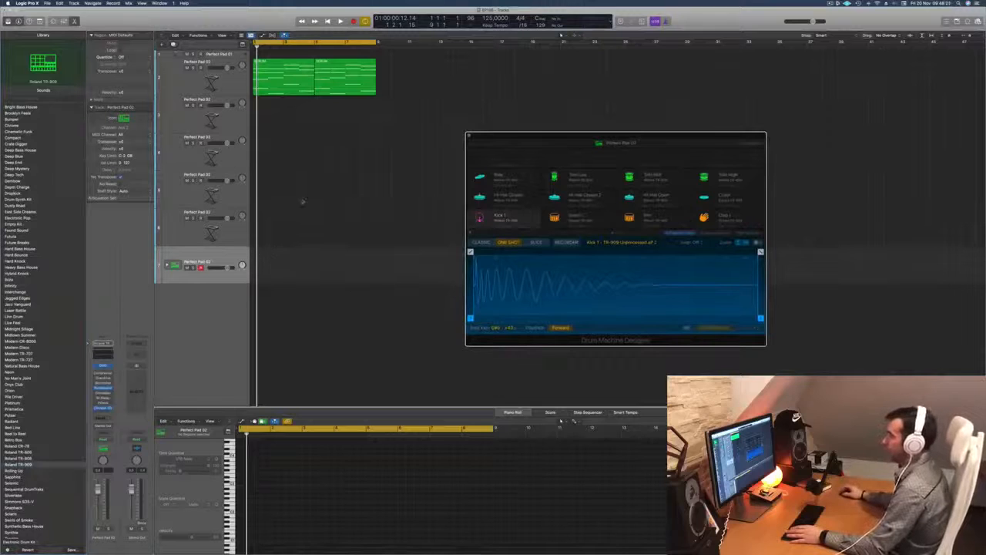
click(470, 137)
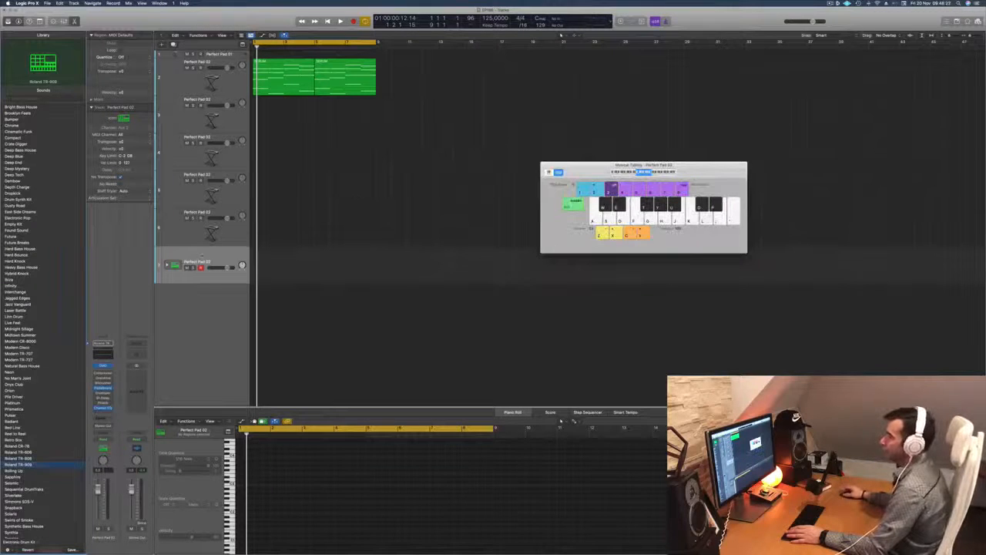
Expand the drum kit track, enlarge its Kick 1 subtrack and record a one-bar pattern of four kick hits on it.
click(166, 265)
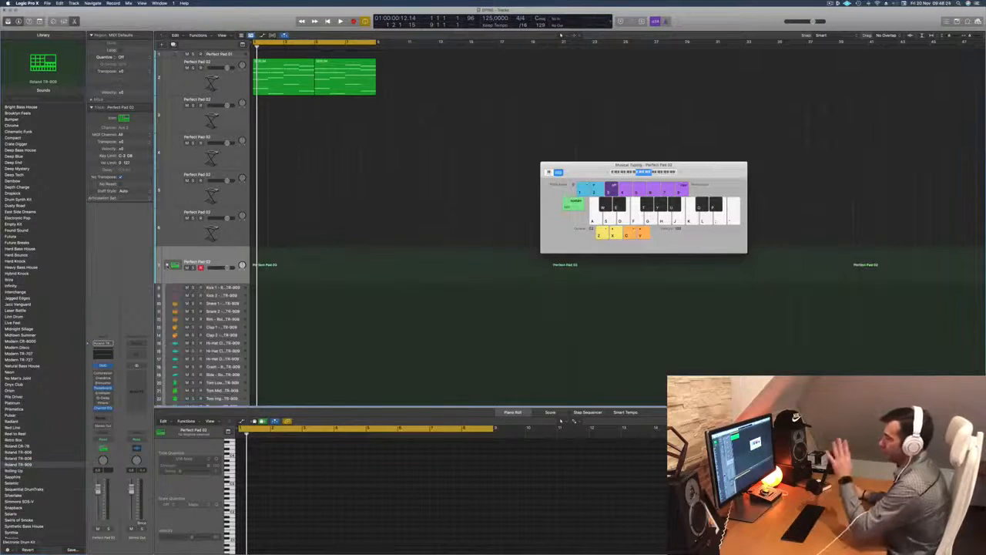
click(216, 287)
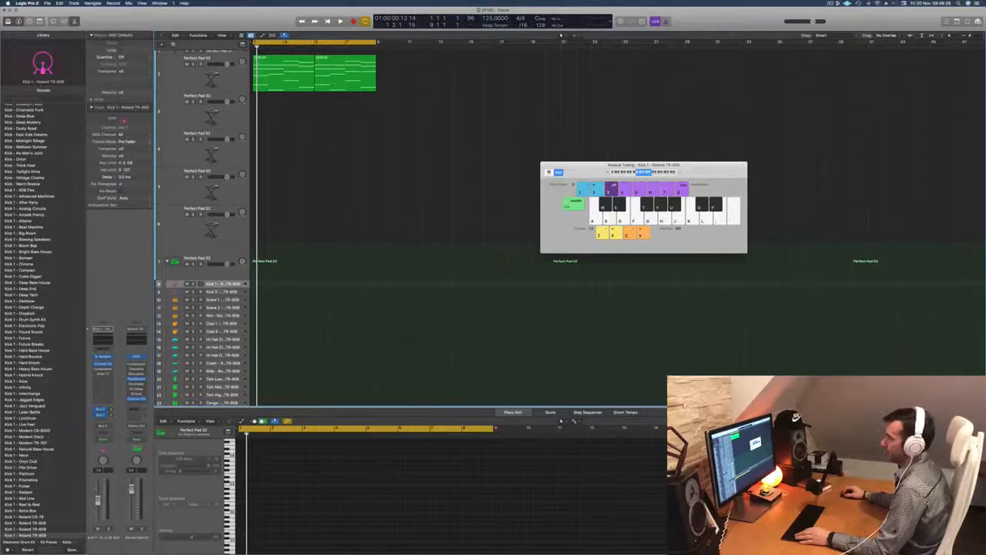
drag(219, 287, 218, 324)
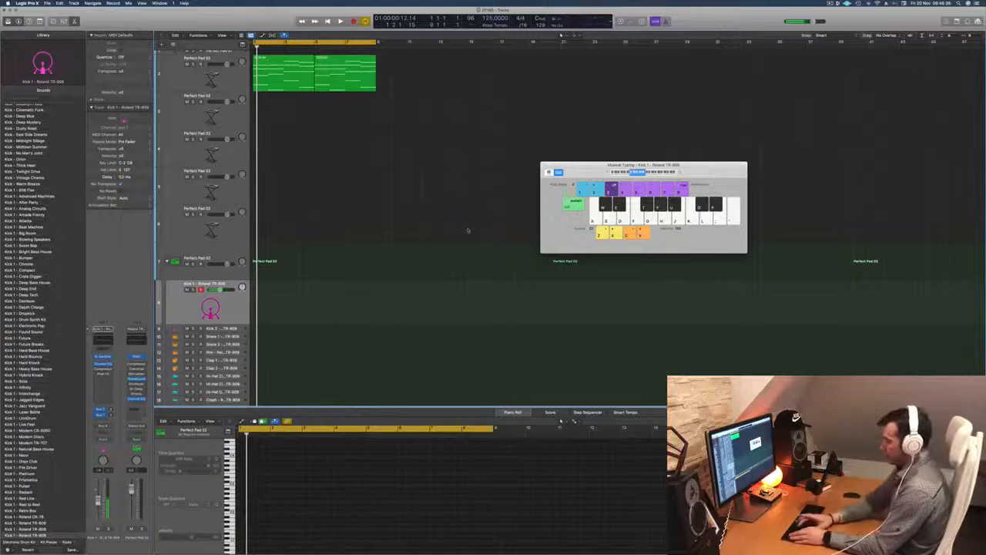
key(r)
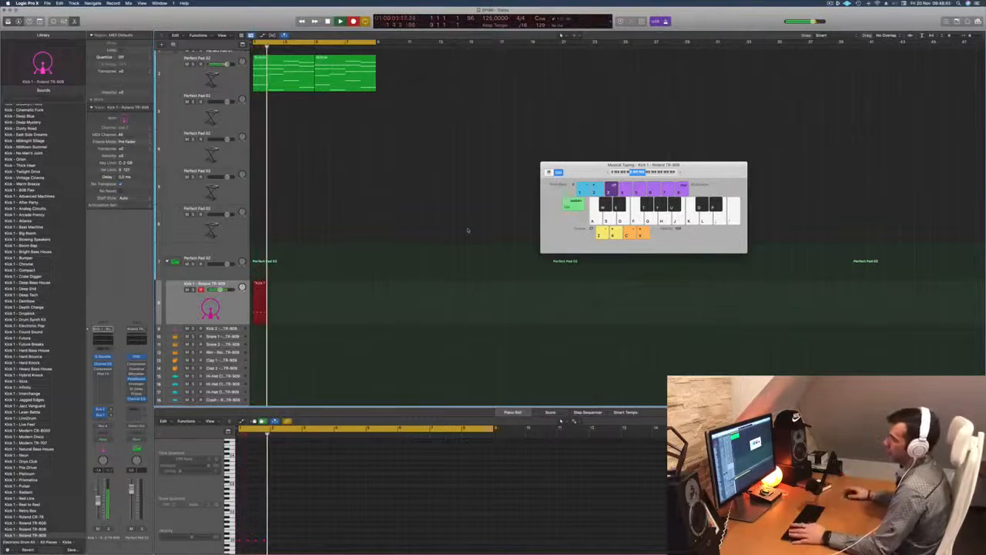
key(space)
Select the recorded kick notes in the Piano Roll and play the pattern back with the chords.
scroll(248, 518, up, 5)
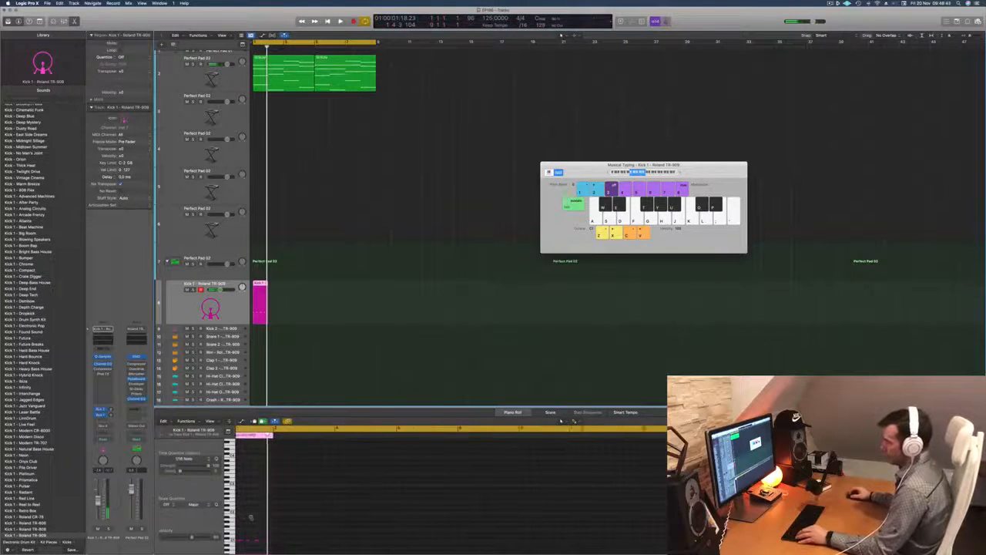
click(283, 520)
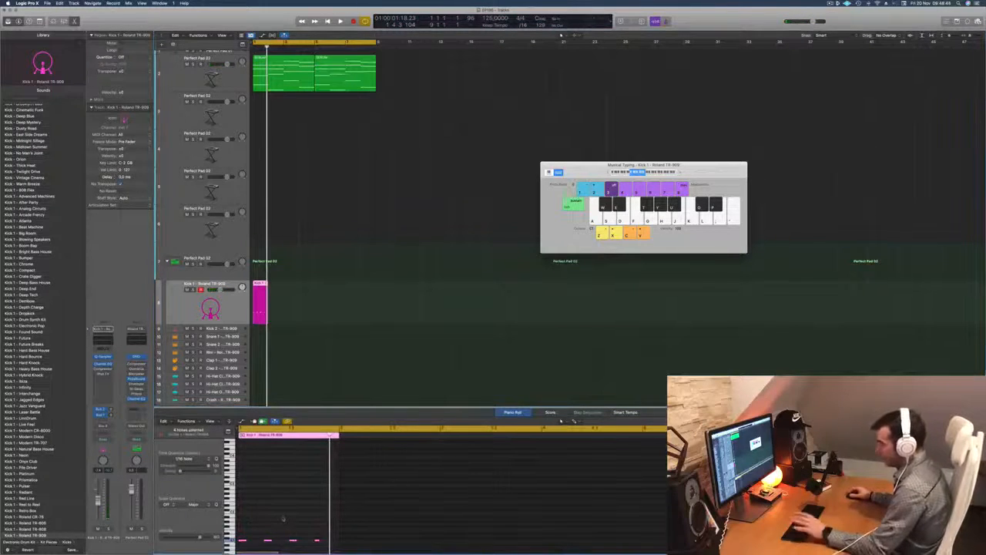
key(space)
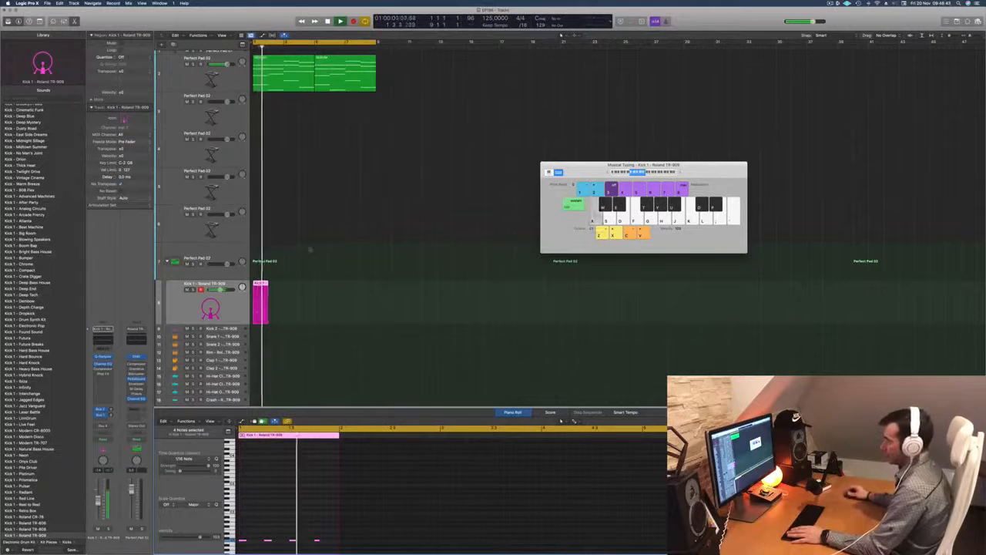
key(space)
Copy the one-bar kick region repeatedly to fill the eight bars under the chords, and lower the Perfect Pad 02 track's volume.
scroll(269, 285, right, 1)
drag(259, 287, 275, 289)
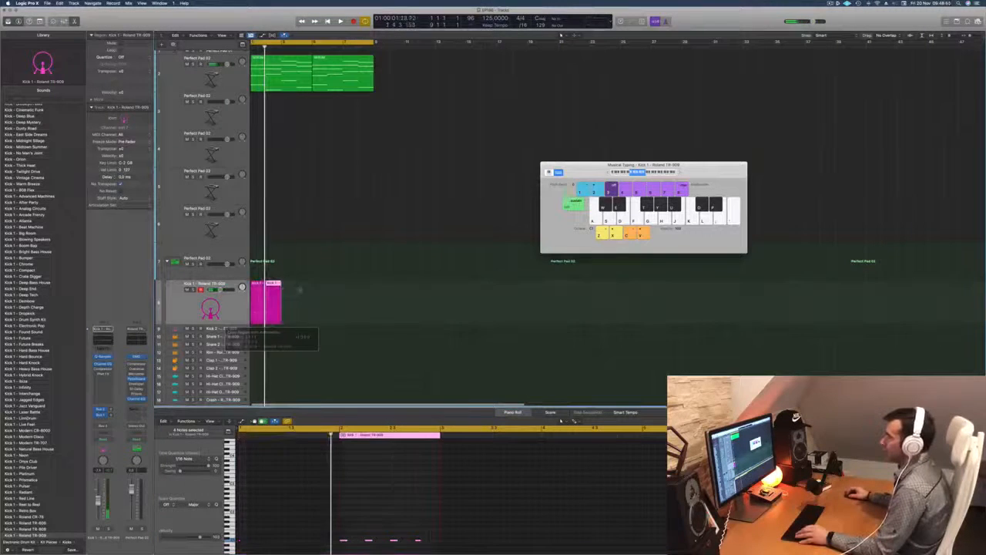
click(236, 80)
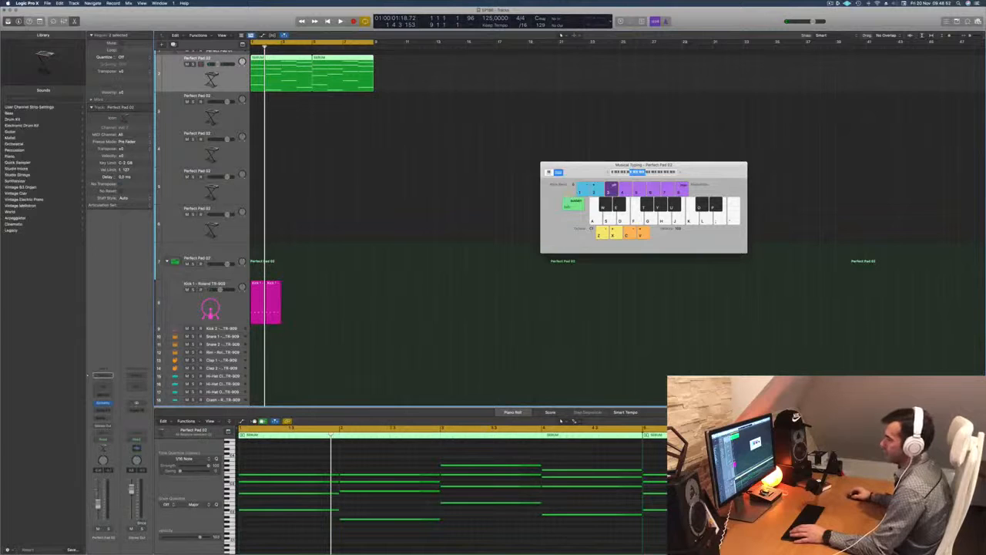
key(space)
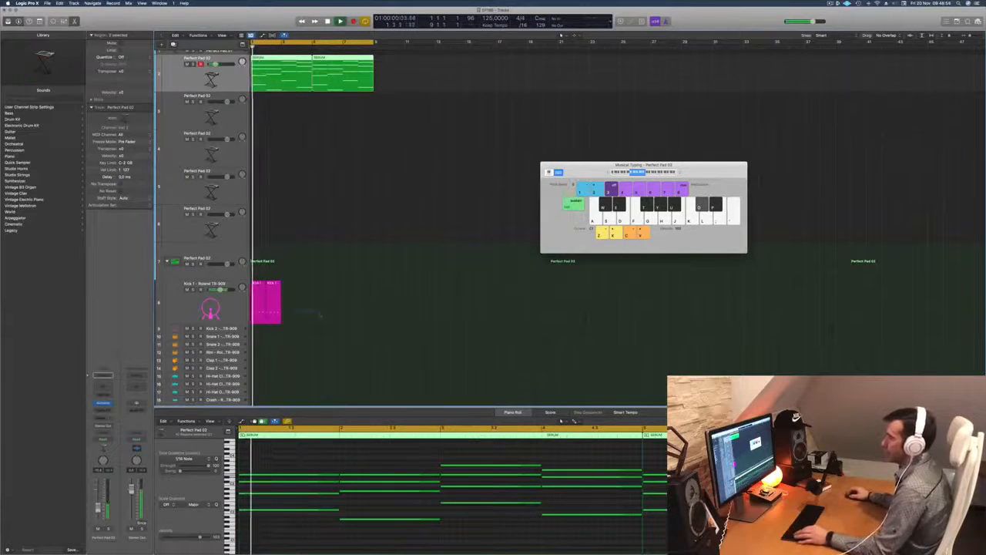
click(276, 295)
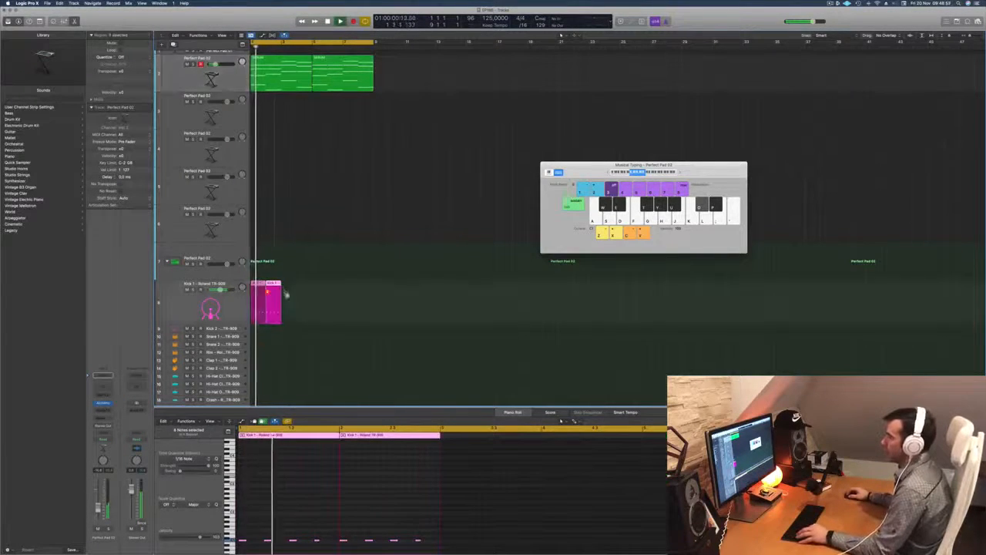
drag(286, 294, 322, 293)
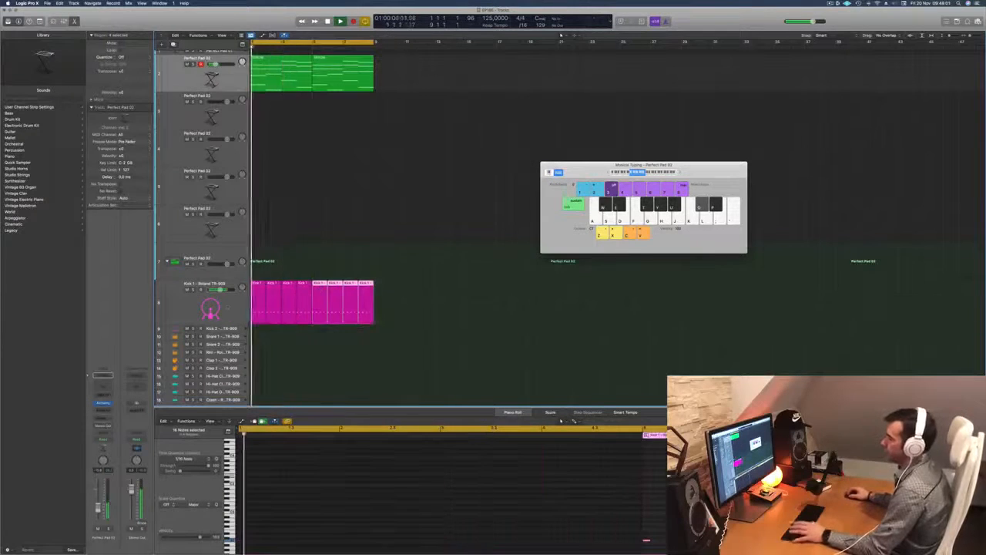
Transpose all notes in the eight Kick 1 regions down seven semitones in the Piano Roll during playback.
click(226, 307)
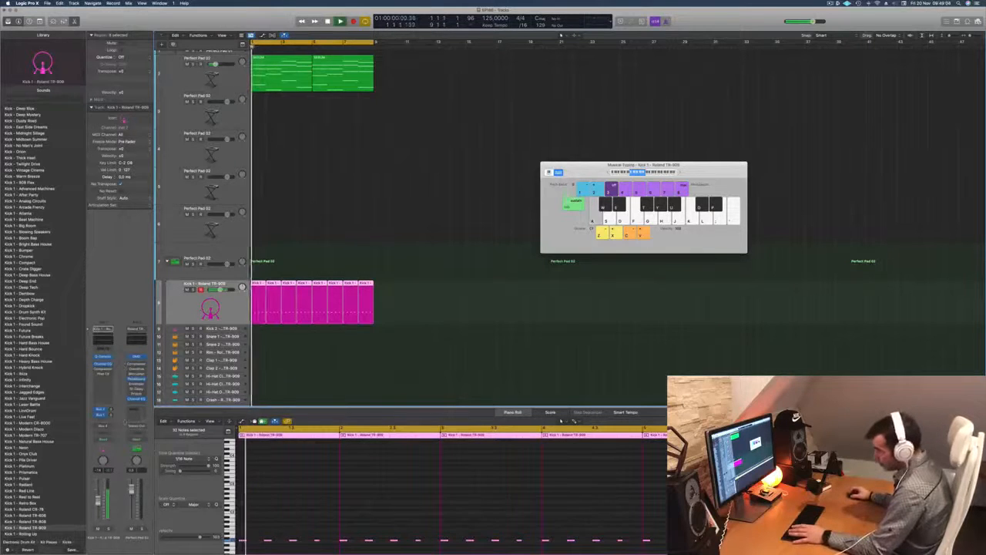
click(288, 492)
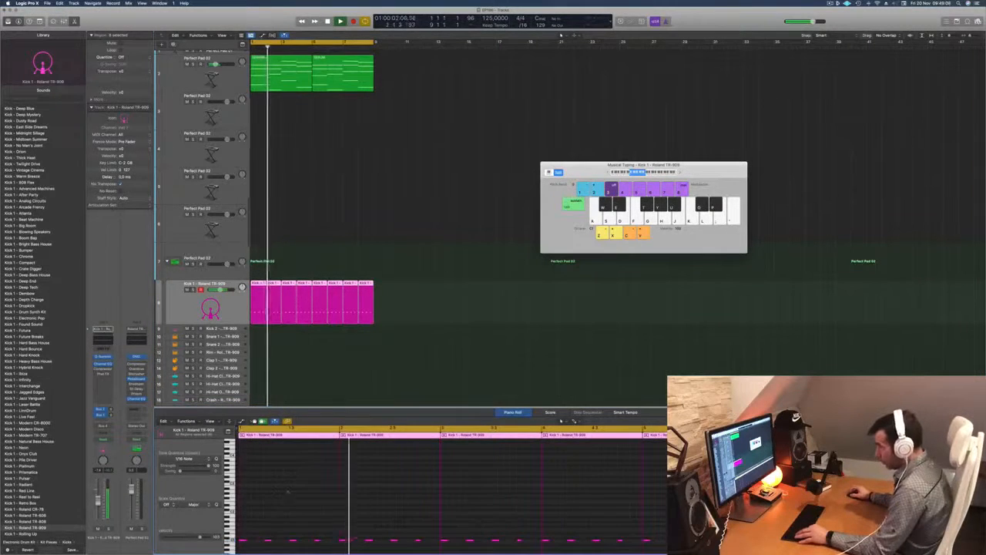
scroll(288, 493, up, 8)
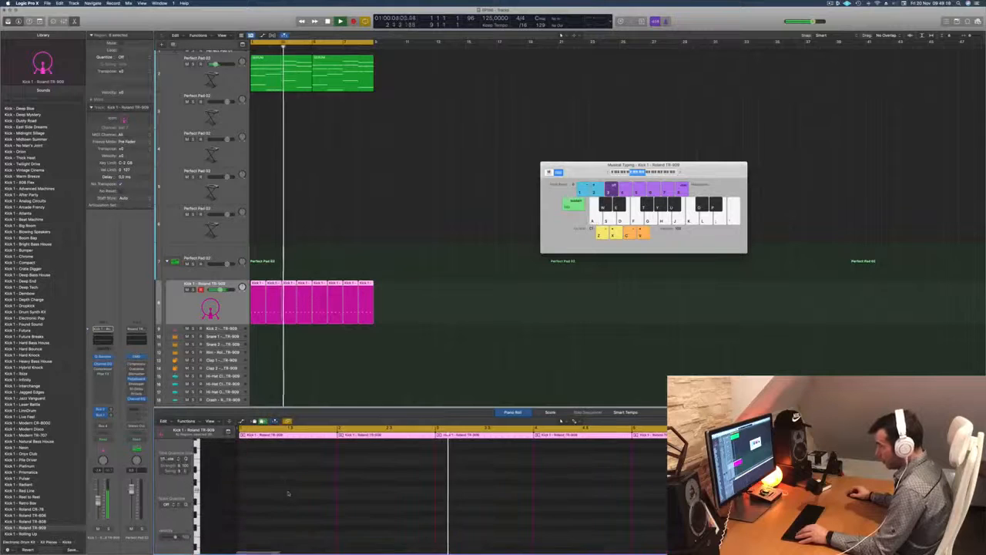
scroll(288, 492, down, 5)
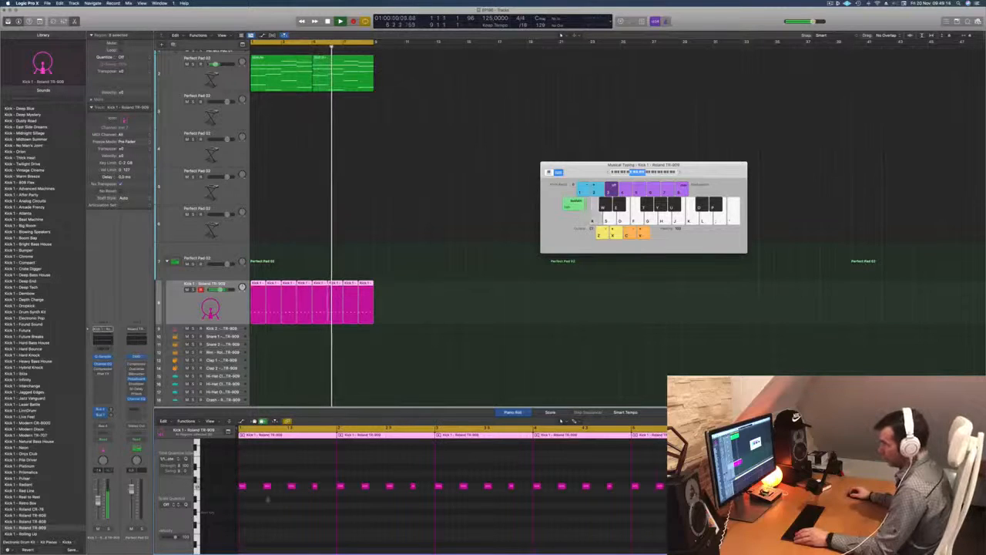
key(super+a)
key(alt+Down)
key(alt+Down)
key(alt+Down)
key(alt+Down)
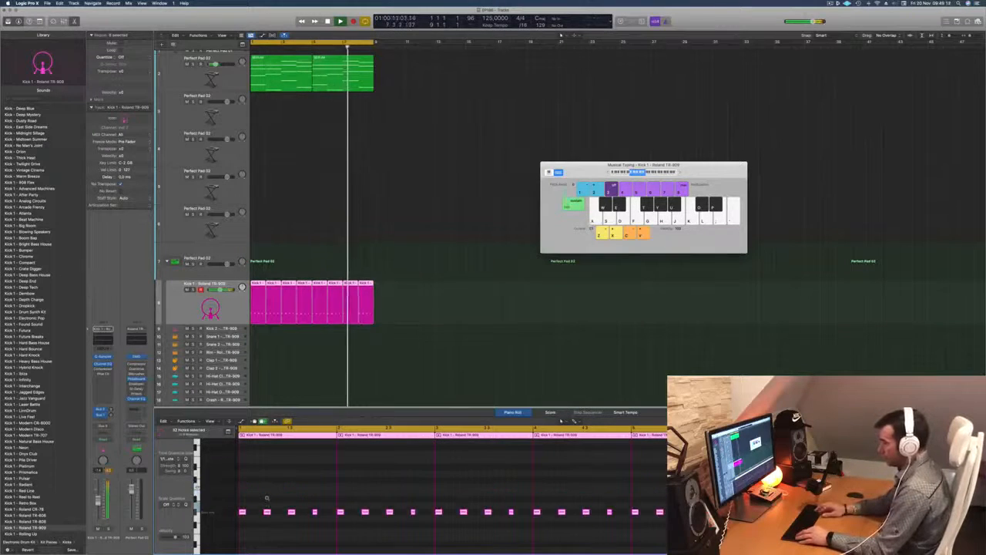
key(alt+Down)
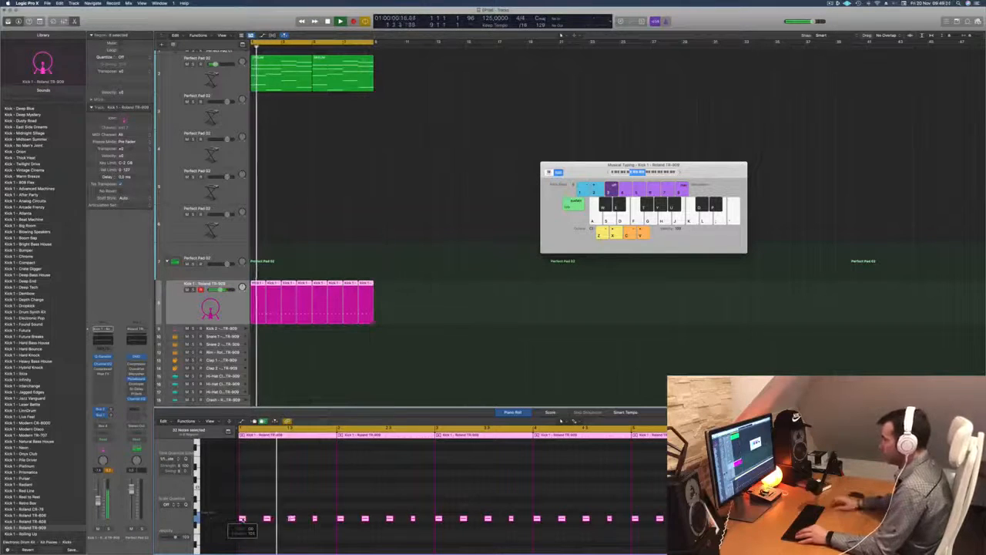
key(alt+Down)
key(alt+Down)
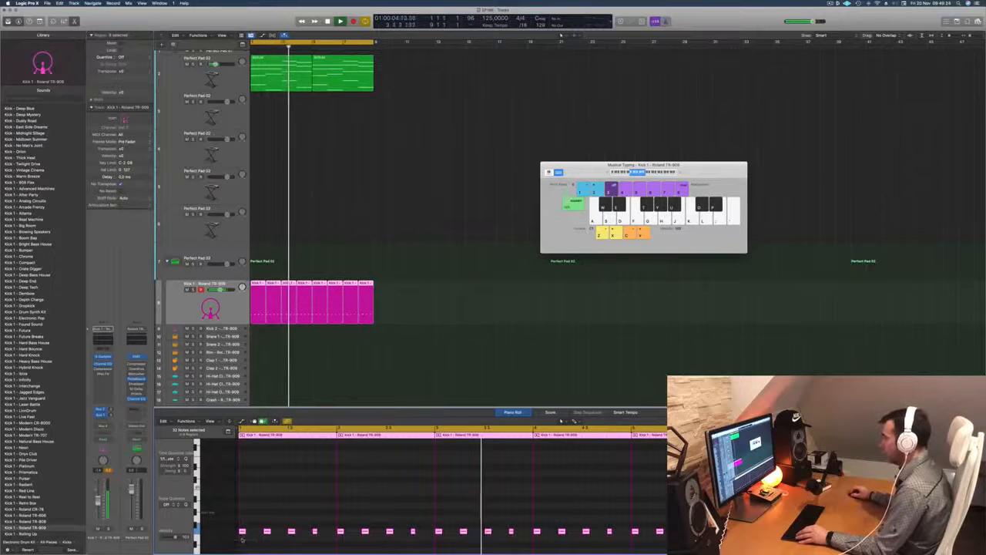
Transpose the selected kick notes down one more semitone and check them in playback, switching between the drum kit and Kick 1 tracks.
key(alt+Down)
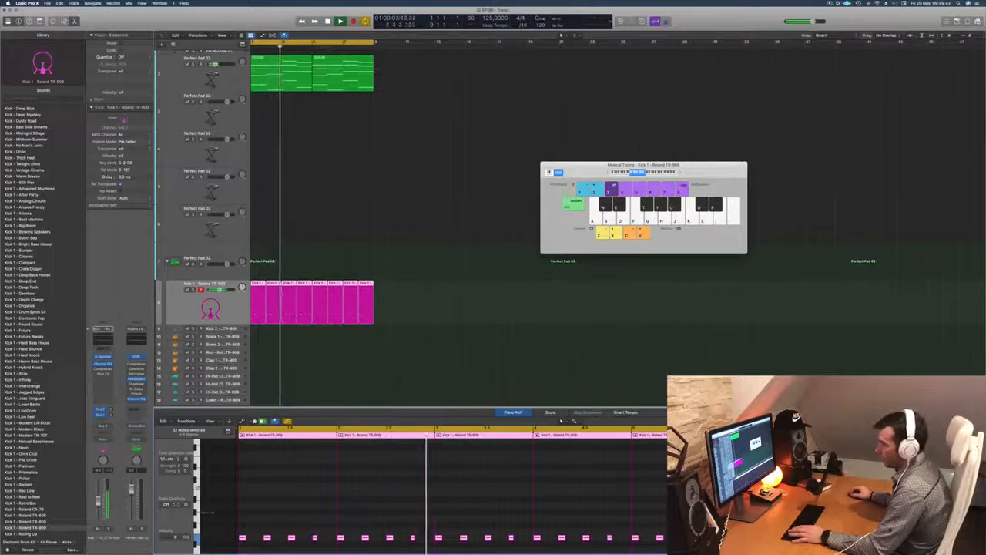
click(231, 251)
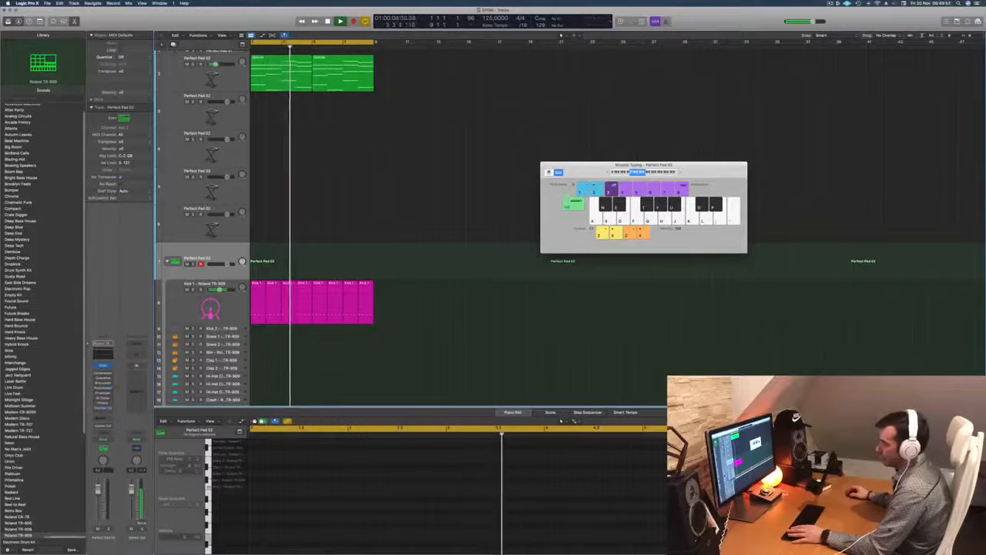
key(space)
key(space)
click(210, 309)
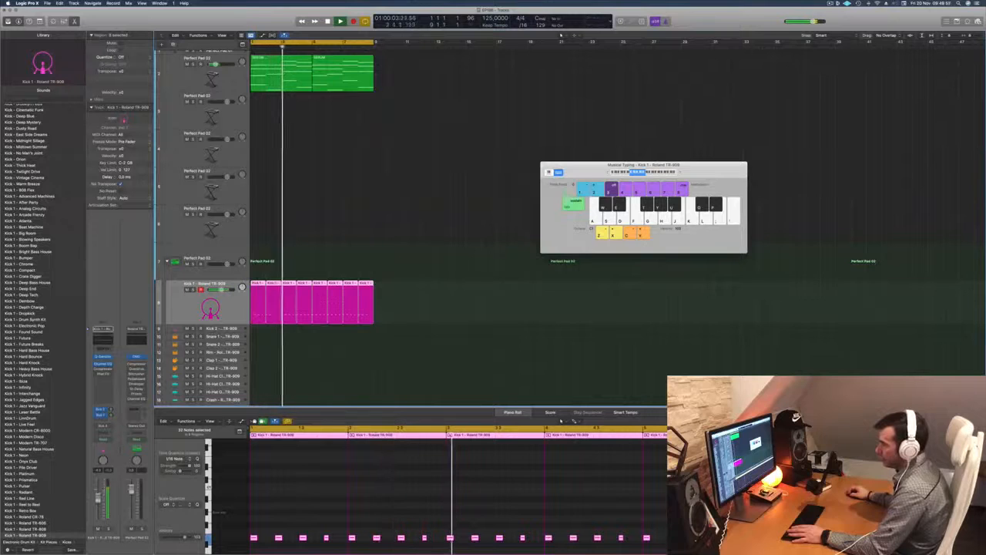
Listen to the kick against the pad chords, selecting the drum kit, Kick 1 and the pad regions in turn.
click(210, 270)
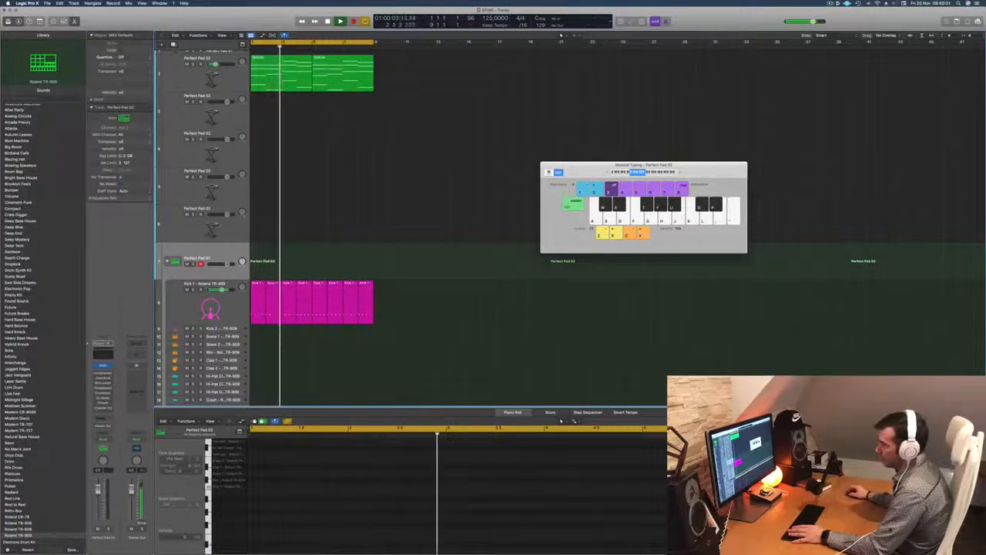
click(187, 303)
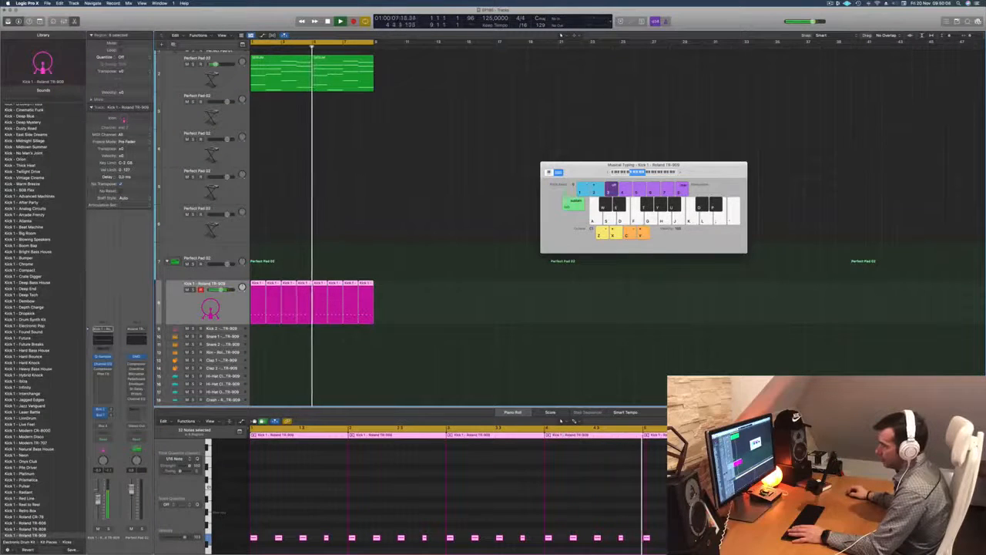
key(Up)
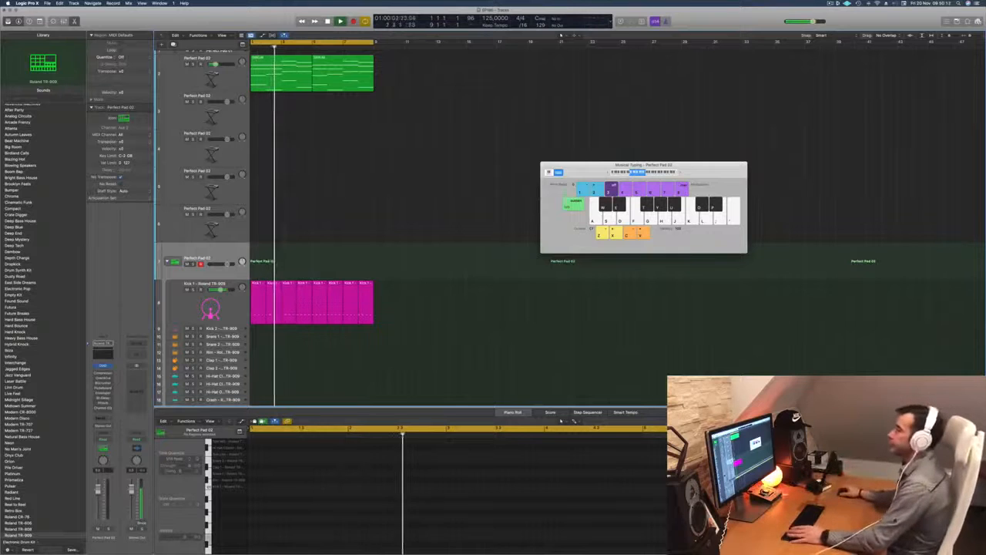
click(251, 77)
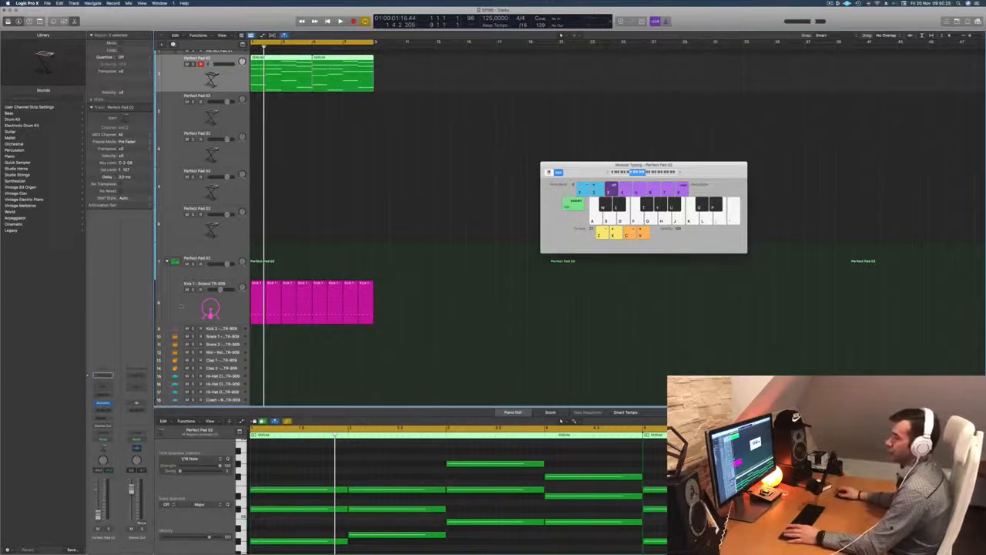
key(space)
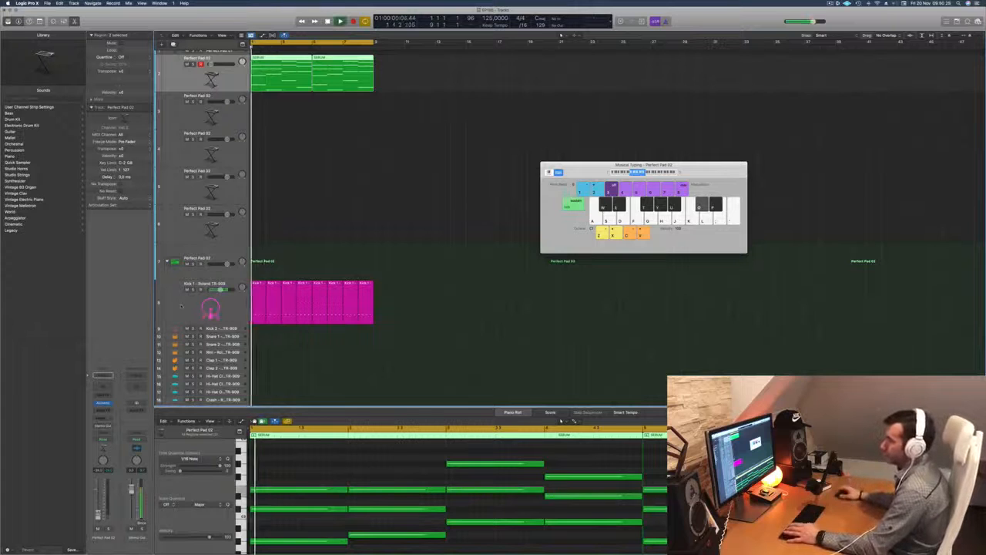
key(space)
key(space)
Open the Kick 1 track's Quick Sampler to examine its sample and pitch settings during playback.
click(181, 306)
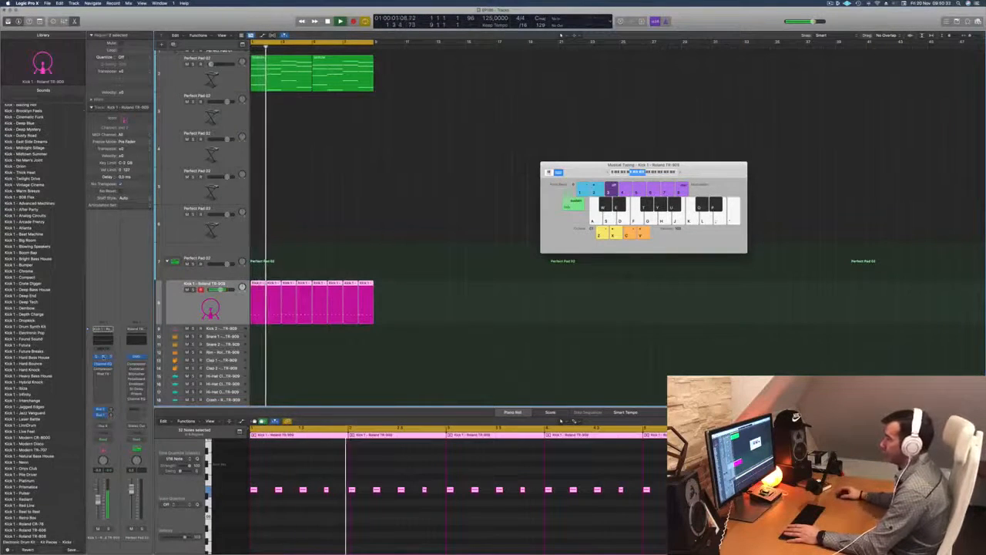
key(v)
drag(456, 84, 588, 128)
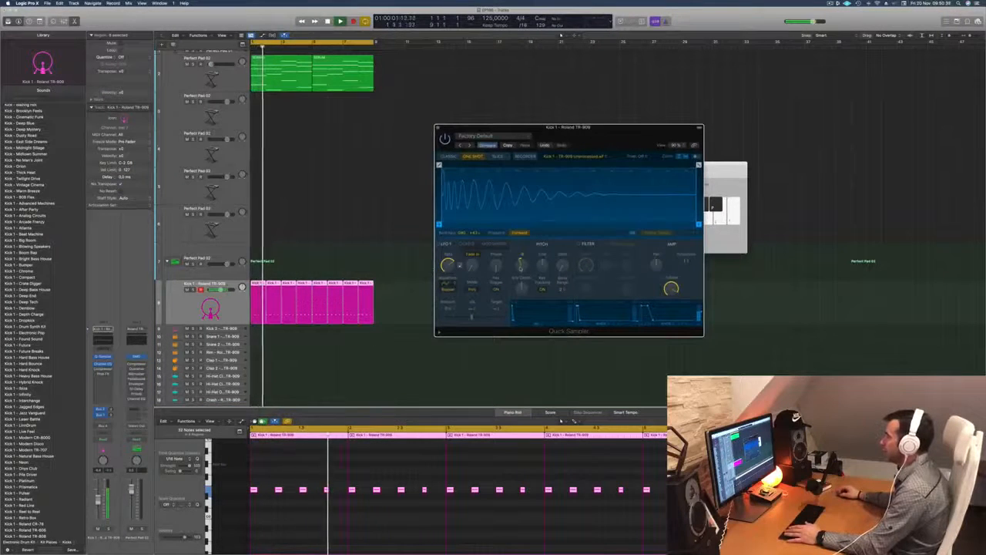
drag(589, 134, 584, 198)
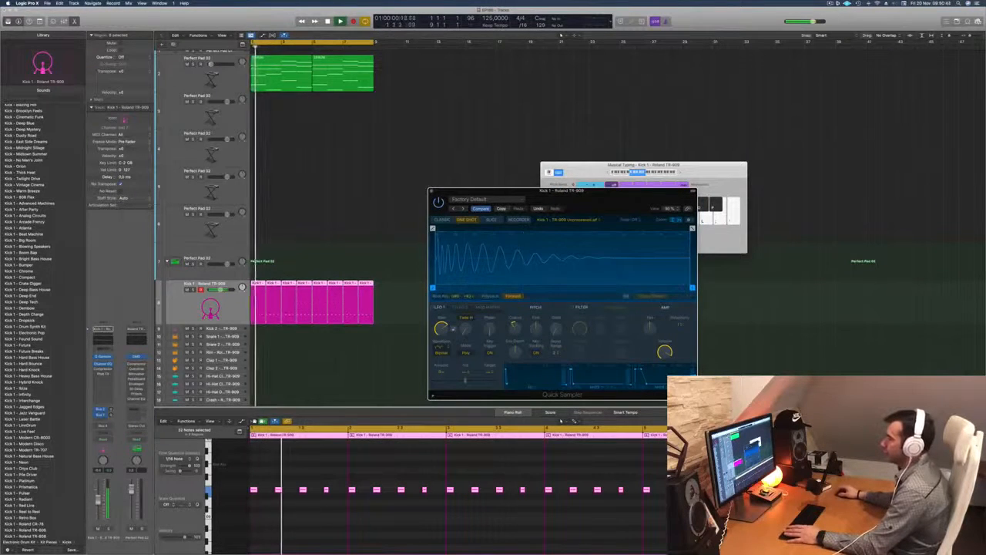
Slightly reduce the height of the Perfect Pad 02 chord track and close the Kick 1 Quick Sampler.
drag(192, 91, 192, 88)
click(193, 82)
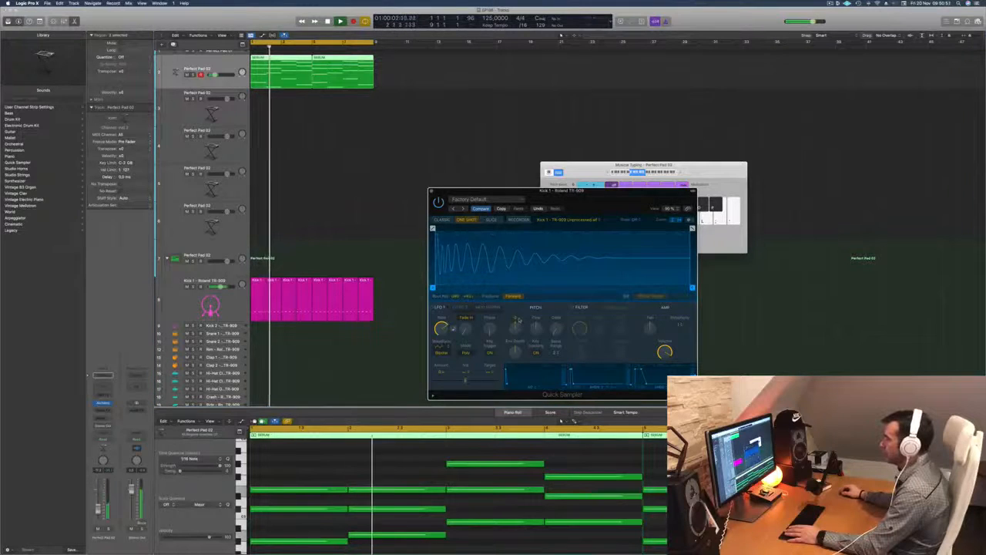
drag(493, 190, 355, 188)
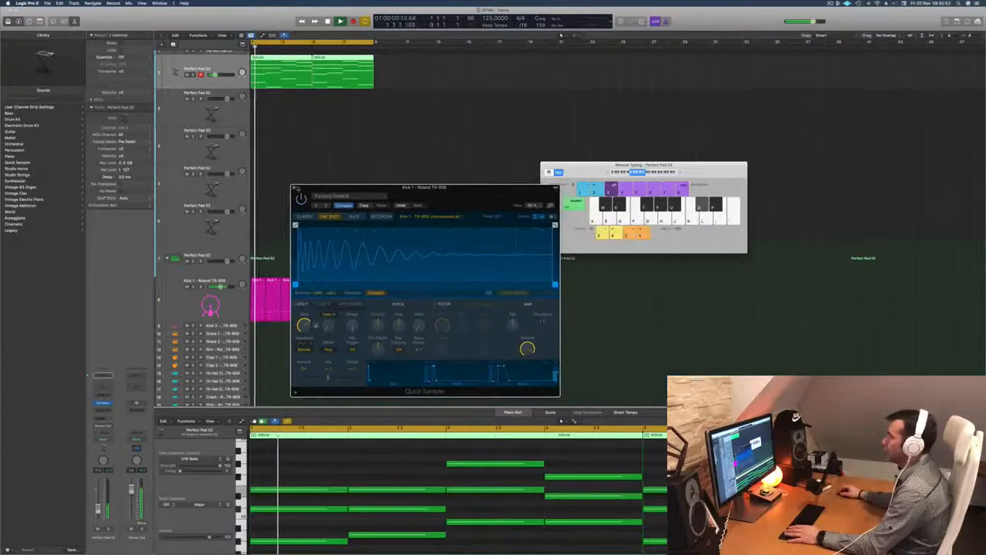
click(296, 188)
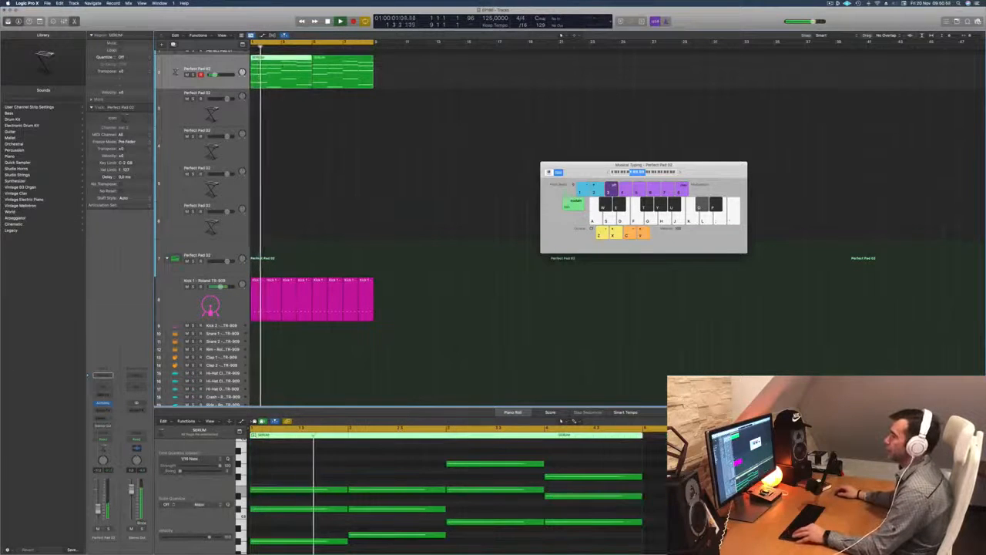
Copy the first four-bar chord region to the track below and delete all its notes except the lowest of each chord.
drag(281, 71, 281, 114)
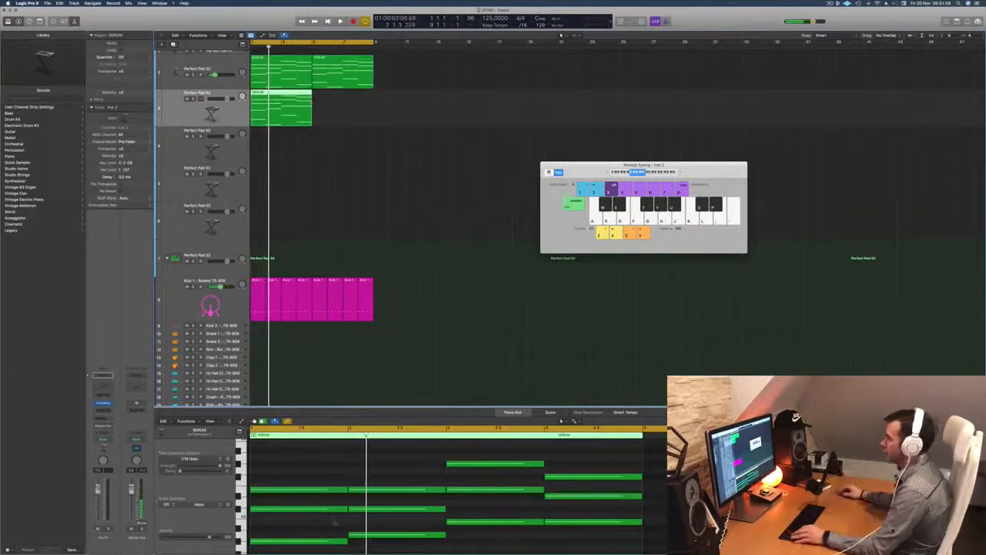
scroll(327, 467, down, 4)
scroll(328, 468, up, 1)
scroll(328, 469, down, 2)
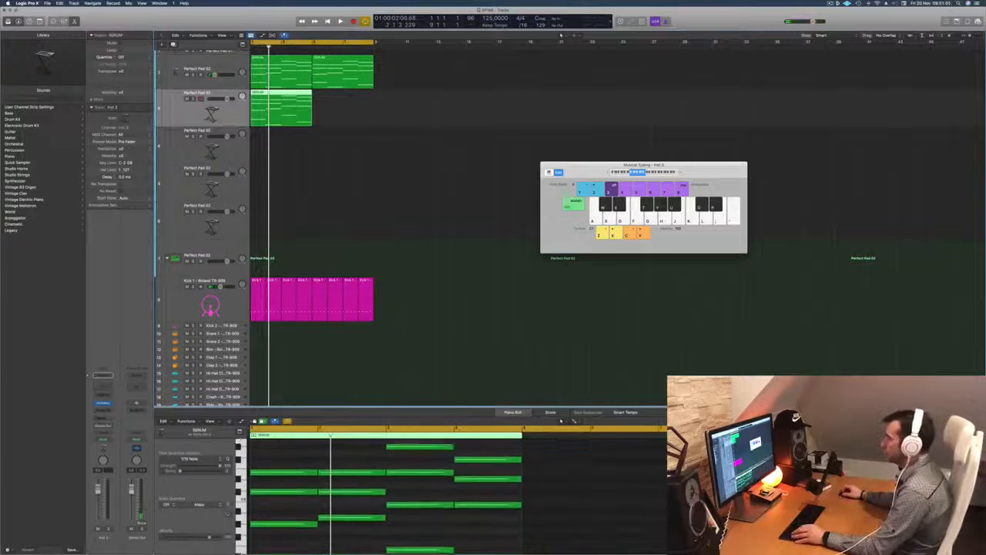
scroll(328, 468, down, 2)
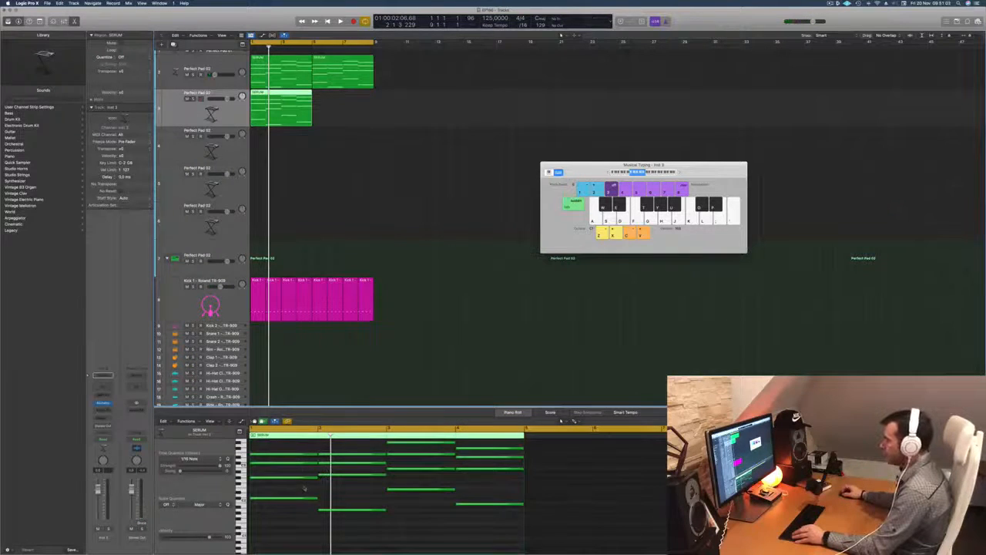
scroll(304, 488, up, 3)
key(BackSpace)
scroll(409, 462, down, 3)
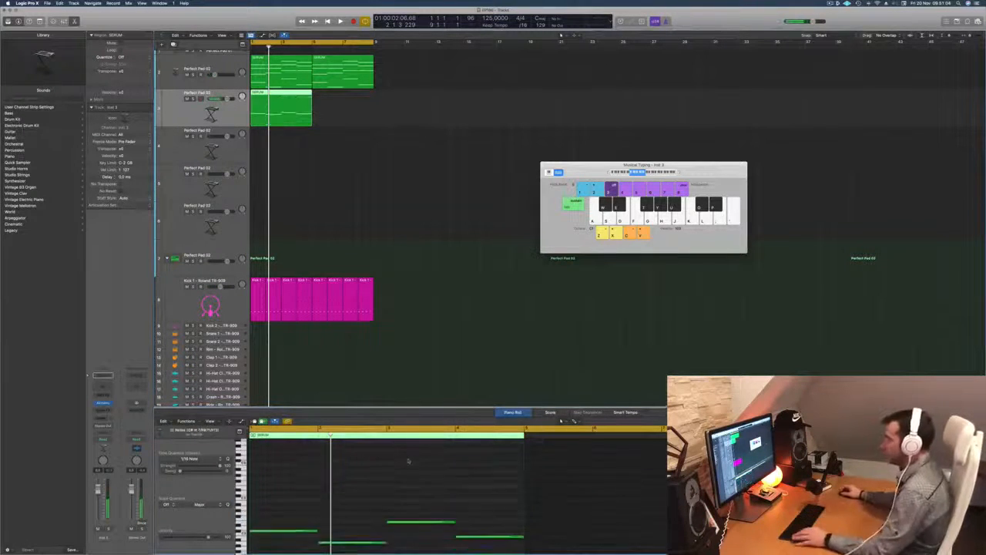
Select the four remaining bass notes and shorten them to brief hits at the start of each bar.
drag(300, 472, 532, 549)
scroll(428, 517, up, 3)
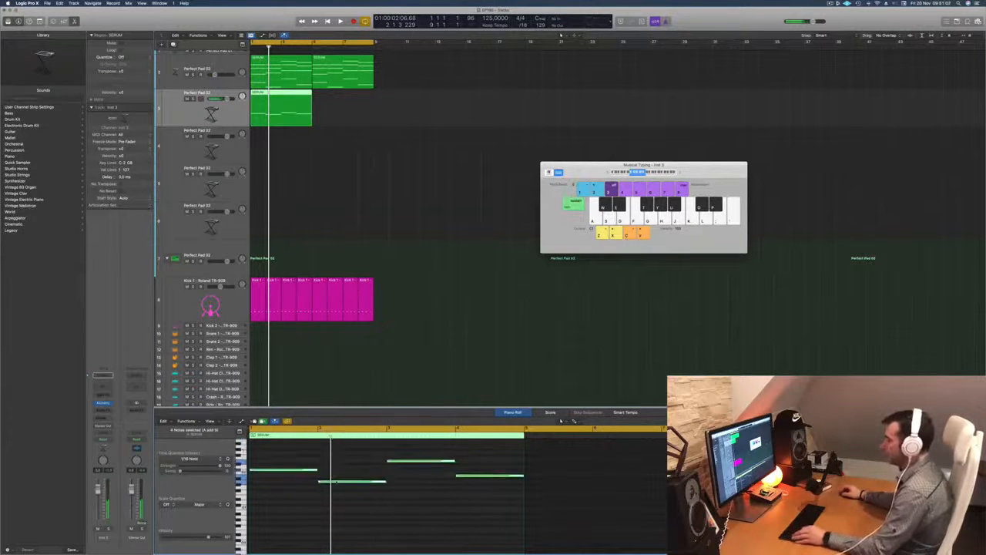
drag(315, 467, 256, 468)
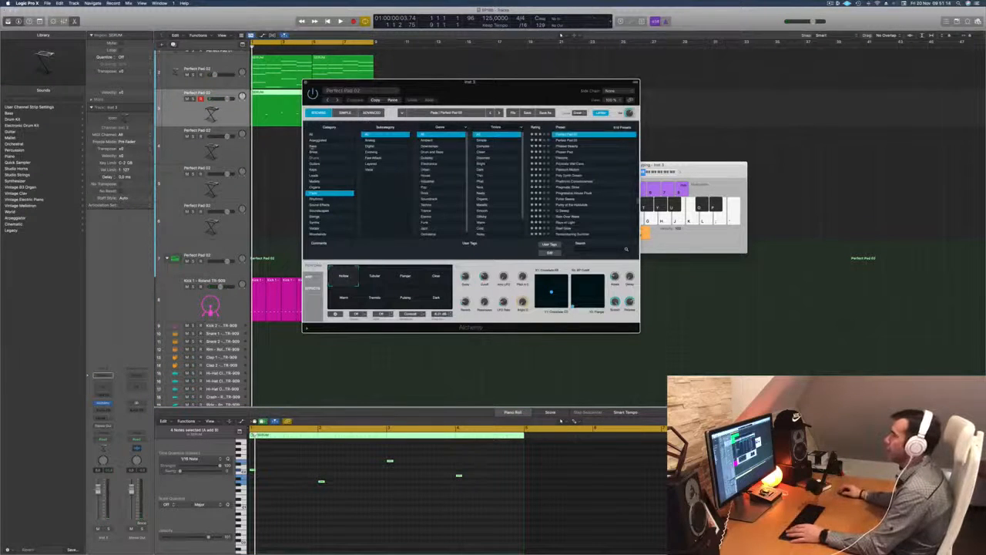
Load the Bass preset 1963 Semi-Acoustic Thumb in the copied track's Alchemy and audition it.
click(313, 146)
scroll(590, 142, down, 15)
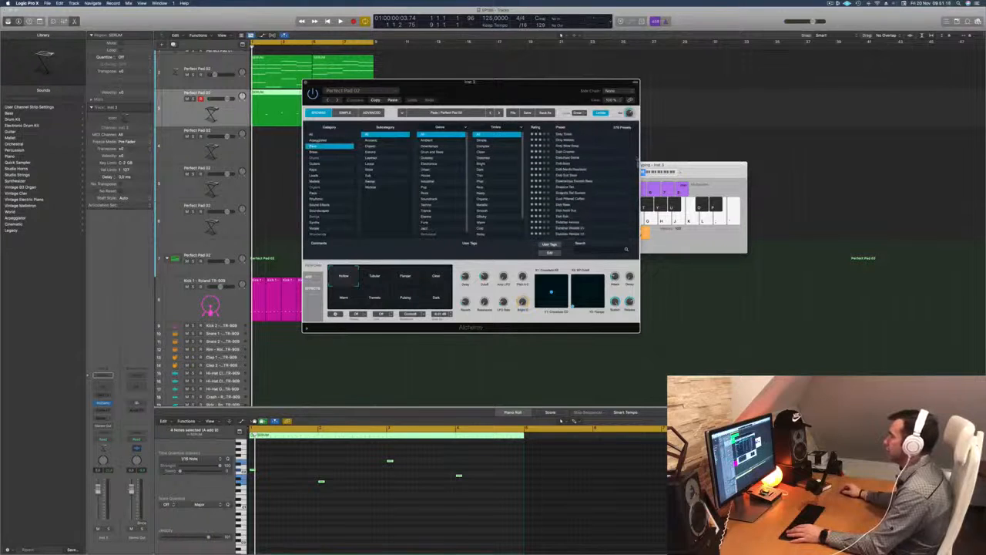
scroll(590, 142, up, 15)
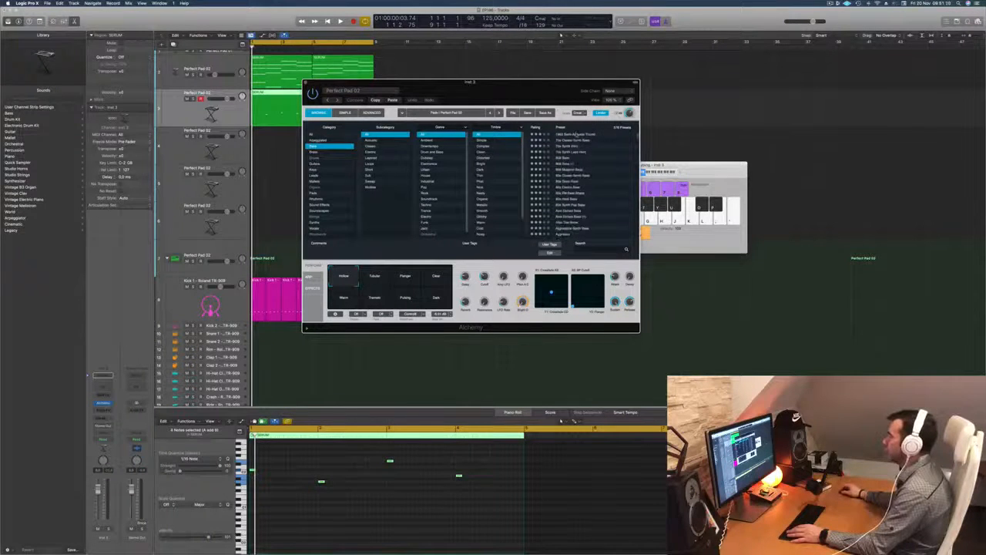
drag(537, 96, 603, 101)
key(space)
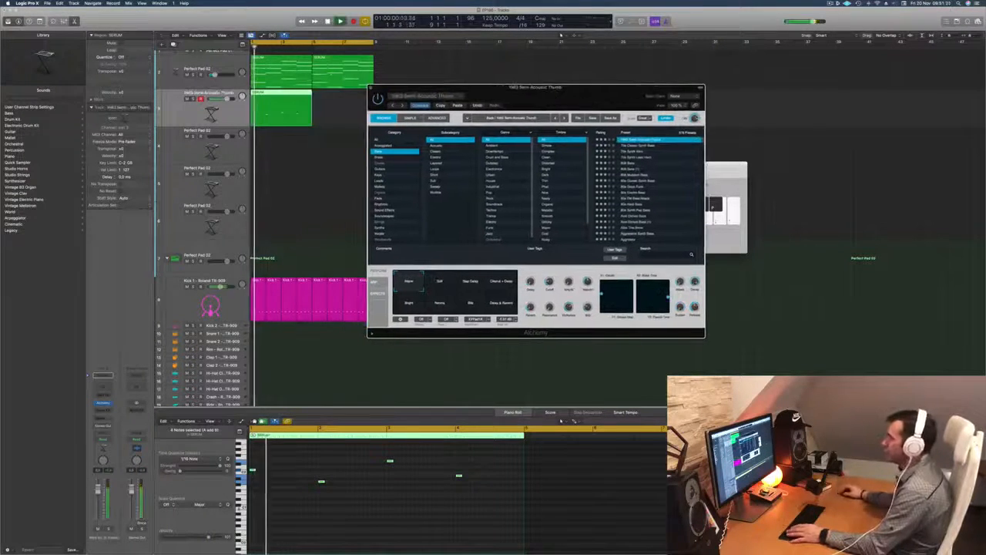
key(space)
Duplicate the four short bass notes in the Piano Roll and place the copies on the second beat of each bar.
scroll(298, 503, up, 5)
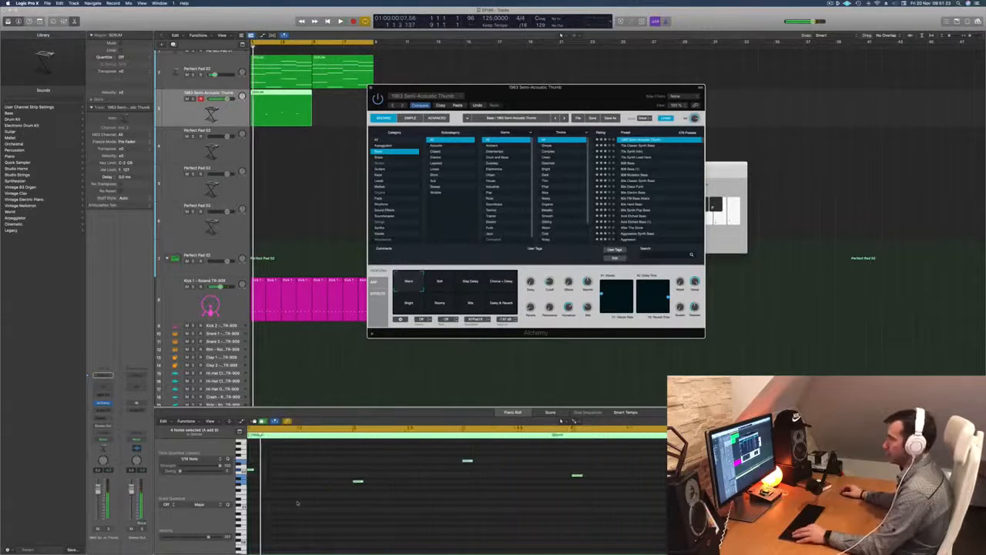
key(space)
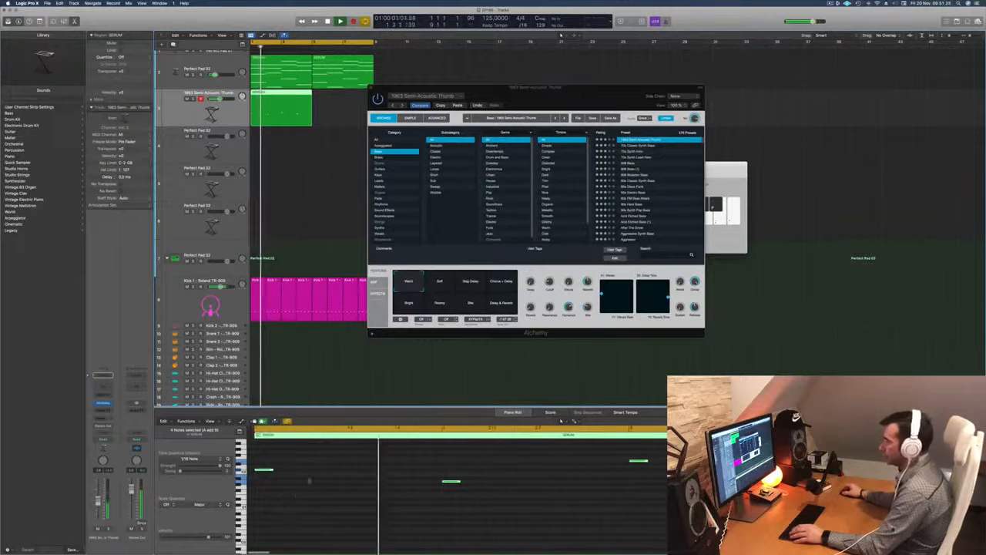
key(space)
drag(263, 471, 297, 474)
key(space)
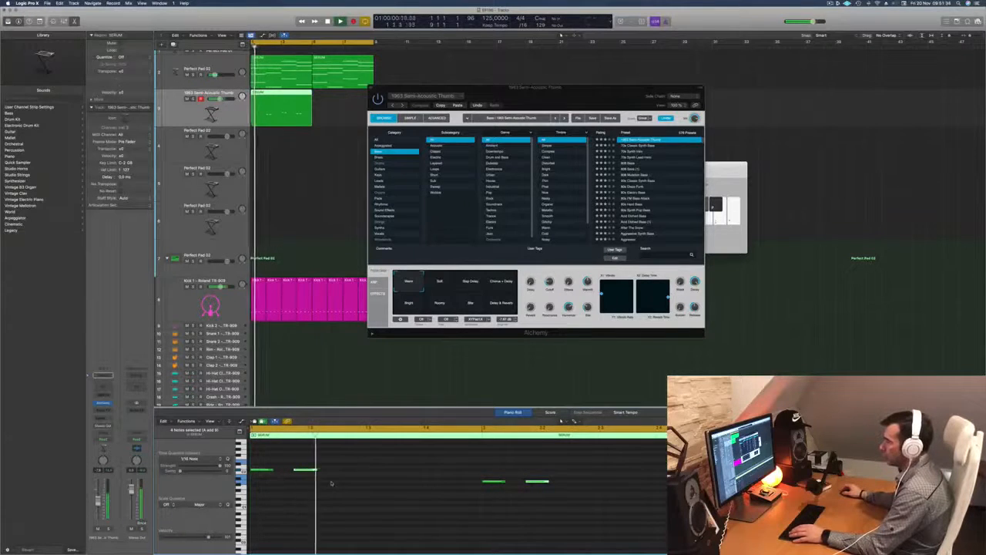
drag(311, 470, 327, 471)
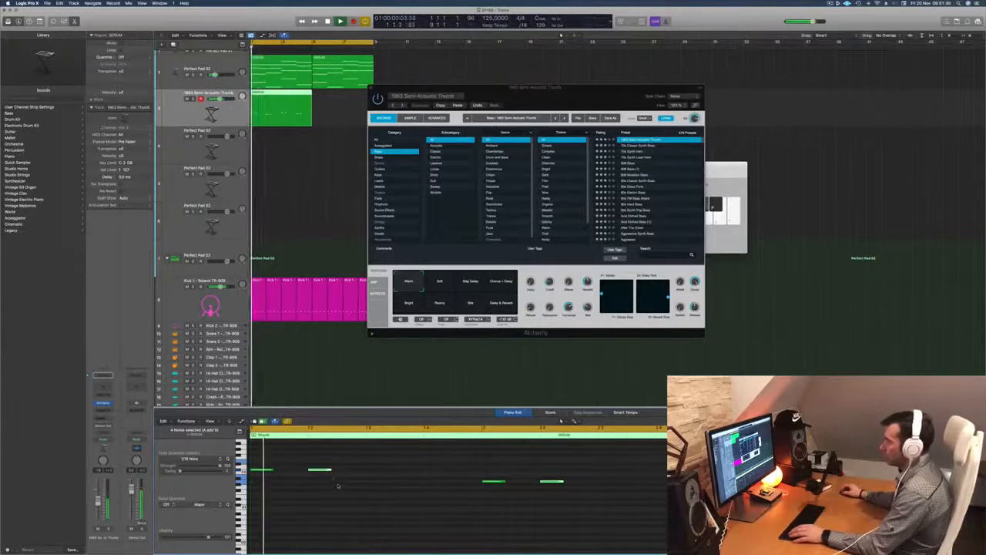
Move the four duplicated bass notes earlier, to half a beat after each bar's start, and play the result.
click(341, 490)
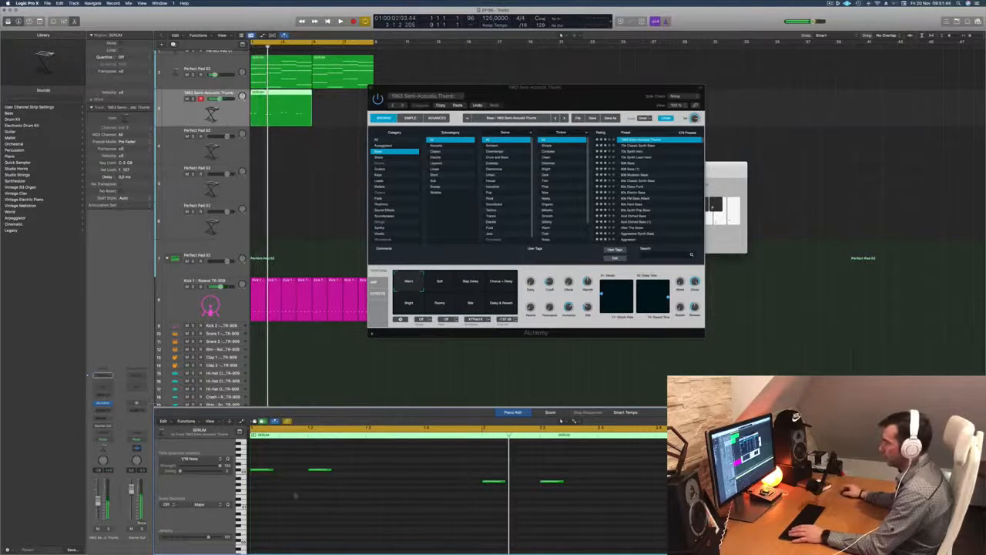
click(319, 470)
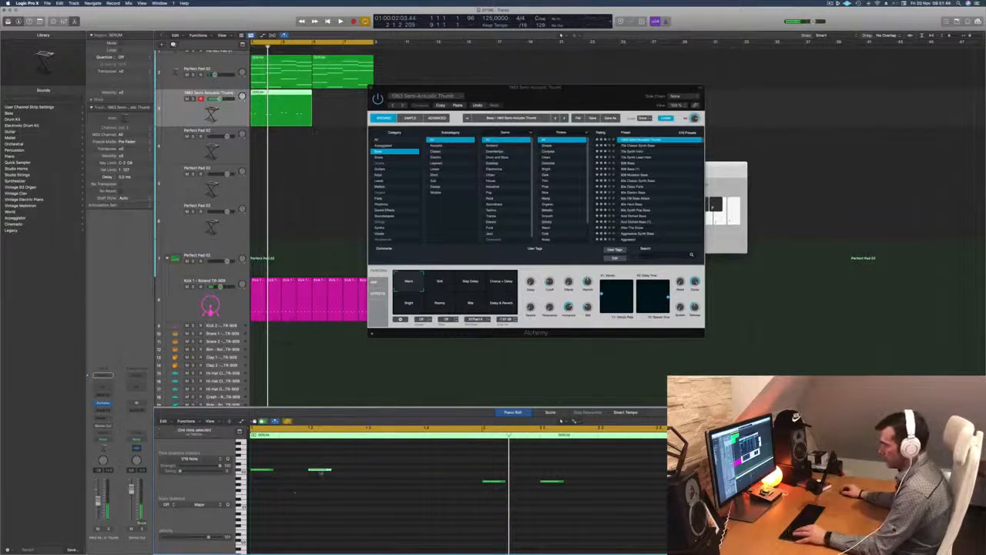
drag(319, 471, 283, 472)
key(space)
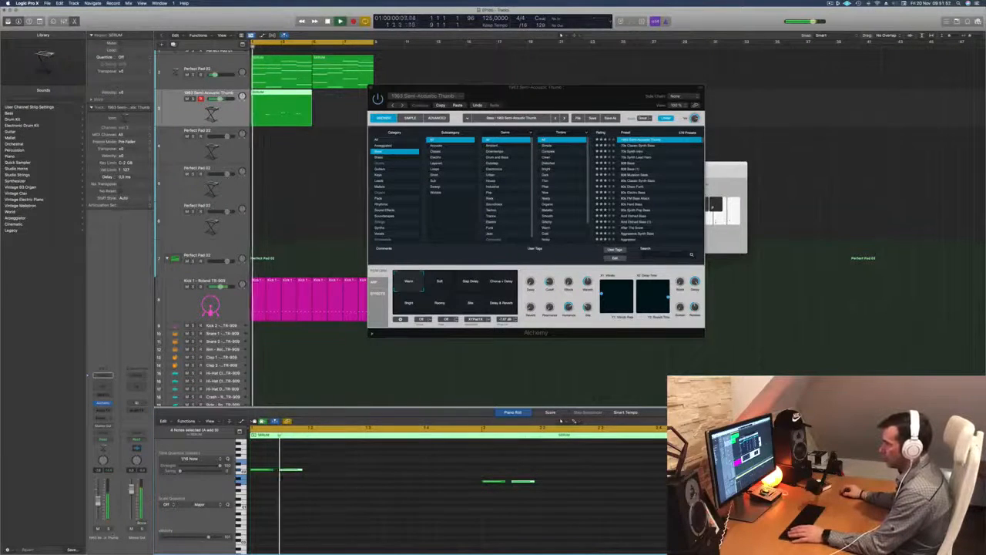
Solo the 1963 Semi-Acoustic Thumb bass track, play it back and reposition the Alchemy window.
click(108, 530)
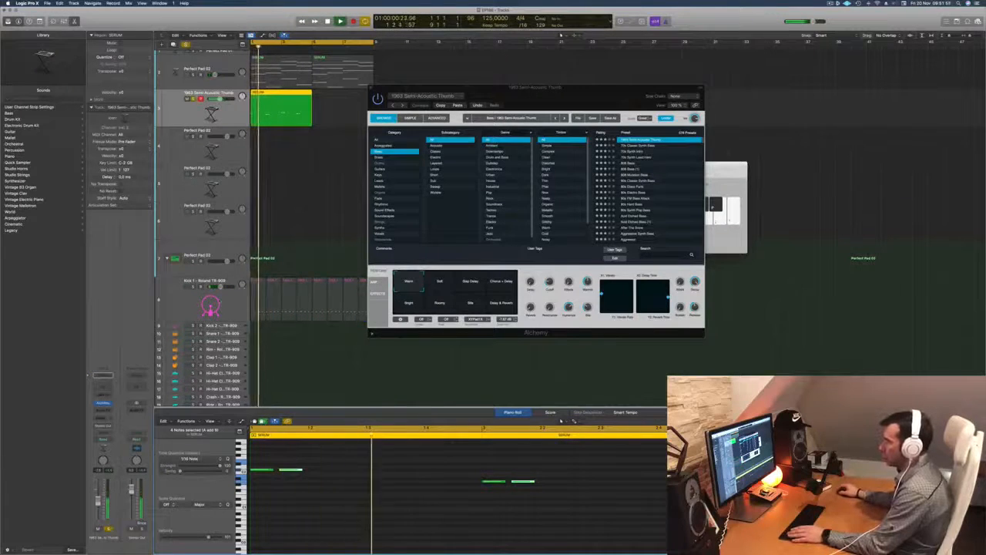
scroll(289, 247, up, 1)
key(space)
key(space)
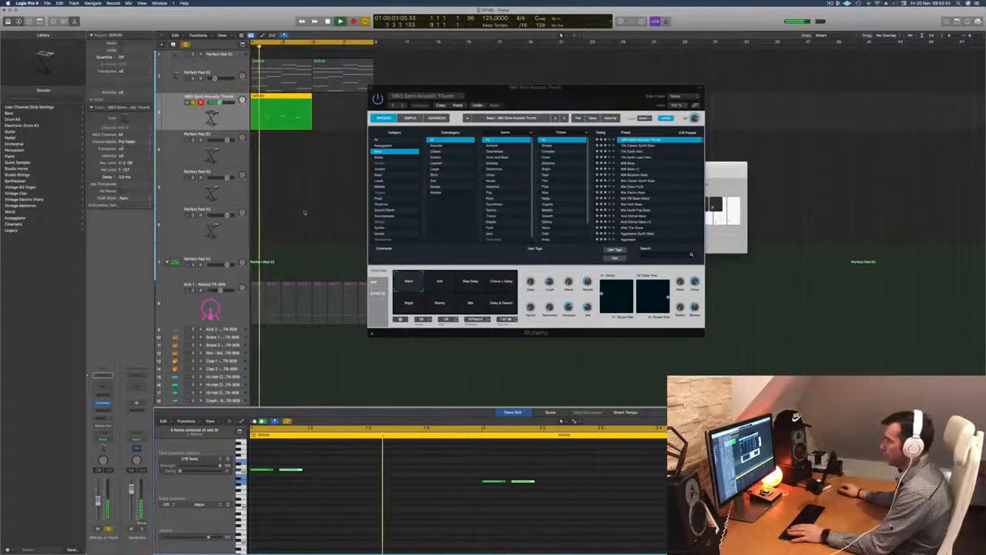
drag(617, 99, 663, 94)
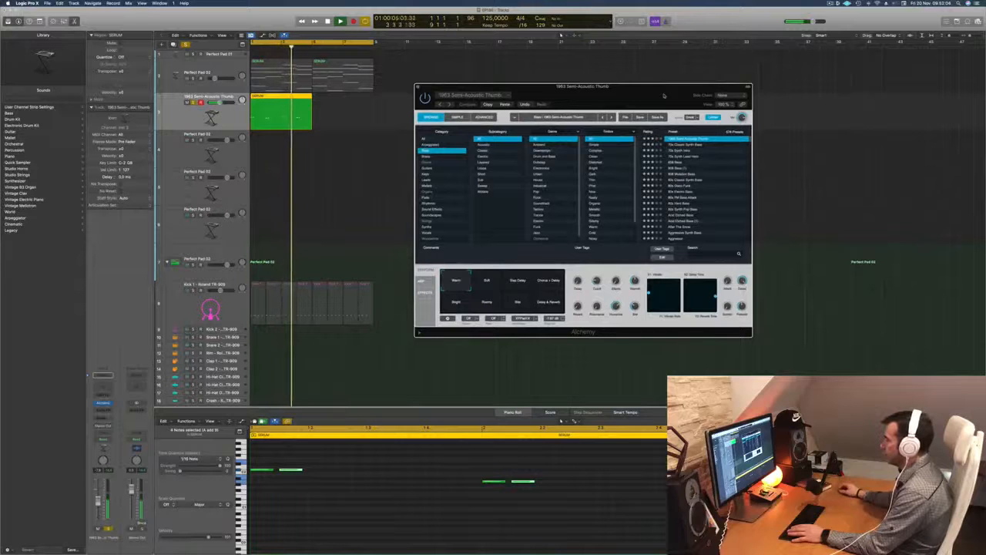
drag(664, 94, 647, 100)
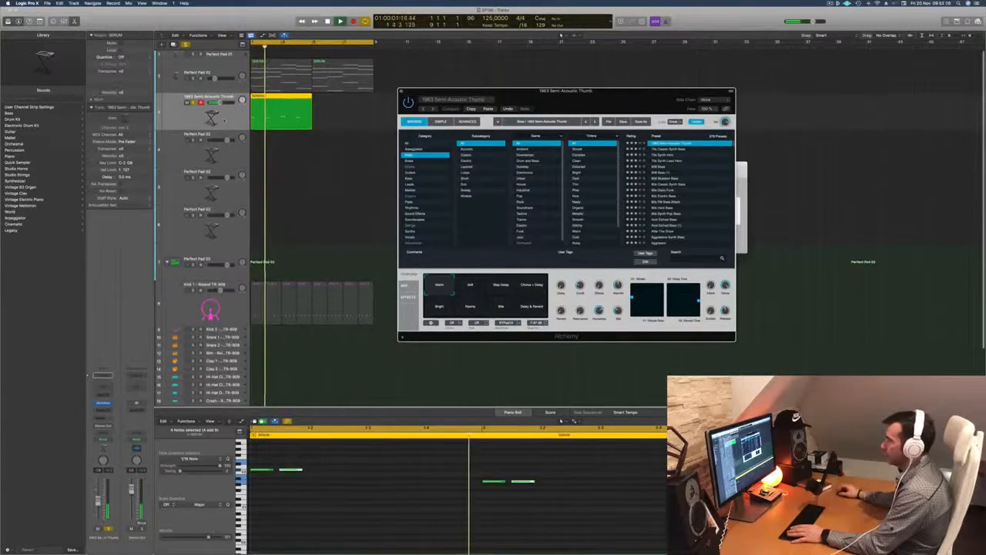
click(224, 121)
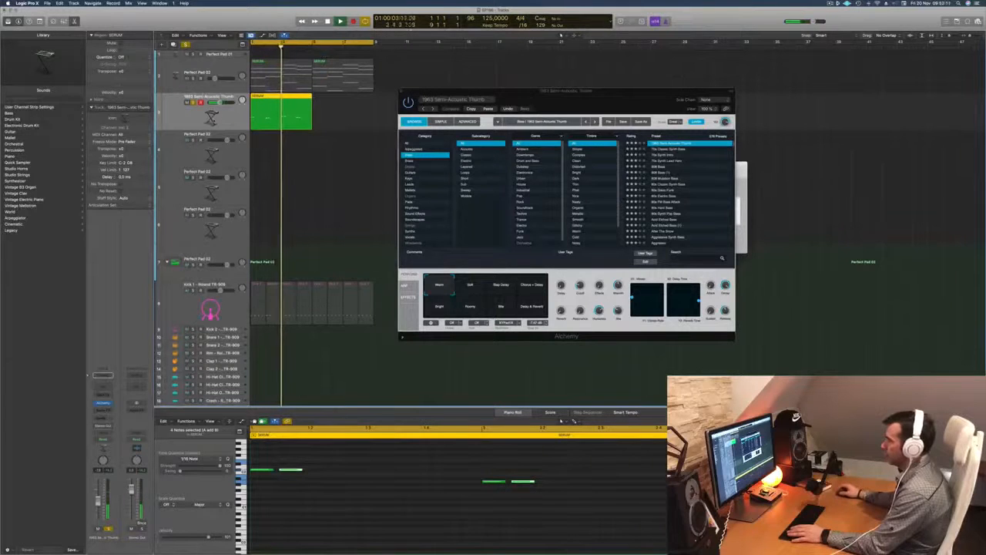
Unsolo the bass track and load the 70s Classic Synth Bass preset in its Alchemy during playback.
key(space)
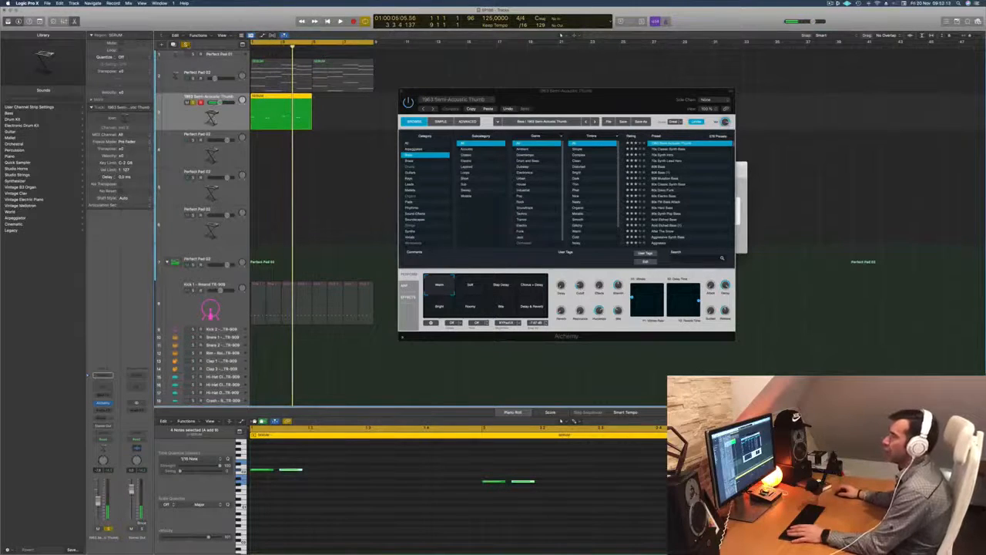
key(s)
key(space)
key(Return)
click(671, 149)
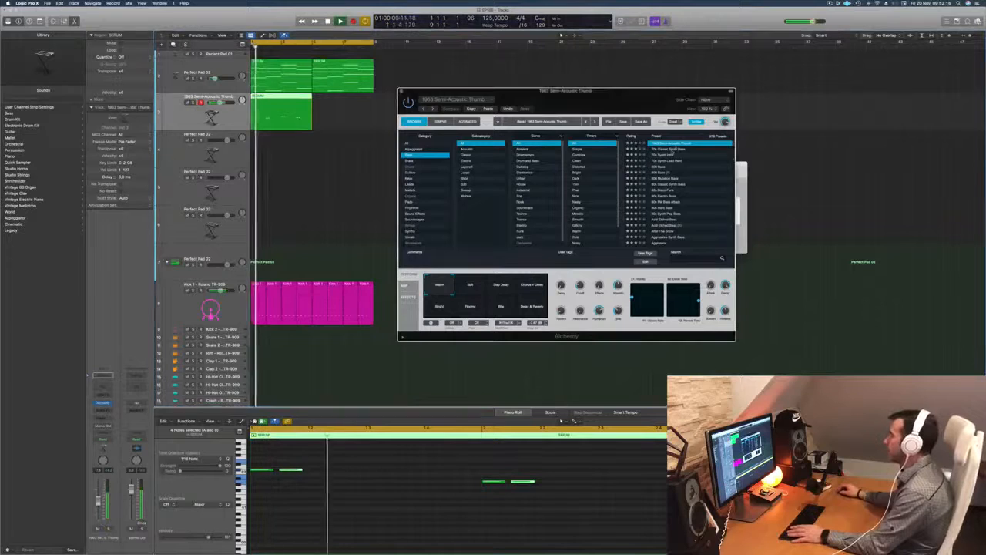
click(671, 149)
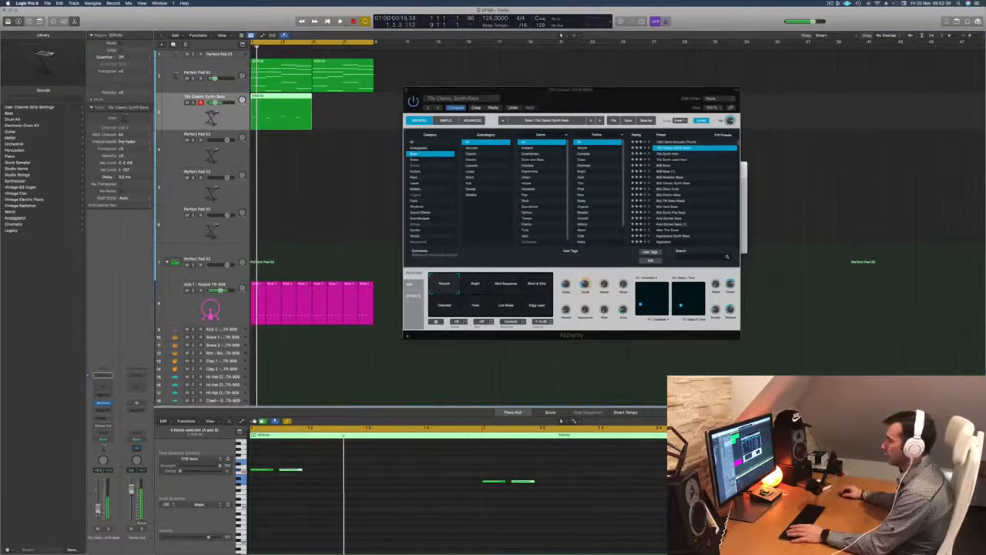
Repeat the short bass notes across all four bars in the Piano Roll, six per bar, and play the result.
key(space)
drag(299, 470, 393, 471)
key(Return)
key(Return)
key(Return)
key(Return)
key(Return)
key(super+Left)
key(super+Left)
key(super+Left)
key(Return)
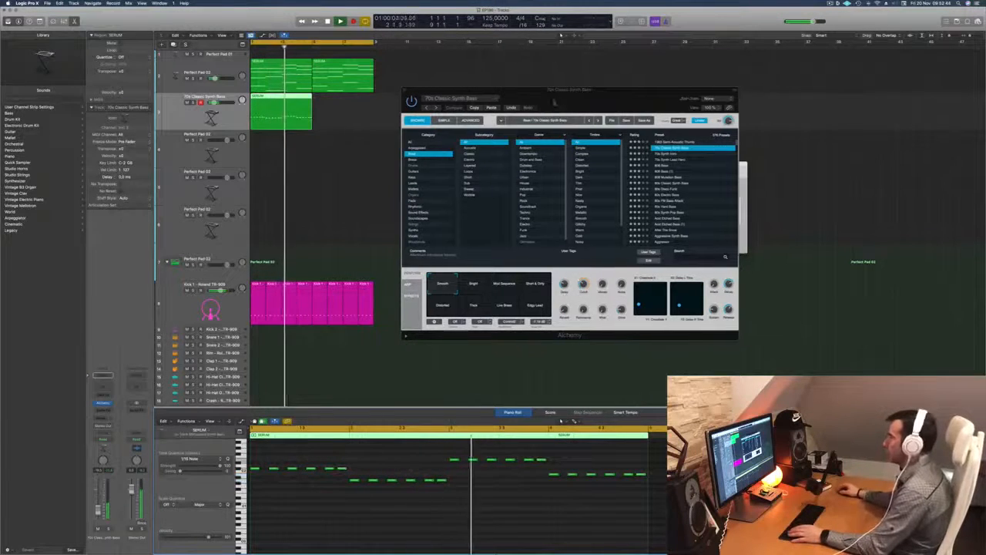
Audition the Bright snapshot and the 1963 Semi-Acoustic Thumb preset on the bass line, returning to 70s Classic Synth Bass with Smooth.
drag(582, 96, 503, 173)
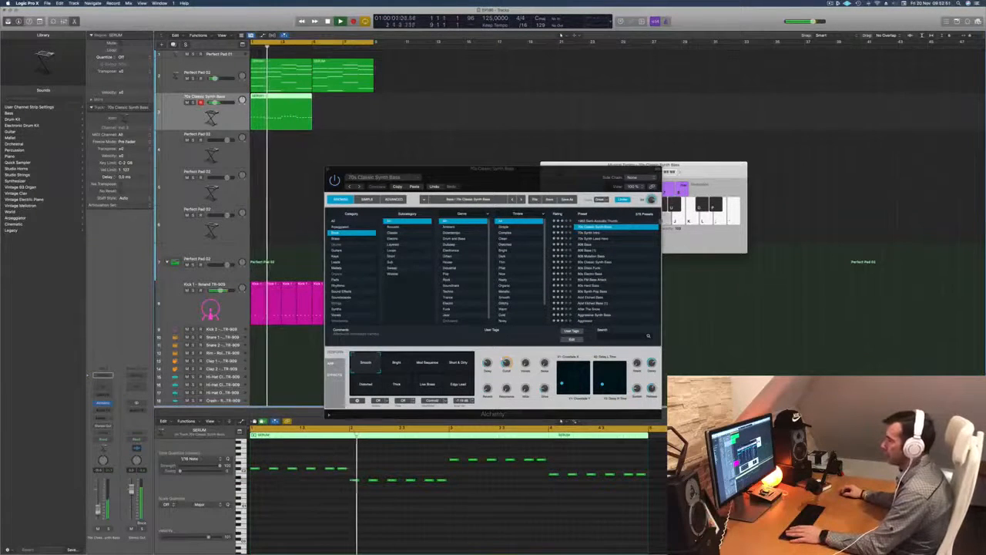
key(Return)
drag(503, 170, 500, 166)
key(Return)
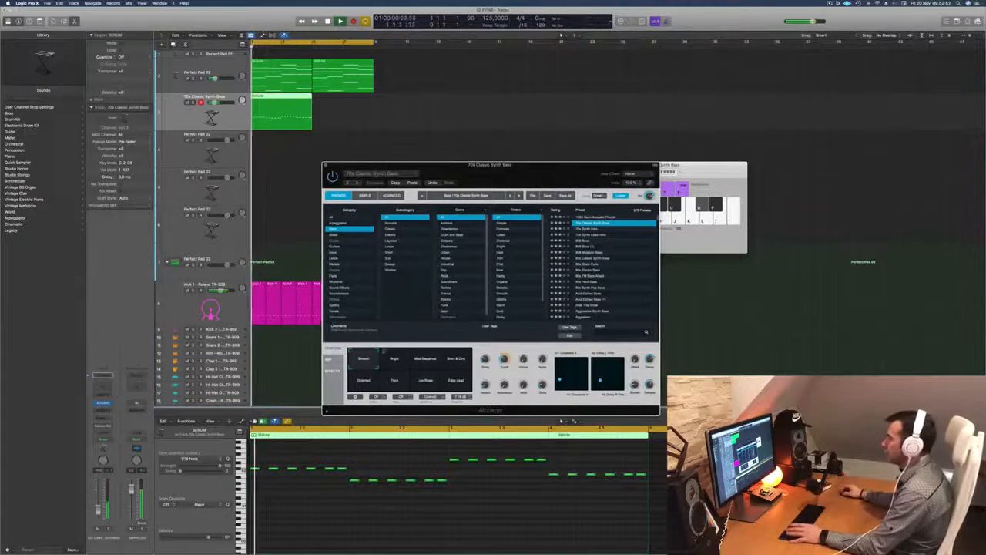
click(392, 358)
click(366, 358)
click(604, 218)
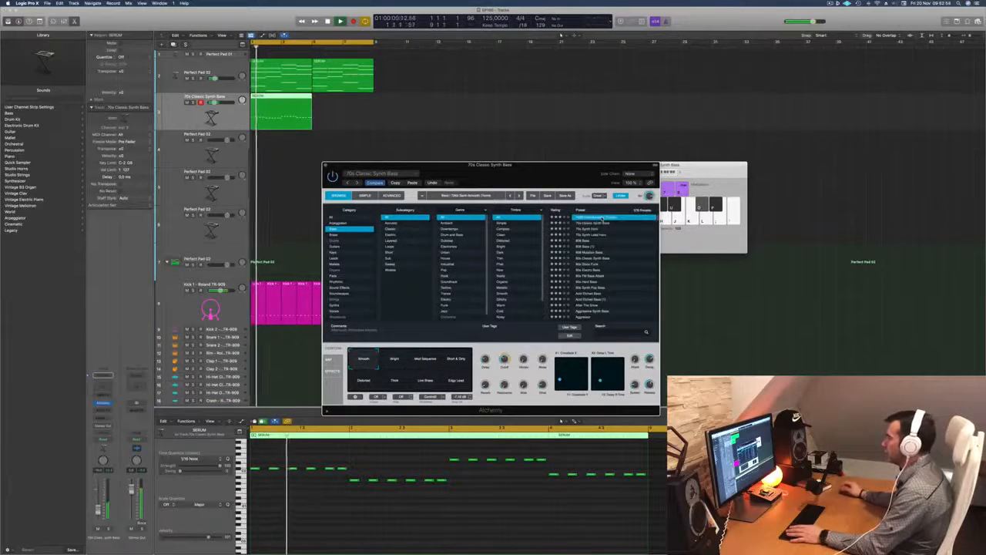
click(599, 223)
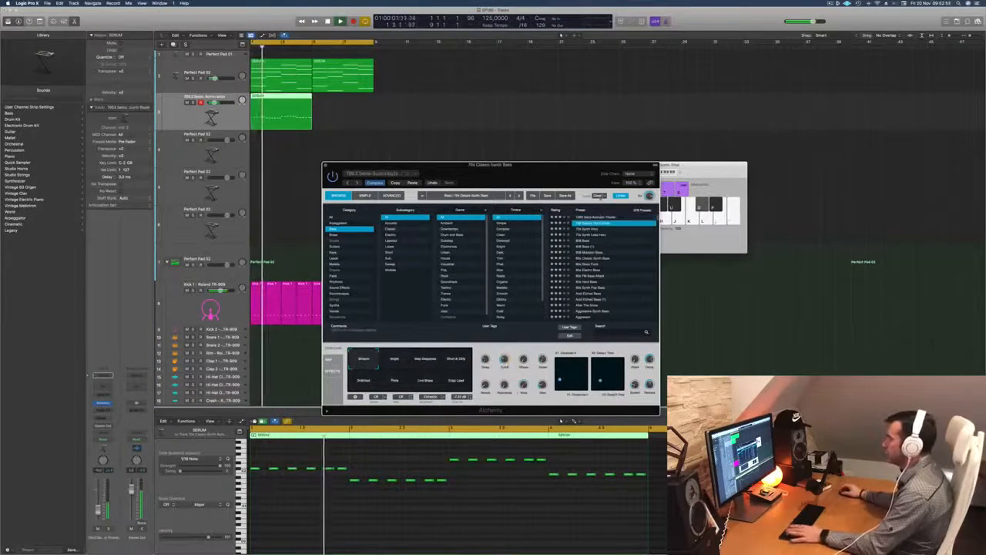
key(Return)
drag(532, 165, 548, 147)
key(Return)
Select all the bass notes, try them lower in pitch and return them to their original pitch.
click(366, 518)
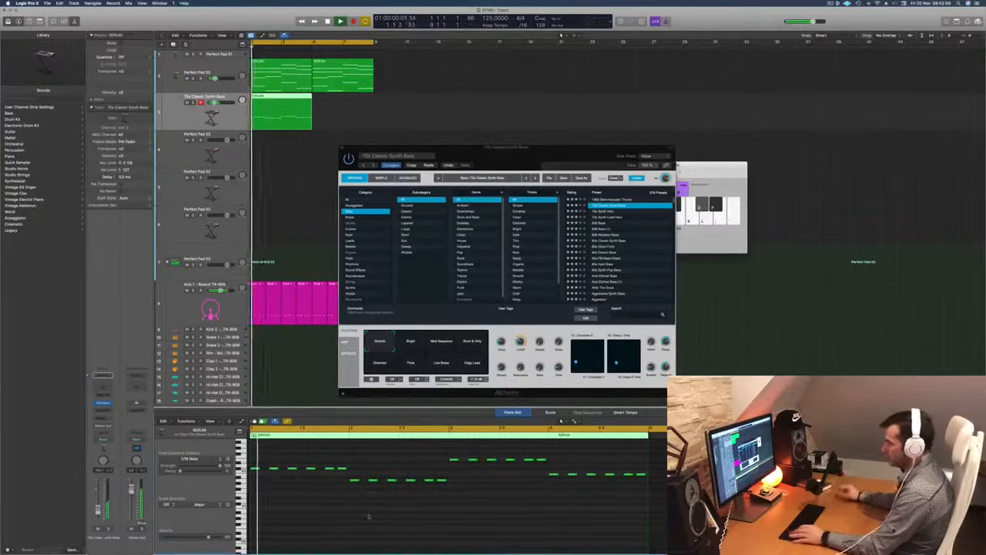
scroll(369, 516, up, 3)
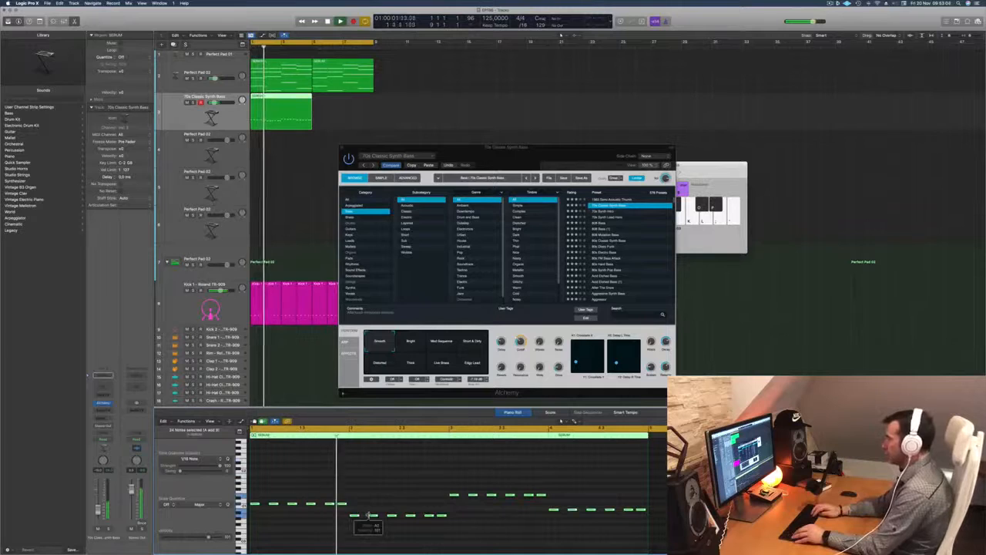
scroll(370, 520, down, 3)
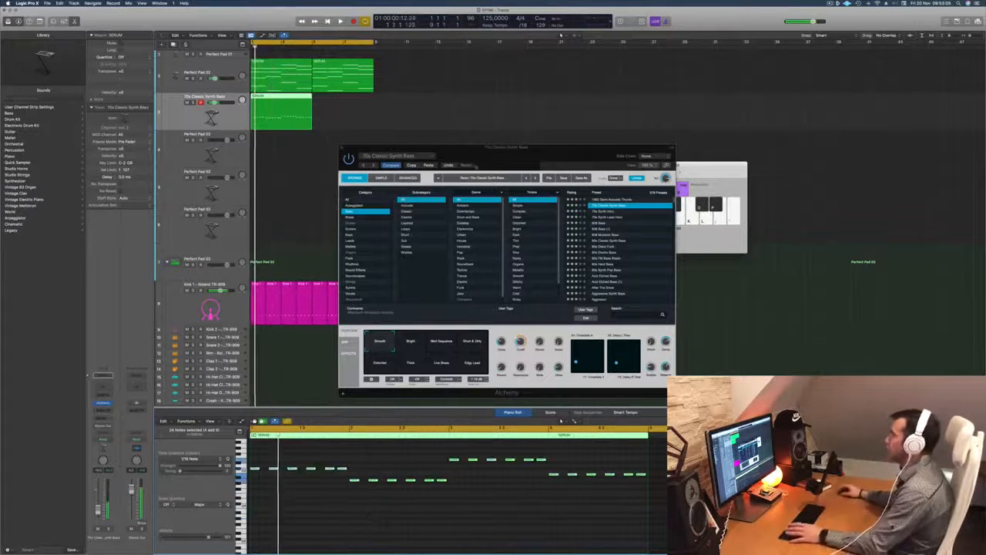
Adjust the Cutoff of the 70s Classic Synth Bass in Alchemy while replaying the loop from the start.
drag(477, 165, 520, 155)
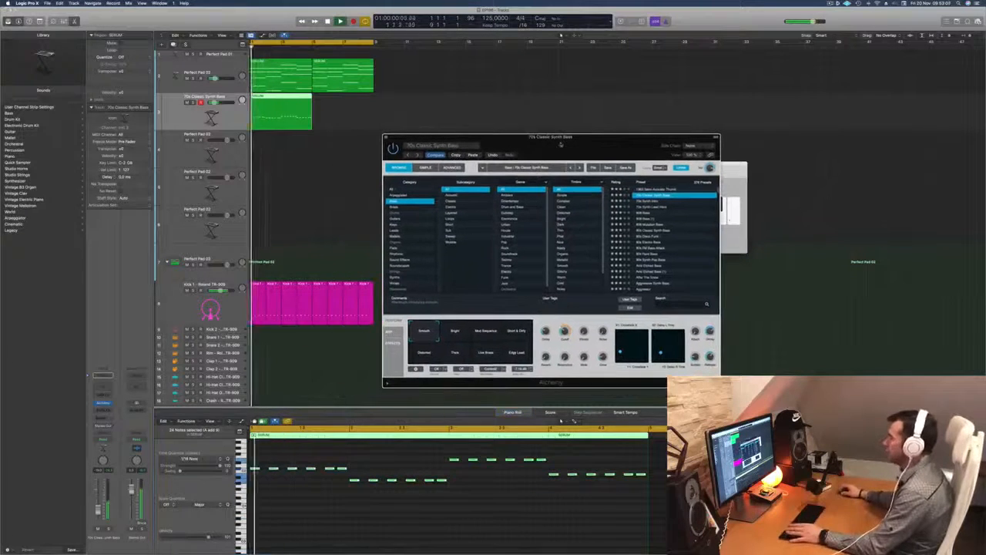
click(560, 420)
key(Return)
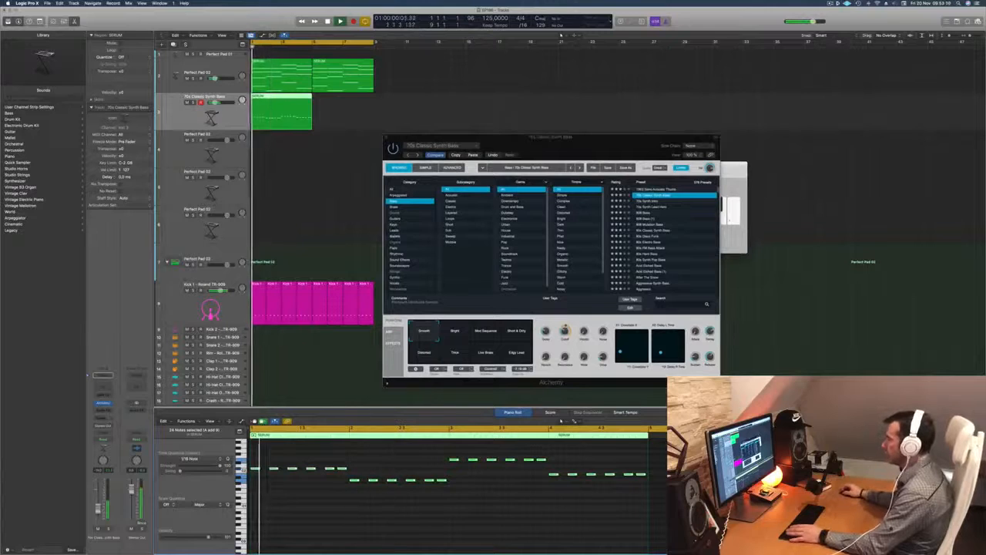
click(565, 319)
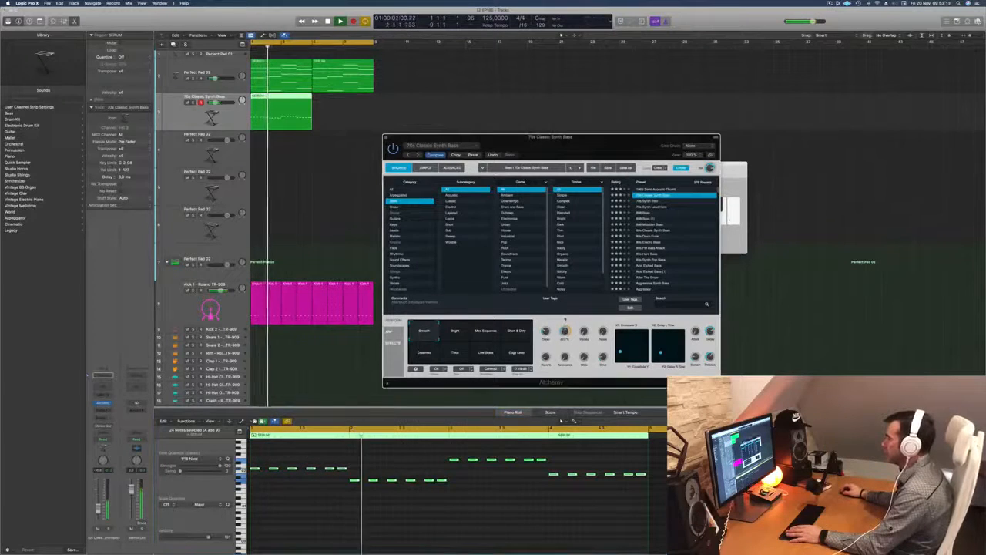
key(Return)
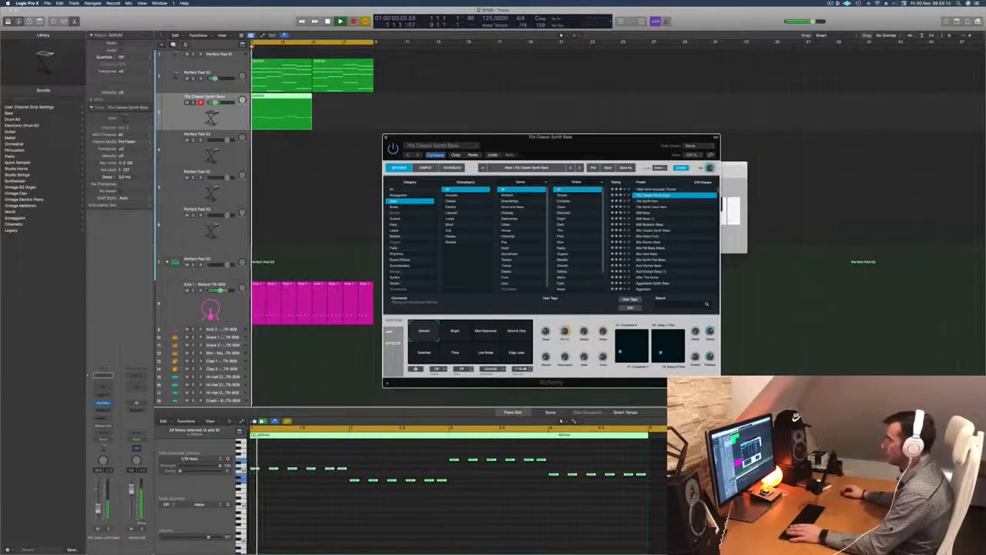
click(561, 421)
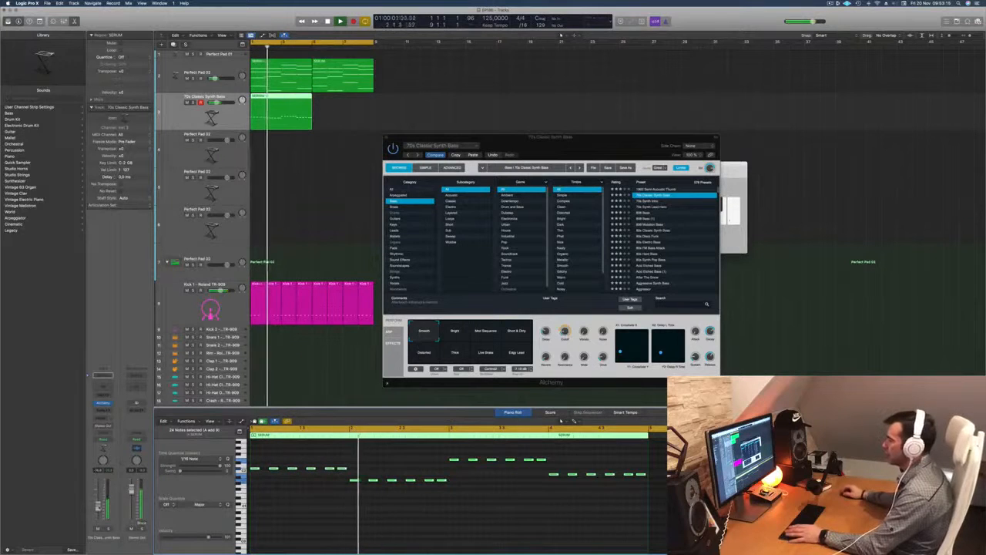
Copy the bass region to bar 5 and place a spare copy of a pad chord region at bar 23.
drag(531, 137, 726, 151)
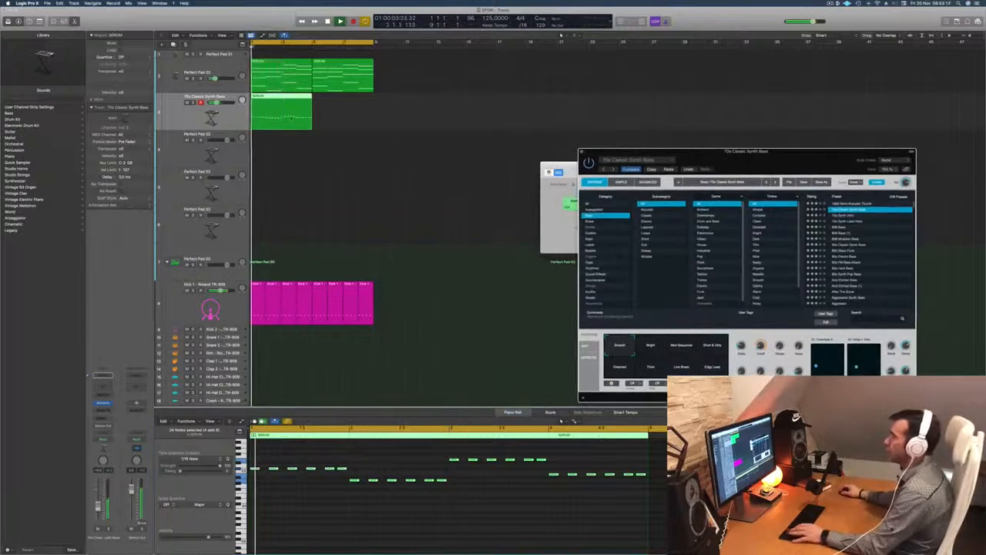
drag(283, 98, 346, 115)
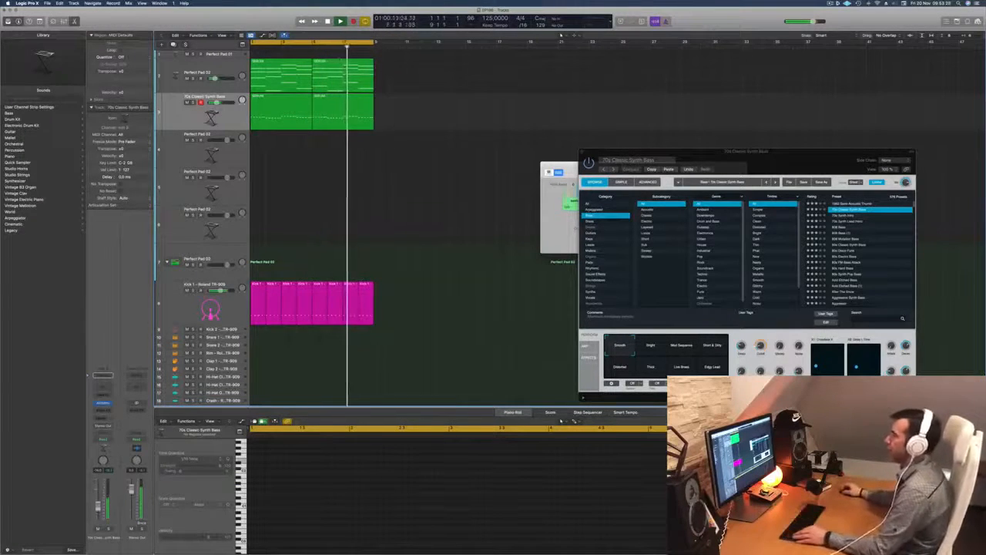
click(346, 64)
drag(346, 64, 623, 70)
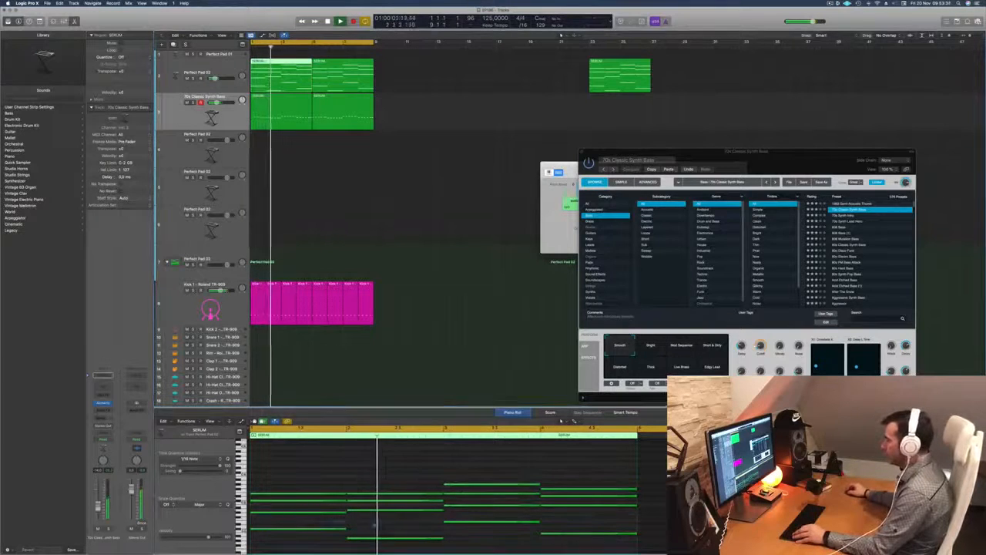
Delete the lowest notes of the chords in both Perfect Pad 02 regions of the eight-bar loop.
drag(332, 522, 527, 534)
key(BackSpace)
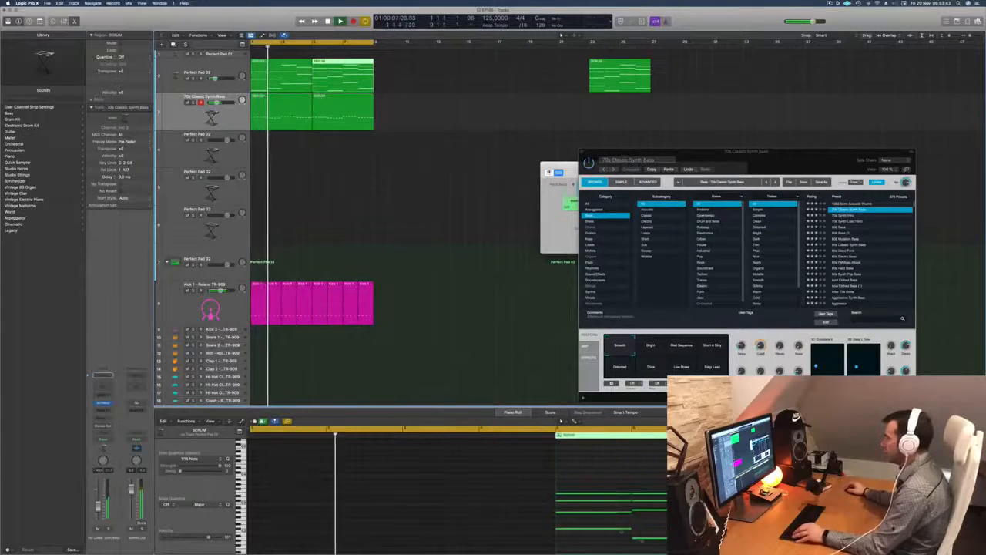
drag(620, 522, 724, 544)
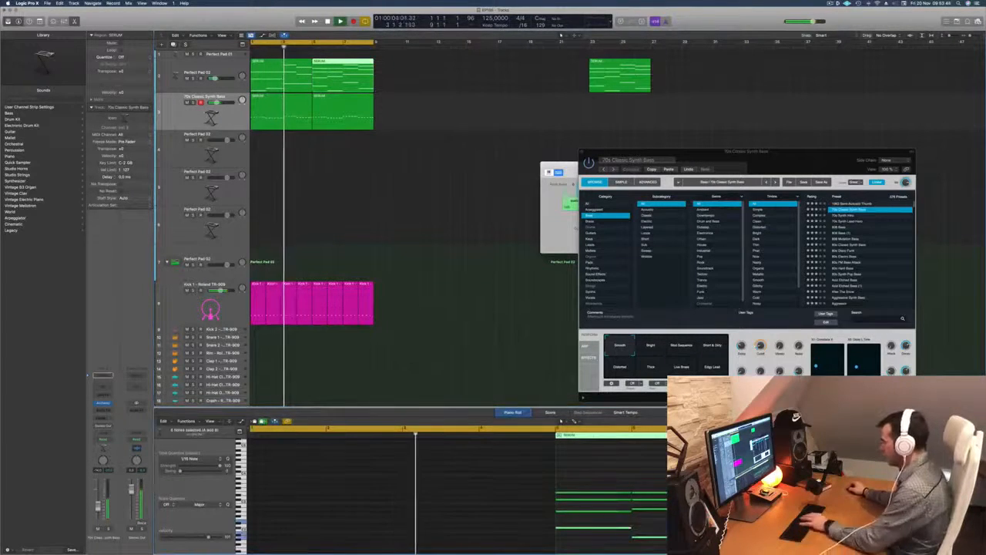
key(BackSpace)
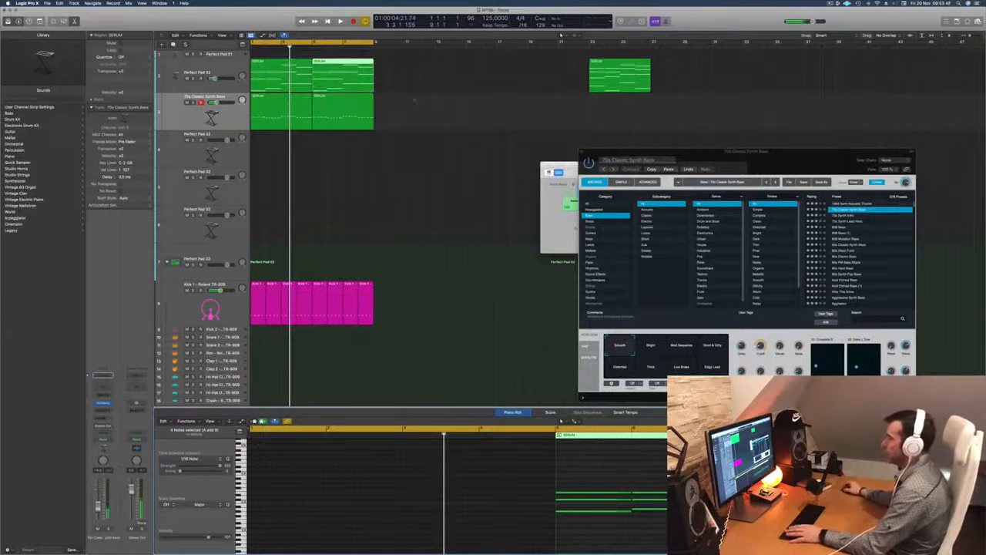
Select the Perfect Pad 02 chord track, solo it briefly and play the thinned chords with the bass and kick.
key(space)
click(195, 67)
key(space)
key(space)
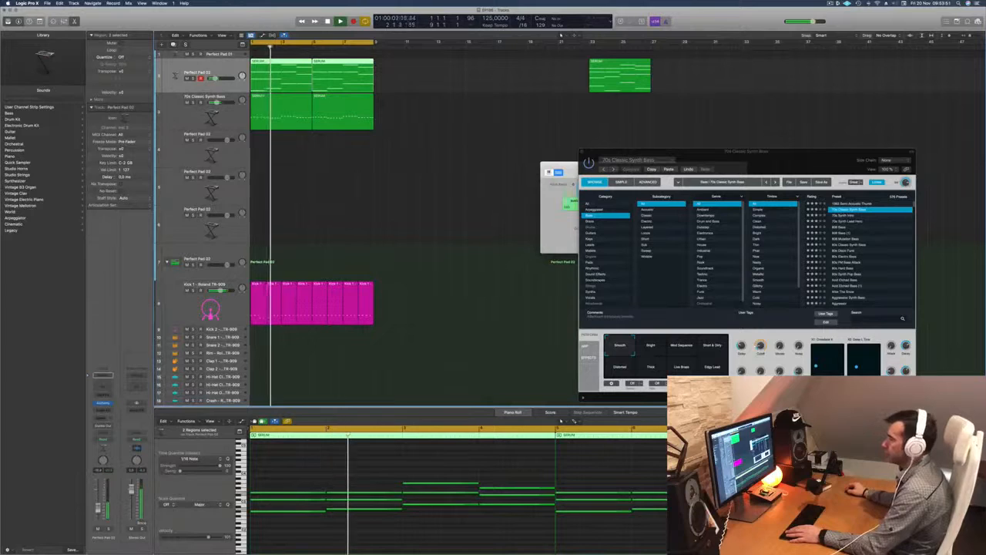
click(109, 529)
click(110, 529)
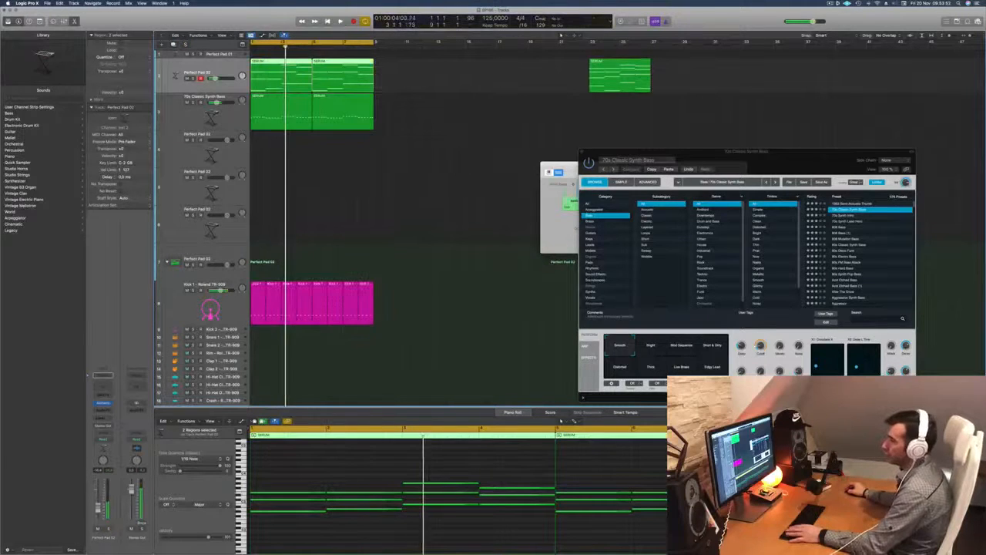
key(Return)
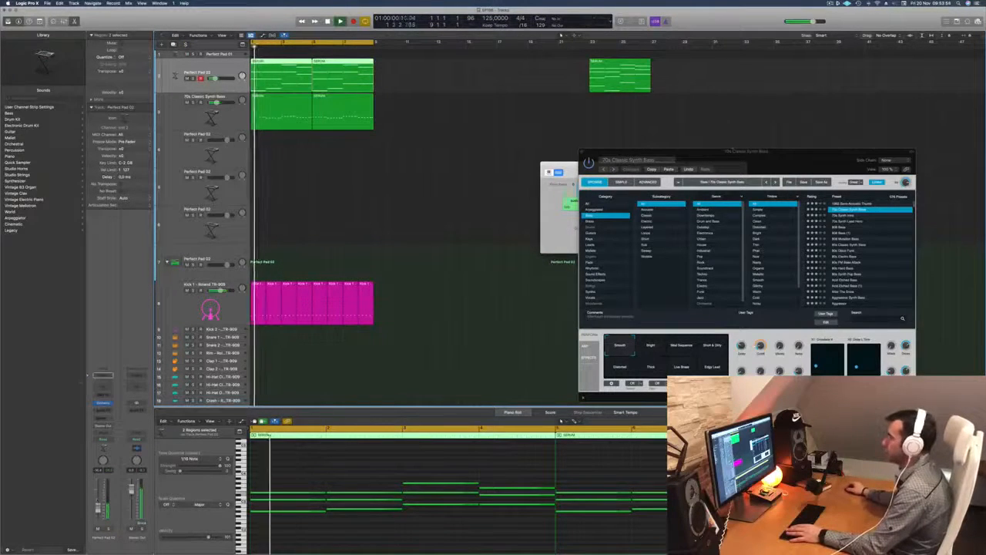
Open the chord track's Alchemy, audition the Flanger, Clear and Warm snapshots, choose Hollow and close the window.
click(105, 404)
drag(596, 105, 546, 99)
click(455, 291)
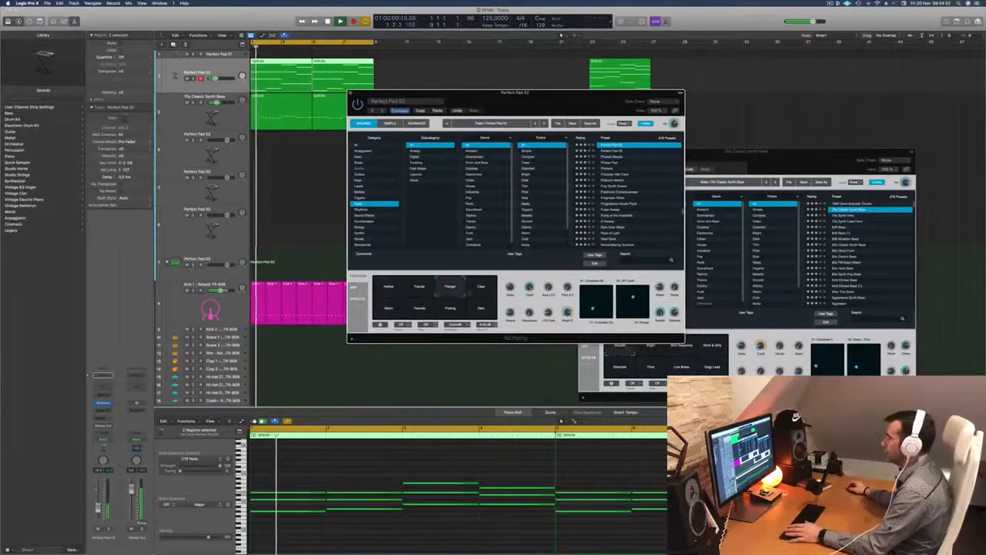
click(481, 290)
key(Return)
click(411, 291)
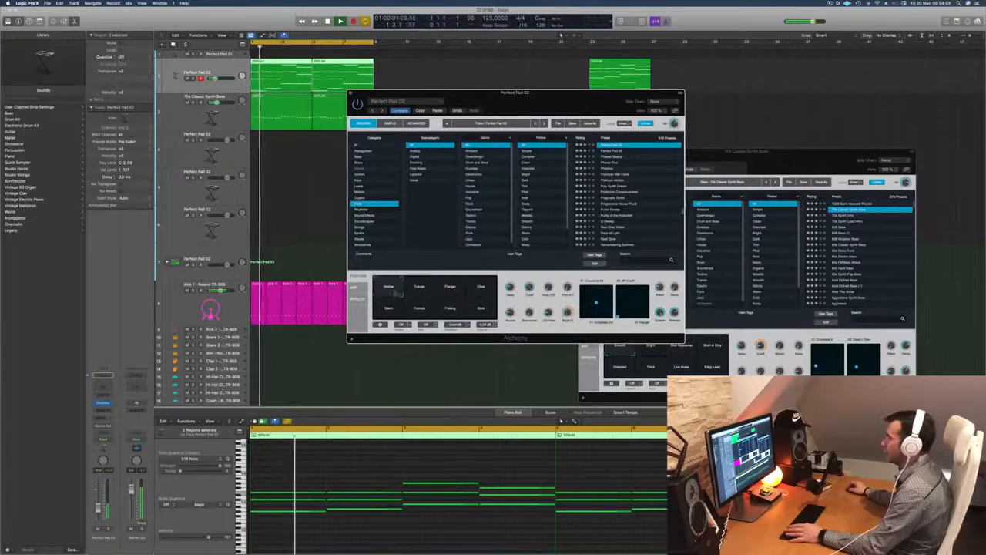
click(390, 310)
click(389, 287)
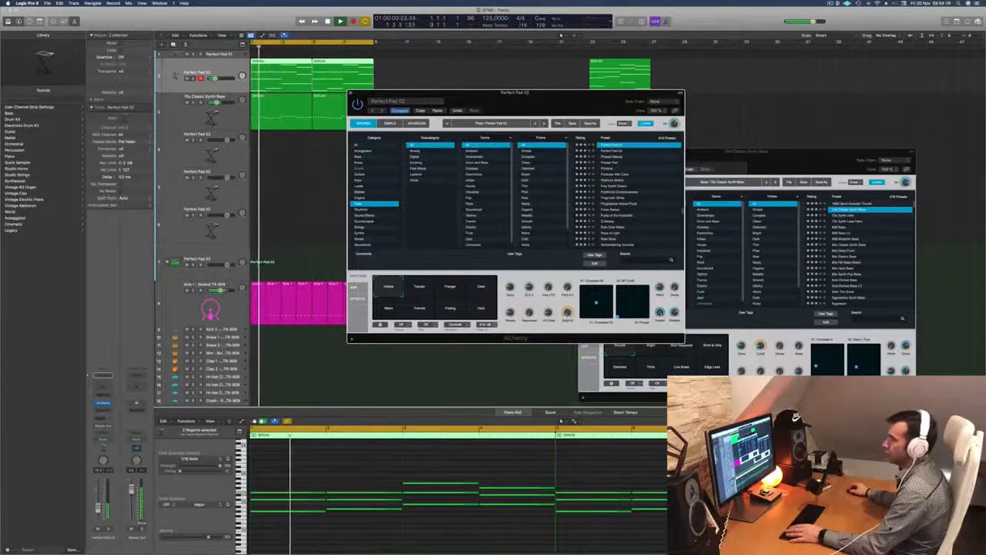
drag(583, 94, 579, 193)
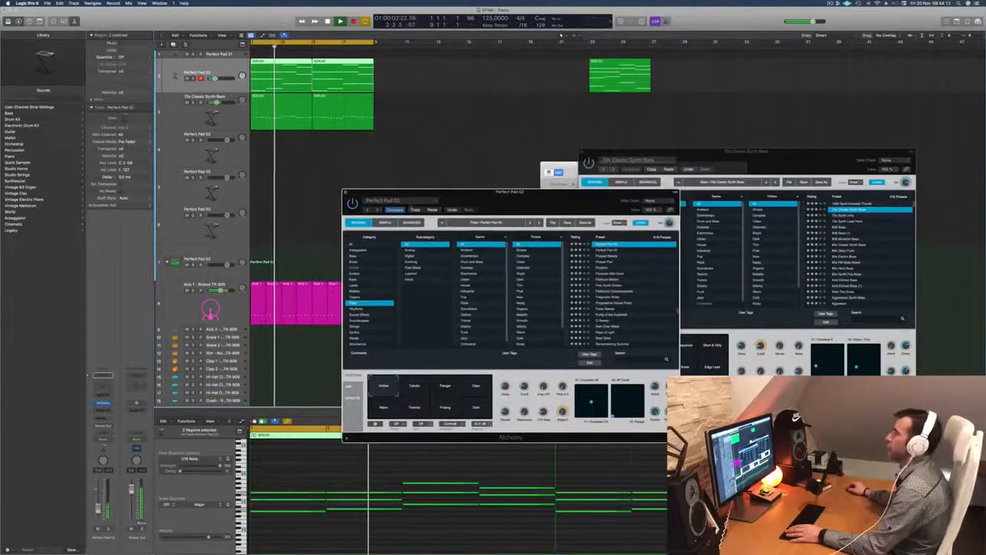
click(345, 193)
click(308, 157)
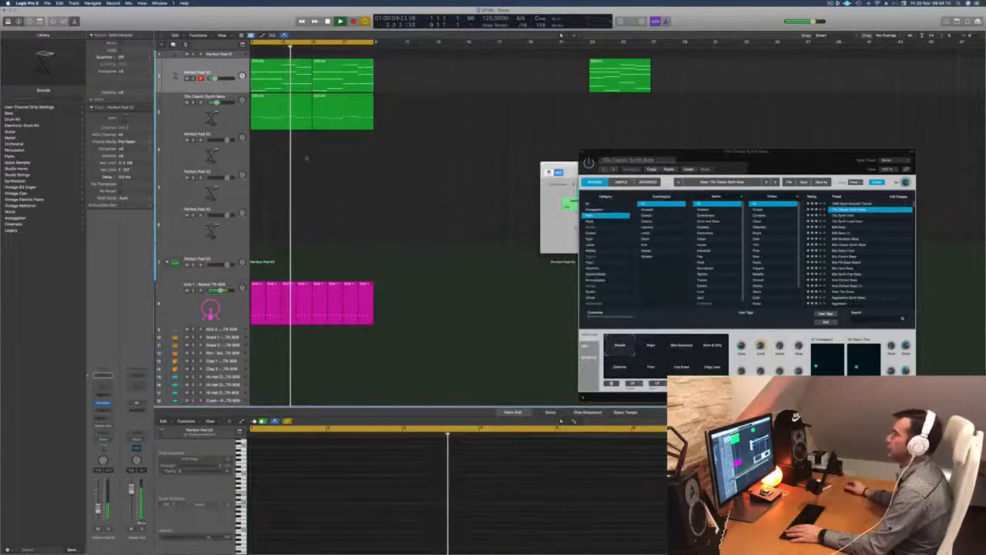
Place the full four-note chord region at bar 1 of the empty Perfect Pad 02 track below the bass and shorten all its notes.
click(283, 75)
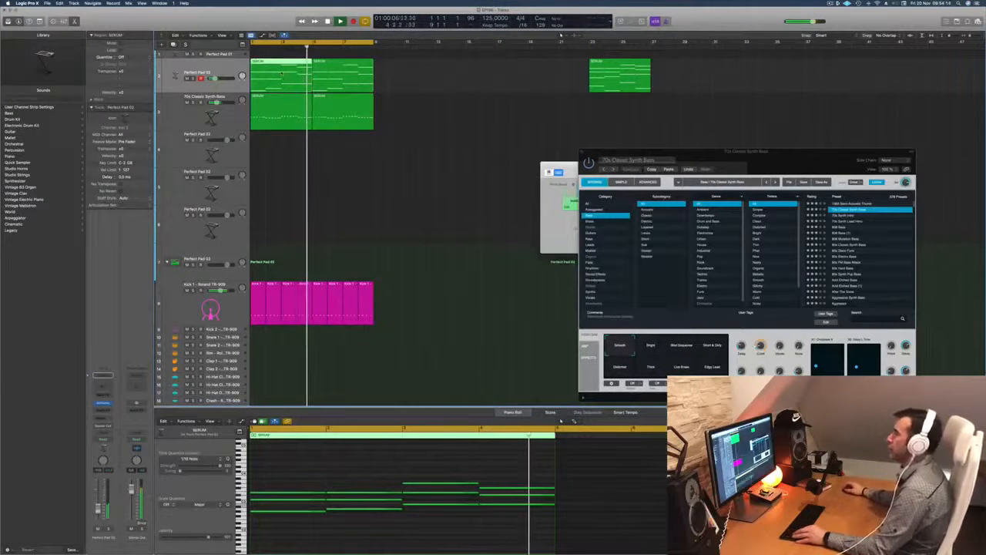
drag(282, 75, 282, 149)
drag(302, 456, 481, 525)
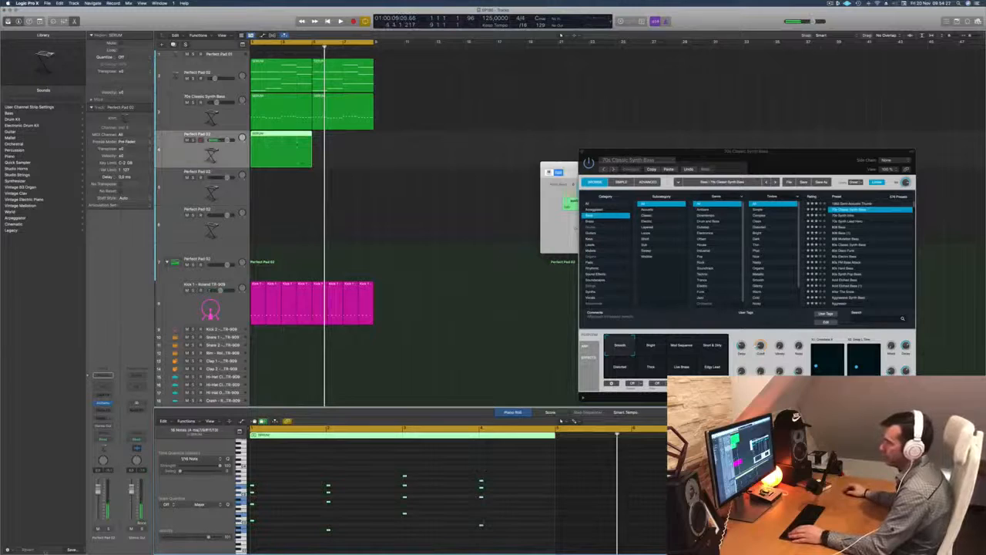
Duplicate the short-chord region to bar 5 and open the Alchemy of its Perfect Pad 02 track.
drag(273, 143, 335, 143)
click(194, 154)
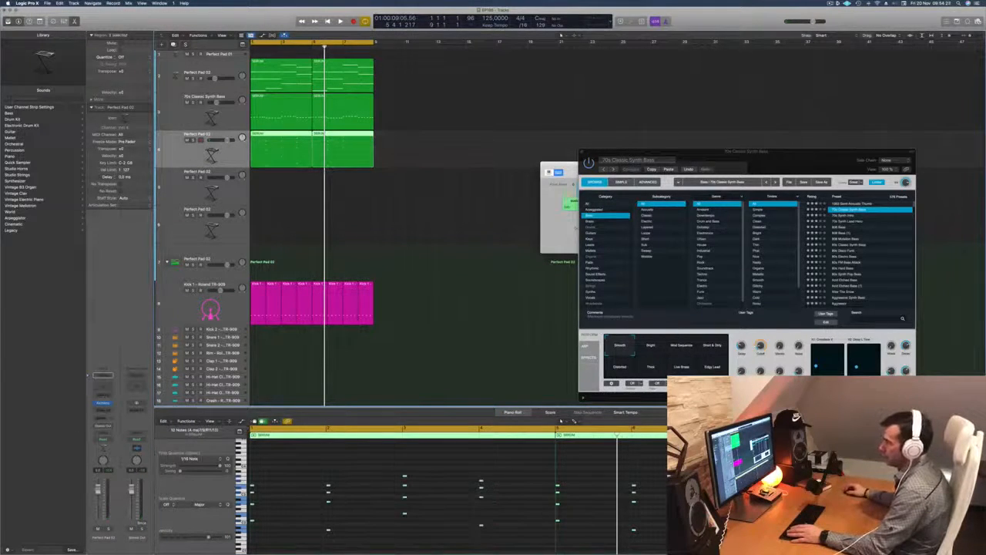
click(104, 403)
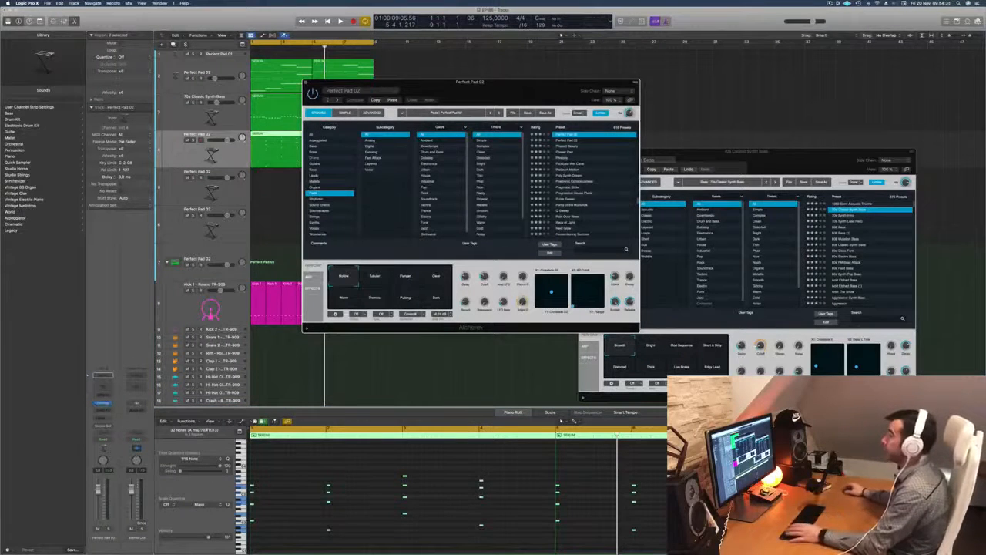
drag(506, 88, 484, 87)
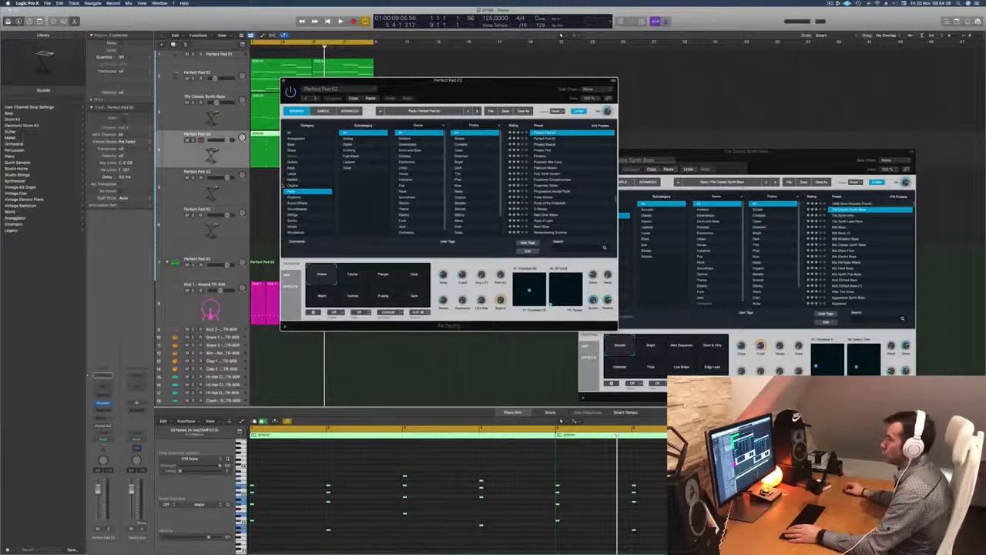
Browse the Organs category in the short-chord track's Alchemy, try Splashy Keys and load the Sun Setting in Bora Bora preset.
click(300, 186)
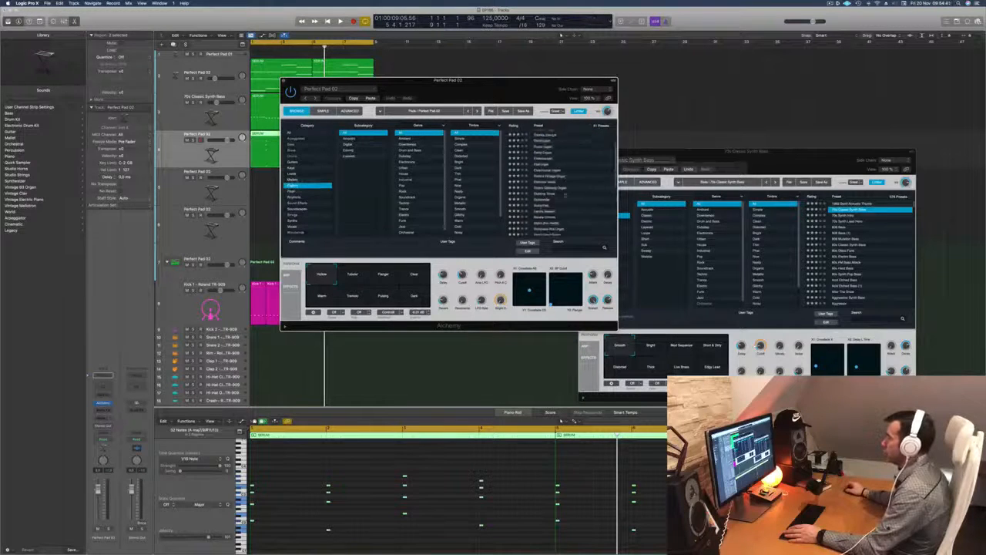
click(542, 192)
drag(524, 80, 645, 80)
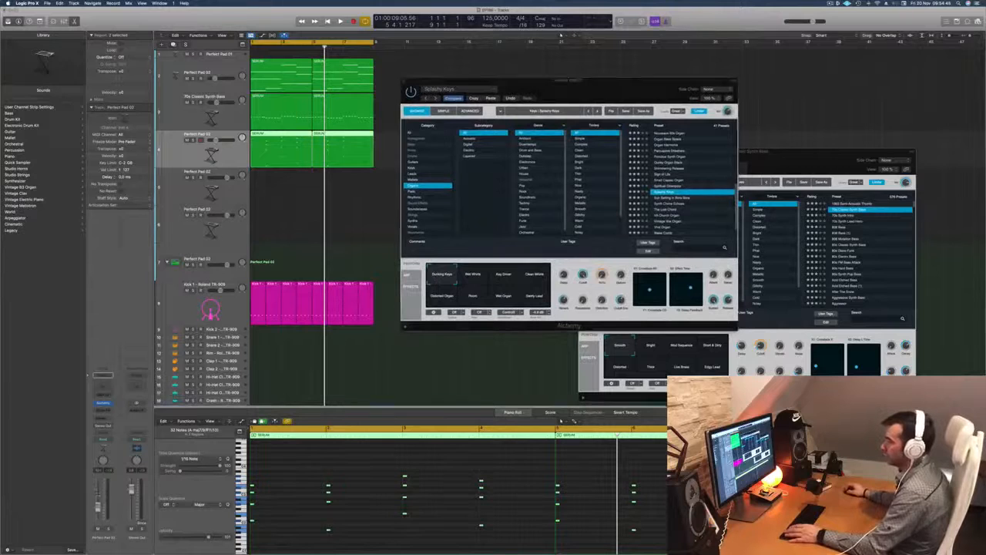
key(space)
key(space)
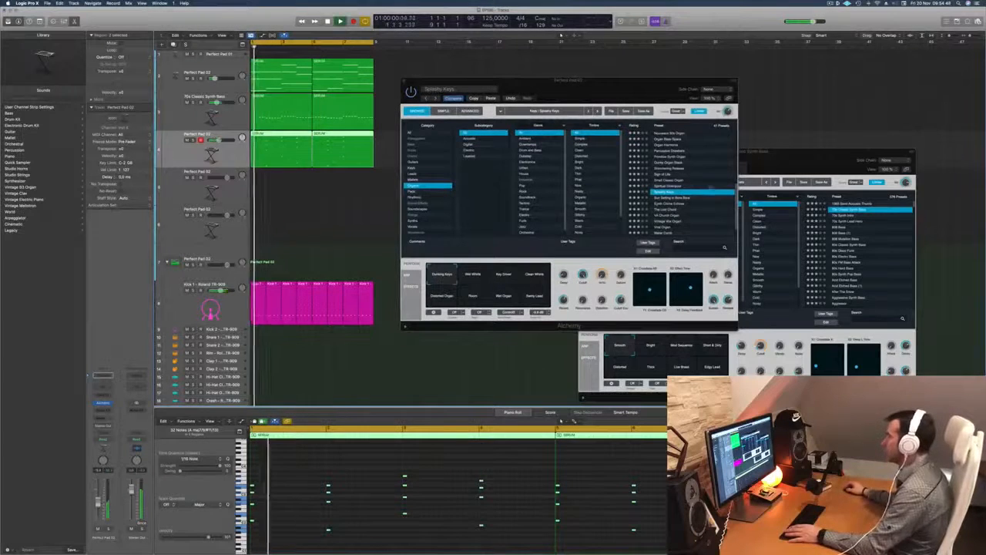
click(668, 198)
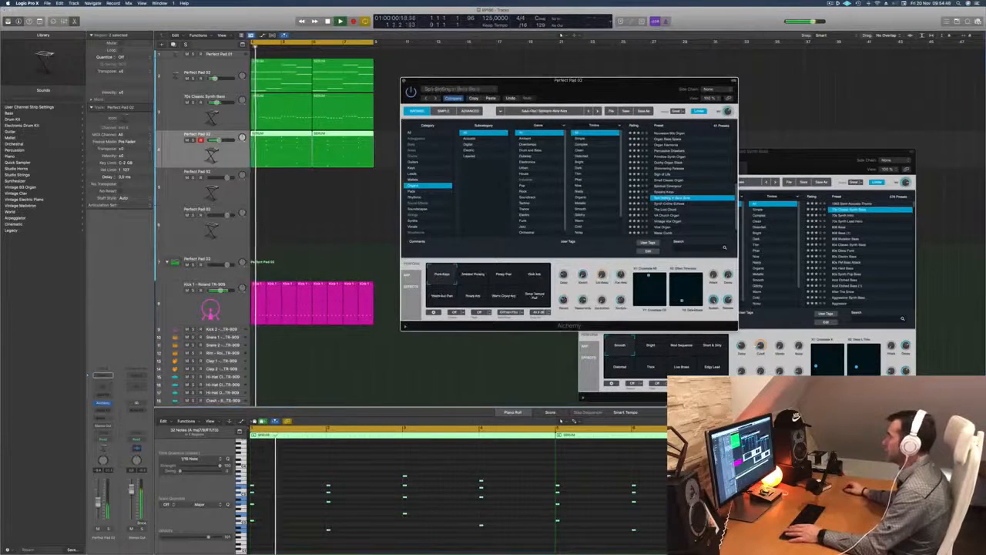
drag(598, 89, 629, 86)
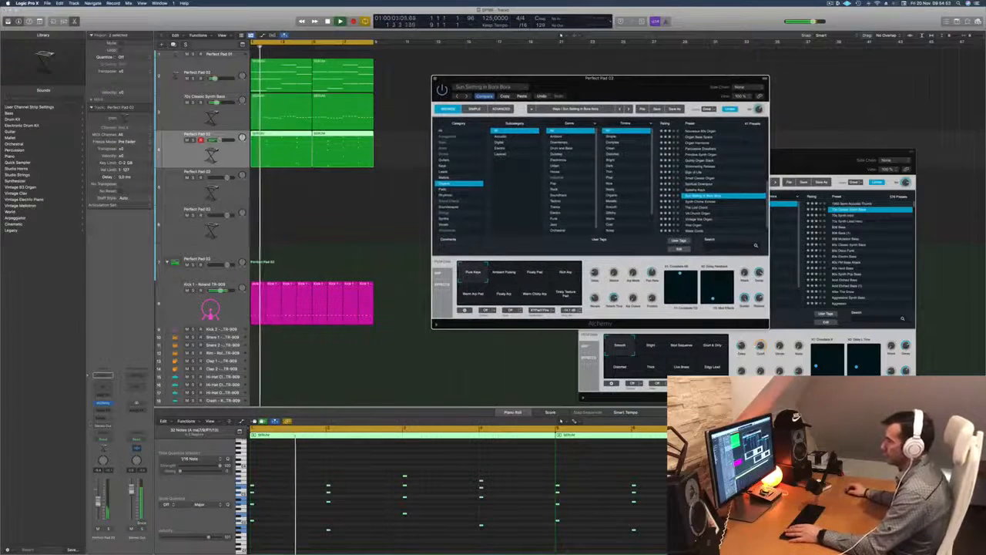
Copy all the short chord notes to about one and a half beats later in each bar and play the doubled rhythm.
click(296, 502)
key(super+a)
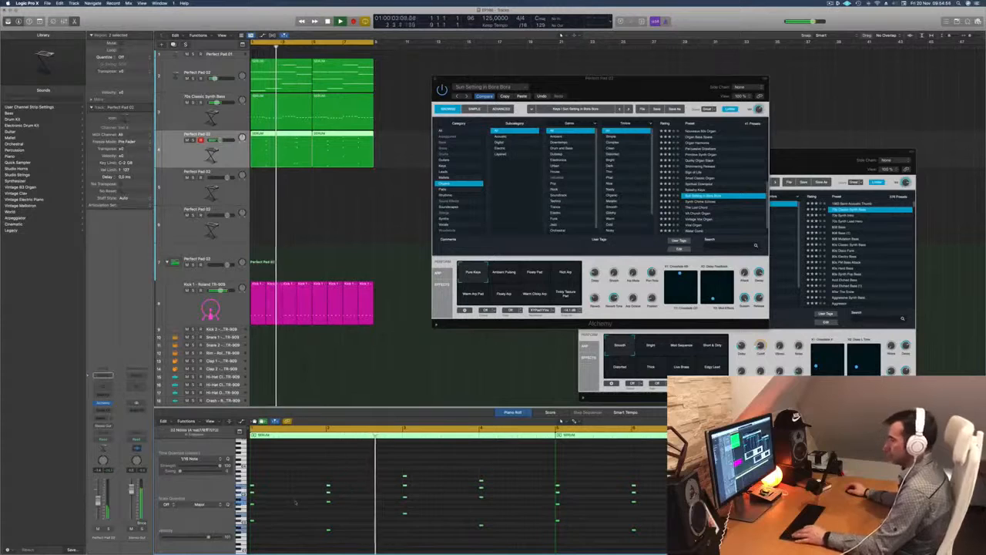
key(super+Right)
scroll(300, 491, left, 3)
key(Return)
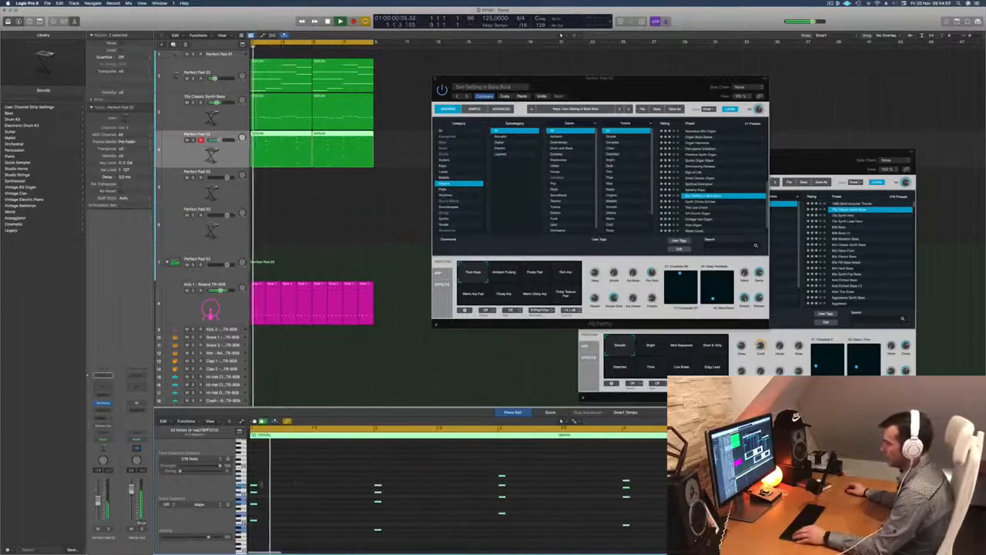
key(space)
drag(253, 488, 300, 489)
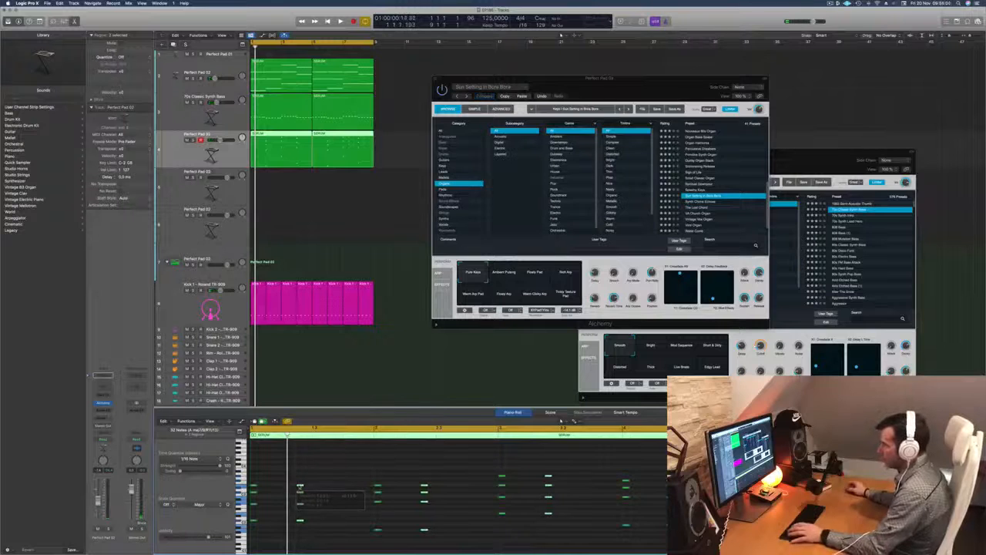
key(space)
key(super+Left)
key(super+Left)
key(super+Left)
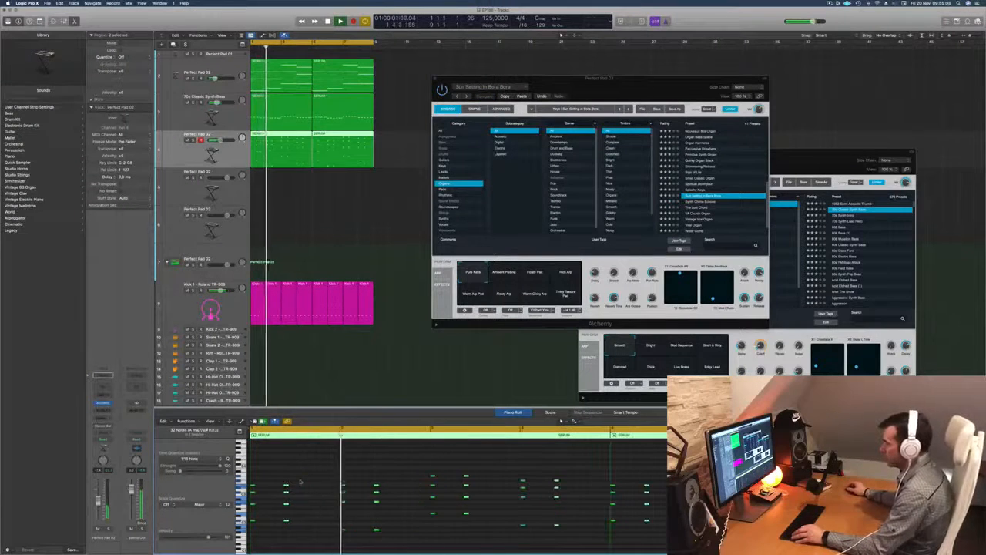
Move the 70s Classic Synth Bass window out of the way and play the doubled chords with the bass and kick.
drag(558, 84, 561, 83)
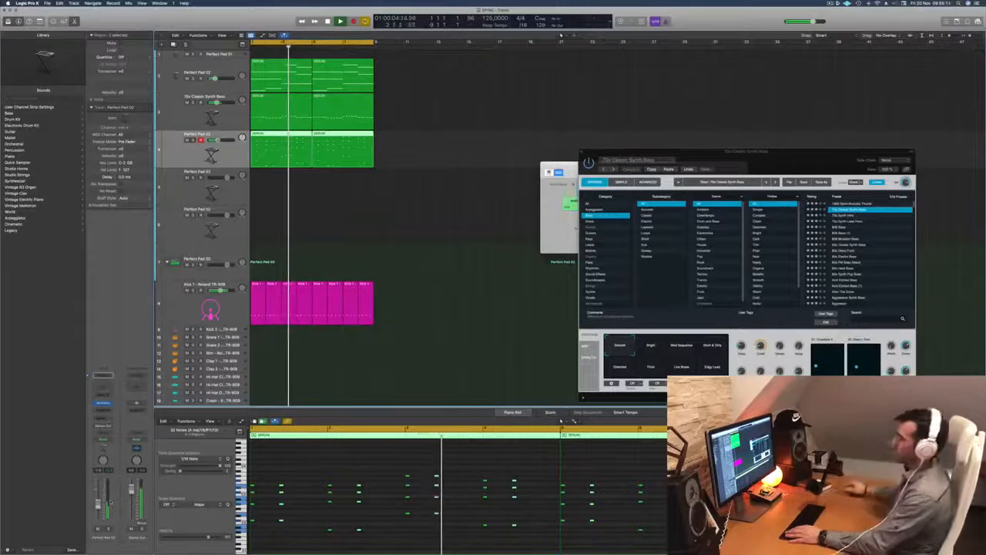
drag(768, 152, 613, 114)
key(space)
key(space)
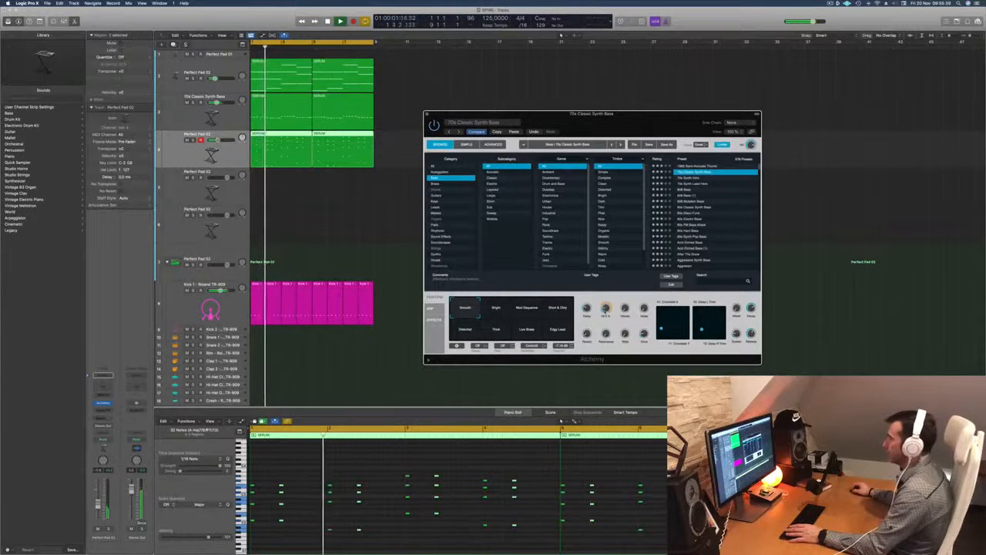
key(space)
key(space)
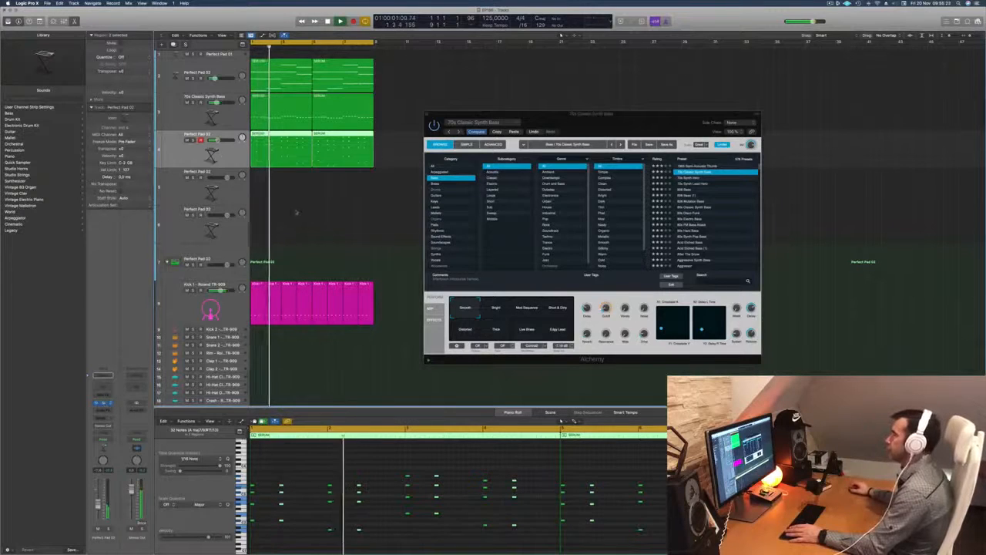
Audition the Floaty Pad, Rich Arp, Floaty Arp, Warm Clicky Arp and Tinkly Texture Pad snapshots of the chord sound and choose Ambient Pulsing.
drag(623, 85, 563, 149)
key(space)
click(453, 334)
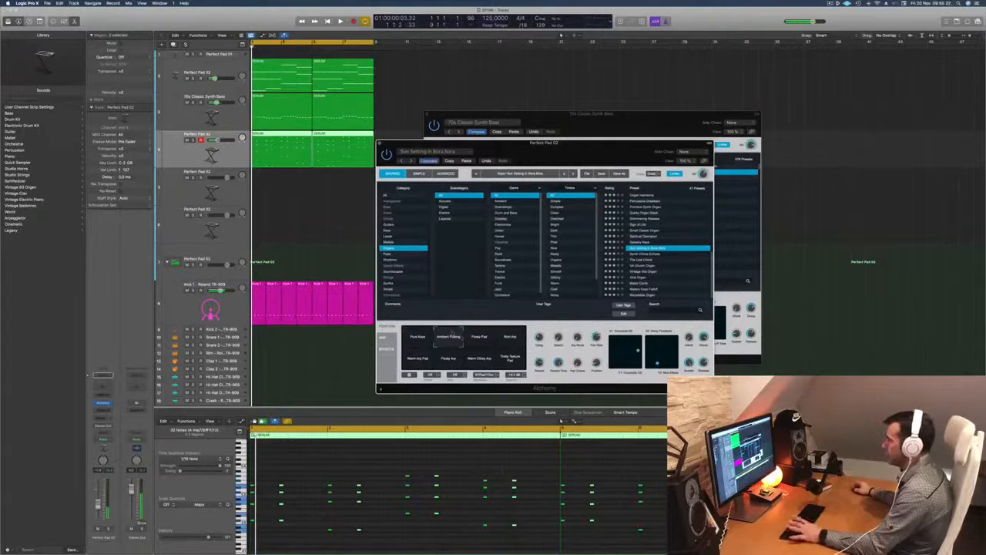
click(479, 337)
click(511, 337)
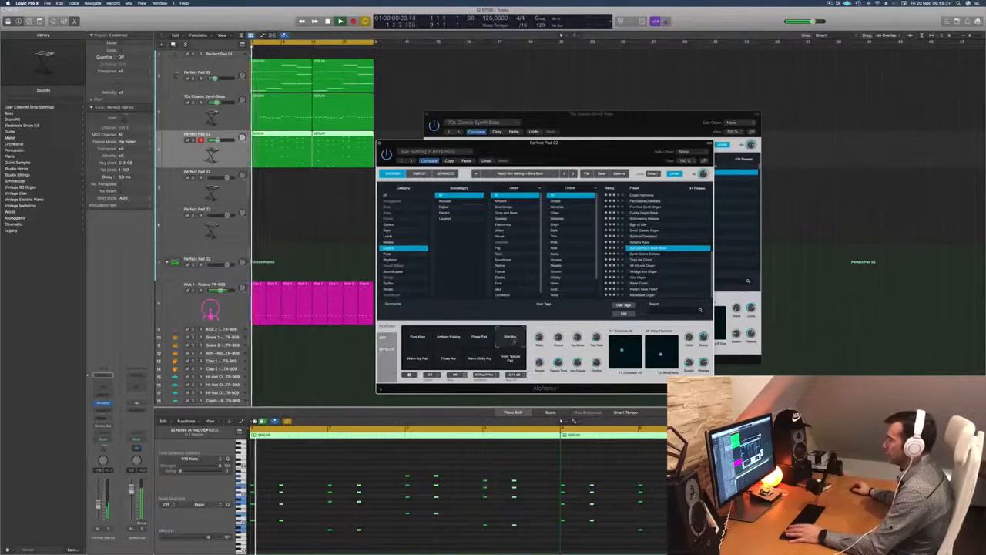
click(449, 359)
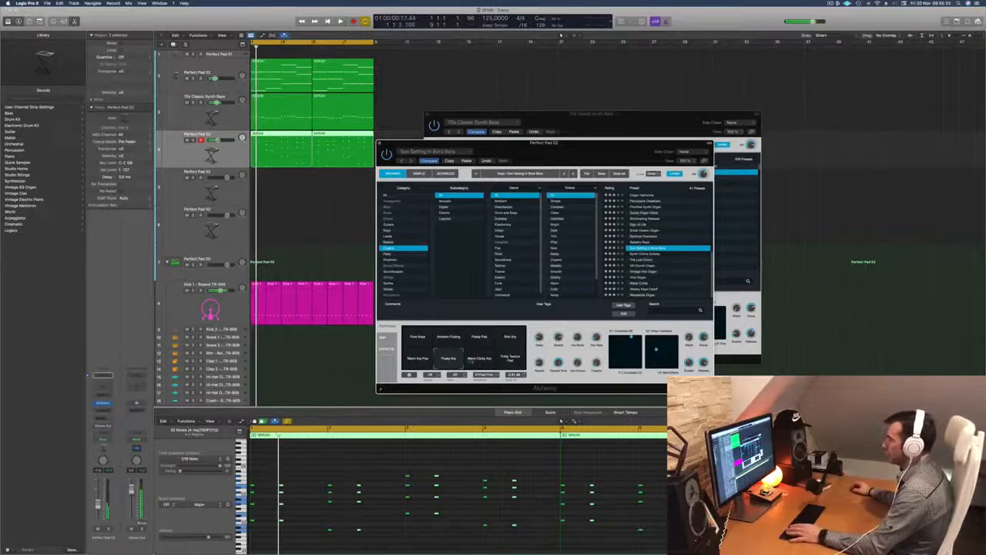
click(479, 359)
click(510, 359)
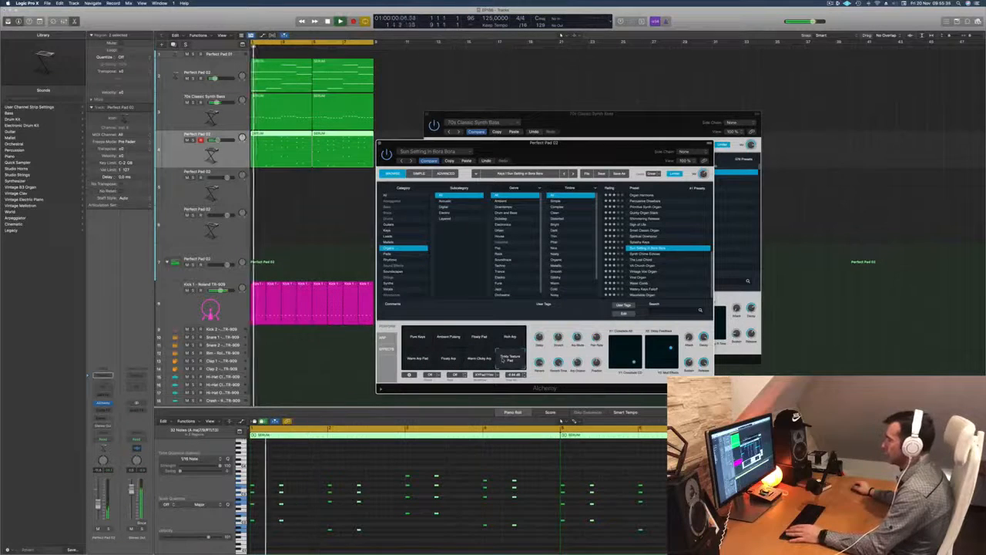
click(448, 338)
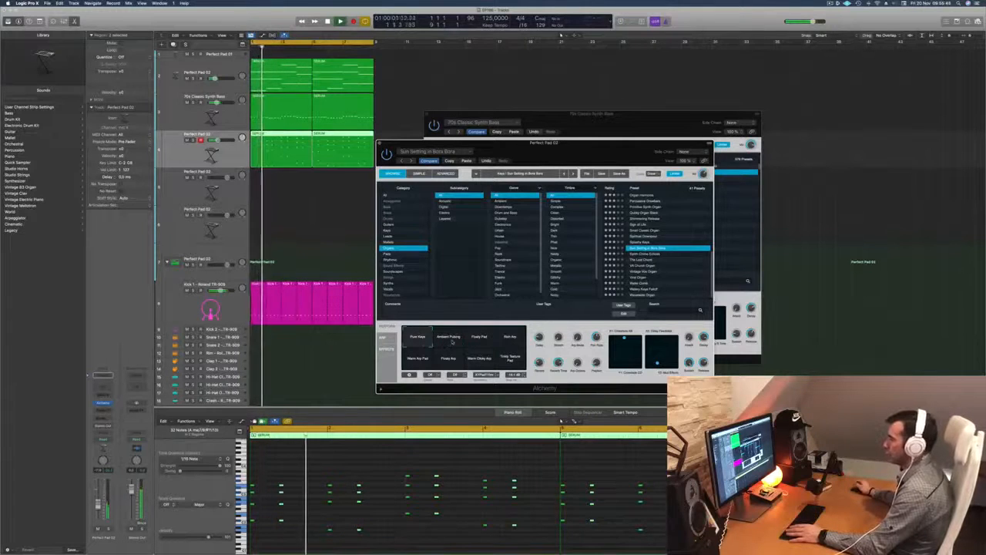
click(449, 338)
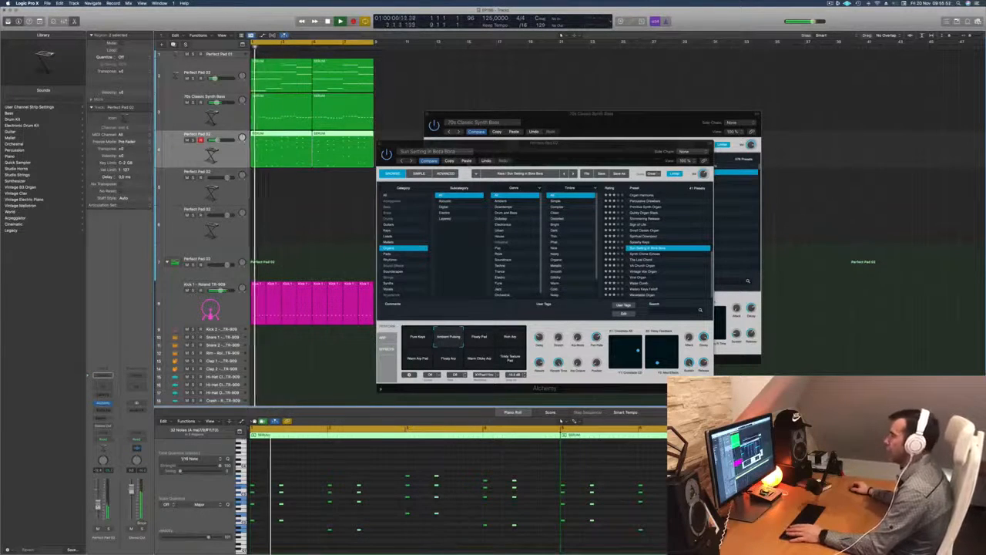
Play from the start and adjust the second performance knob in the chord track's Alchemy.
drag(600, 150, 594, 150)
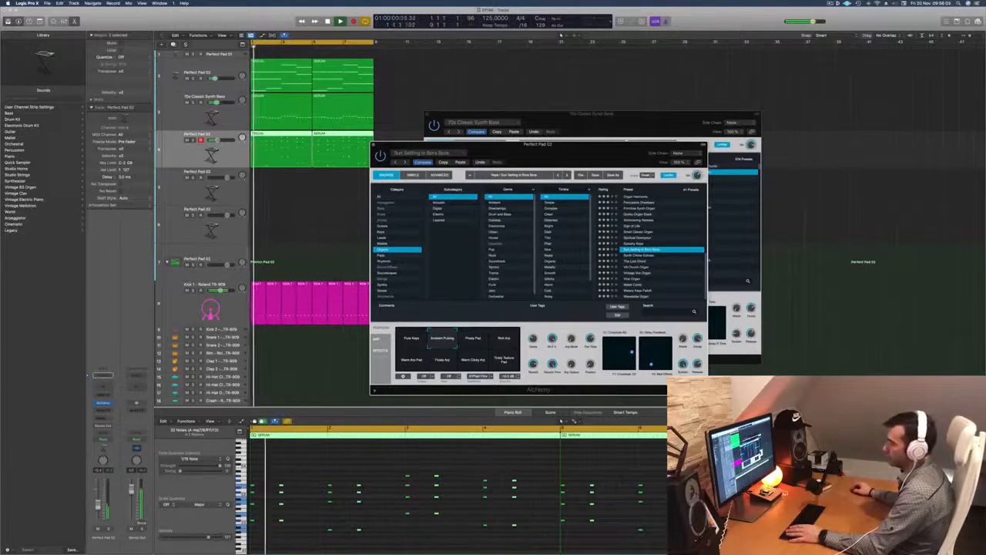
key(Return)
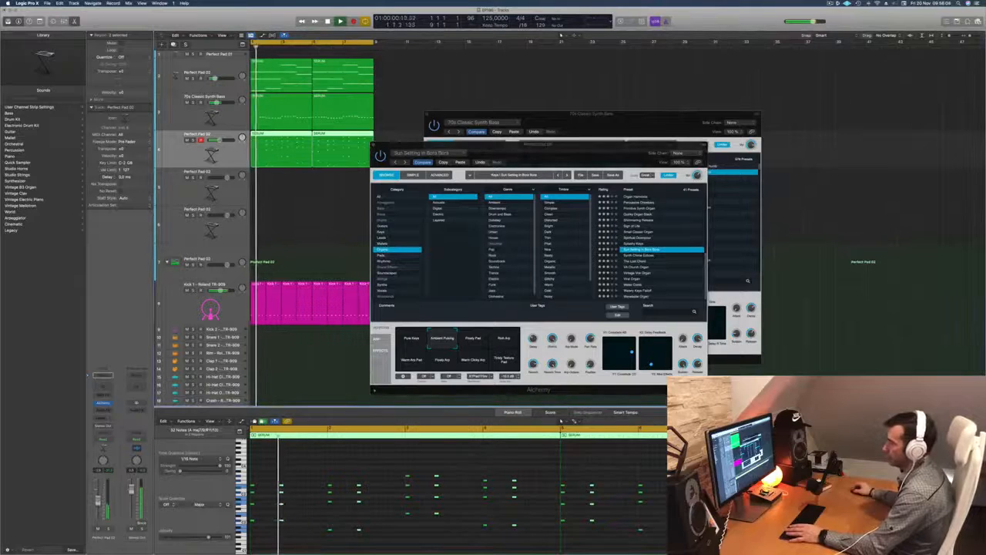
click(553, 343)
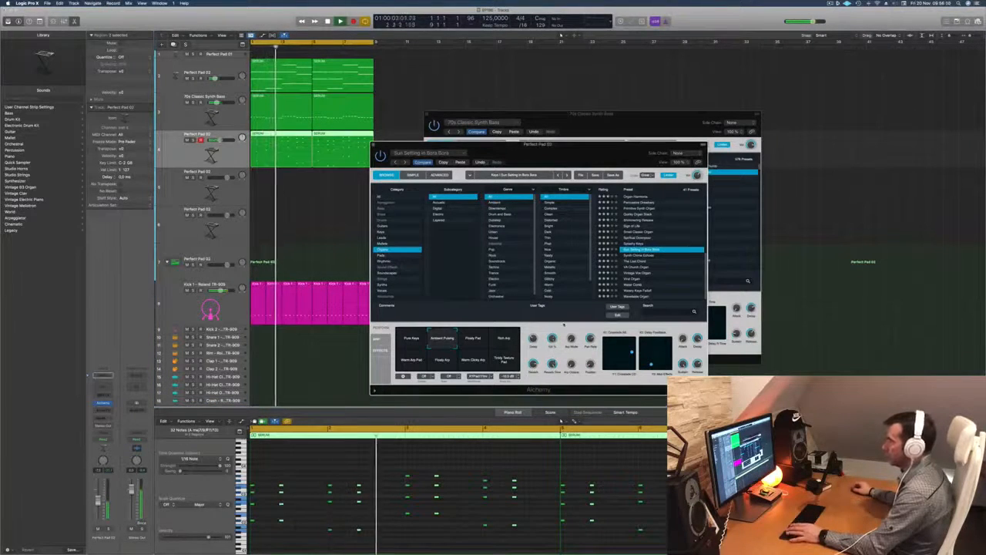
drag(540, 146, 621, 151)
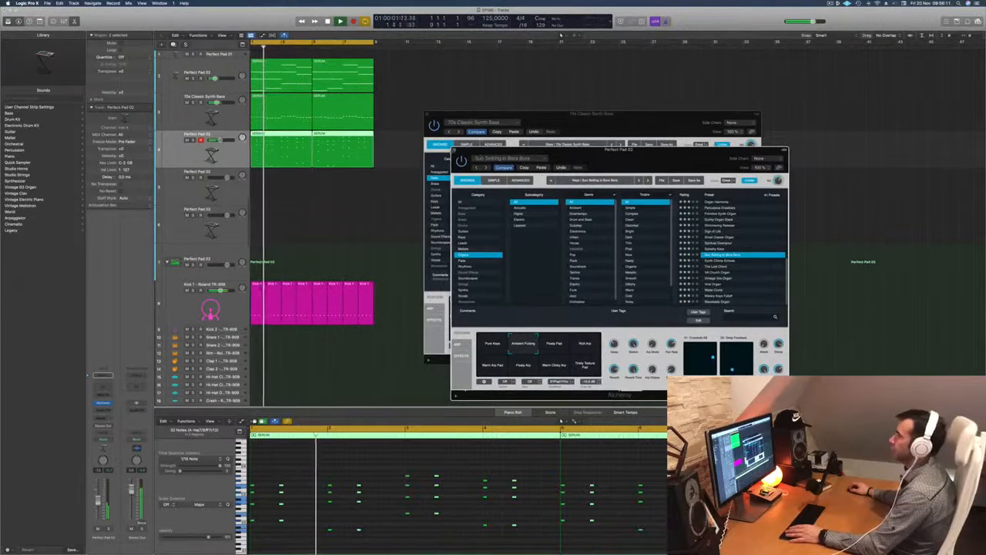
Close both Alchemy windows and add a Channel EQ with a 178 Hz, 12 dB/Oct low cut to the short-chord track.
click(454, 151)
drag(428, 115, 417, 118)
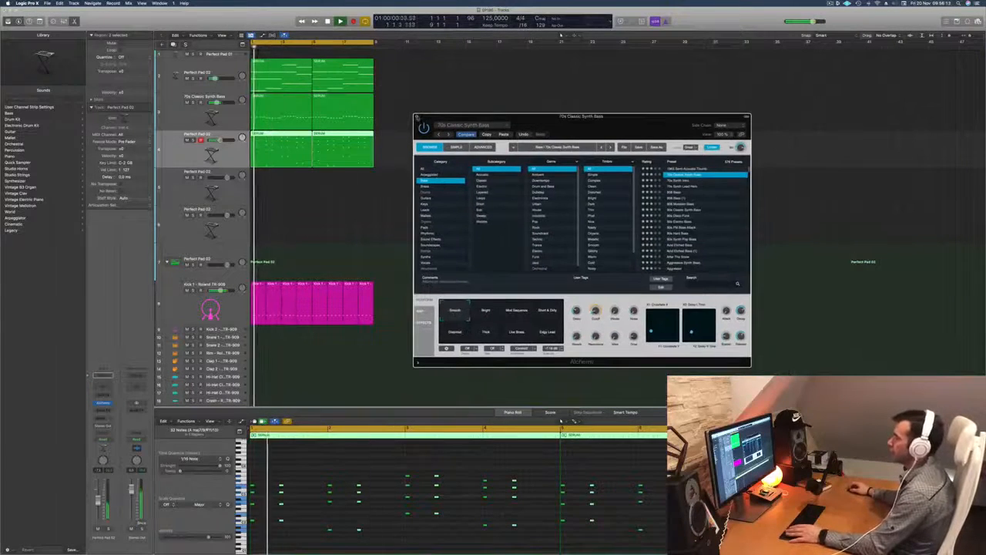
key(super+k)
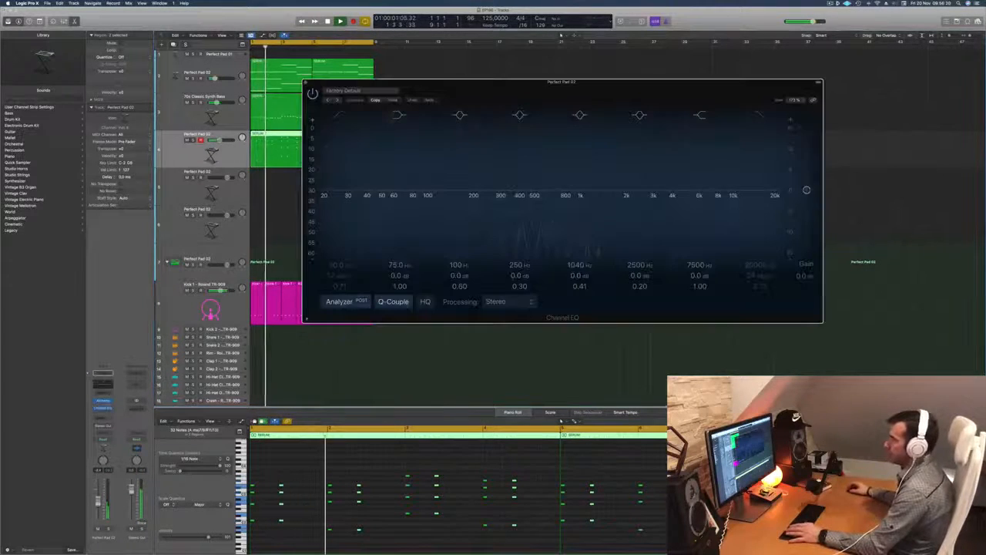
click(477, 171)
Add a Channel EQ with a low cut at about 200 Hz to the sustained chord track and close both EQ windows.
click(233, 70)
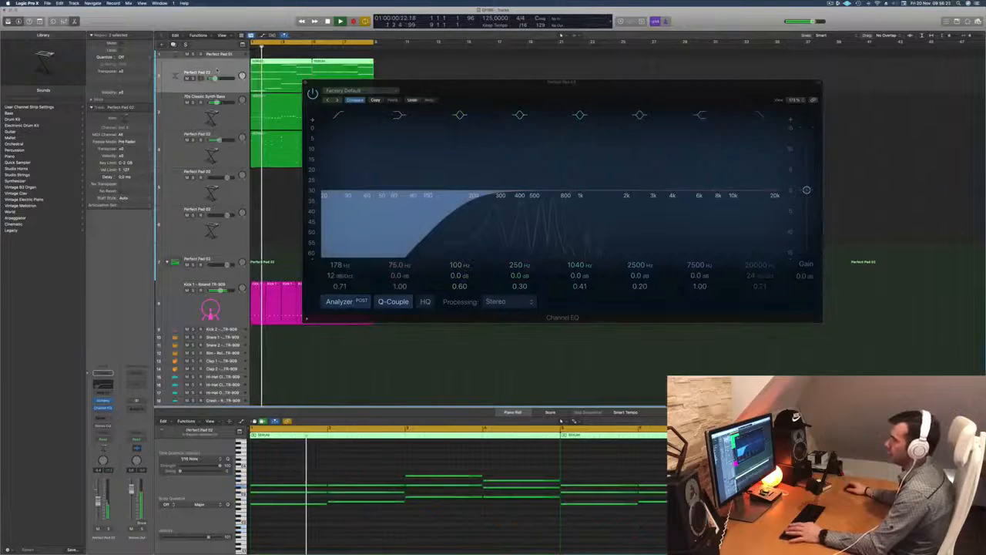
click(108, 385)
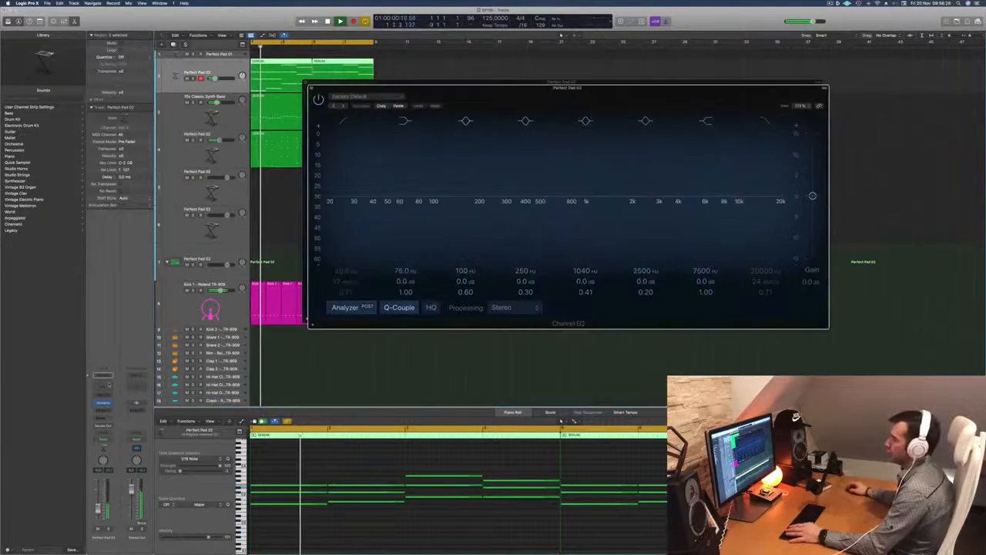
click(346, 122)
drag(412, 164, 505, 166)
drag(448, 208, 481, 204)
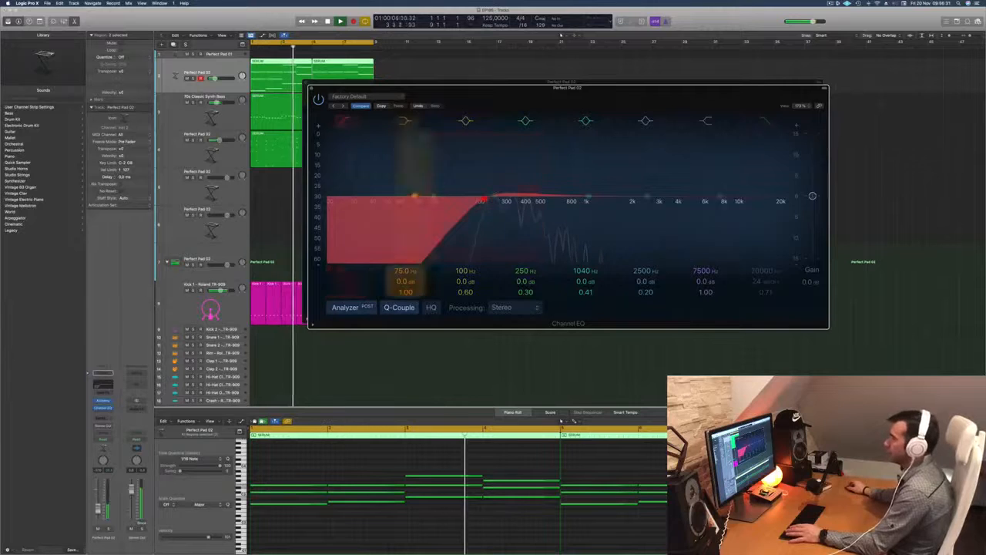
key(Return)
click(312, 89)
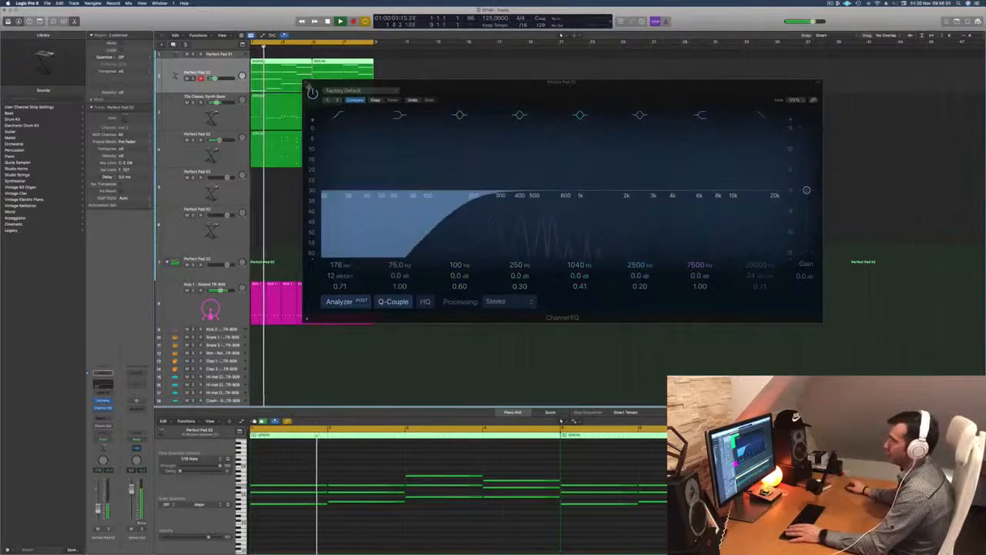
click(307, 83)
key(super+k)
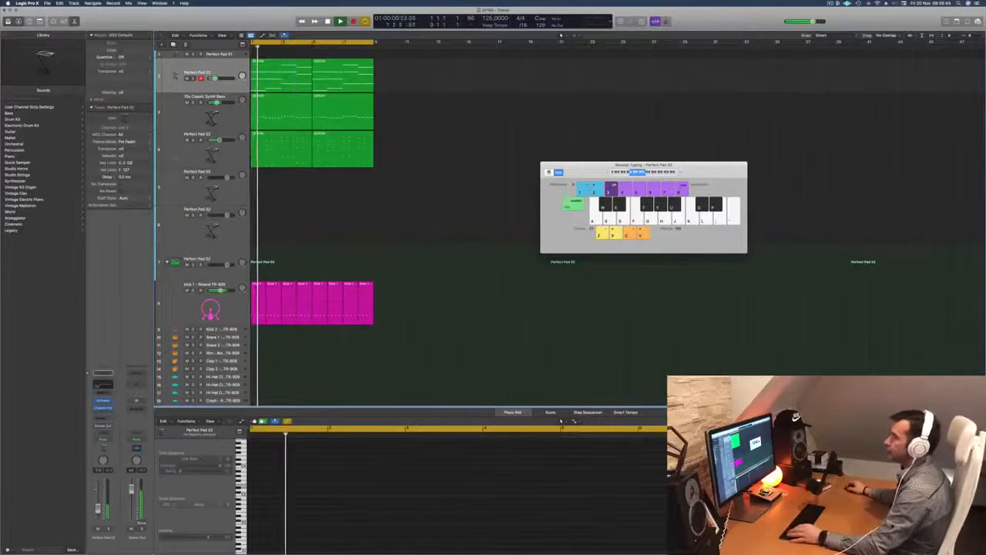
Select the short-chord track and play the loop repeatedly to judge the chords with the bass and kick.
click(175, 156)
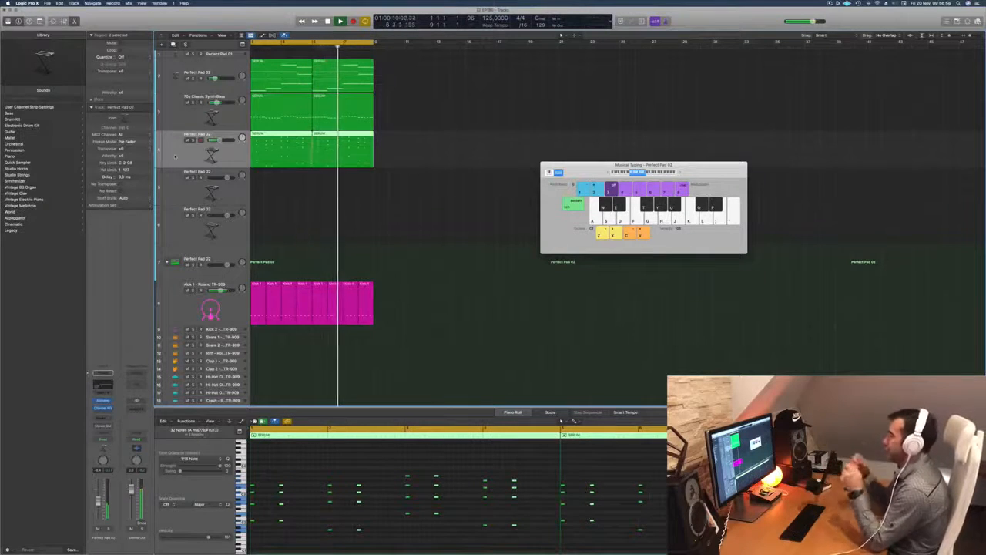
click(436, 190)
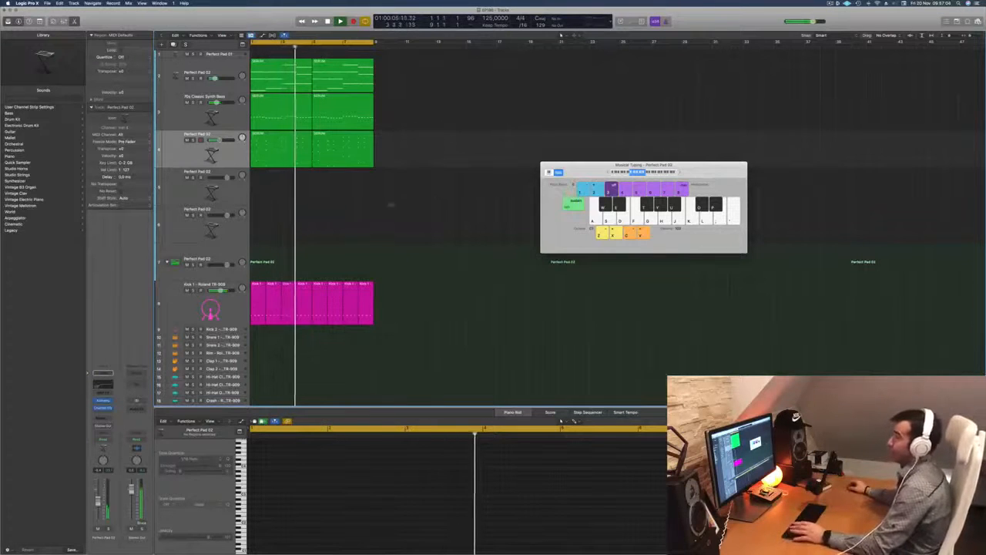
key(space)
click(185, 156)
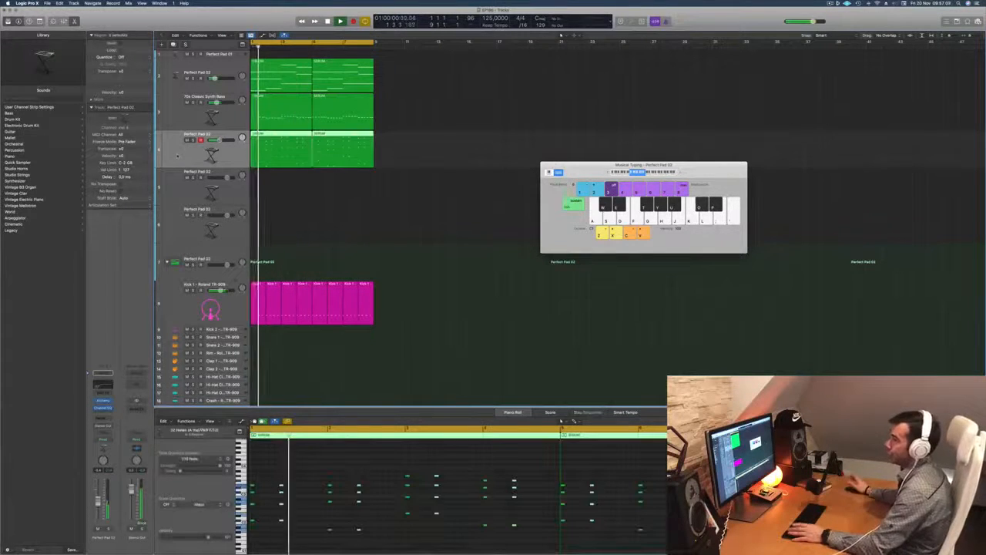
key(space)
key(space)
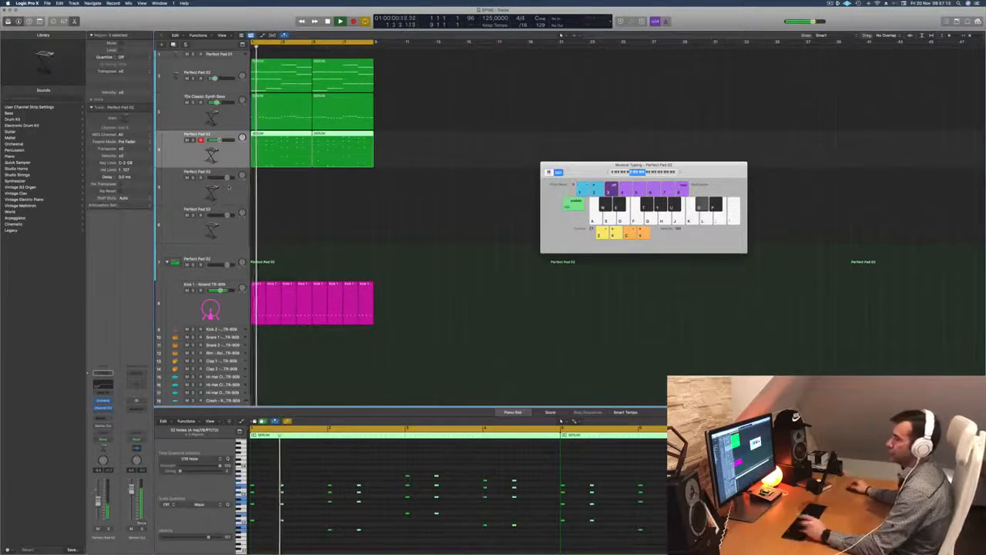
Select the empty synth track directly below the short chords, open its Alchemy and add a bus send to the track.
click(229, 189)
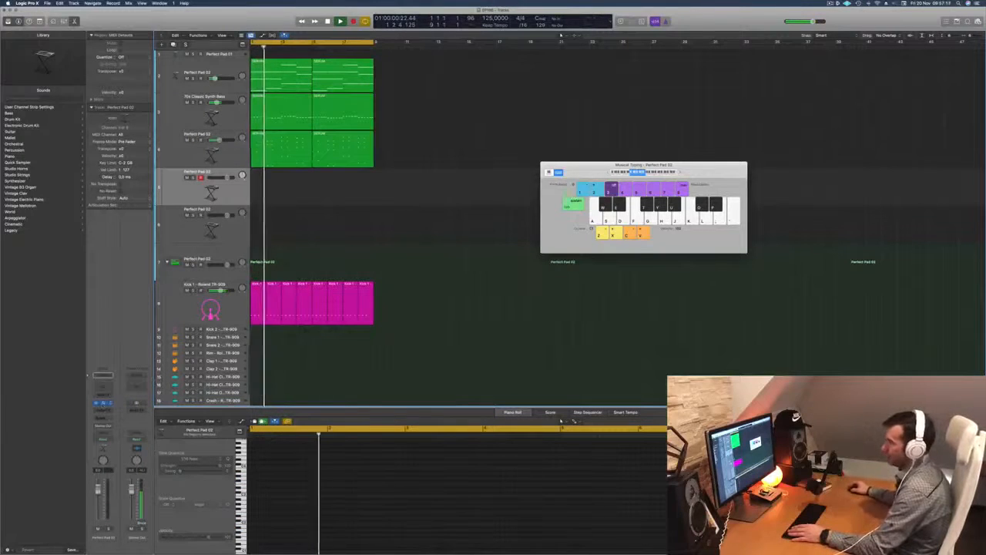
click(103, 404)
click(103, 418)
mouse_move(106, 428)
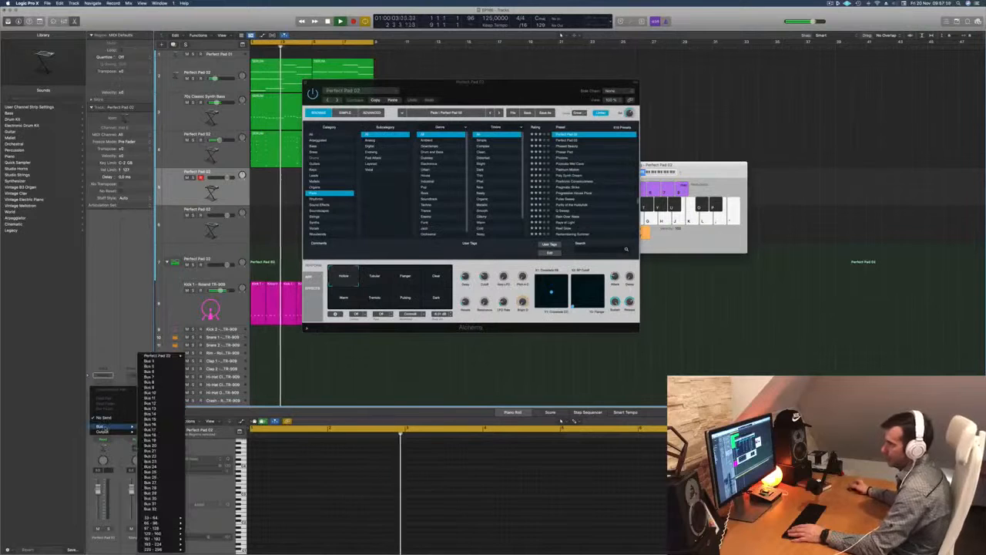
click(149, 362)
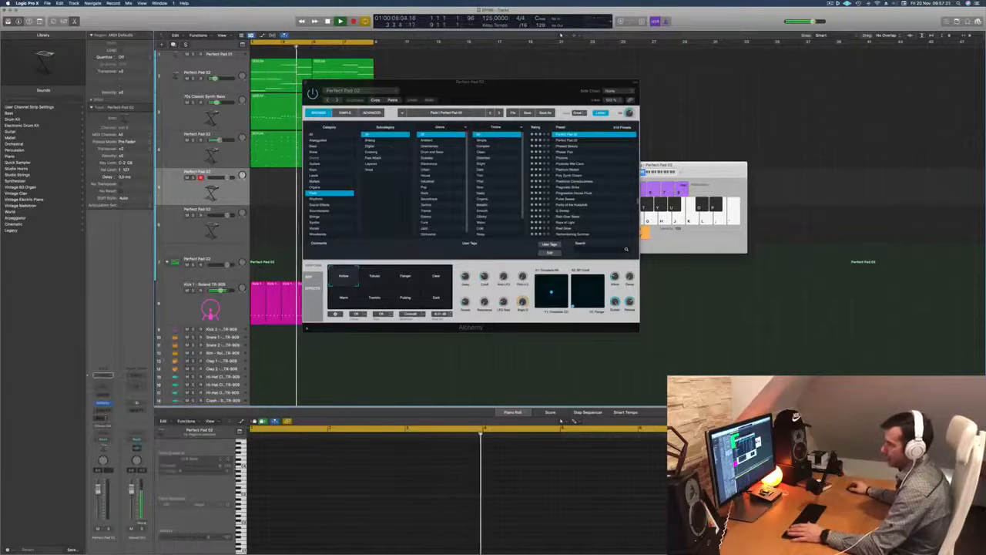
drag(551, 94, 692, 142)
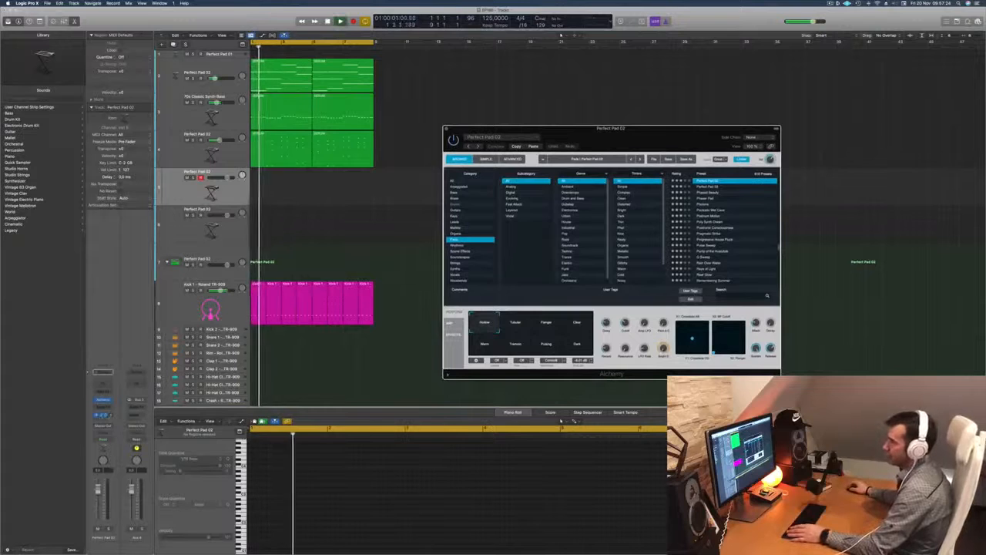
Insert SilverVerb on the send's aux channel, load the grandiose preset, set Wet to 100% and play the loop.
click(102, 407)
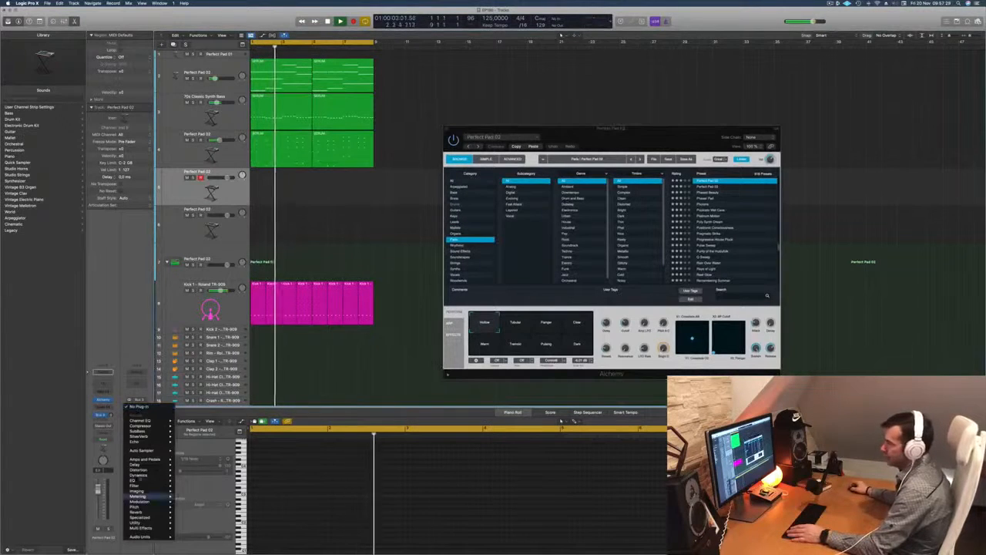
mouse_move(151, 437)
click(187, 437)
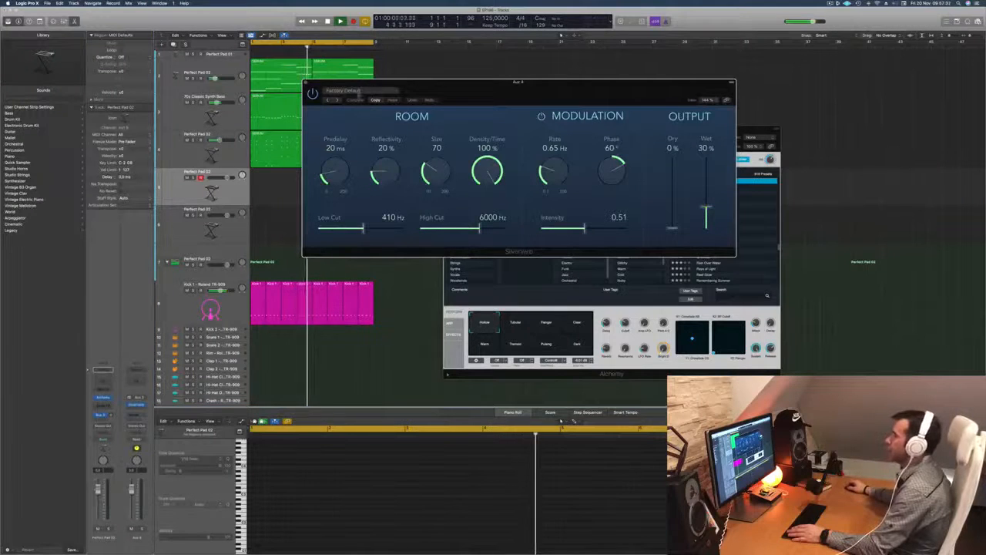
click(359, 92)
click(361, 204)
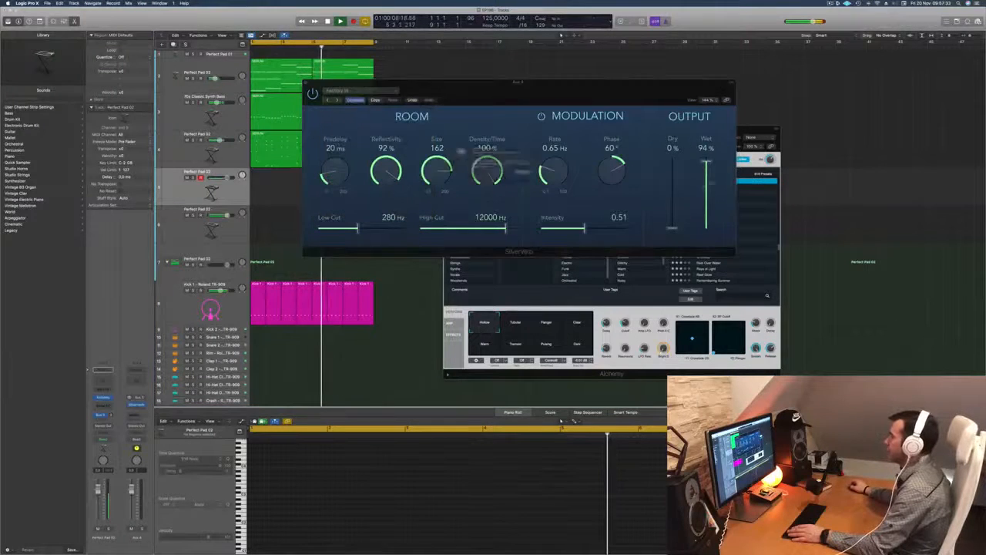
click(537, 178)
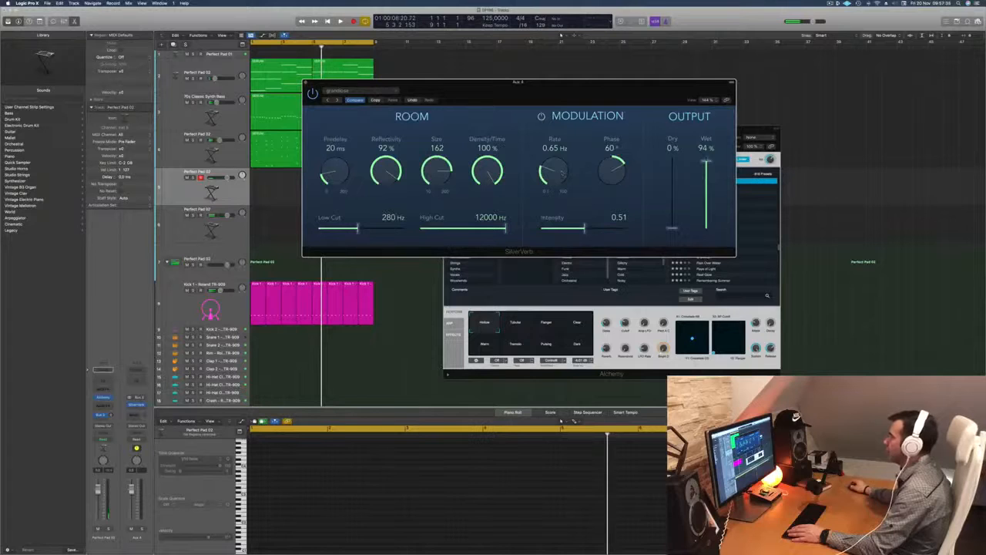
drag(613, 90, 638, 124)
key(space)
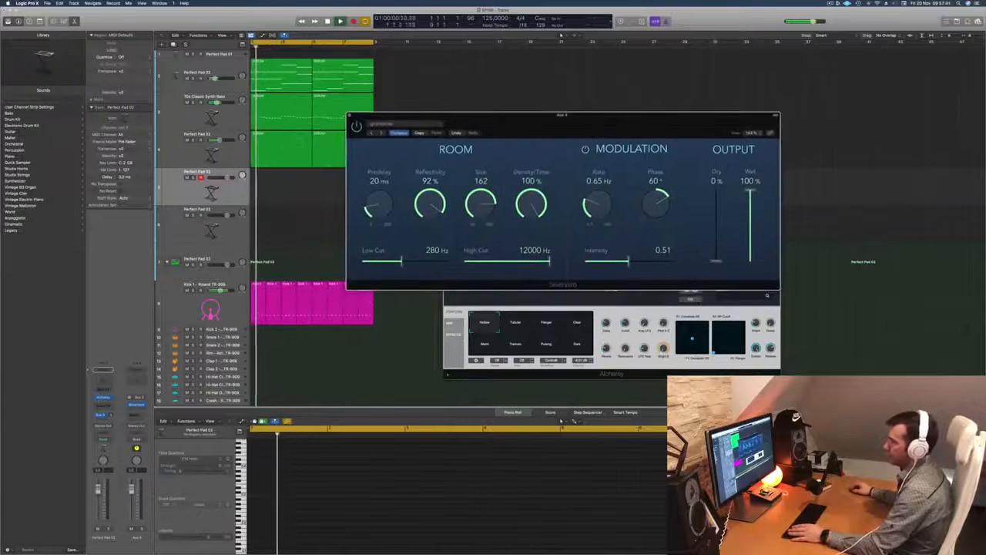
Bring the synth track's Alchemy in front of the reverb and load its Factory Default setting.
click(104, 398)
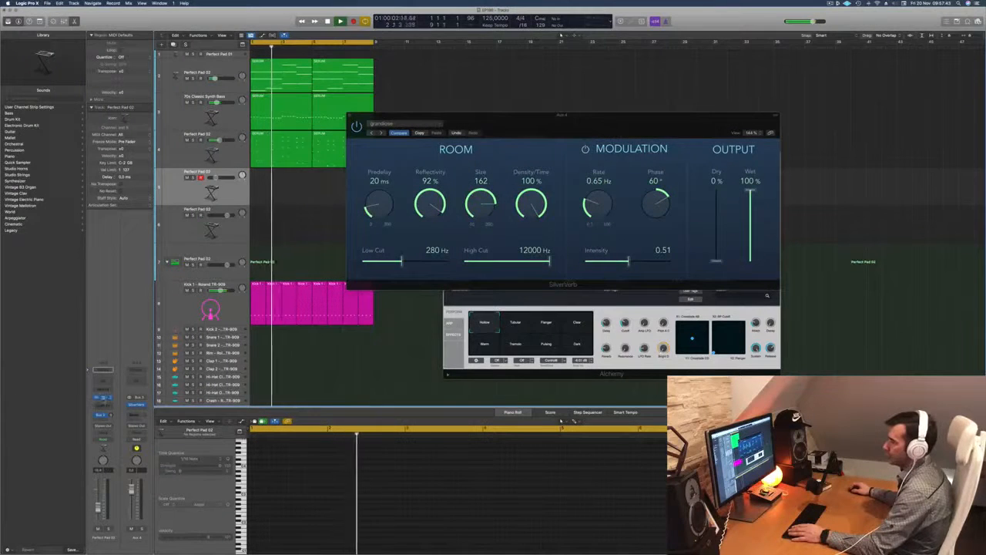
click(103, 398)
click(104, 398)
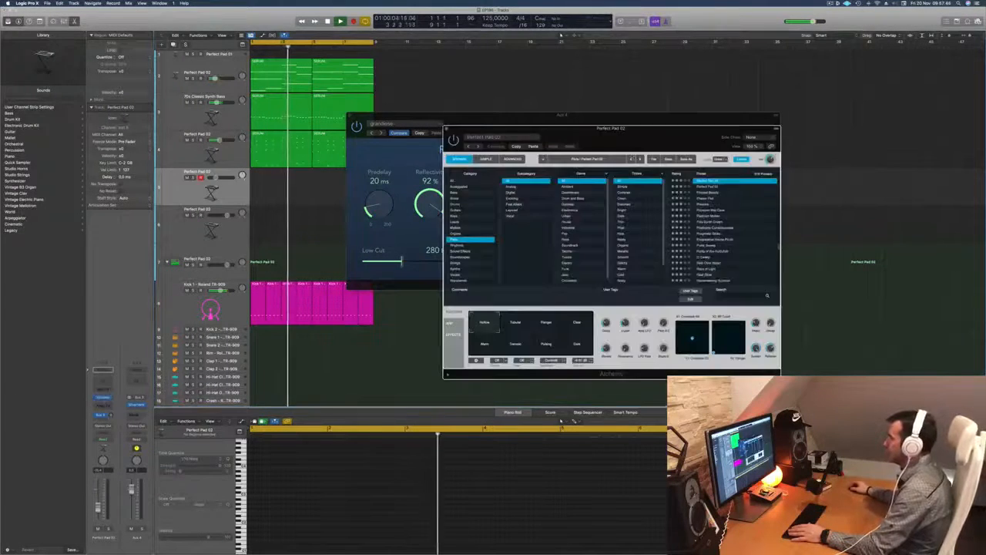
drag(596, 130, 538, 119)
key(space)
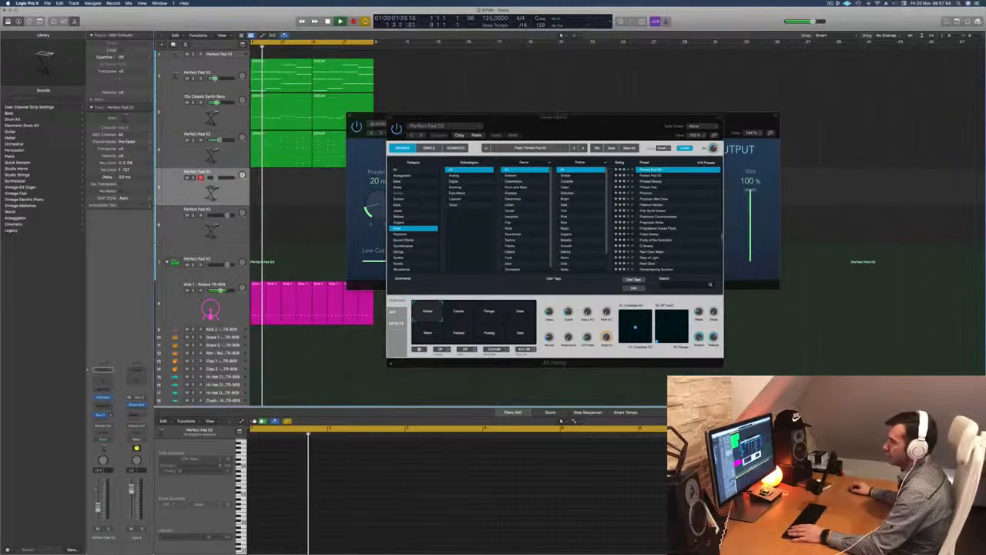
click(103, 398)
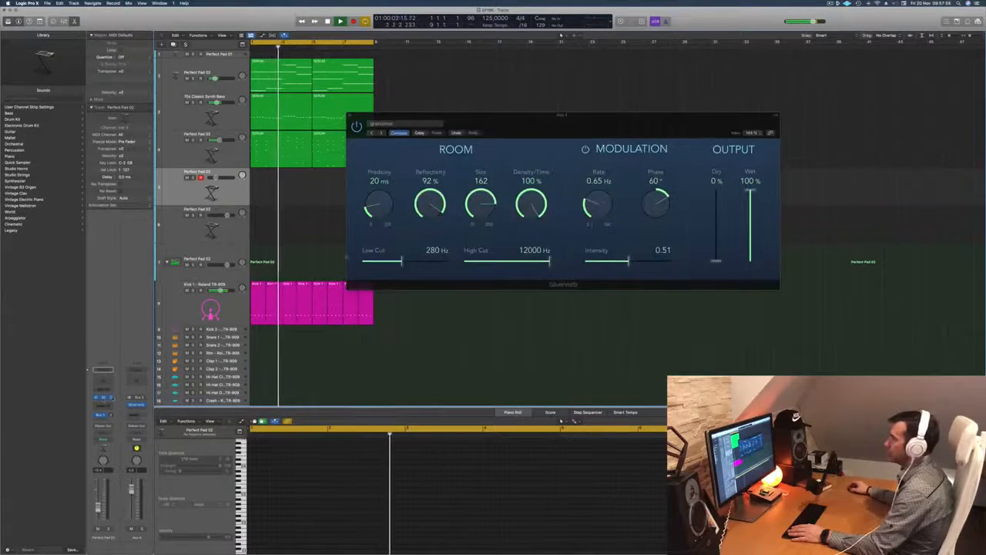
click(103, 398)
click(456, 128)
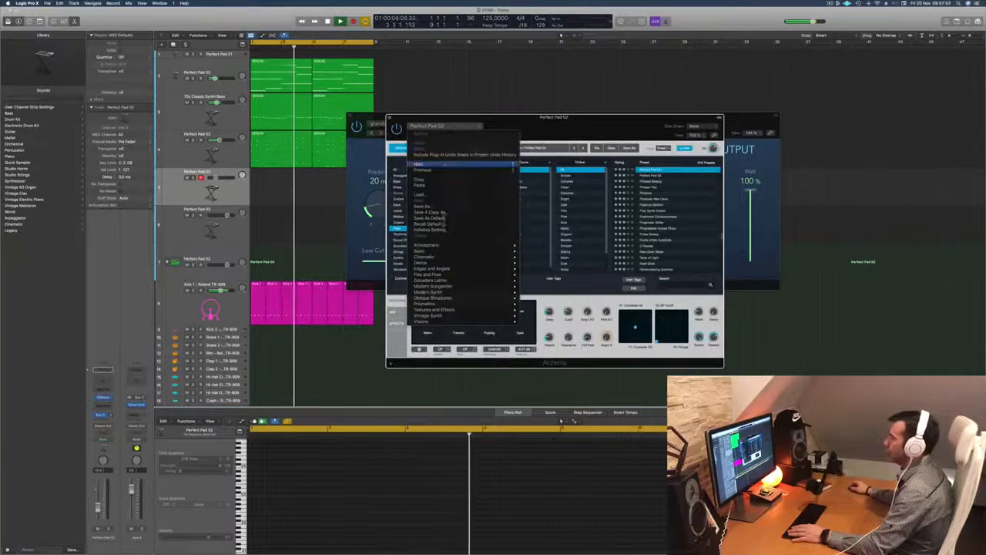
click(531, 283)
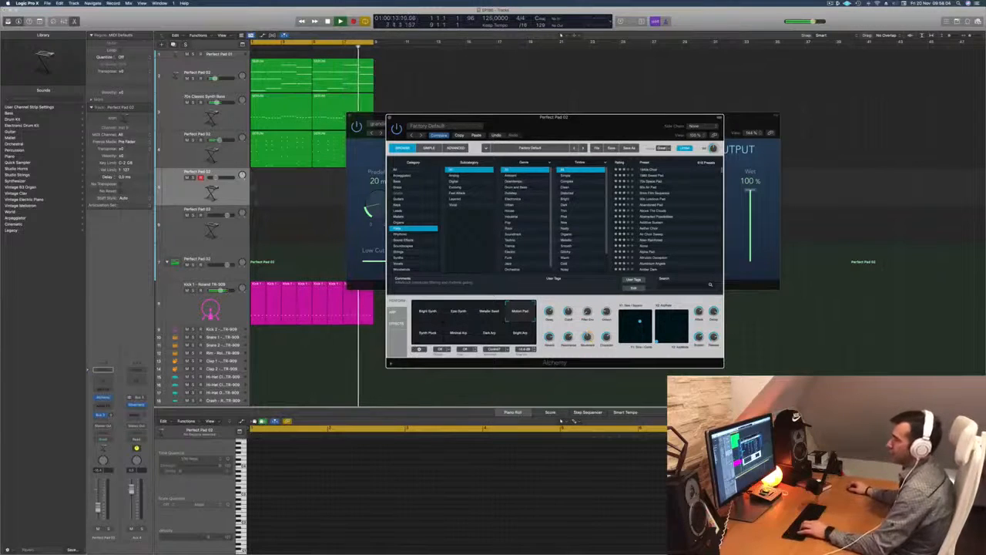
Arrange the Alchemy, SilverVerb and Musical Typing windows so all are reachable, restarting the loop along the way.
click(561, 421)
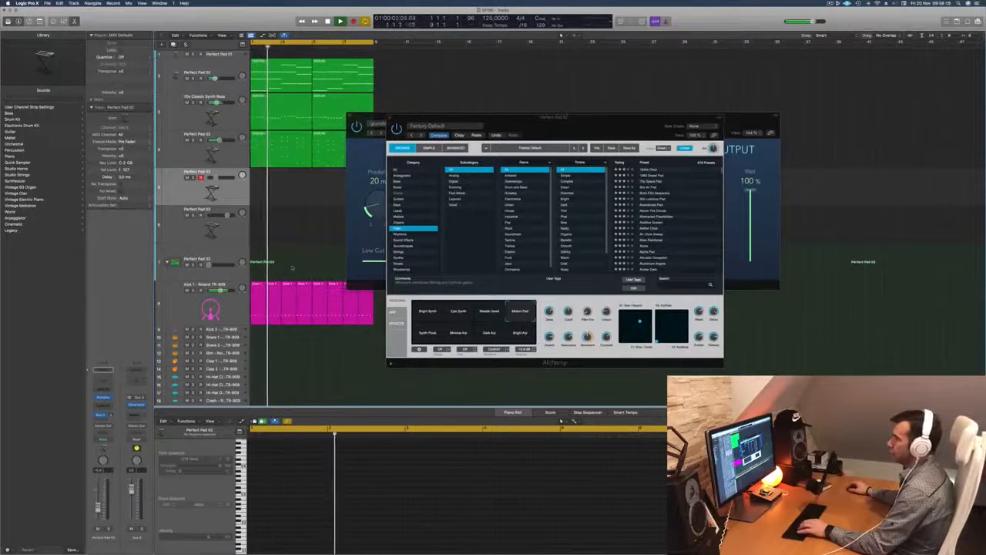
drag(471, 118, 502, 118)
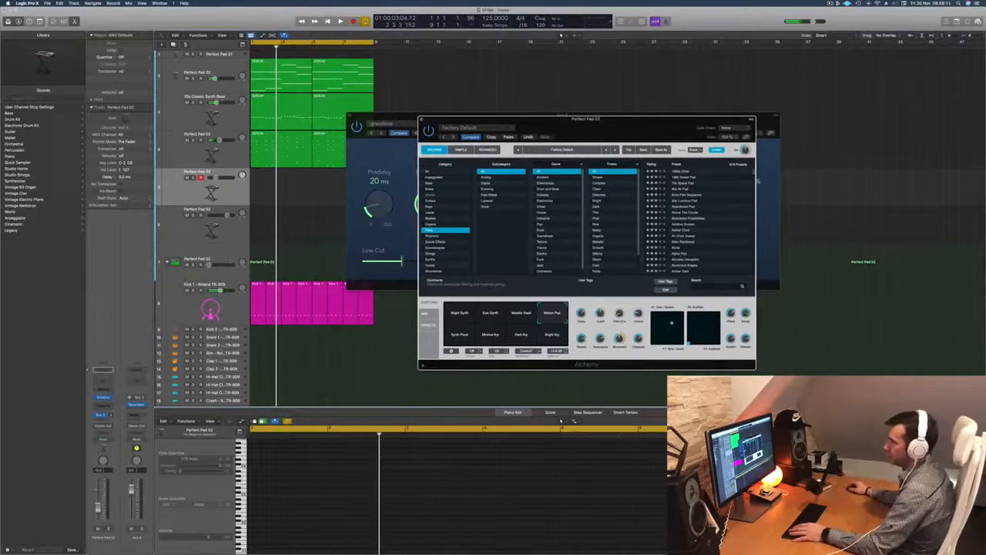
click(230, 261)
key(space)
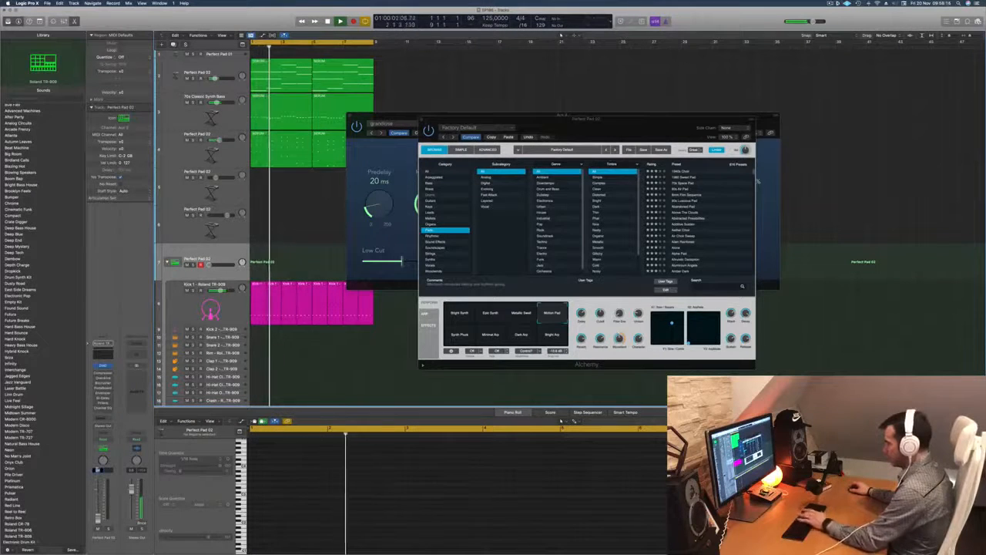
key(space)
key(space)
drag(619, 129, 542, 242)
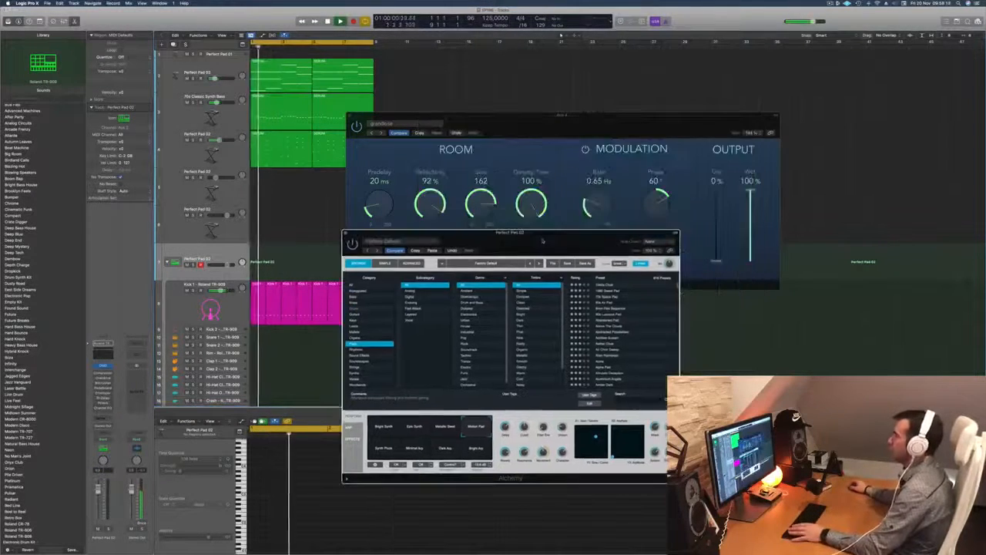
key(space)
key(space)
drag(586, 116, 865, 92)
drag(593, 170, 507, 141)
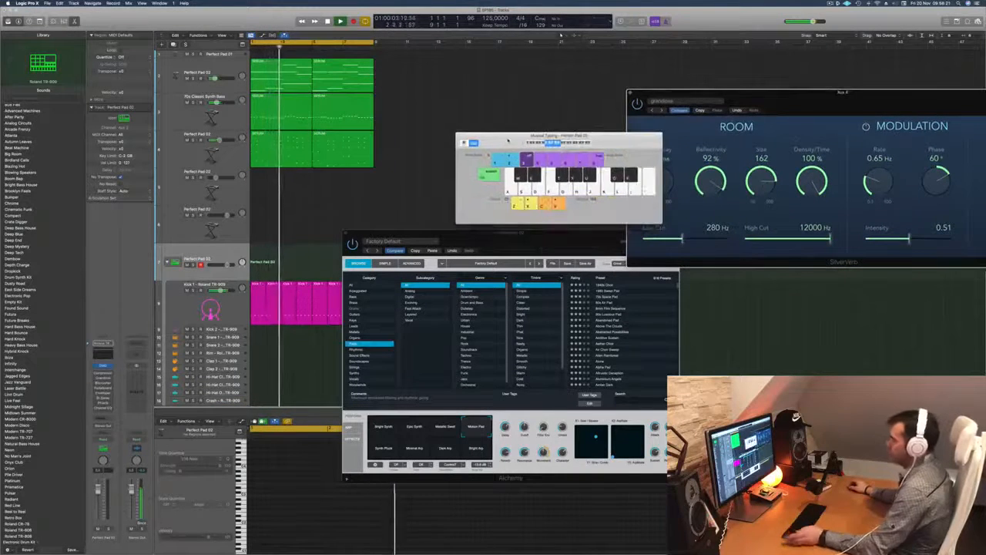
Reselect the synth track below the short chords and try notes over the loop with Musical Typing in a higher octave.
key(k)
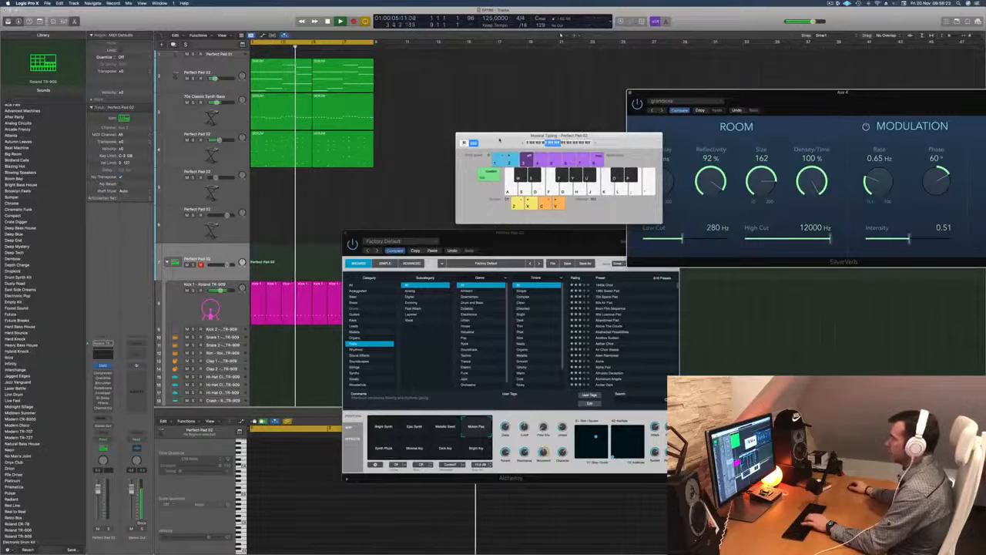
key(j)
key(k)
click(231, 191)
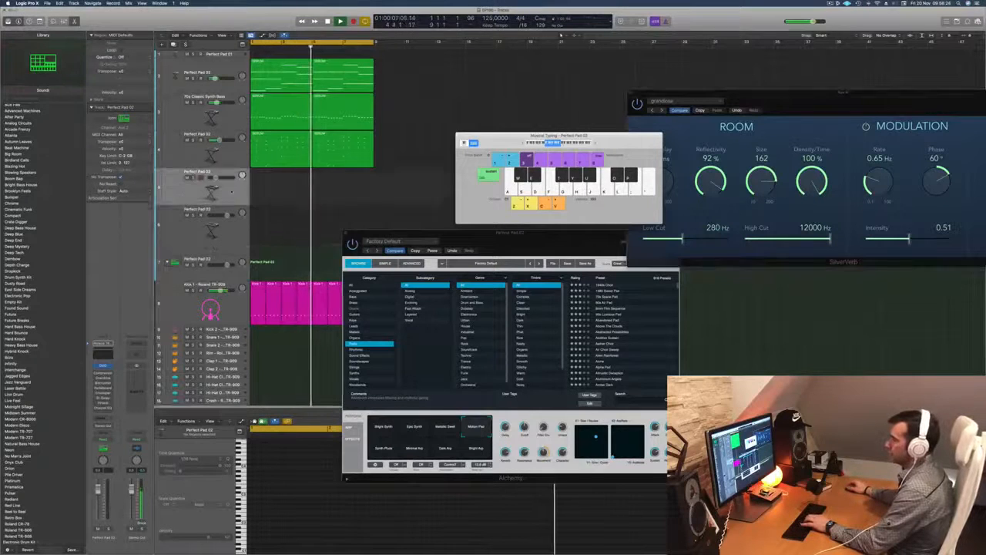
key(k)
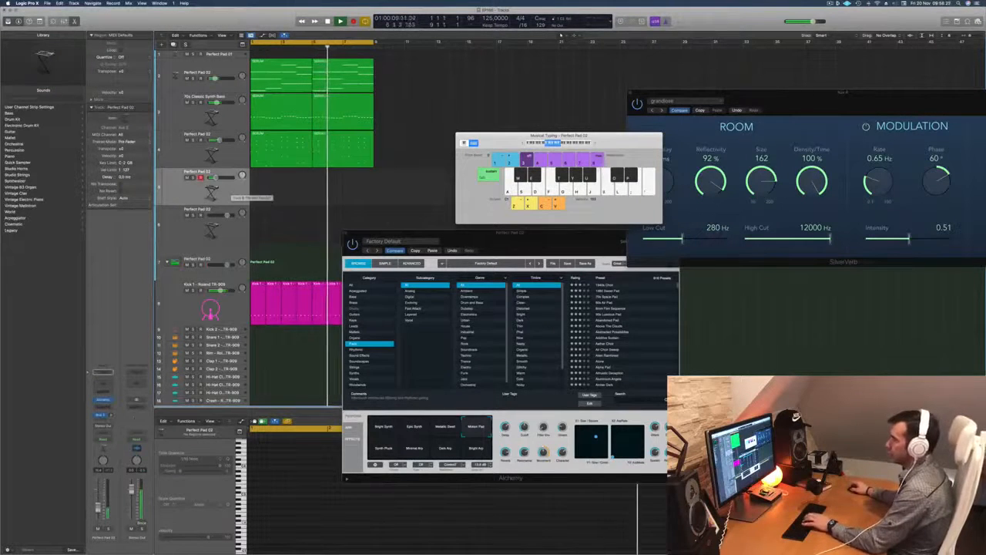
key(j)
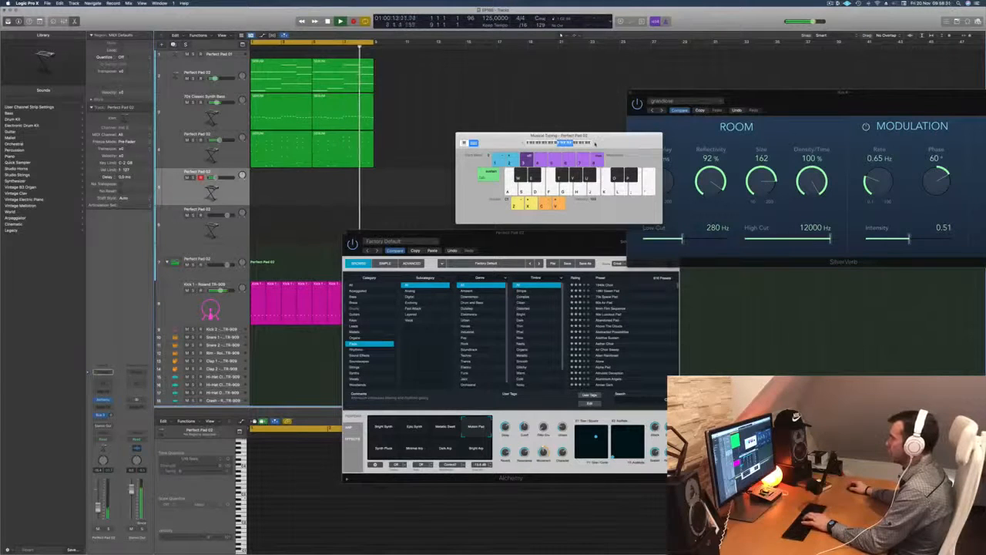
Audition Alchemy's Metallic Swell, Synth Pluck and Minimal Arp variations with single notes over the loop.
click(446, 431)
key(j)
click(384, 452)
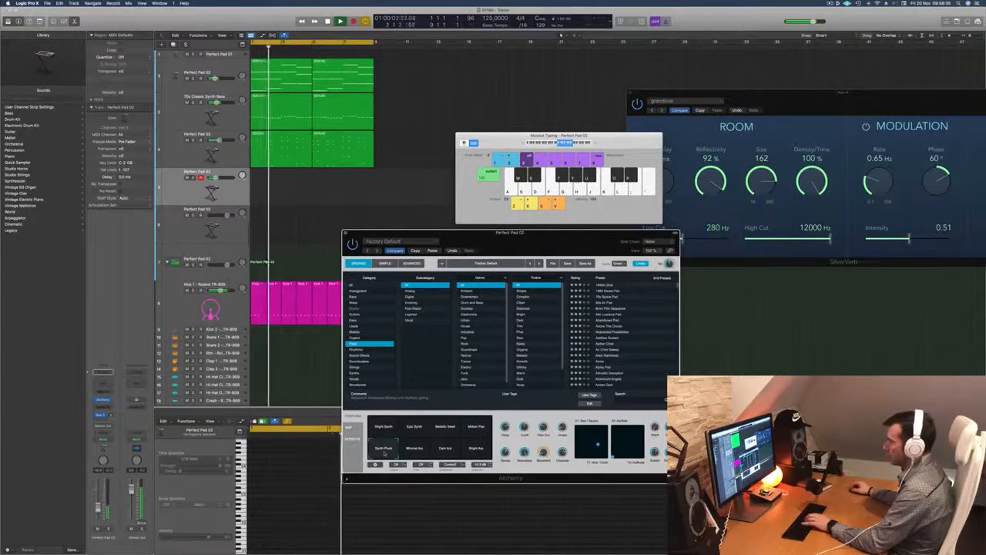
key(j)
key(k)
click(415, 453)
key(k)
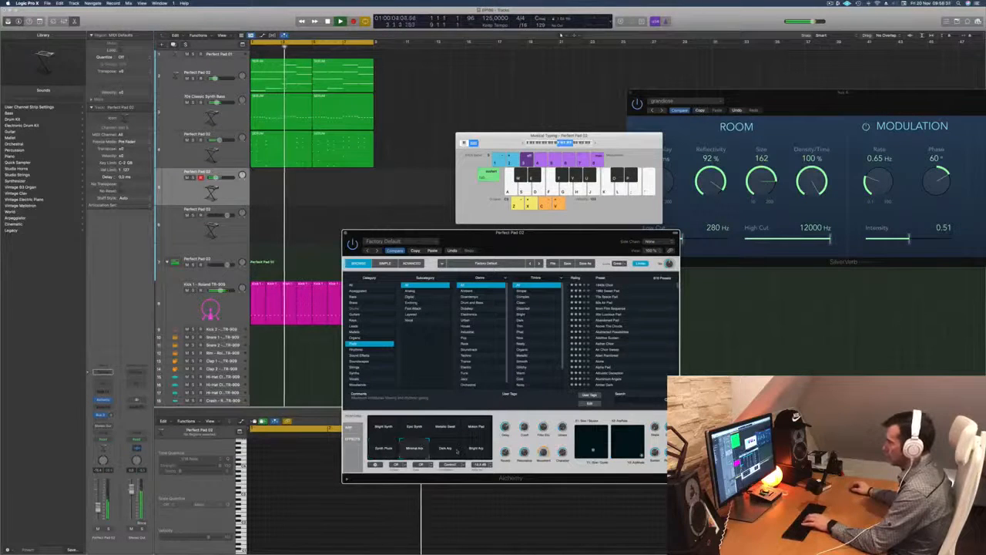
Audition the Bright Arp, Metallic Swell and Epic Synth variations, and switch Alchemy to Bright Synth.
click(475, 452)
key(k)
click(447, 430)
key(k)
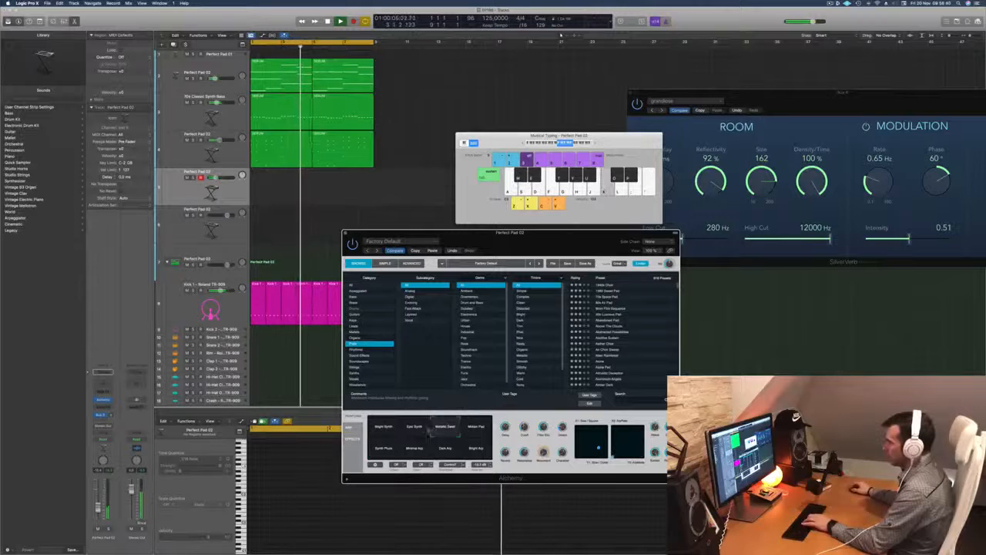
click(416, 430)
key(k)
click(385, 428)
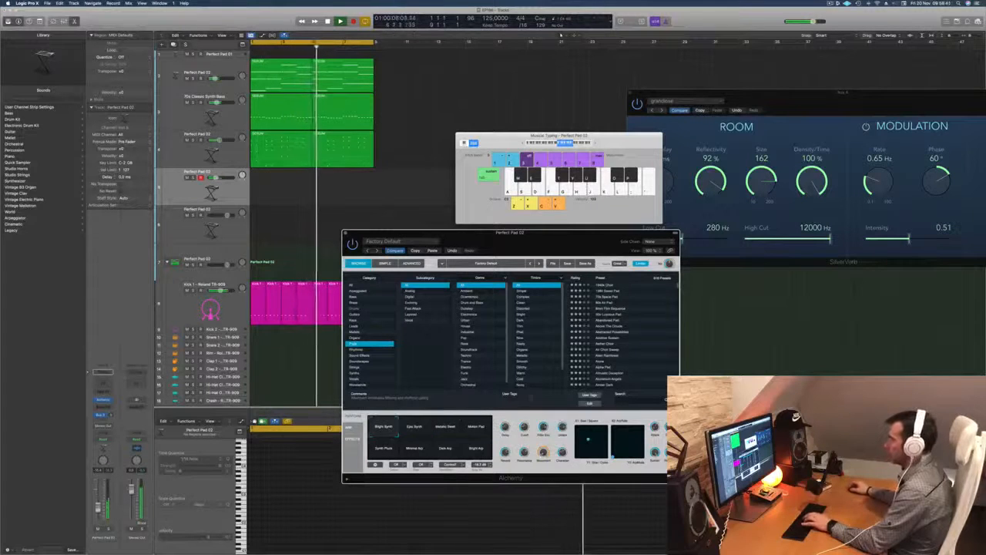
Reposition Musical Typing and Alchemy, filter the pad presets to Fast Attack and load Progressive House Pluck.
drag(621, 141, 623, 109)
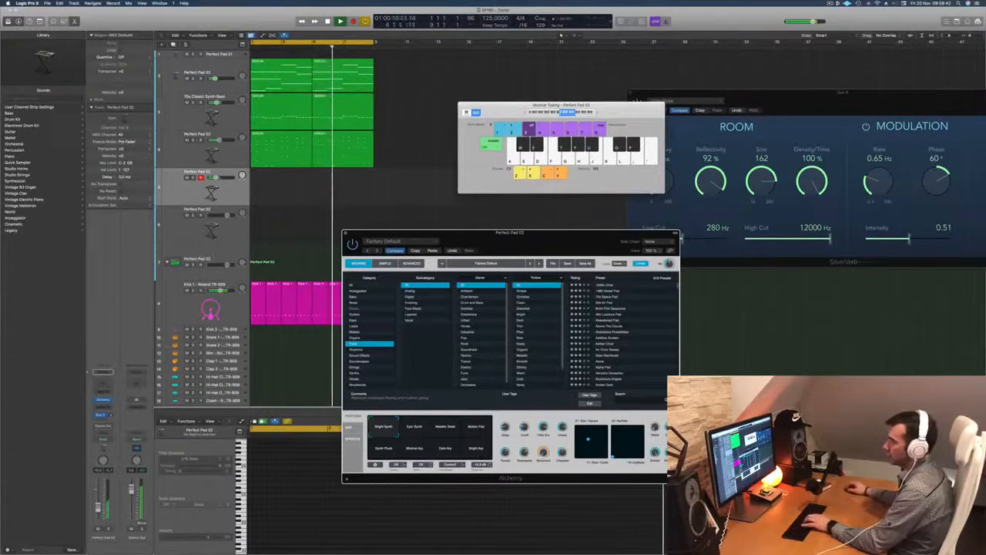
click(420, 202)
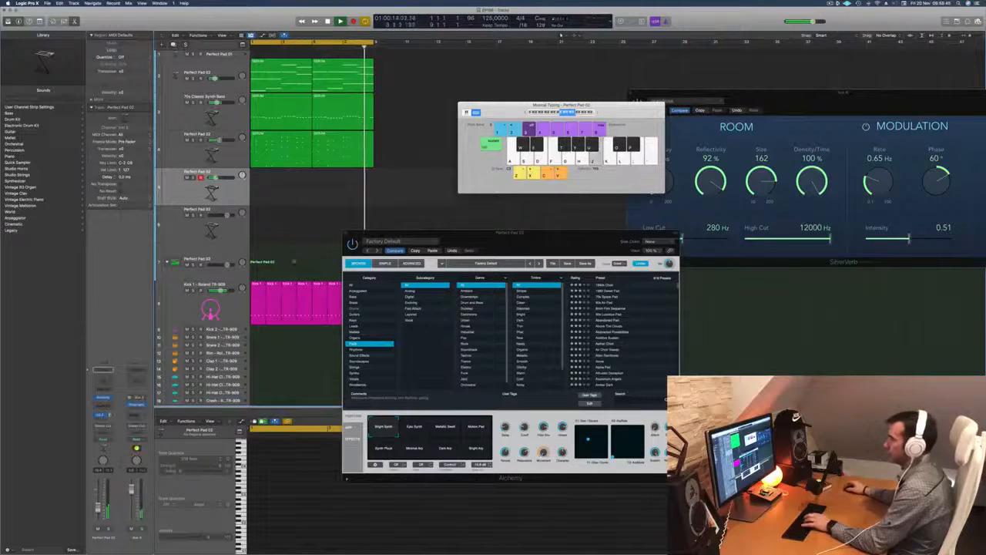
drag(563, 249, 589, 199)
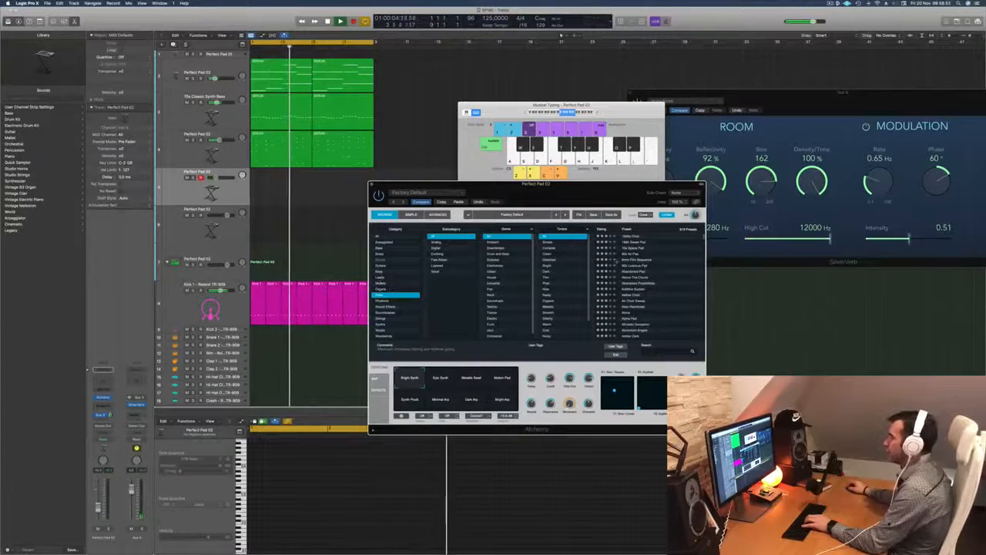
click(440, 259)
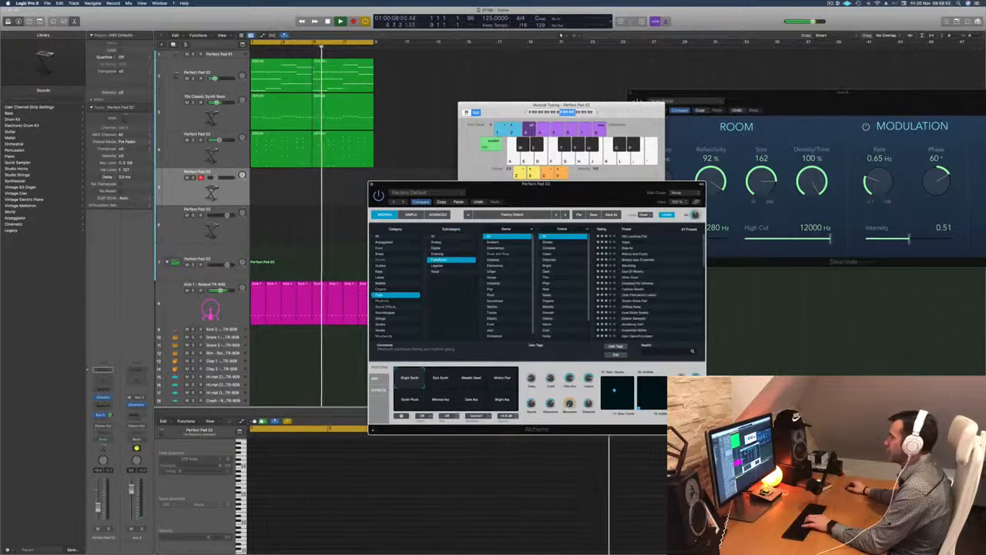
scroll(659, 279, down, 6)
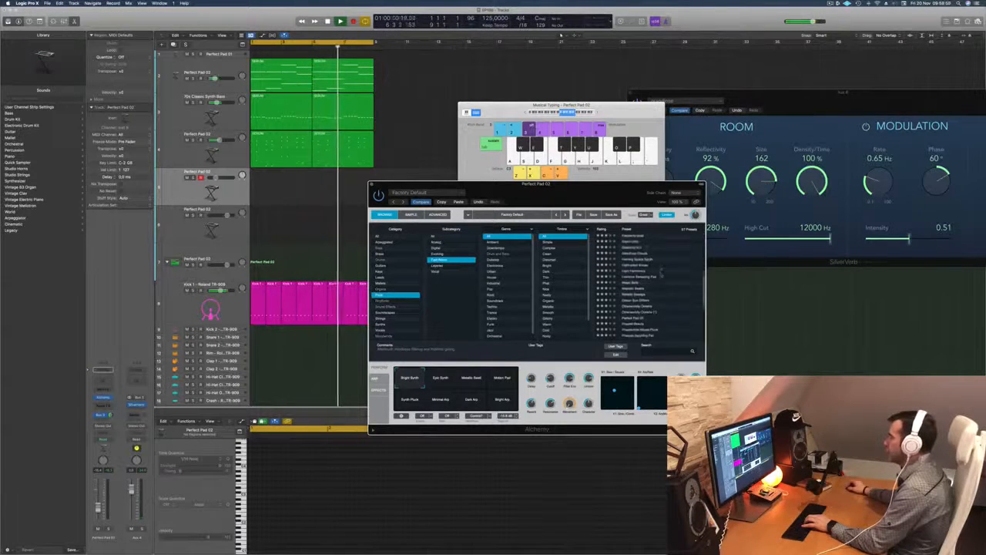
scroll(656, 272, down, 5)
scroll(660, 274, down, 3)
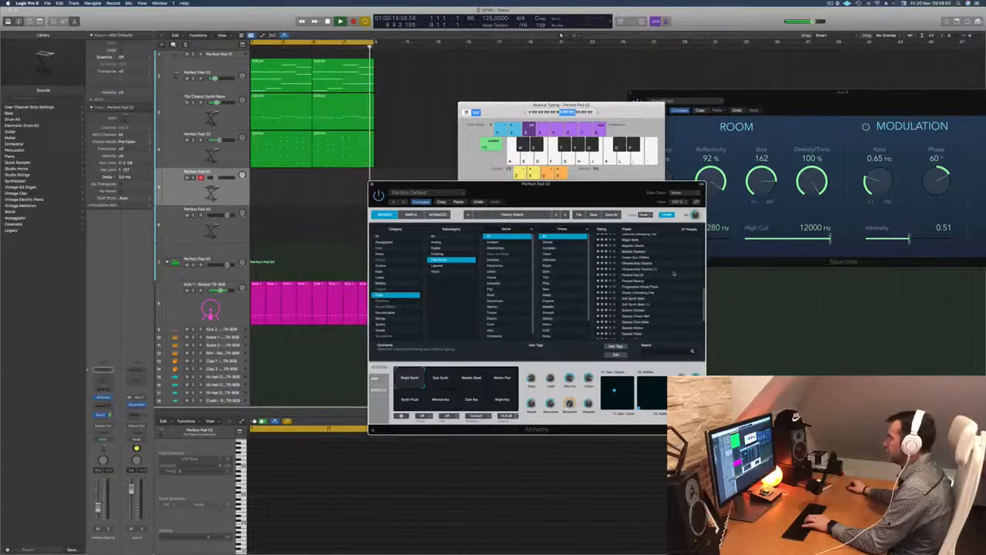
scroll(674, 273, down, 2)
click(663, 274)
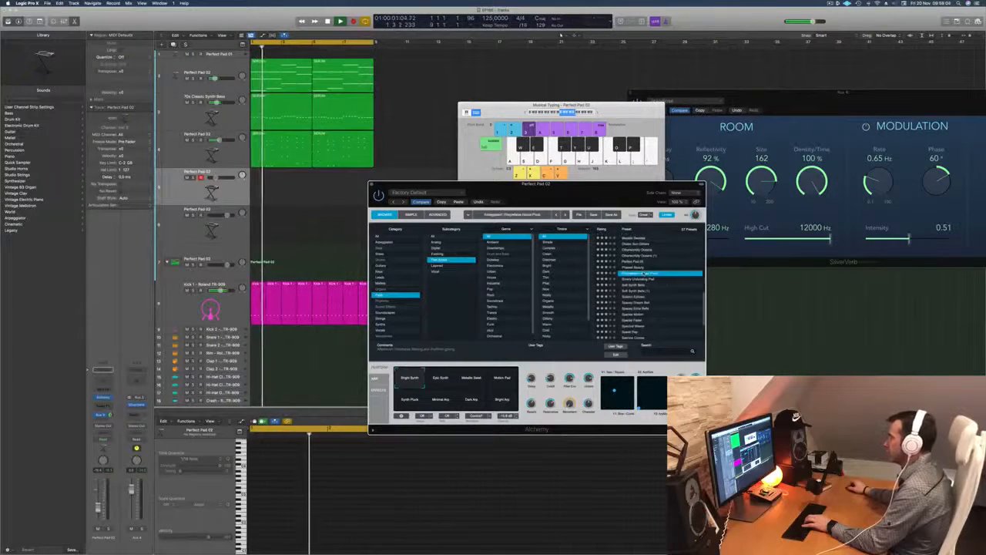
Reposition the Alchemy window below the Musical Typing keyboard and lower the keyboard's octave range.
drag(584, 191, 589, 191)
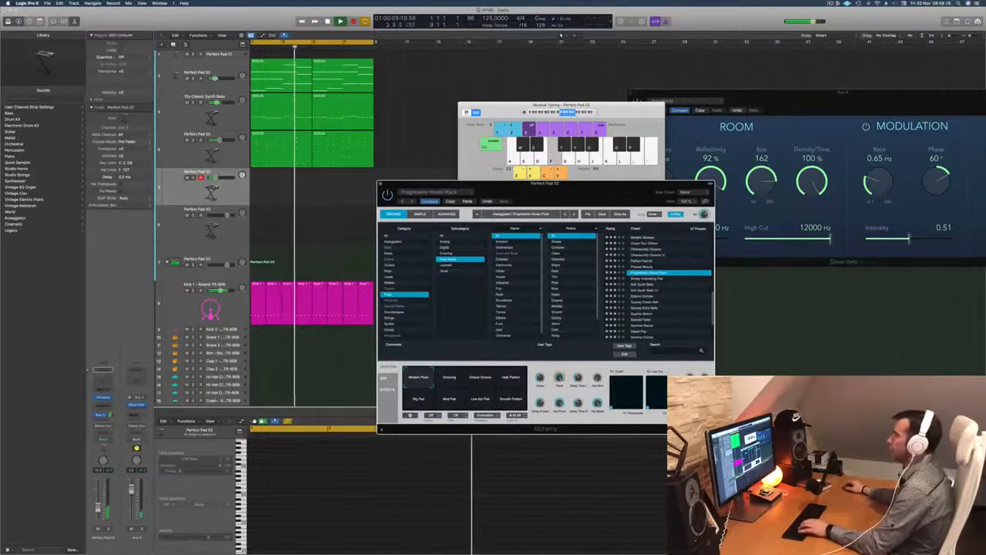
click(525, 112)
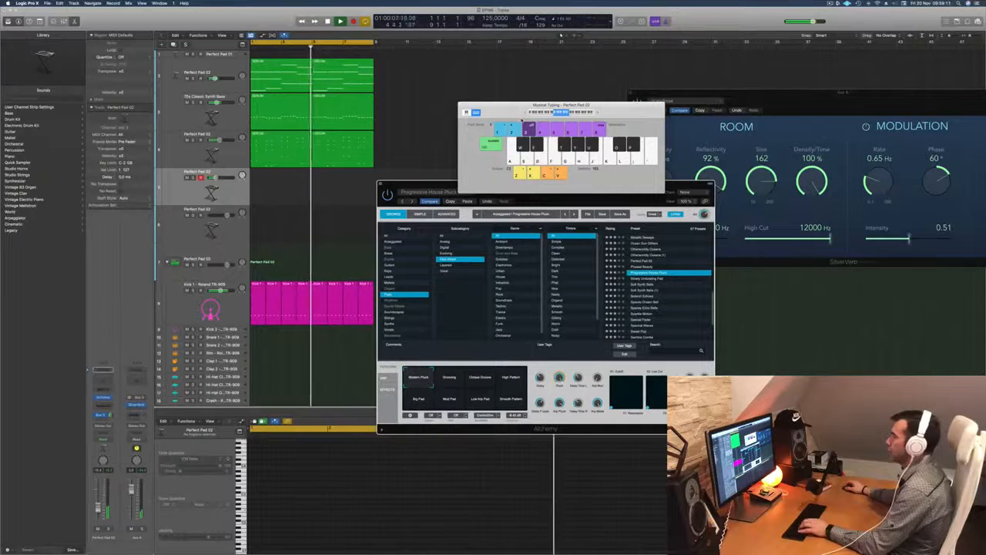
drag(547, 185, 561, 199)
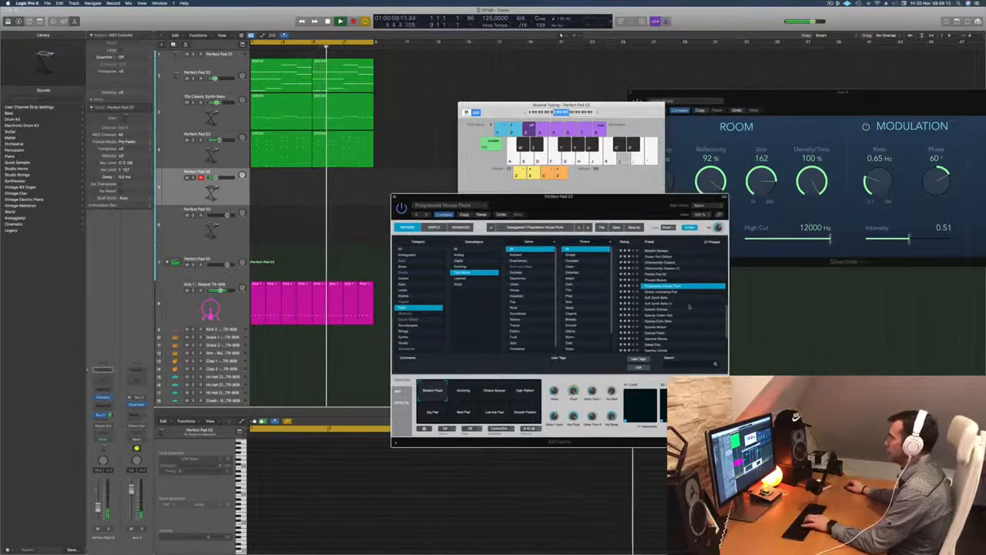
Audition Alchemy's Spacey Echo Bells and Sweet Pop pad presets over the playing loop.
scroll(689, 306, down, 2)
click(678, 297)
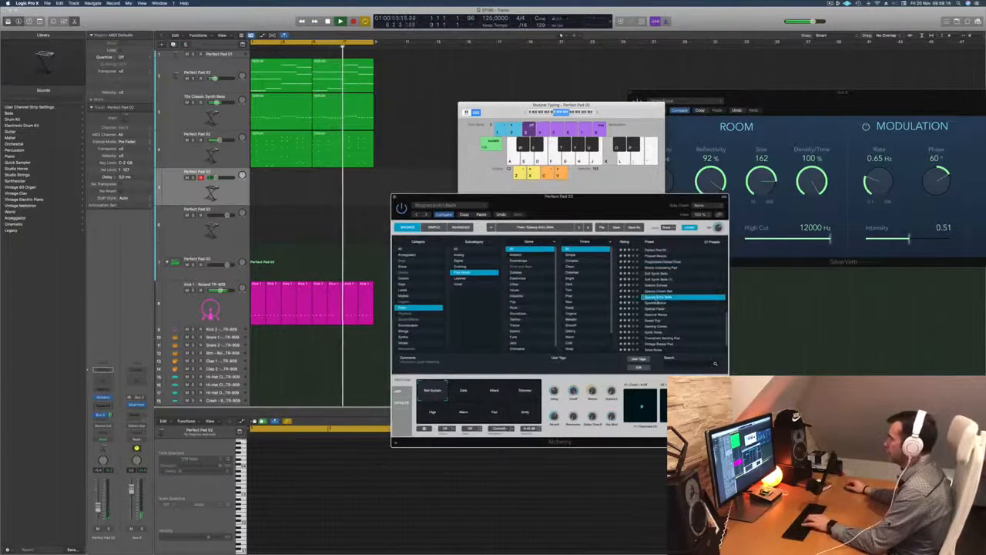
scroll(681, 314, down, 1)
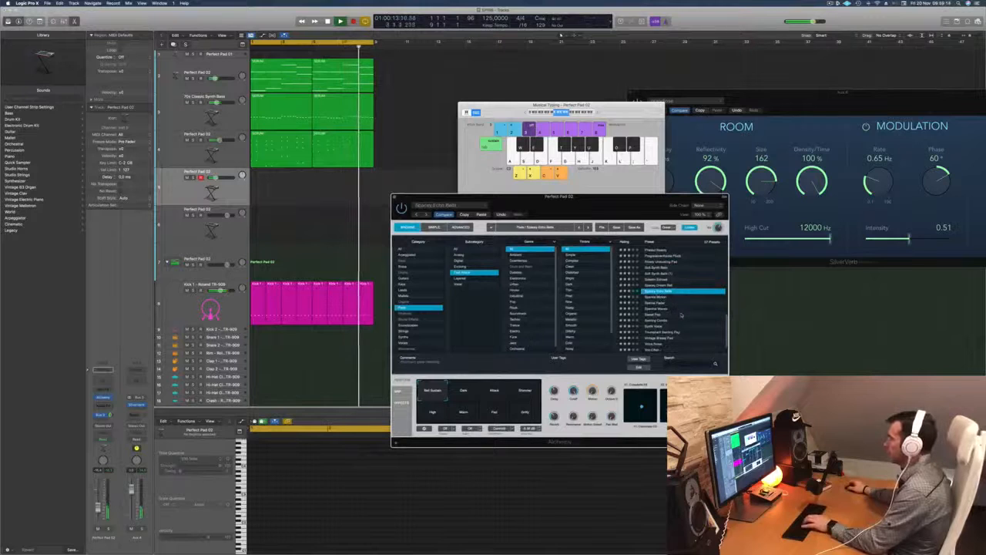
scroll(682, 314, down, 2)
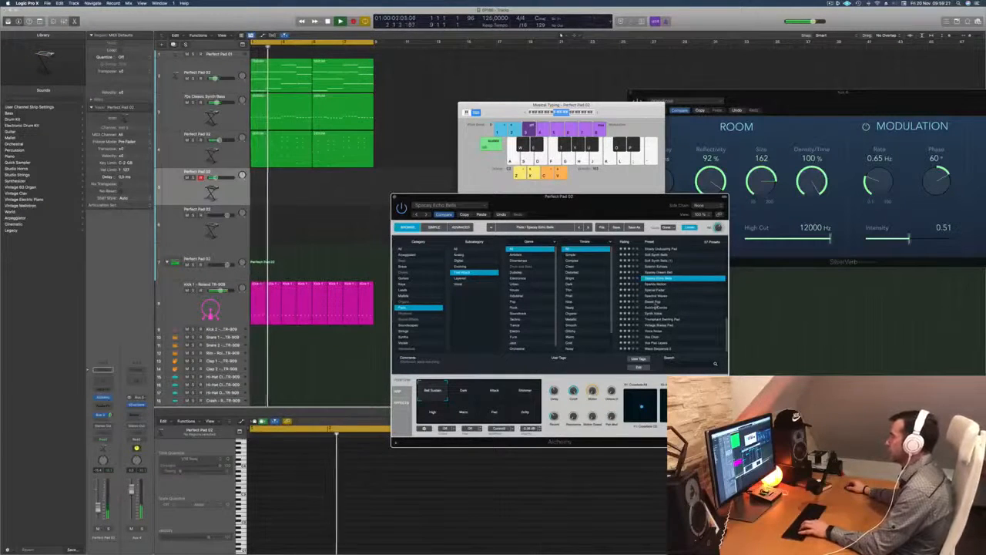
click(661, 301)
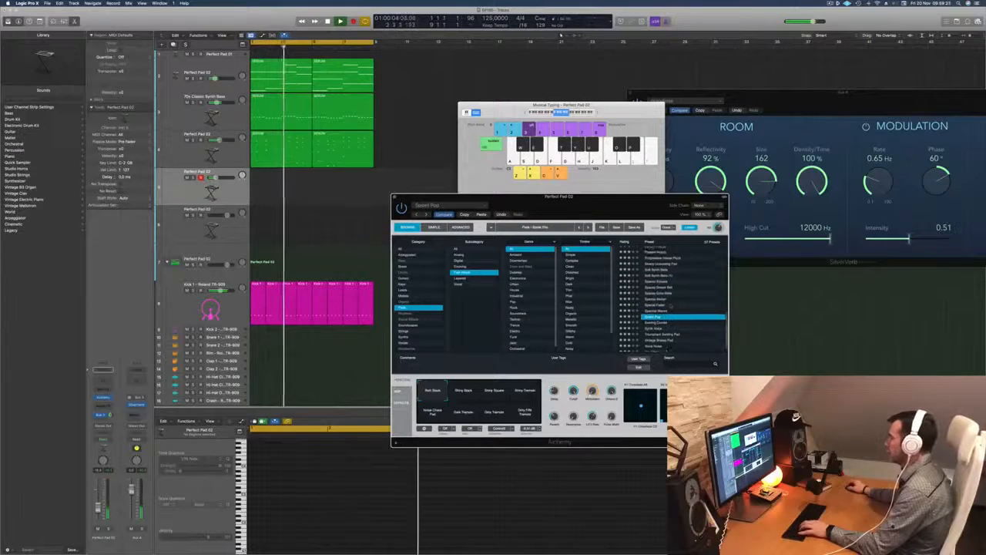
Go back to the start of the Fast Attack pad presets and audition Dark Percussion Layers over the loop.
scroll(671, 306, up, 3)
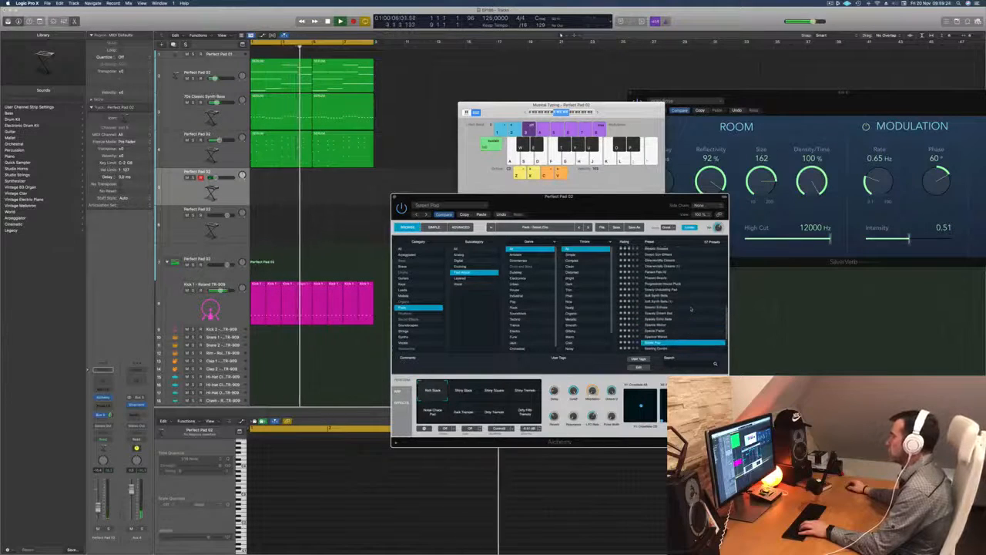
scroll(691, 309, up, 5)
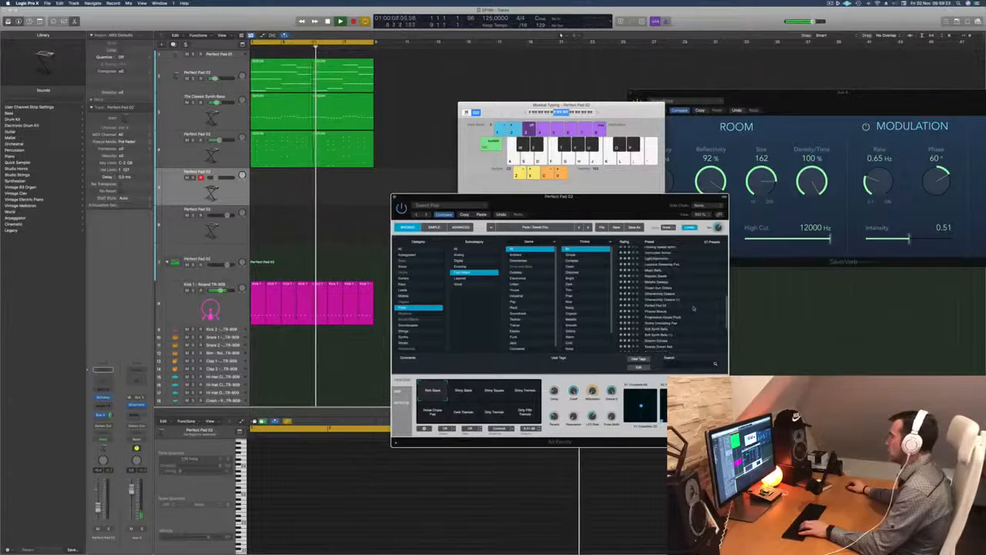
scroll(694, 309, up, 5)
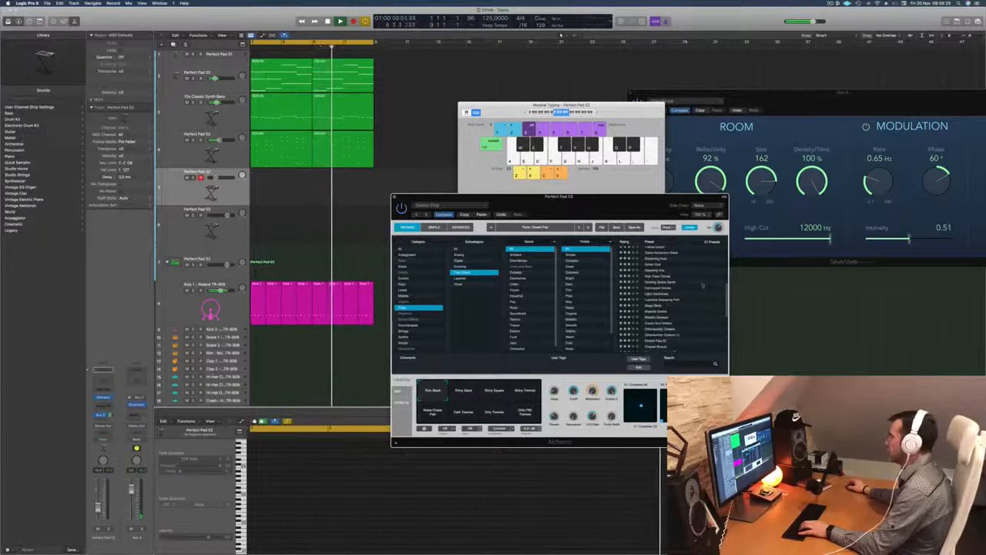
scroll(703, 285, up, 5)
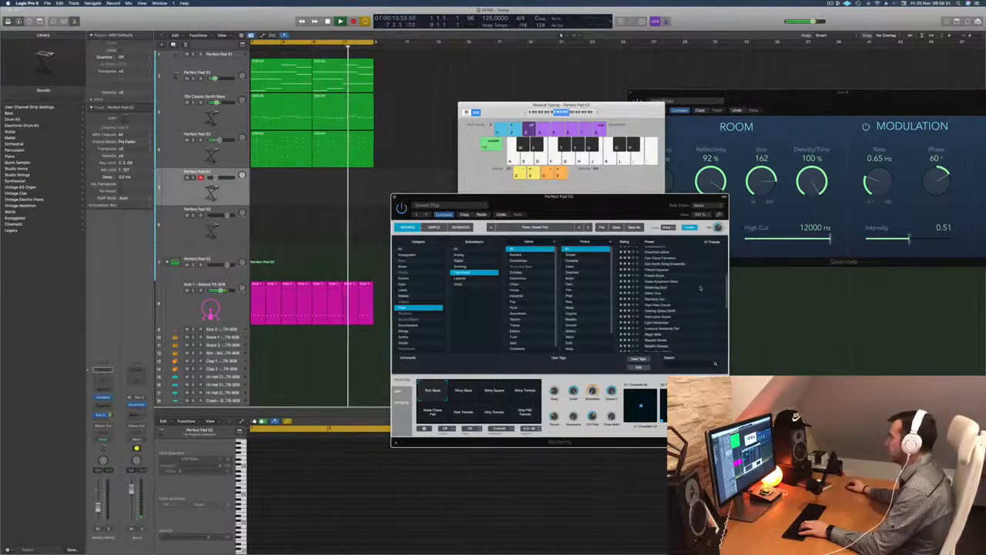
scroll(701, 288, up, 3)
scroll(699, 273, up, 5)
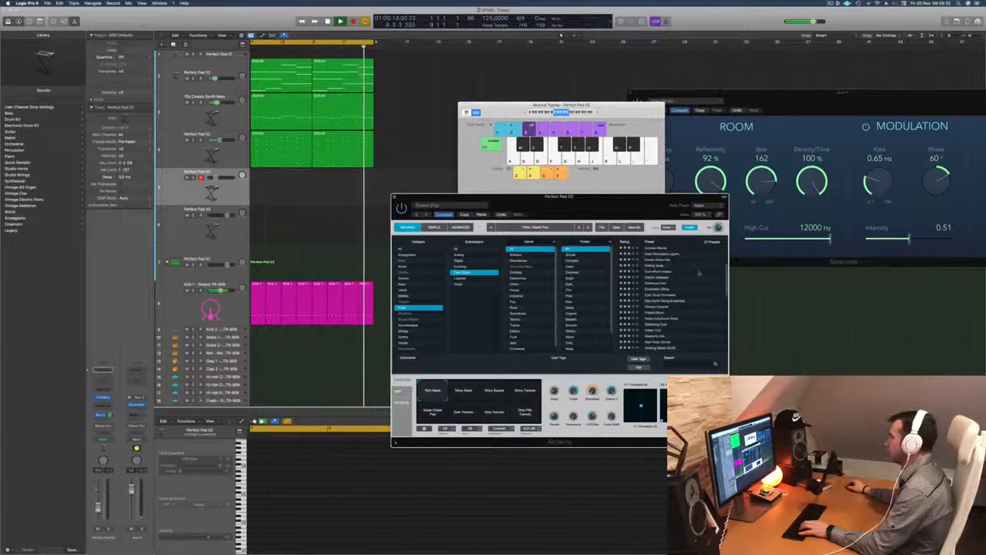
scroll(703, 273, up, 10)
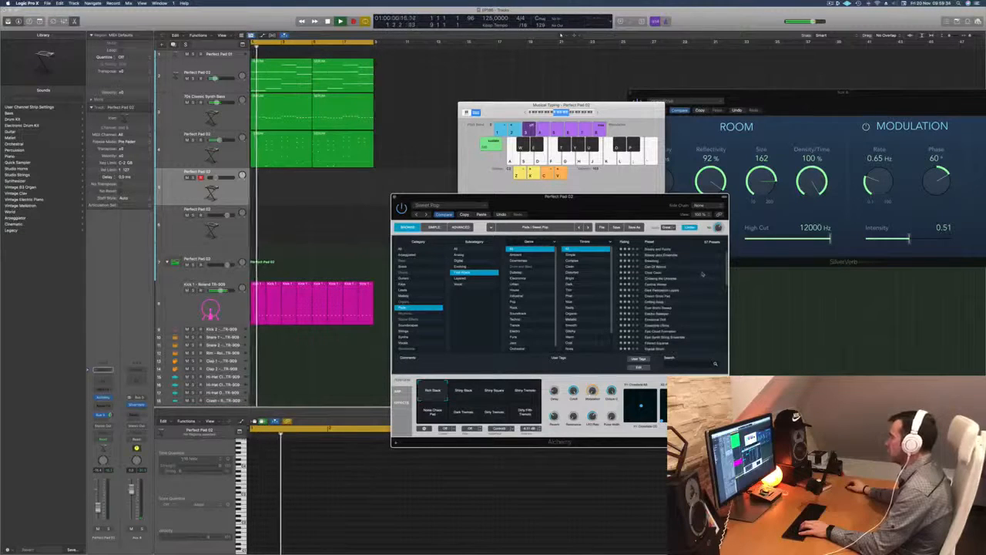
scroll(702, 274, up, 3)
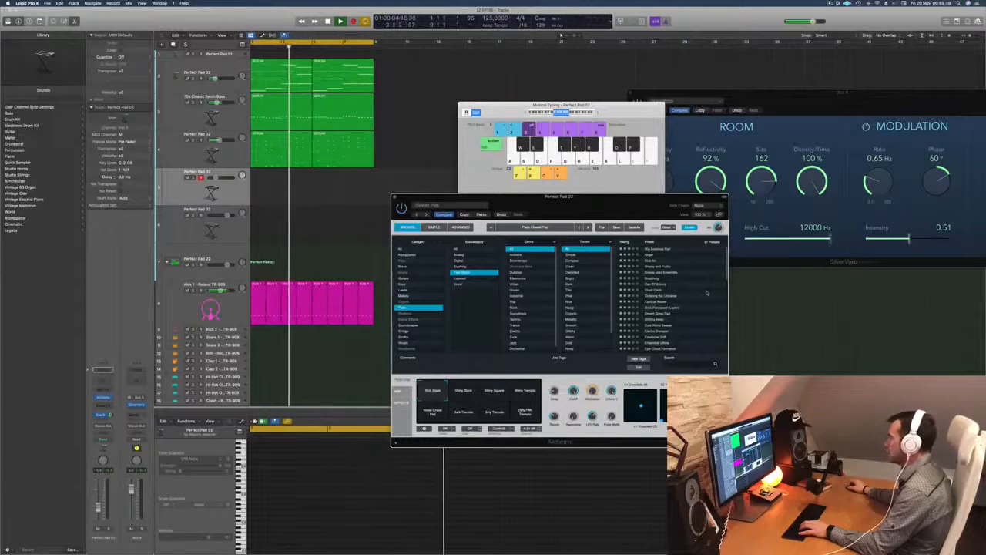
scroll(705, 294, down, 1)
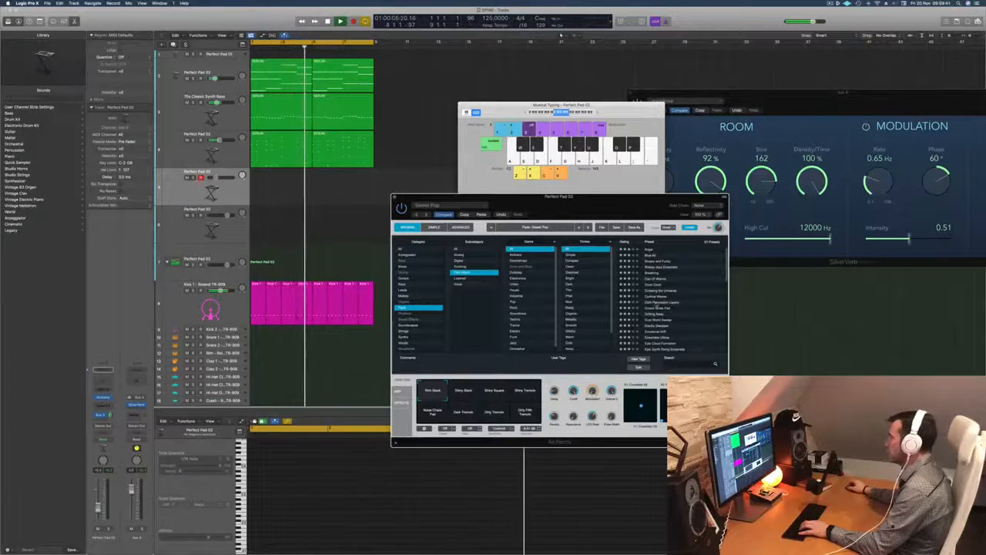
click(659, 302)
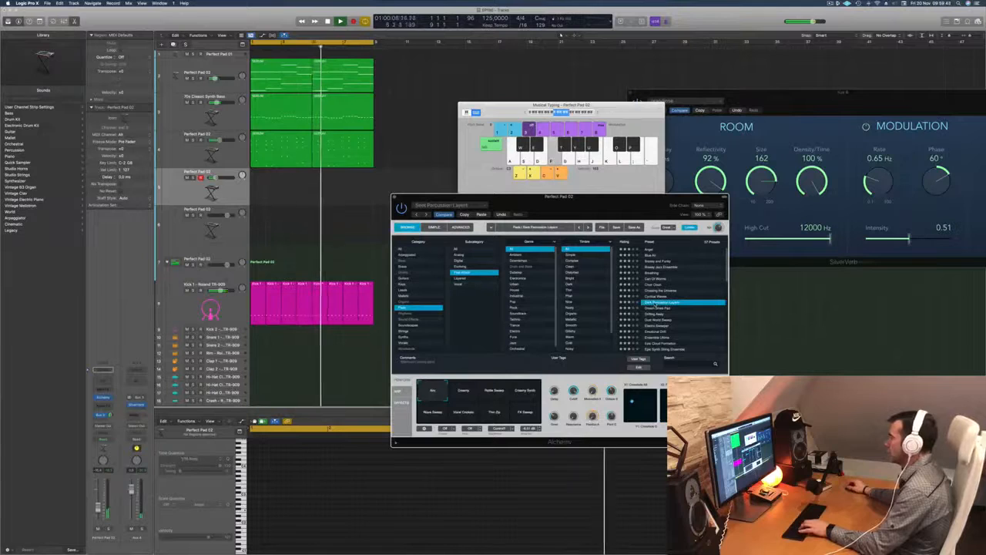
Audition the Emotional Drift preset, dismiss the system overload alert and reposition Alchemy.
scroll(695, 305, down, 2)
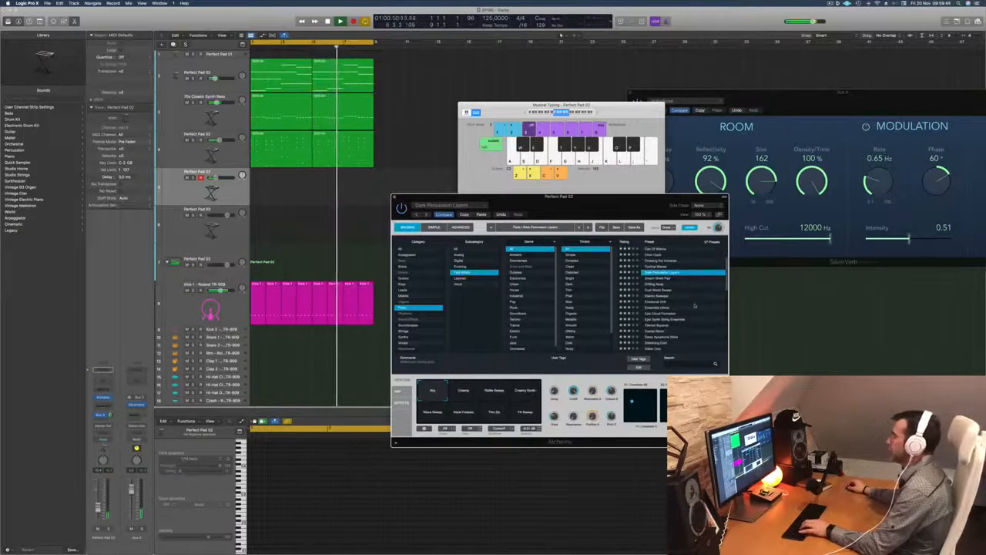
scroll(692, 295, down, 1)
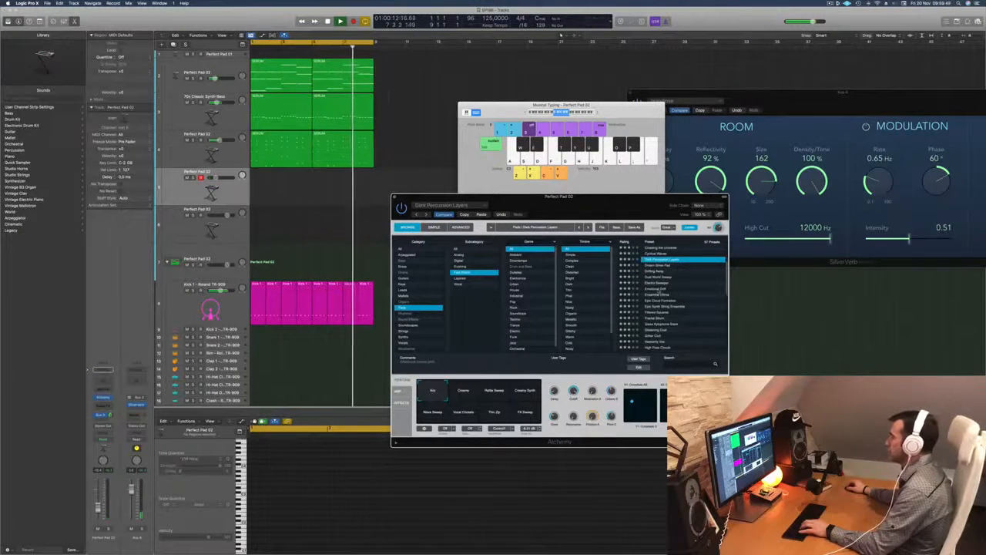
click(658, 289)
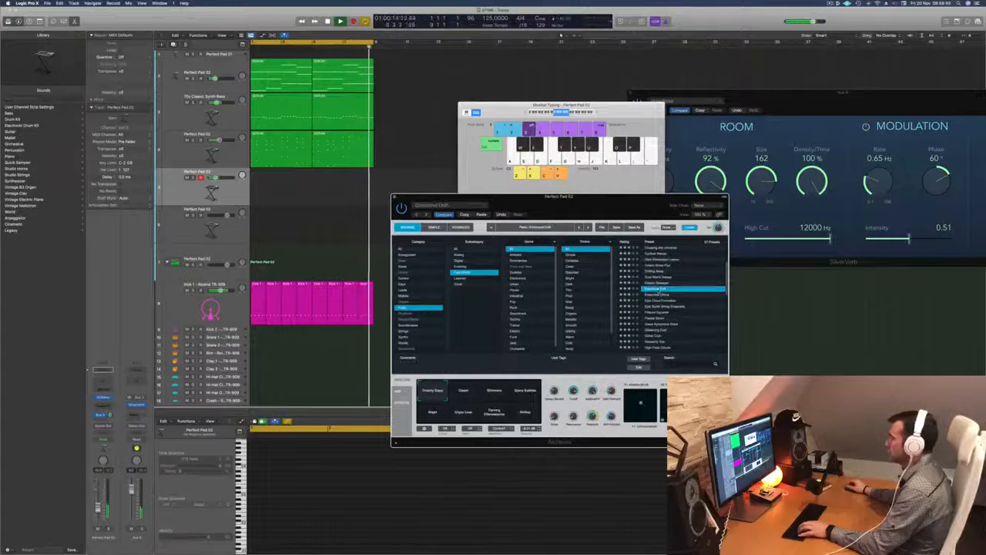
scroll(699, 286, down, 2)
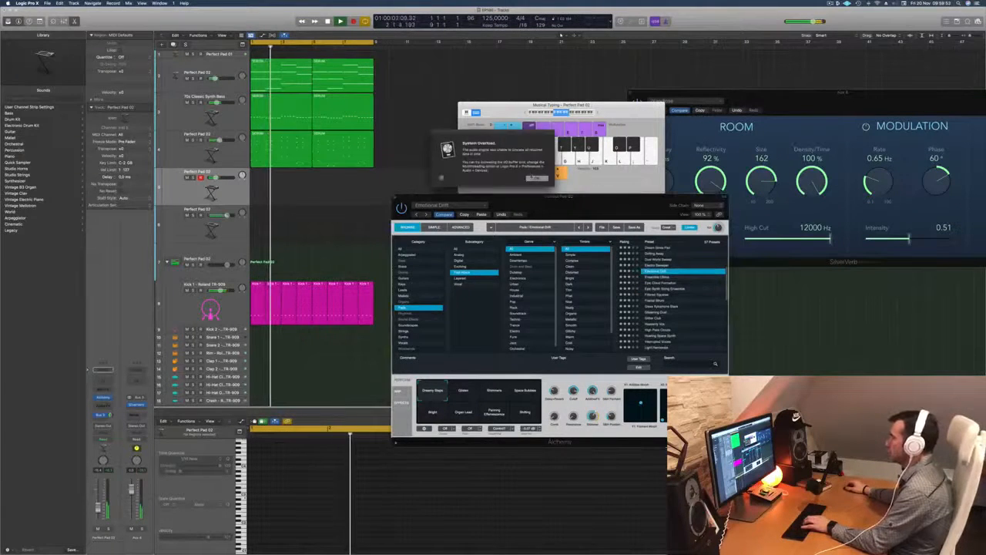
click(537, 178)
drag(652, 213, 630, 193)
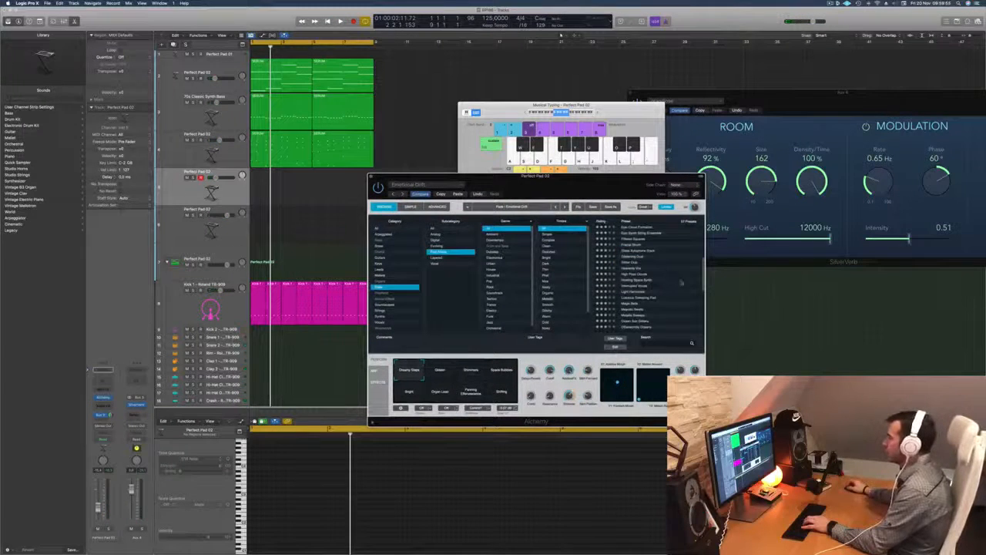
Load the Light Harmonics preset, restart the loop to audition it, and reposition Alchemy.
scroll(673, 281, down, 2)
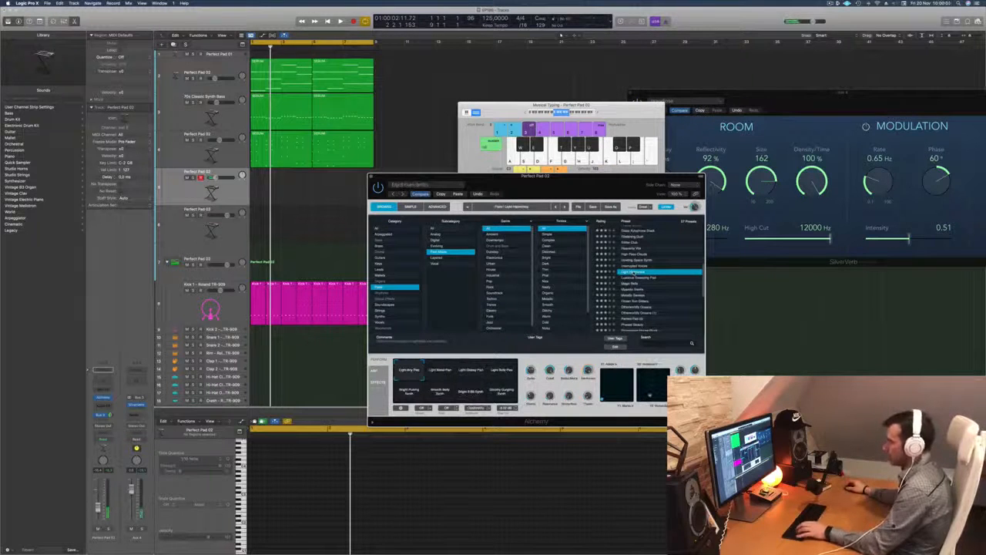
key(space)
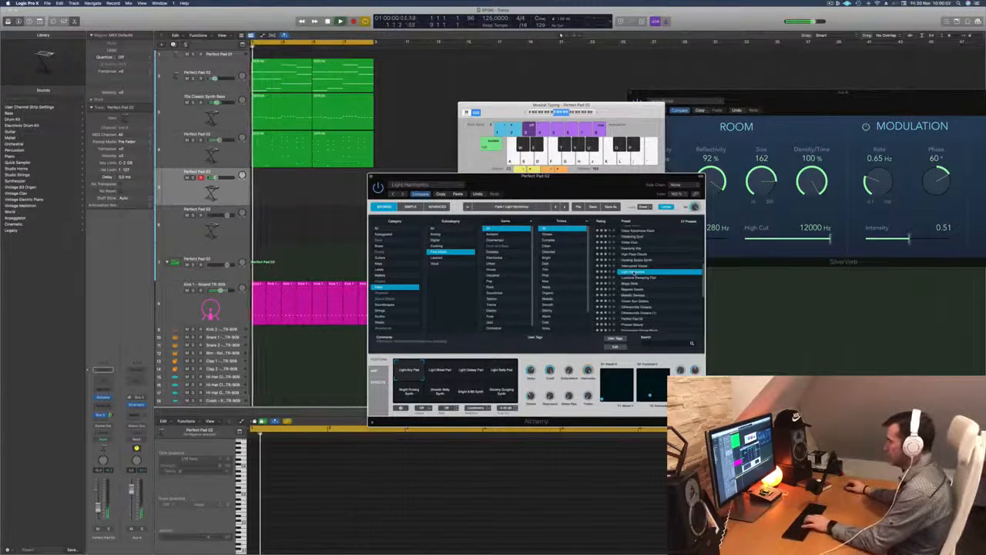
drag(612, 176, 654, 161)
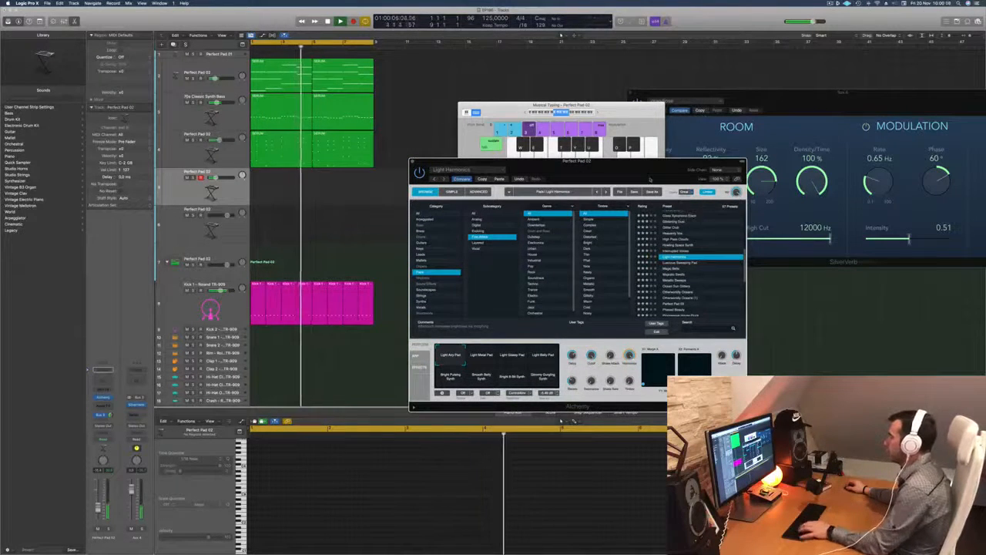
key(space)
key(space)
drag(651, 180, 642, 177)
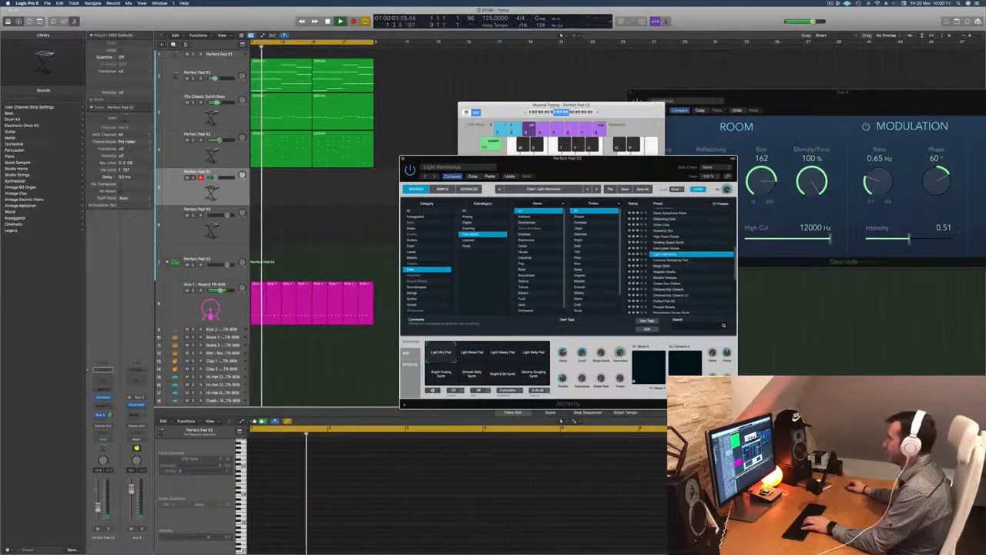
Load Alchemy's Phased Beauty preset and try notes with it over the loop.
scroll(688, 261, down, 1)
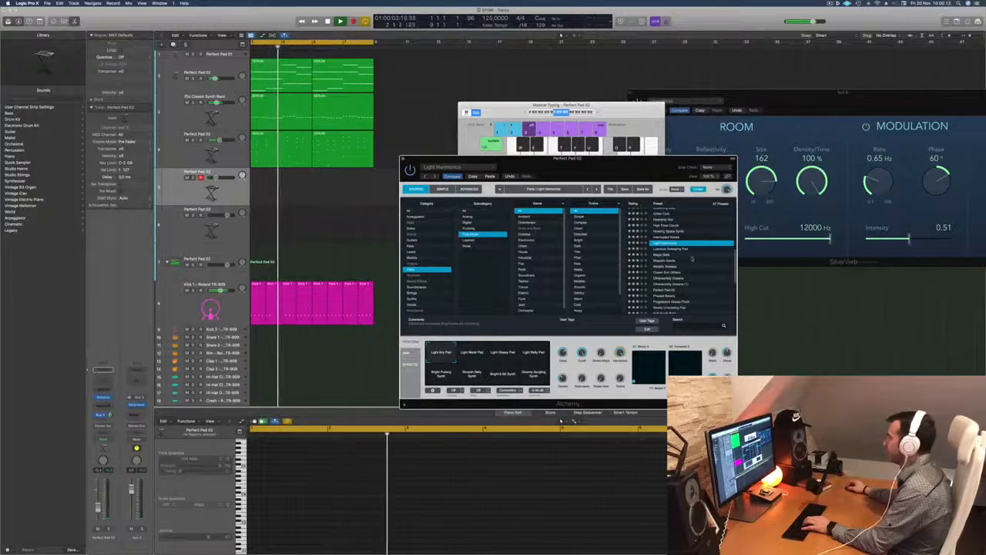
scroll(692, 259, down, 2)
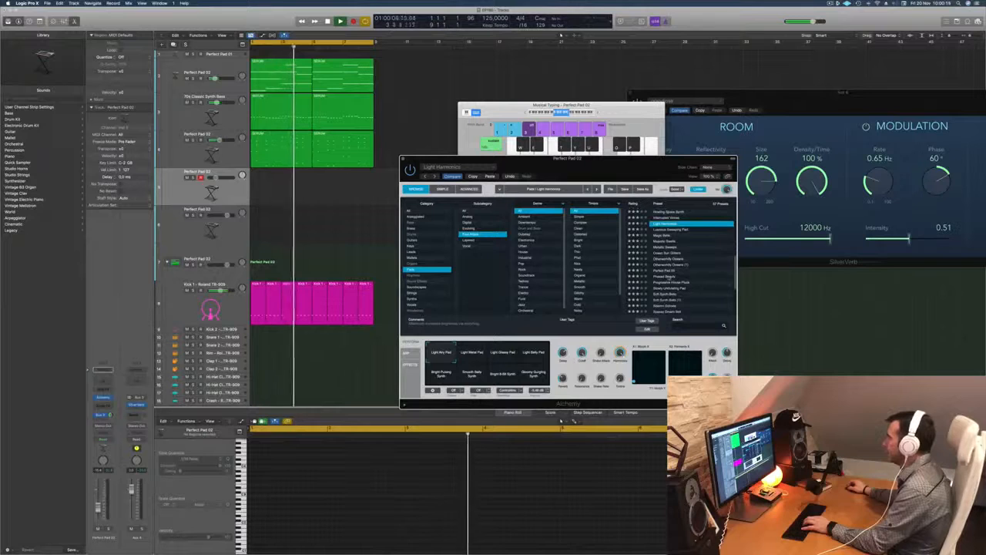
click(668, 276)
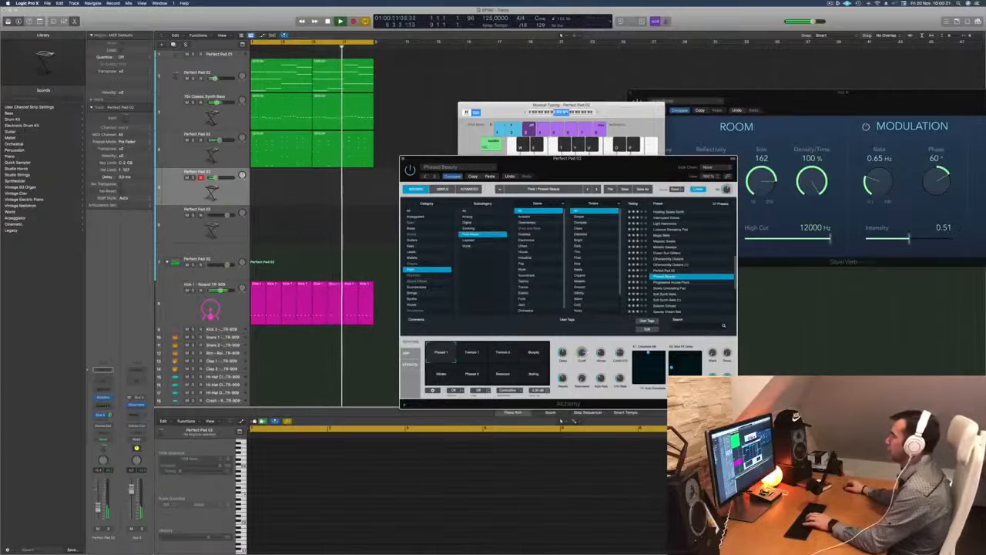
Raise the Musical Typing octave, record a trial melody with Phased Beauty on the synth track, and delete the take.
click(596, 114)
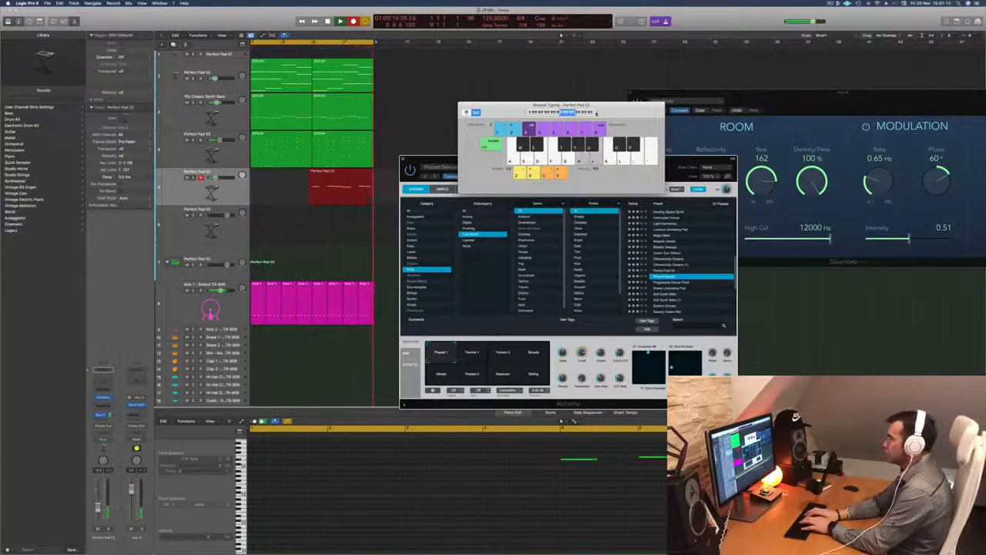
key(p)
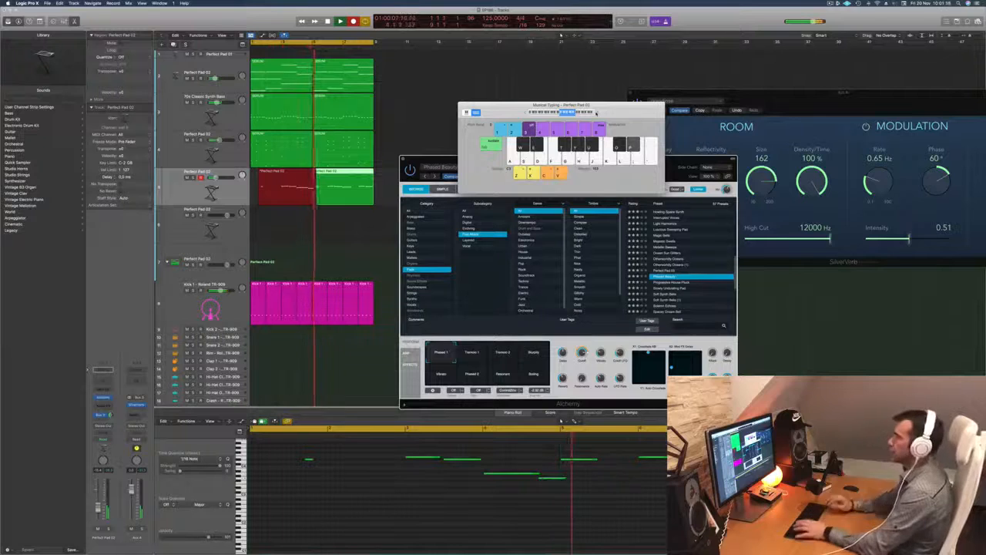
key(space)
key(Delete)
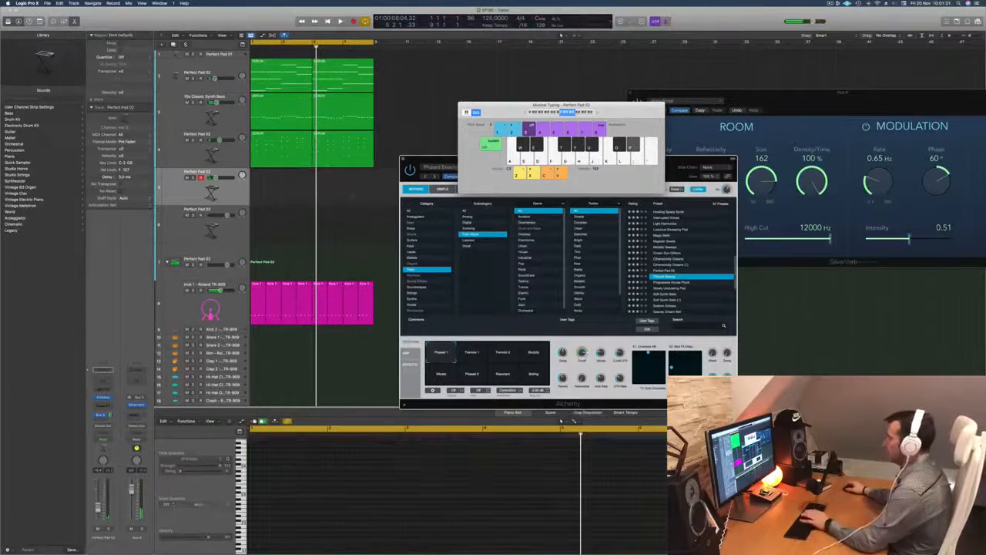
Move Musical Typing clear of Alchemy, audition Spacey Echo Bells over the loop, and load the Sparkle Motion preset.
drag(639, 107, 711, 54)
scroll(682, 241, down, 3)
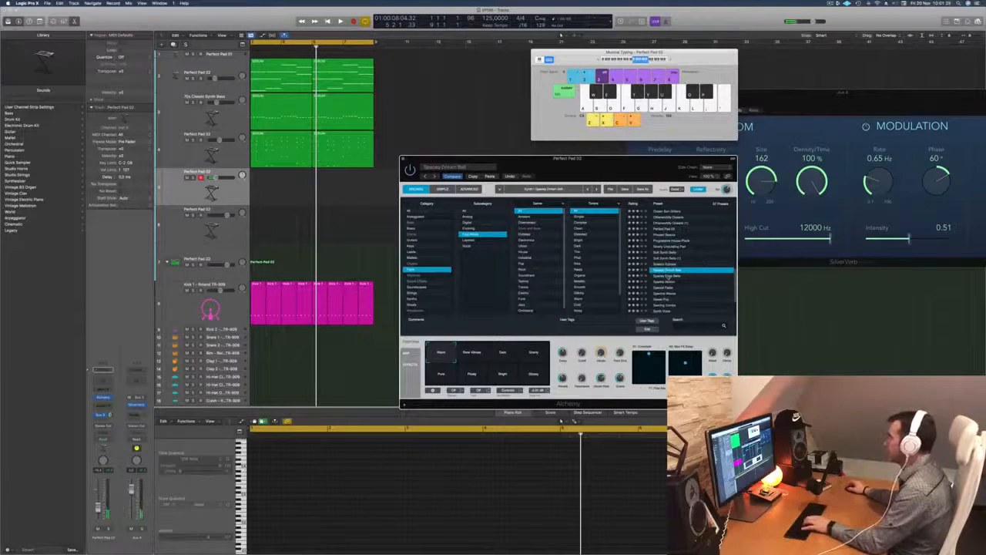
key(space)
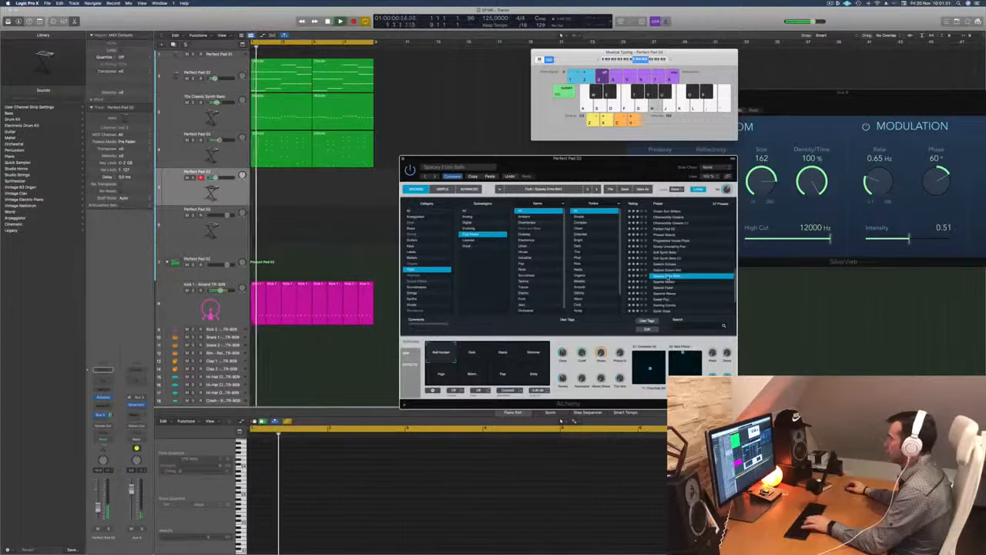
scroll(691, 287, down, 1)
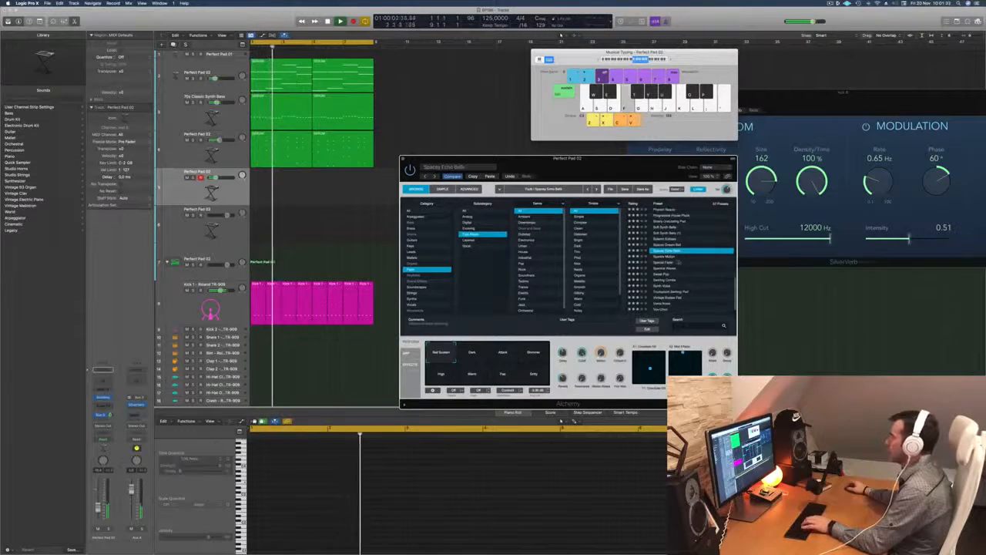
click(669, 258)
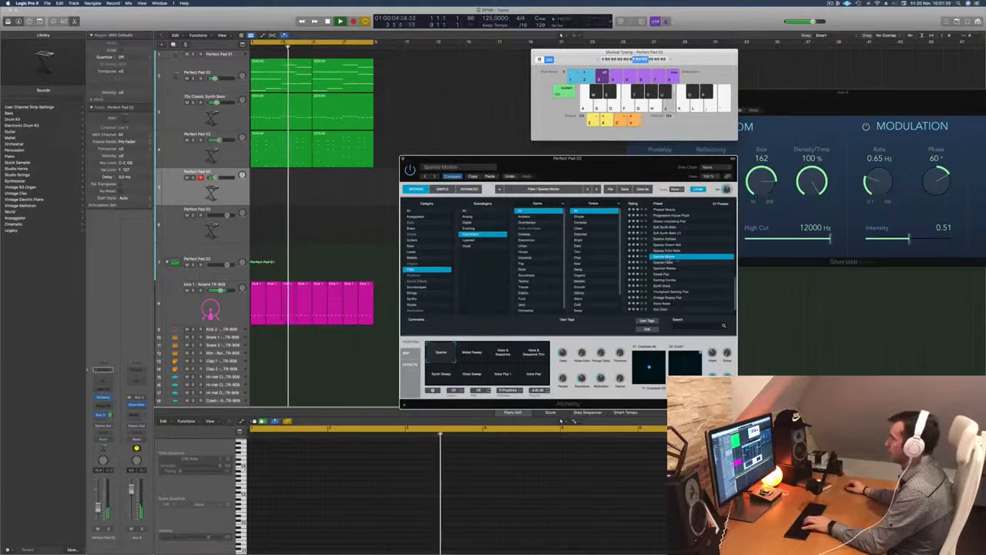
Play a note with Sparkle Motion over the loop, load the Spectral Fader preset, and audition it with another note.
key(h)
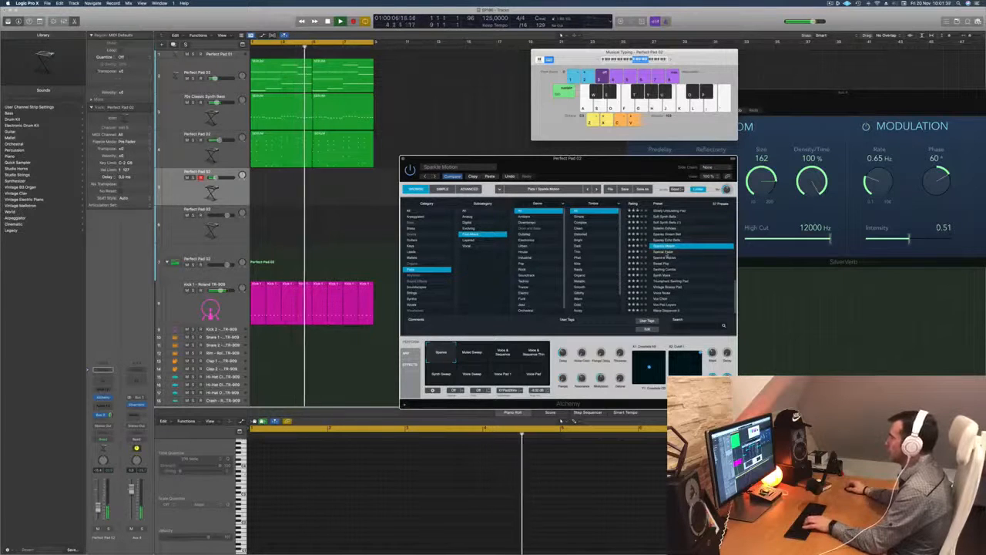
key(Down)
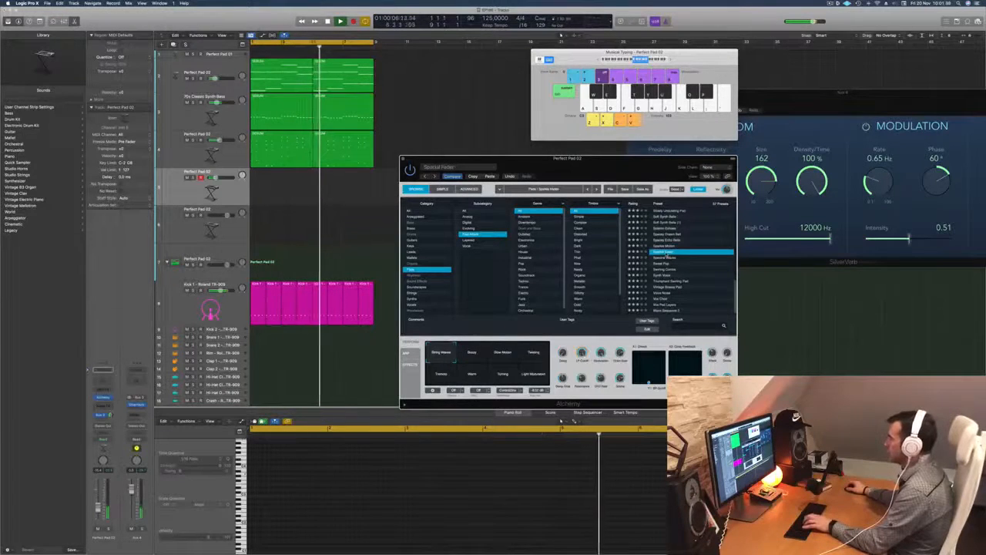
key(h)
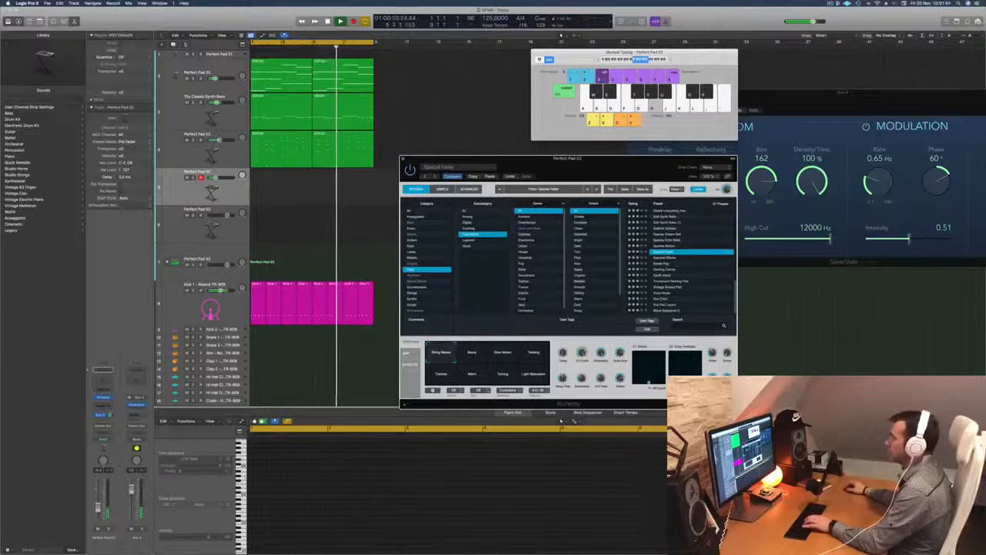
Switch Alchemy's preset browser to all subcategories of the Keys category and load the Magical Box preset.
click(474, 211)
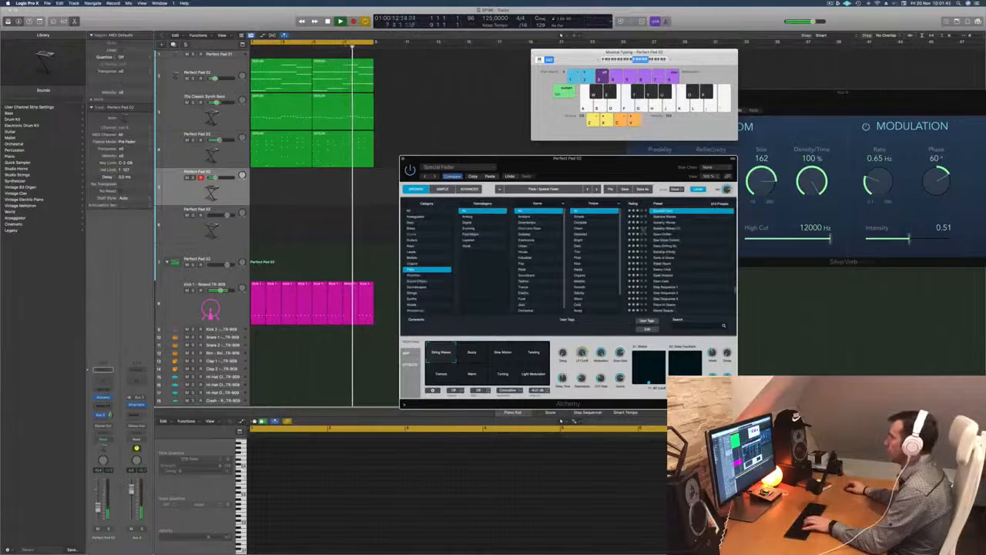
click(412, 246)
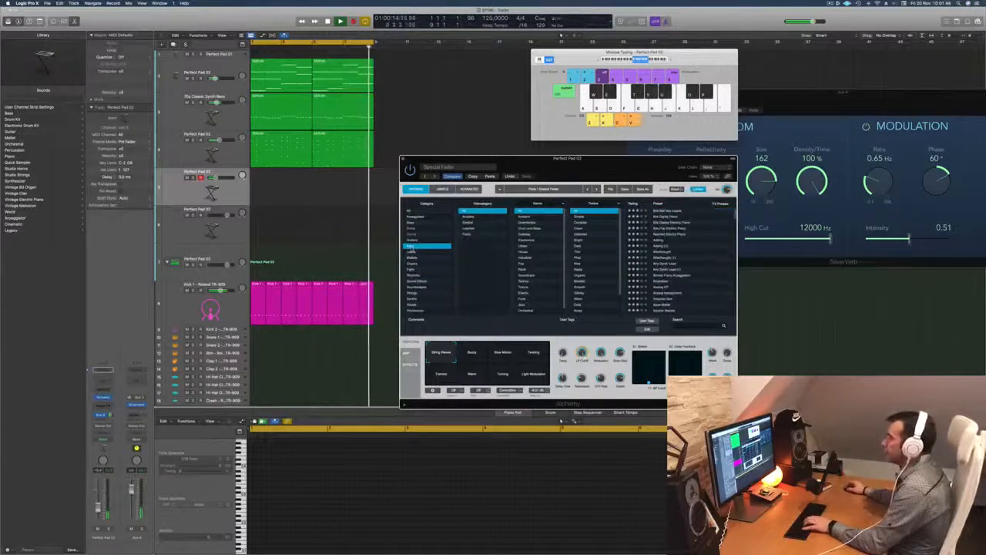
scroll(683, 243, down, 10)
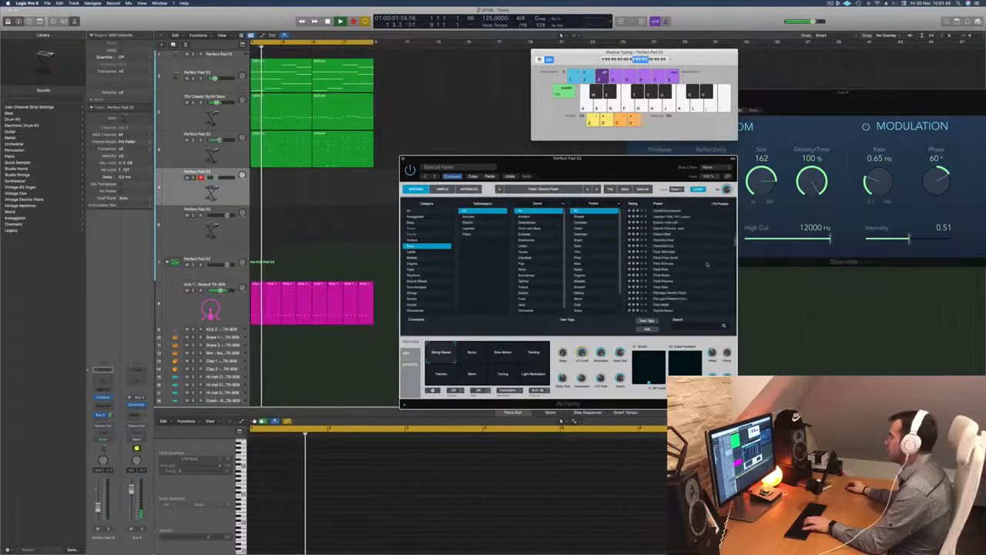
scroll(707, 264, down, 5)
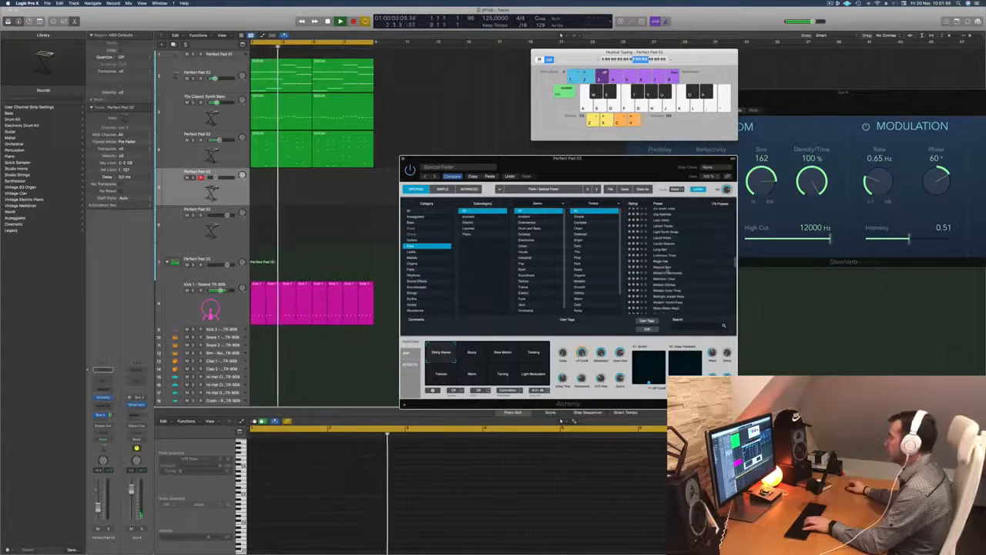
click(667, 268)
scroll(675, 260, down, 2)
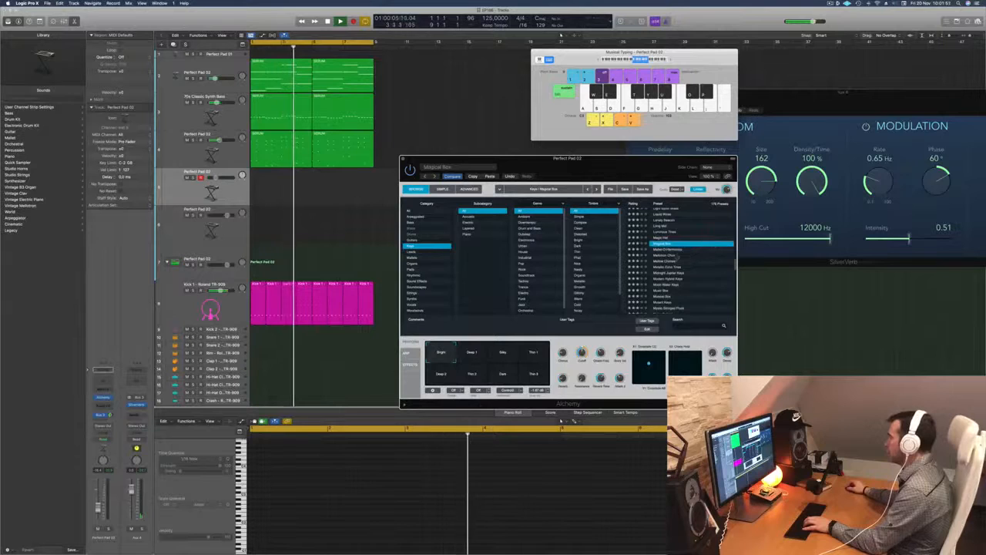
Audition the Mellow Chimes and Mystic Stringed Pluck presets over the loop, and load Oil Can Keys.
click(672, 262)
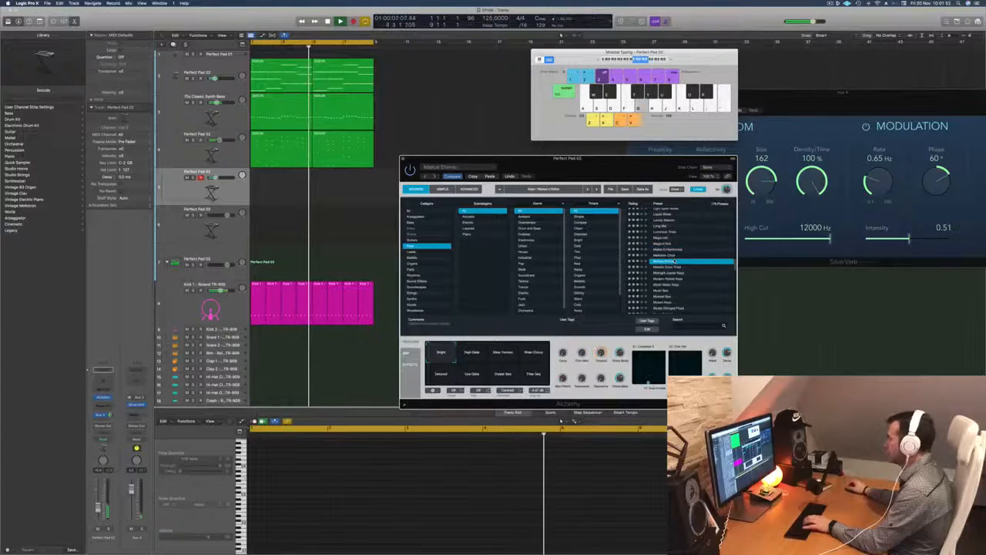
scroll(674, 266, down, 2)
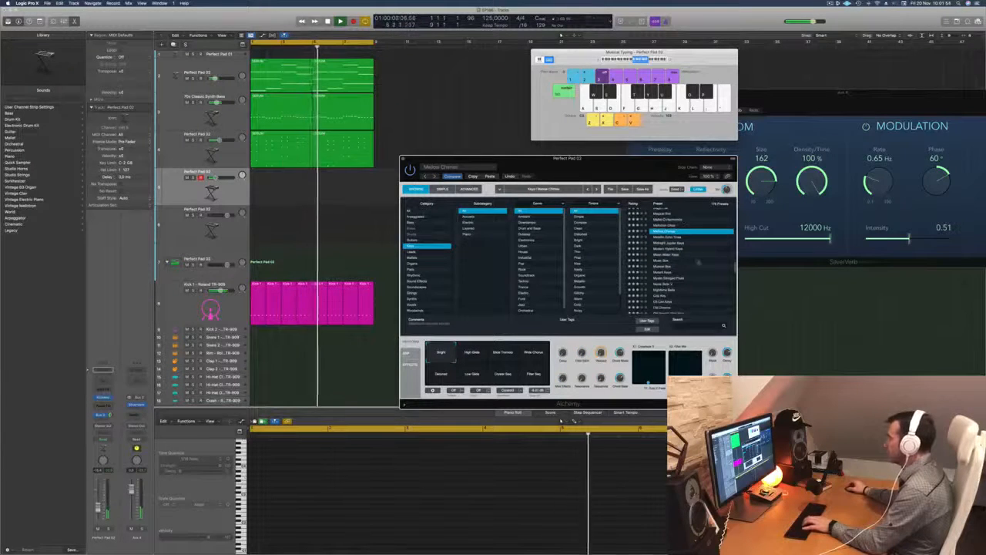
click(672, 278)
scroll(691, 267, down, 3)
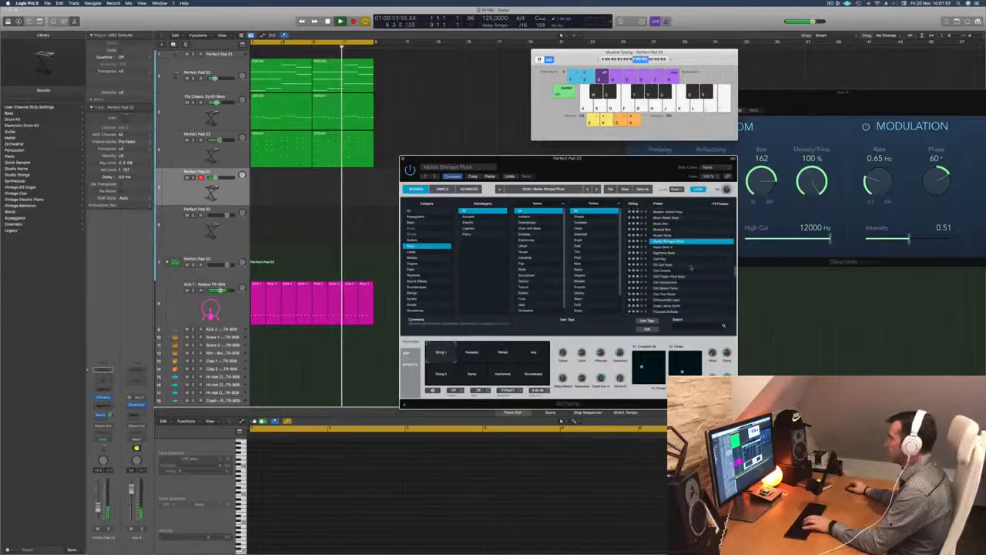
click(667, 265)
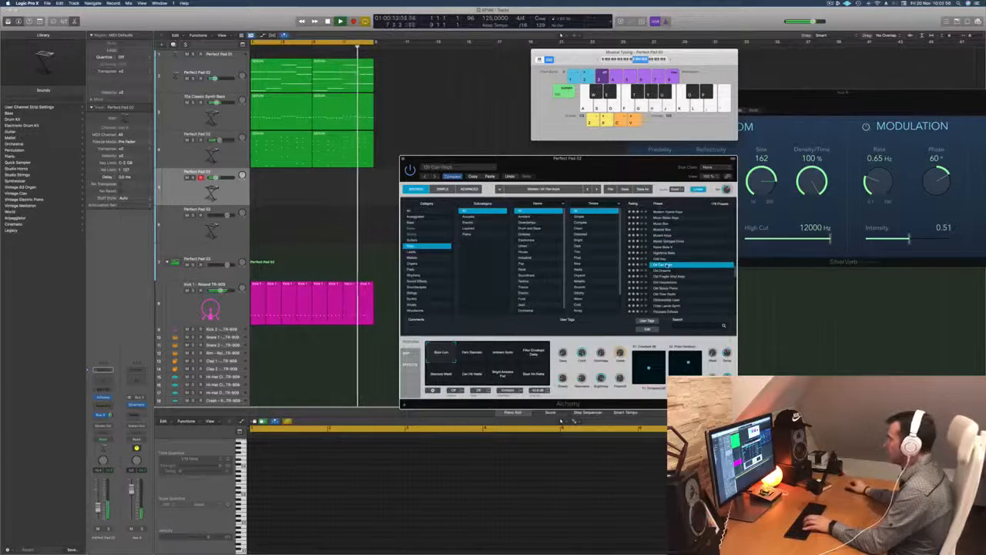
scroll(714, 259, down, 2)
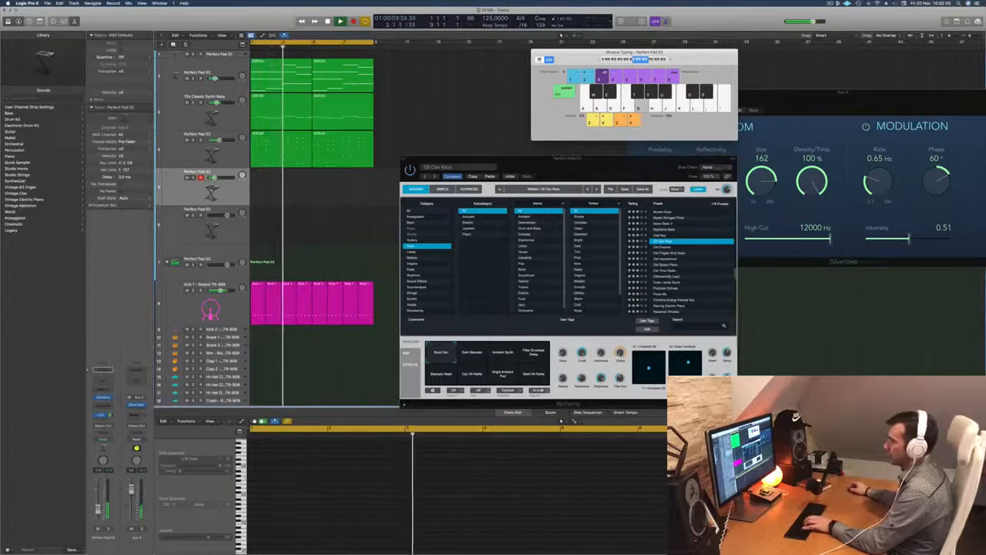
Audition Oil Can Keys' performance snapshots over the loop, including Ambient Synth, Filter Envelope Delay, Can Hit Rattle and Bright Ambient Pad.
click(476, 349)
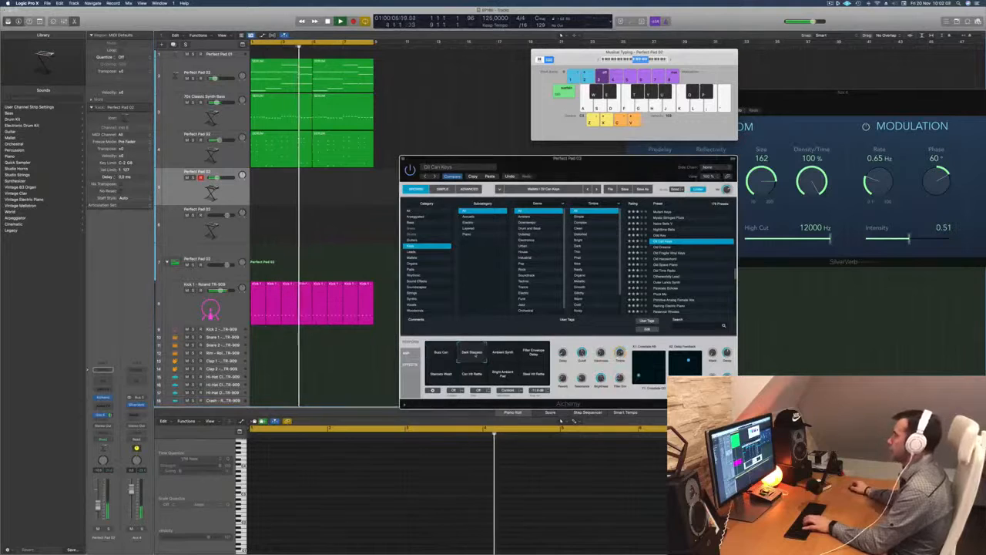
click(503, 355)
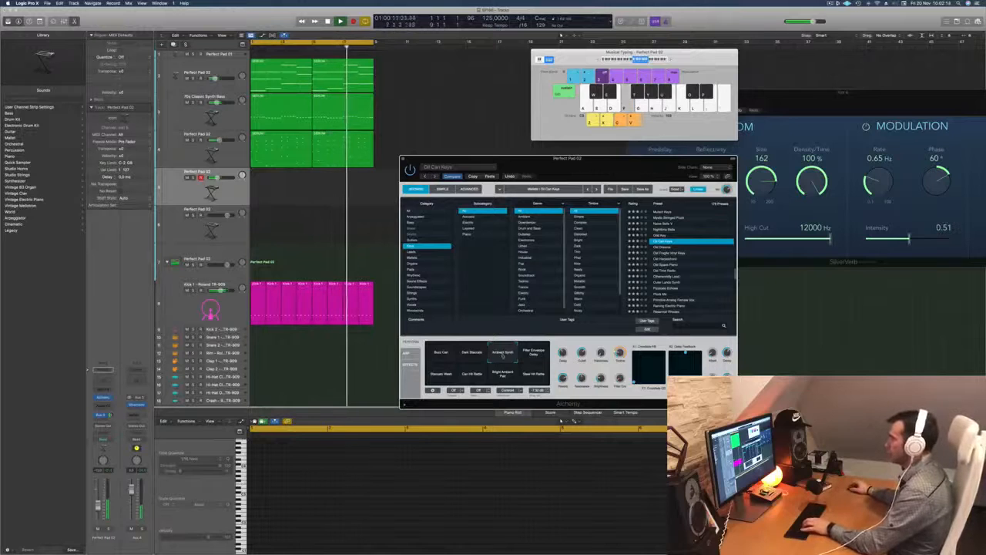
click(532, 352)
click(441, 376)
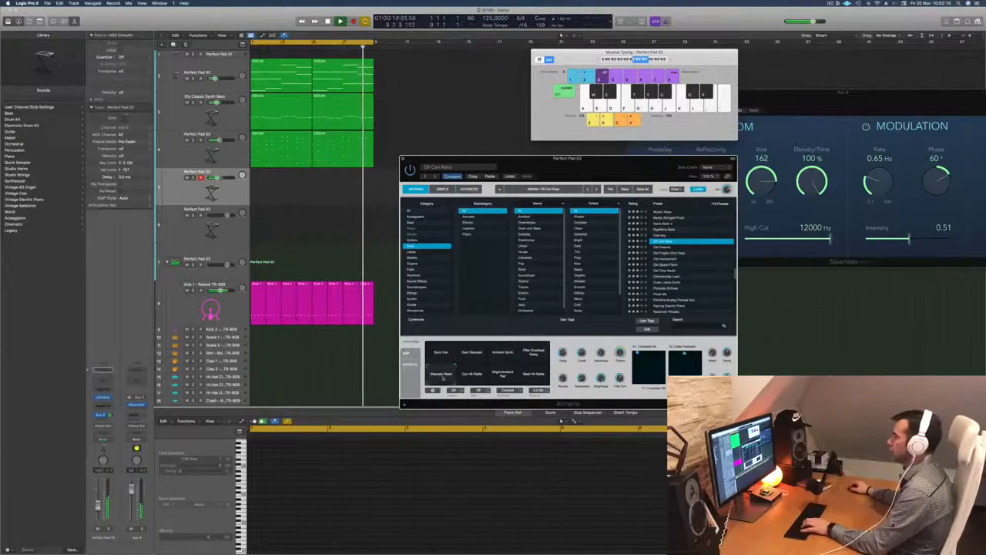
click(472, 375)
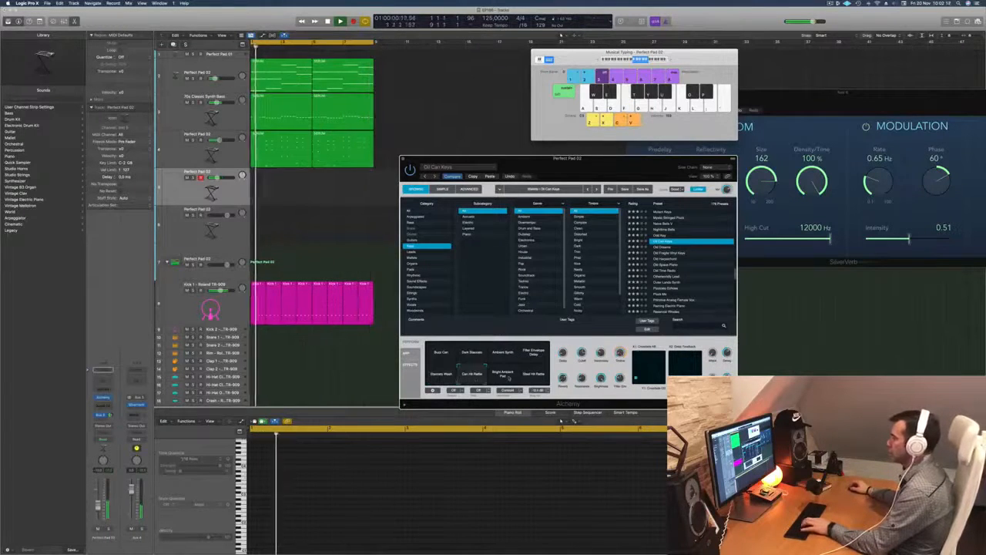
click(503, 375)
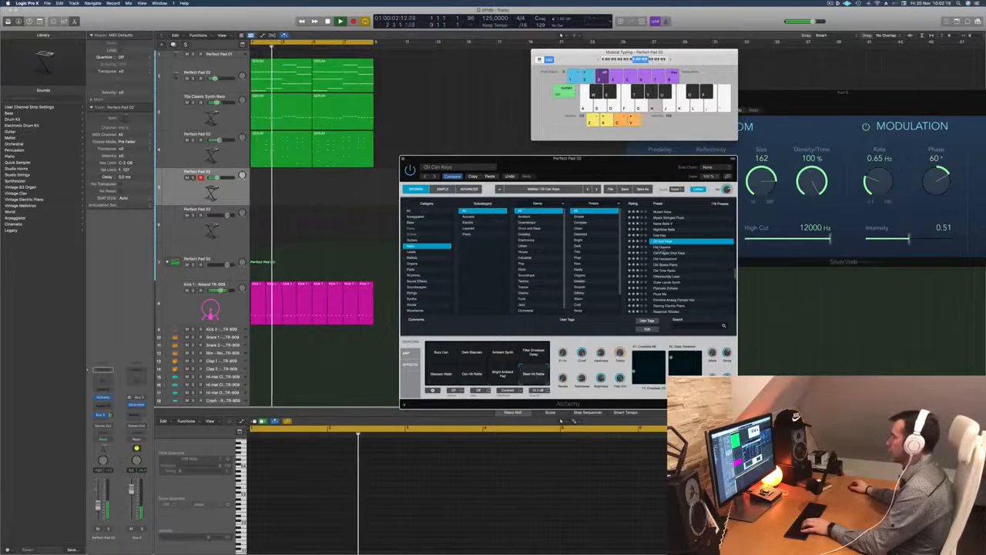
Audition the Old Dreams, Old Space Piano and Otherworldly Lead presets over the loop.
click(661, 247)
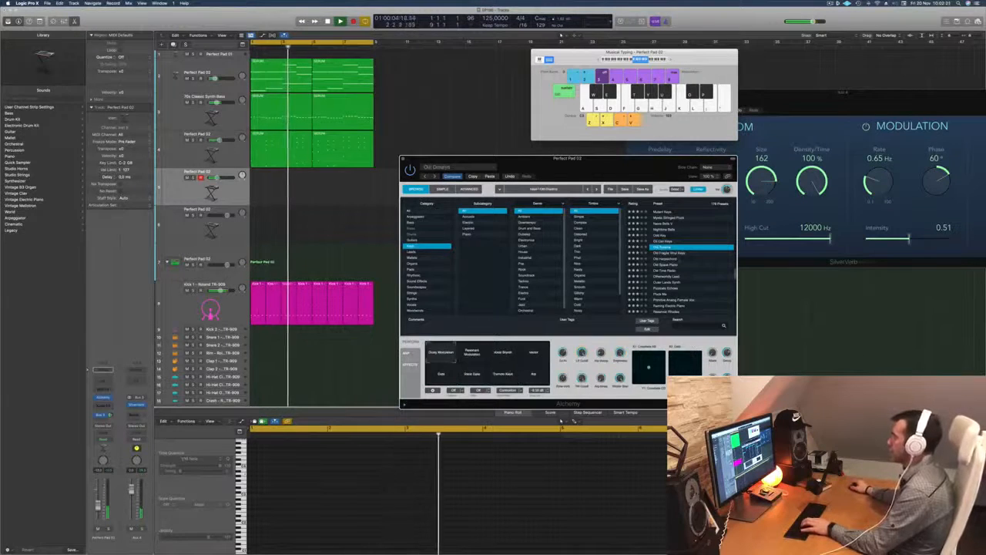
click(673, 265)
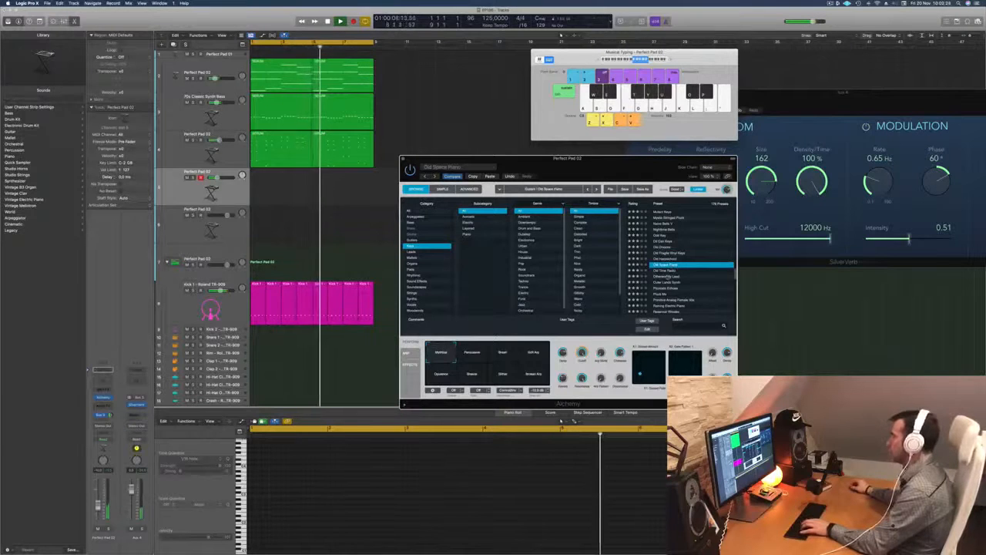
click(691, 276)
scroll(691, 276, down, 3)
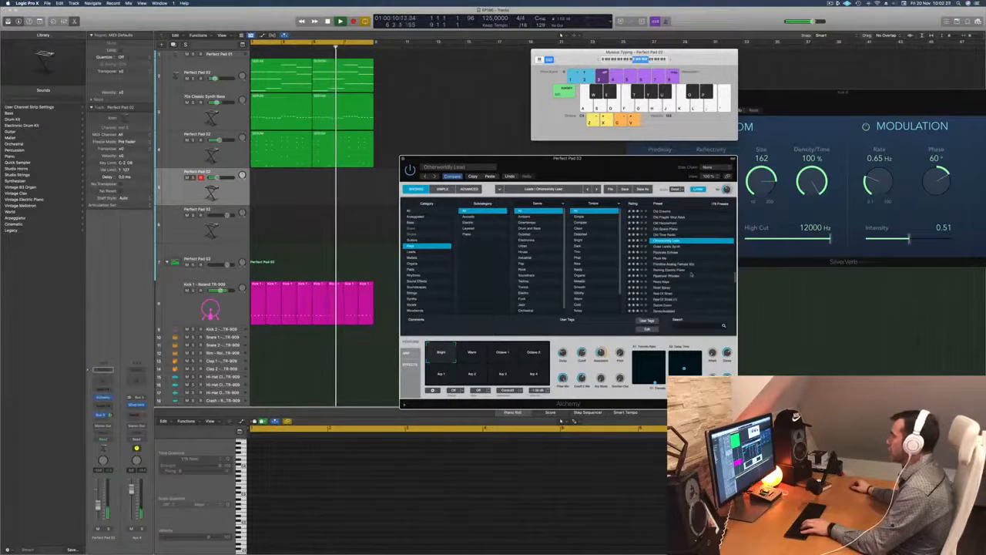
Load the Pluck Me preset to audition it over the loop, and try another Keys preset further down the list.
click(655, 259)
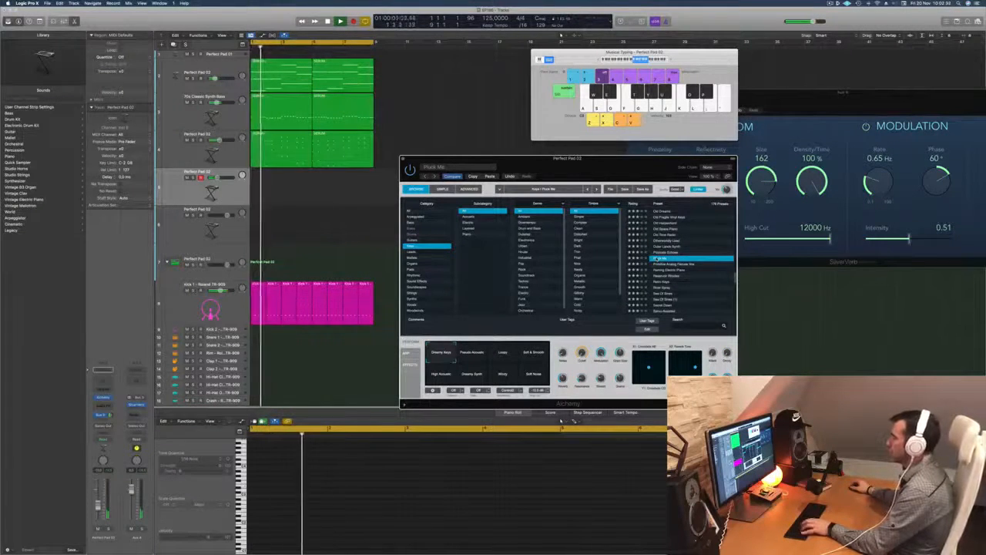
scroll(683, 275, down, 2)
click(679, 261)
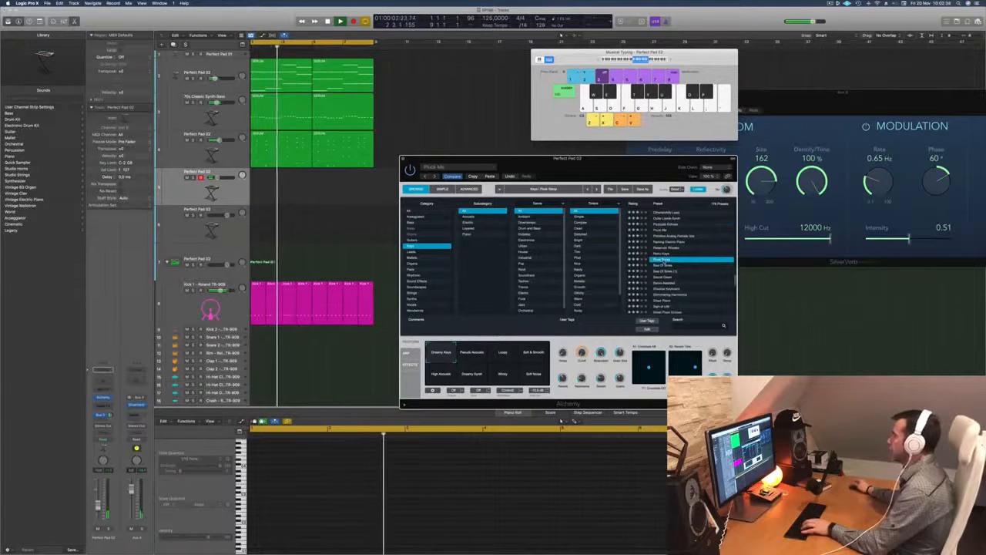
scroll(681, 267, down, 2)
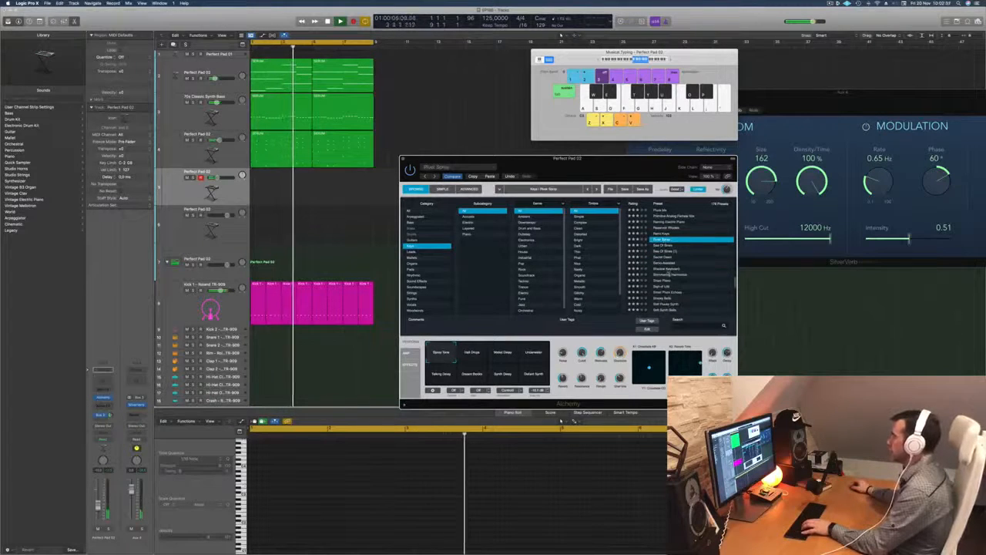
Try the Shadow Keyboard preset, load Sign of Life, and restart the loop after dismissing the System Overload alert.
click(669, 270)
scroll(684, 269, down, 2)
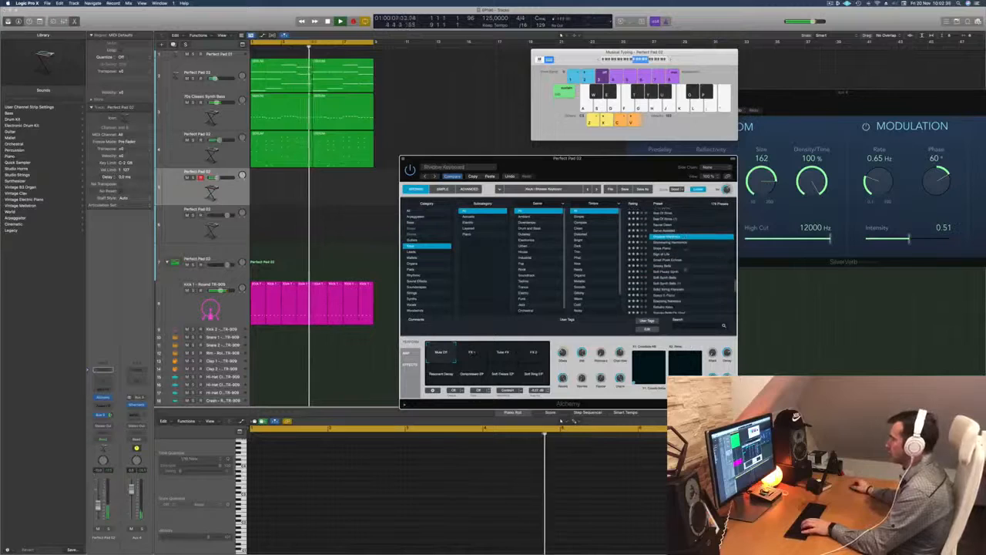
click(663, 254)
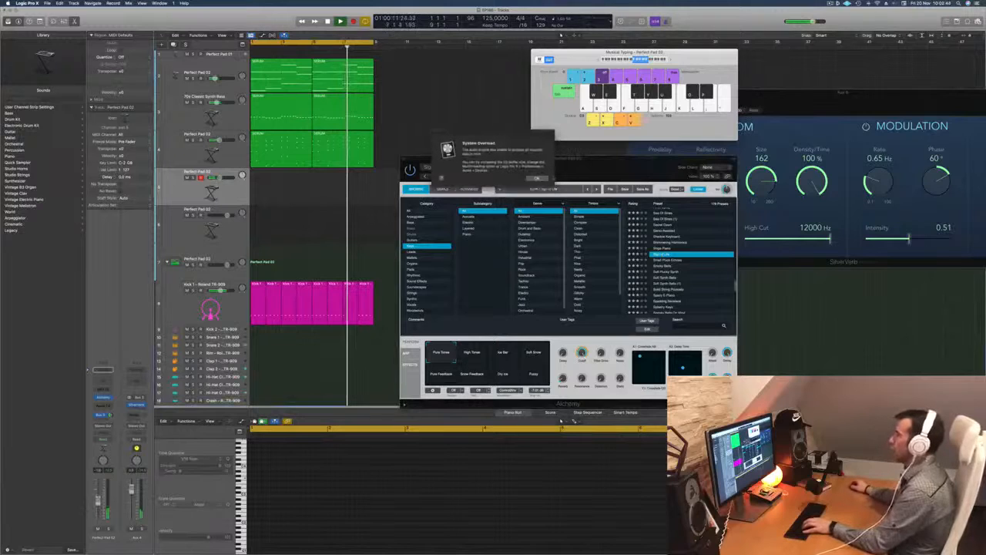
click(537, 178)
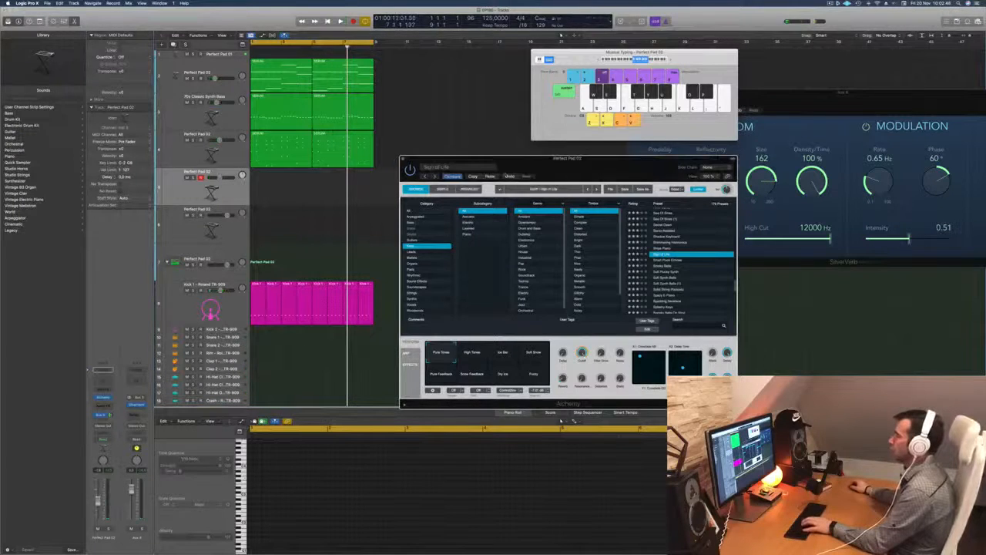
key(space)
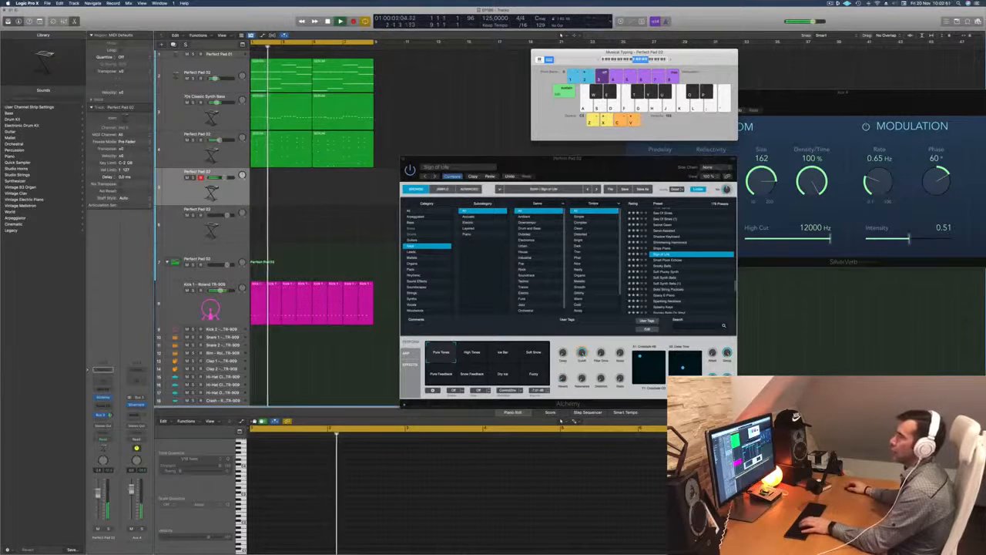
Set the audio device I/O buffer size to 512 samples, apply the change, and restart the loop.
click(27, 3)
mouse_move(39, 19)
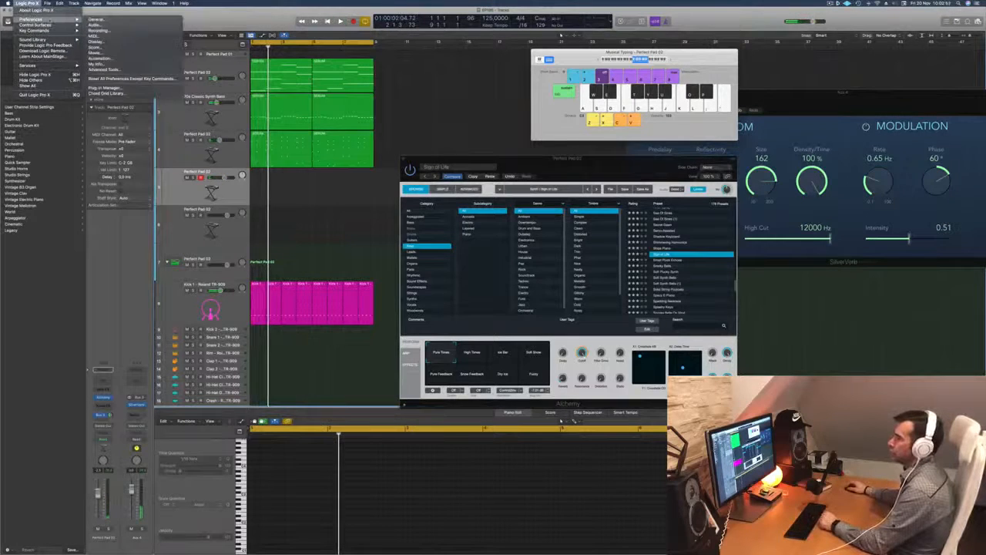
click(96, 18)
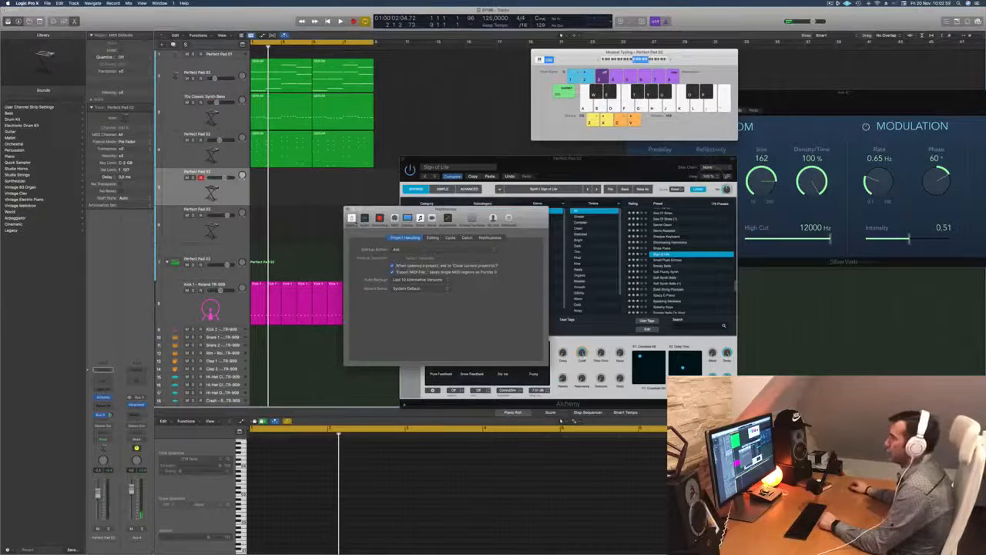
click(365, 220)
click(433, 272)
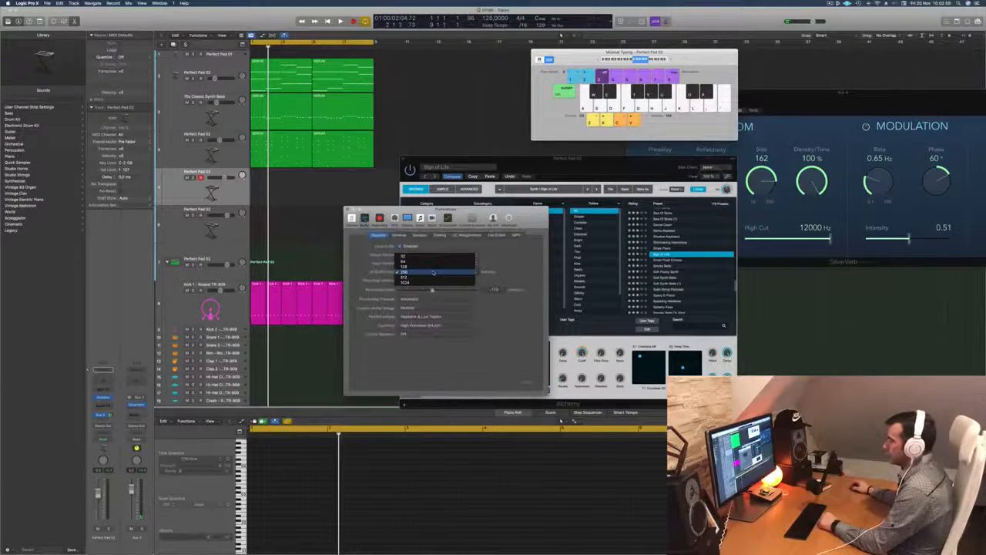
click(433, 278)
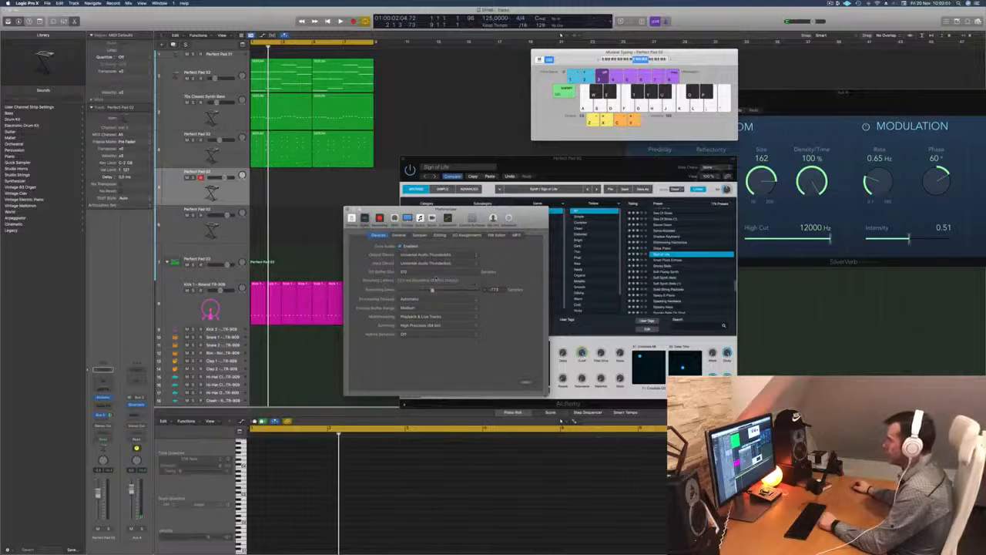
click(527, 382)
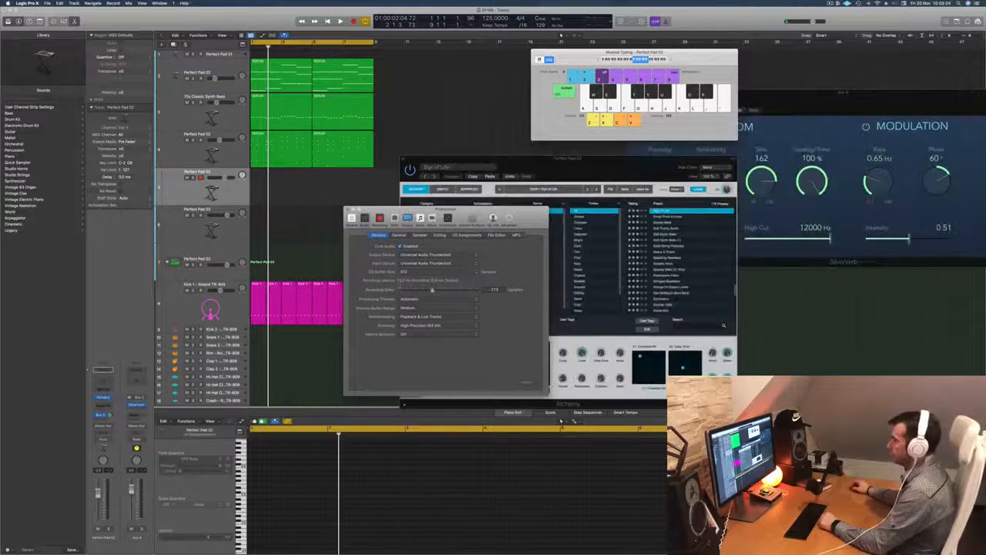
click(469, 99)
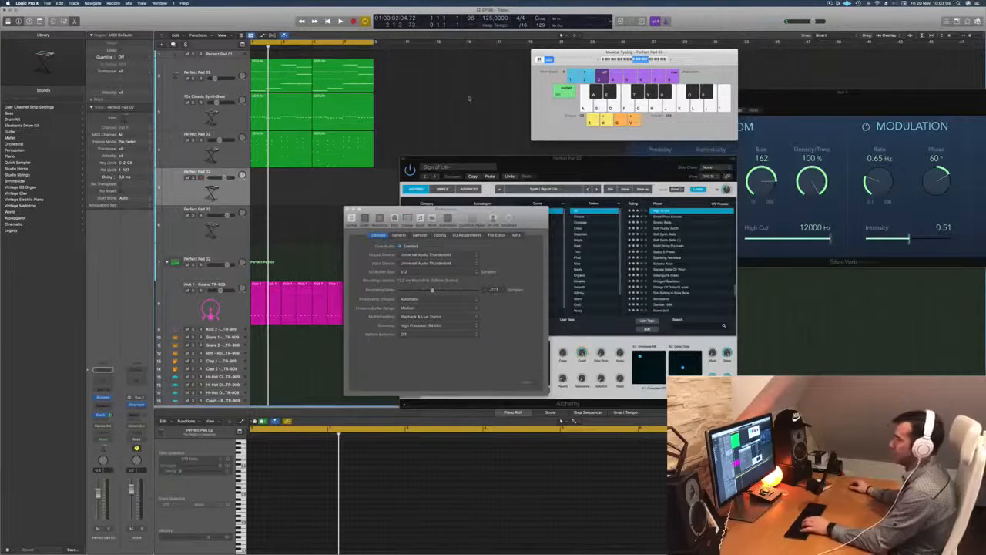
key(space)
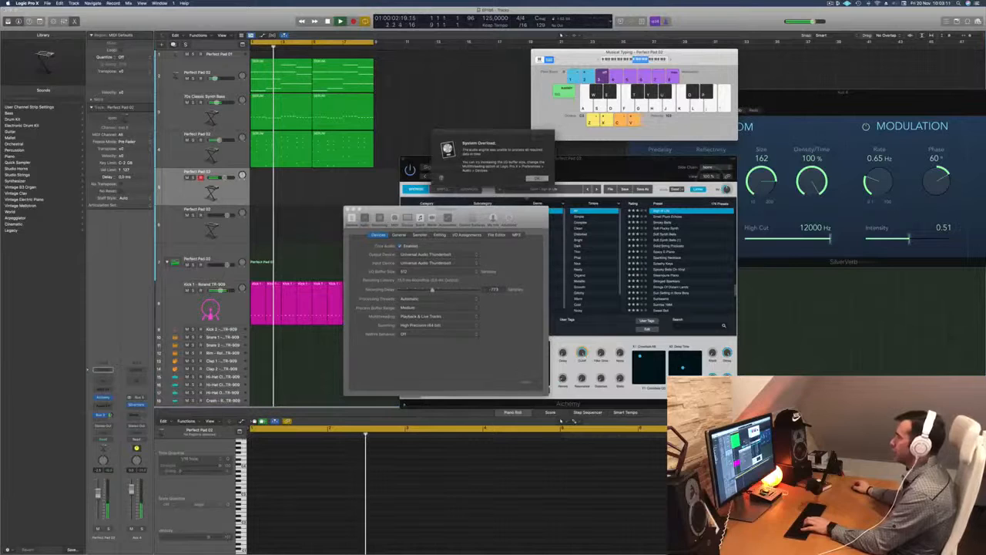
Dismiss the System Overload alert, restart the loop, and lower Alchemy's sound quality to Draft.
key(Return)
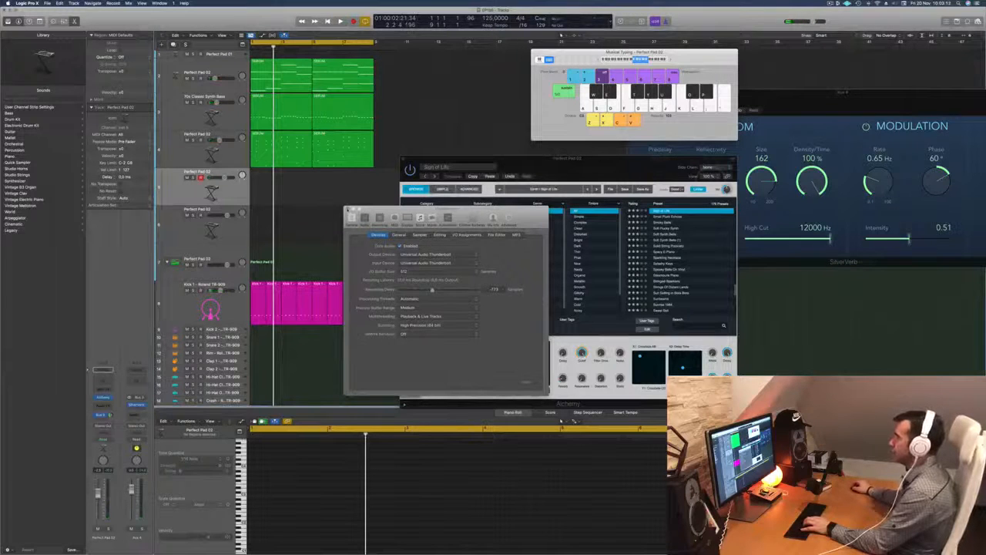
key(space)
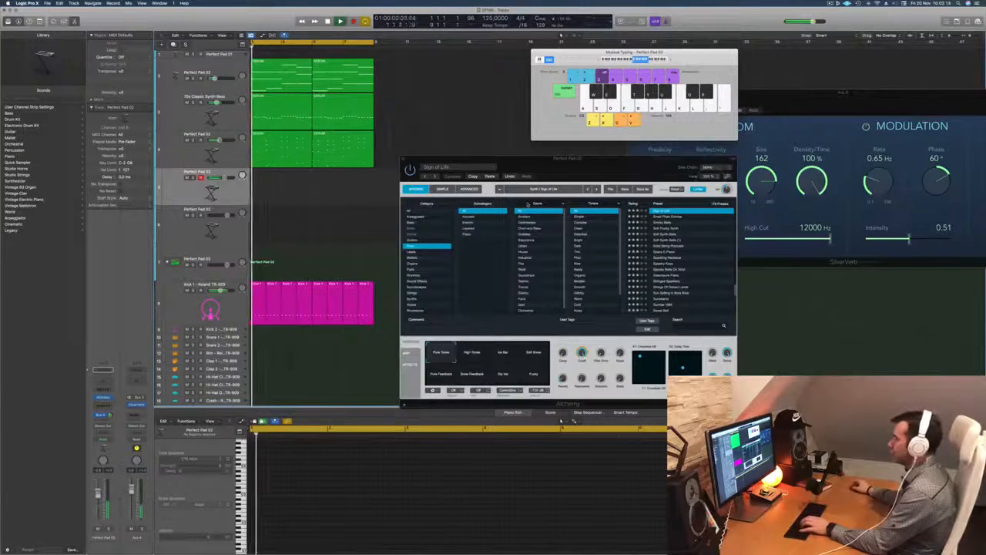
click(645, 173)
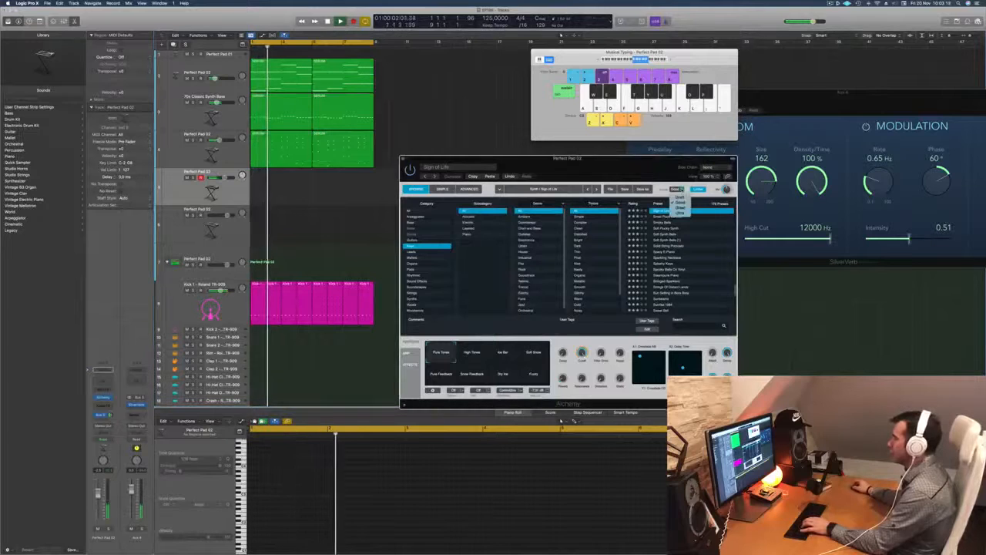
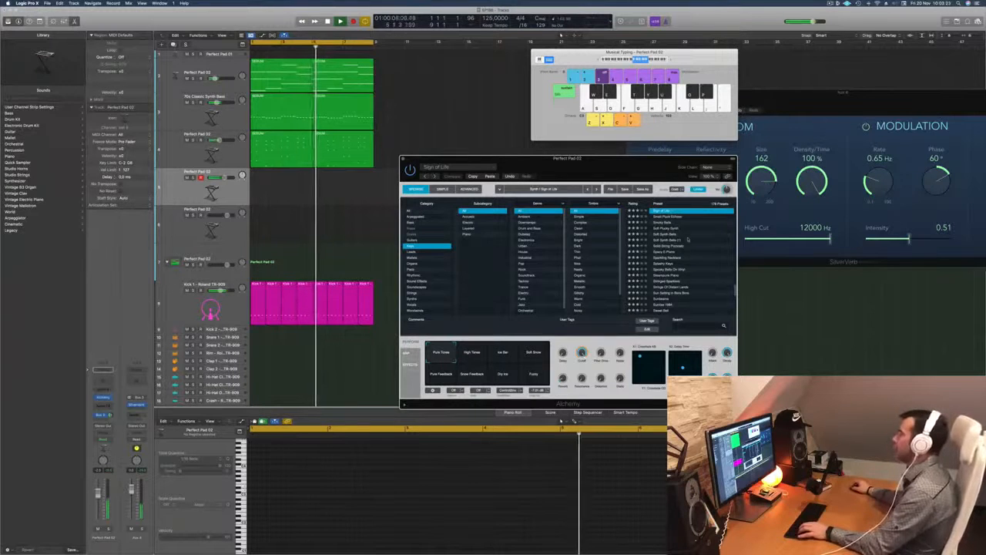
Audition the Spooky Bells On Vinyl and Sunbeams presets over the loop.
scroll(729, 235, down, 2)
click(663, 247)
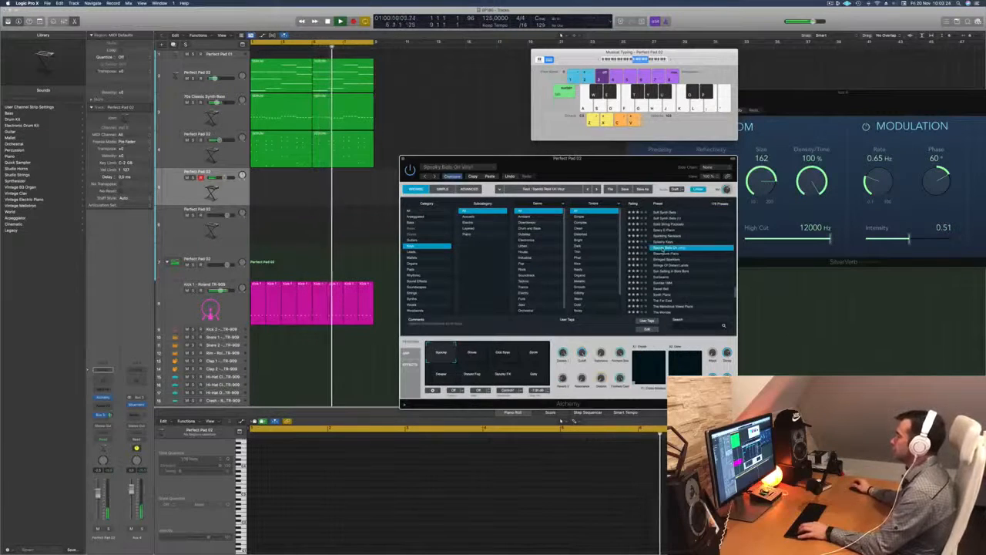
scroll(696, 261, down, 1)
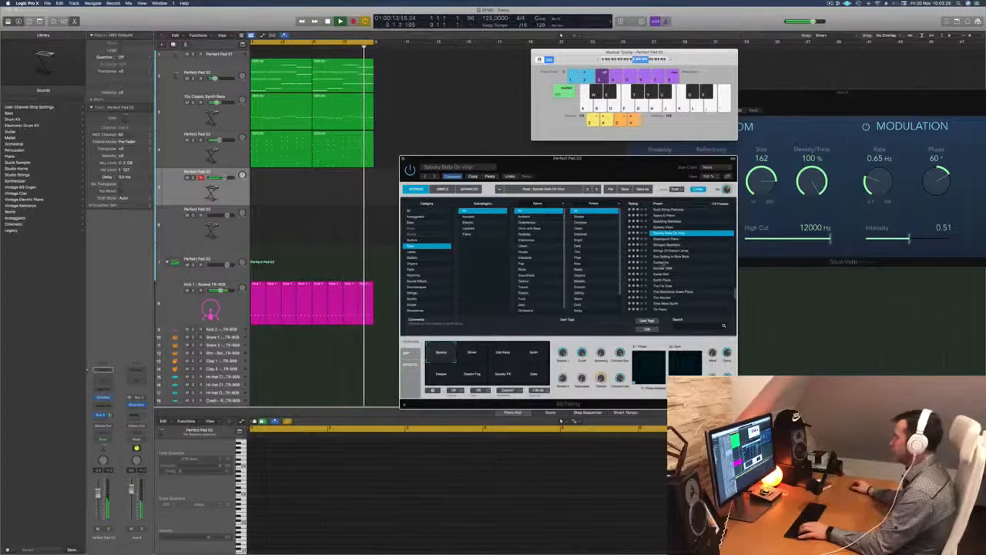
click(664, 263)
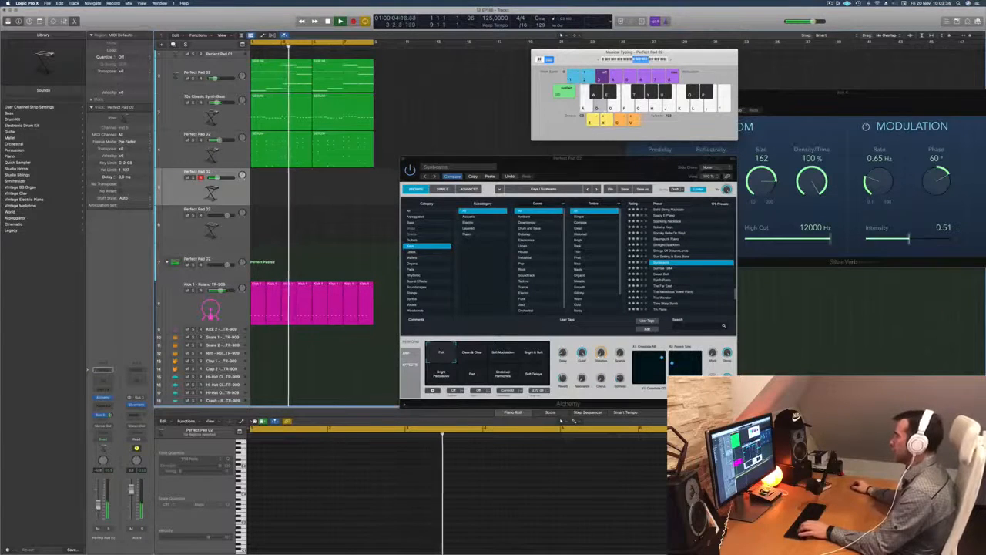
Load the Sweet Bell and The Far East presets in turn to audition them.
click(661, 274)
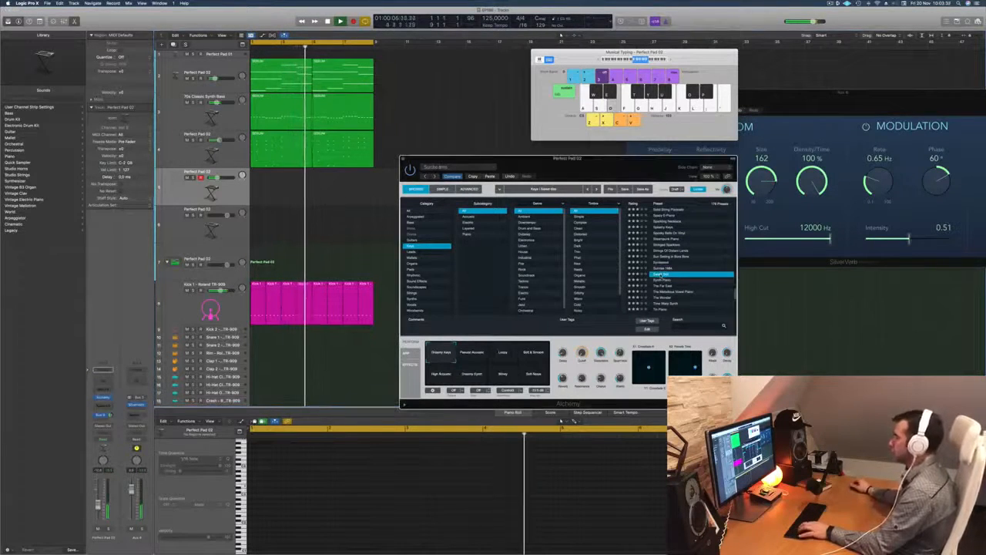
scroll(696, 264, down, 2)
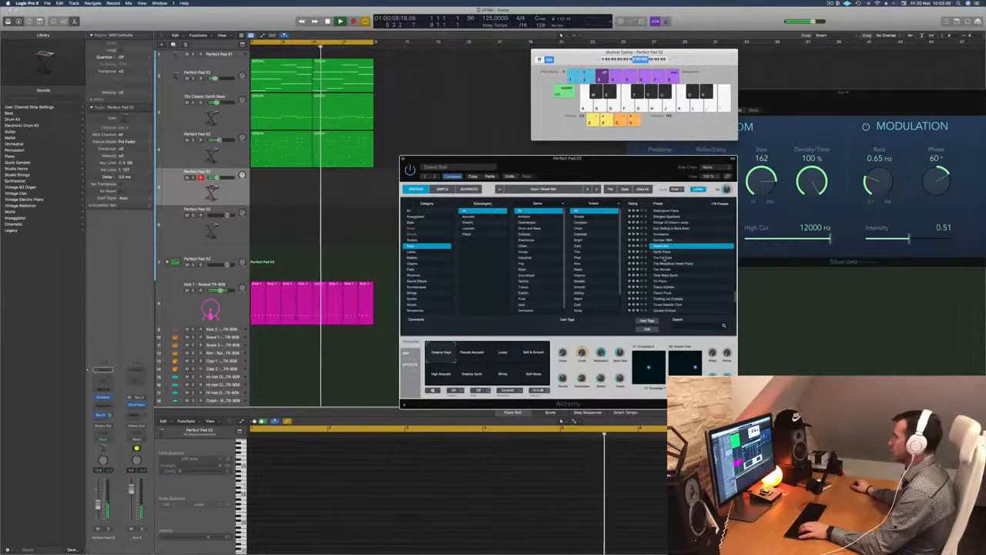
click(664, 259)
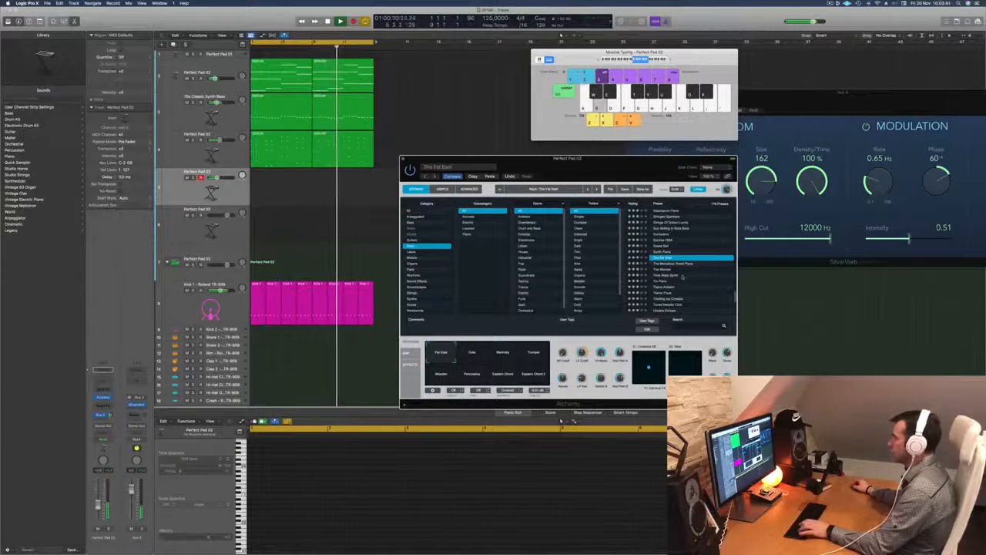
Try the Tin Piano and Titanic Pluck presets over the playing loop.
scroll(682, 276, down, 1)
click(663, 276)
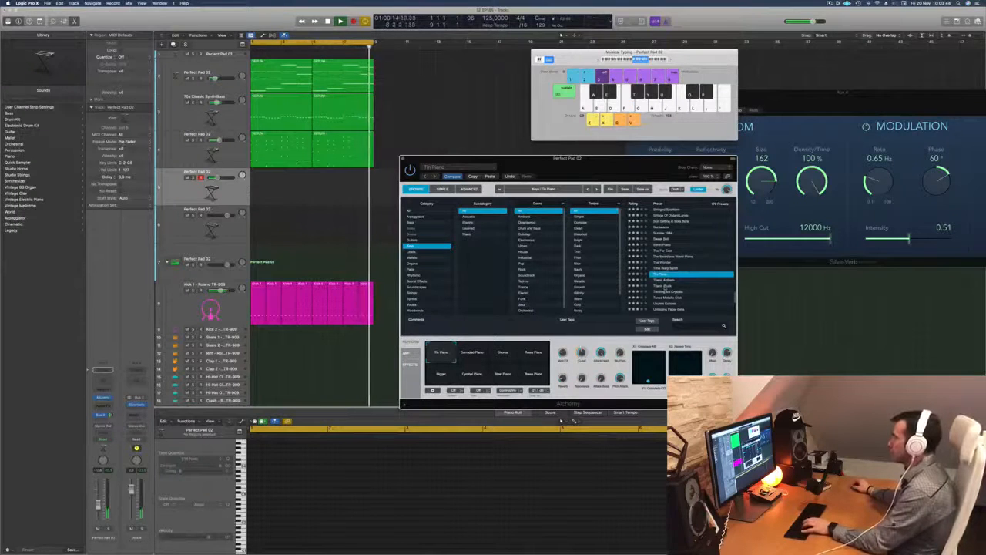
click(665, 286)
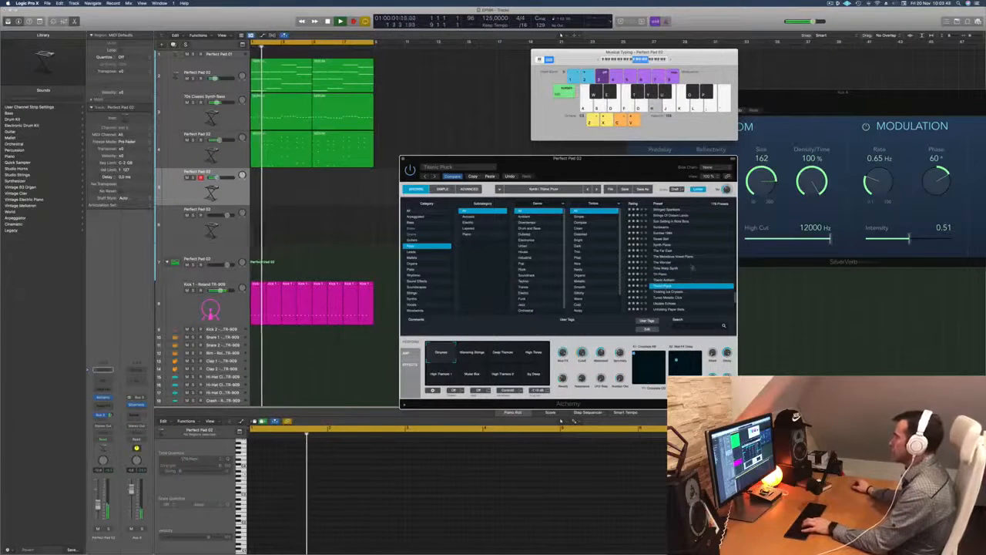
Audition the Unfolding Paper Bells preset and the chorus piano preset two entries below it.
scroll(669, 276, down, 3)
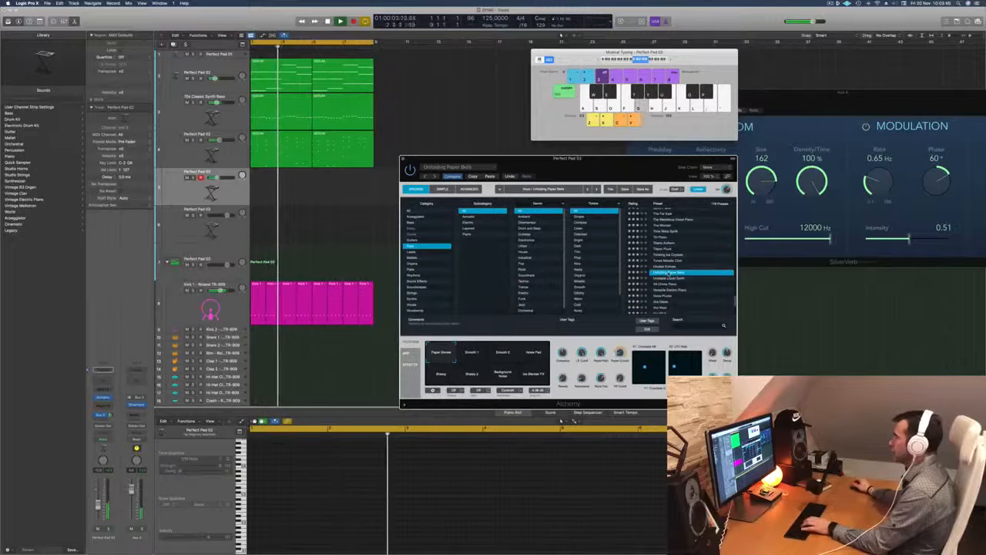
click(669, 260)
key(Down)
key(Down)
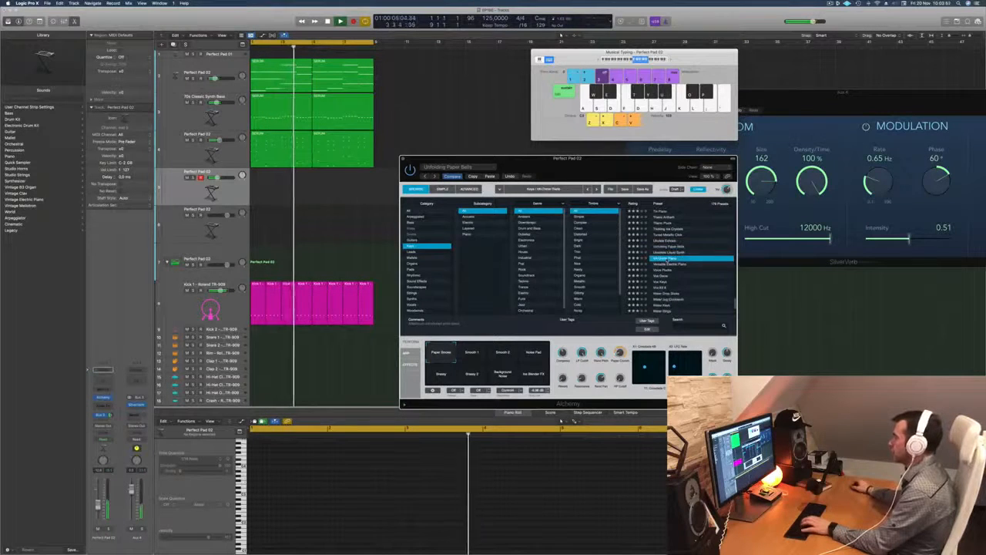
Close the Alchemy plug-in window and stop playback.
drag(549, 163, 577, 150)
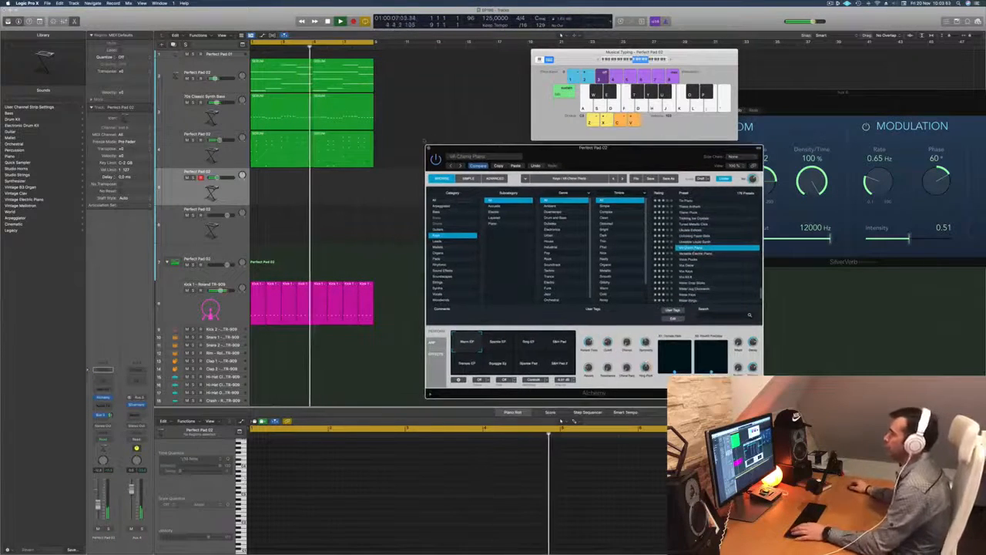
key(super+w)
key(space)
scroll(362, 239, down, 1)
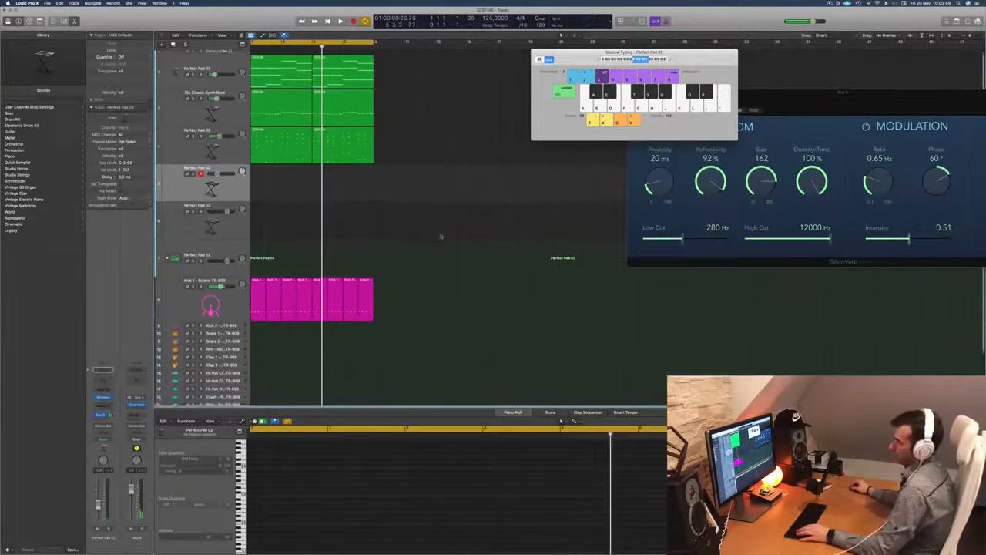
click(261, 290)
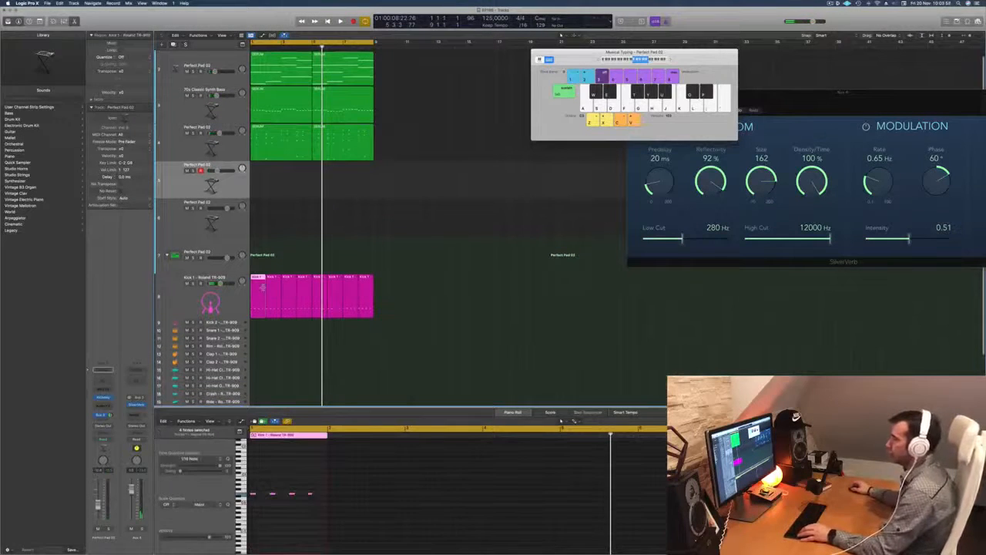
drag(262, 288, 262, 336)
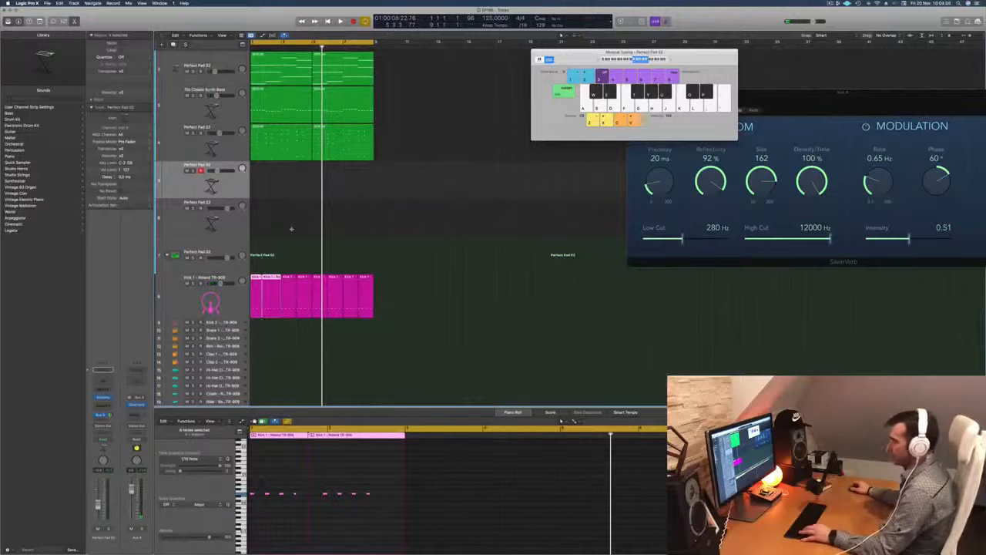
scroll(301, 225, left, 1)
click(270, 266)
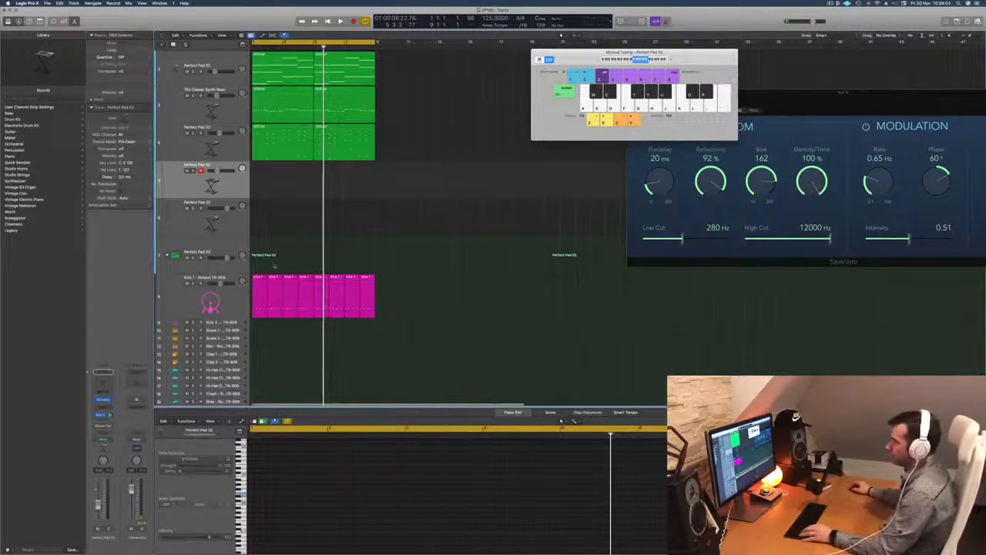
Copy the first kick region onto the Snare 2 track at bar 1 and delete its notes on beats 1 and 3.
drag(259, 295, 252, 341)
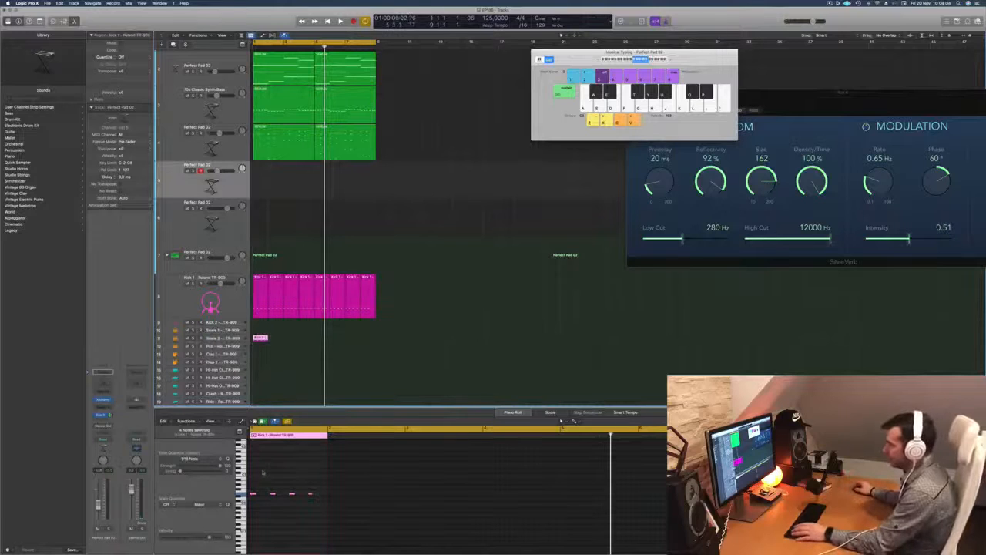
key(space)
drag(265, 485, 250, 501)
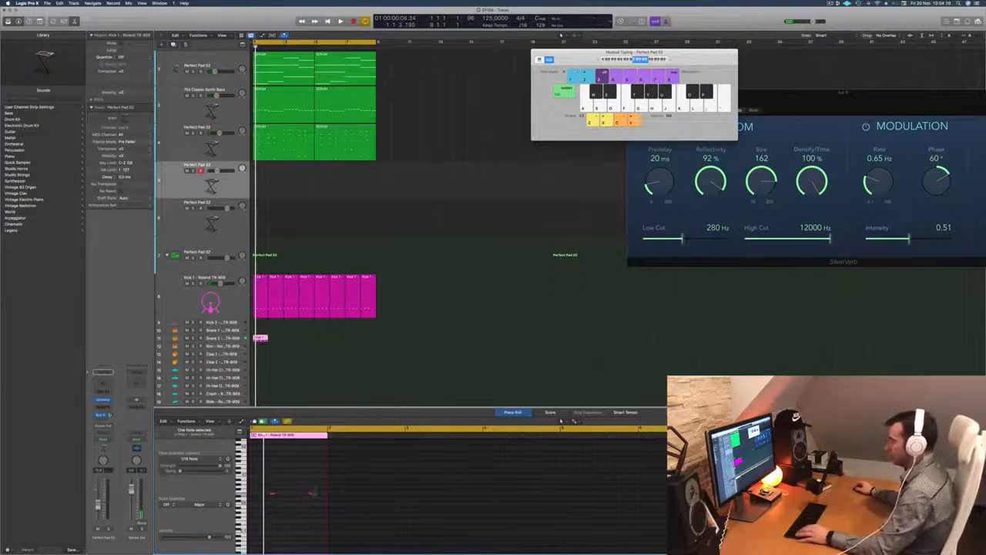
Transpose the two remaining notes in the Snare 2 region and check the sound by replaying the loop.
drag(314, 488, 270, 505)
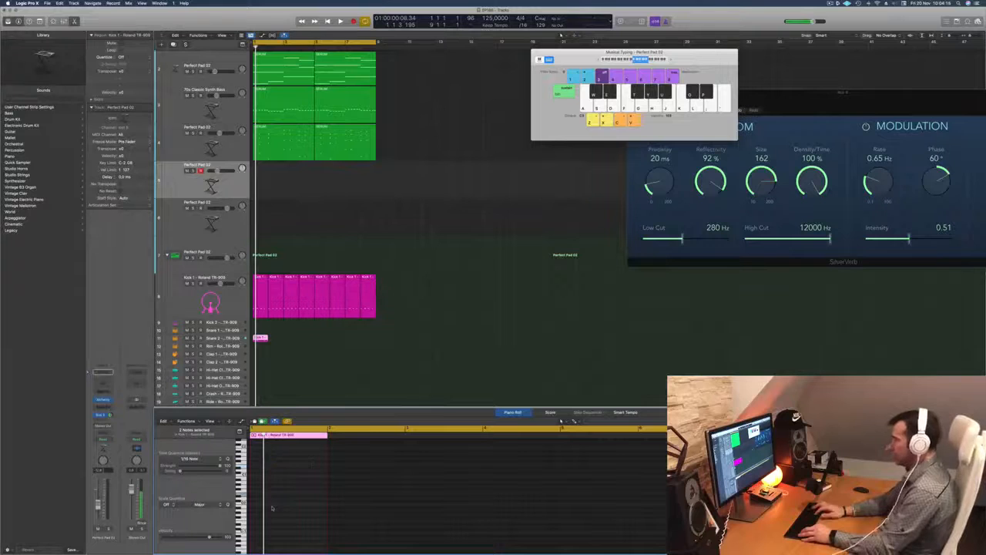
key(space)
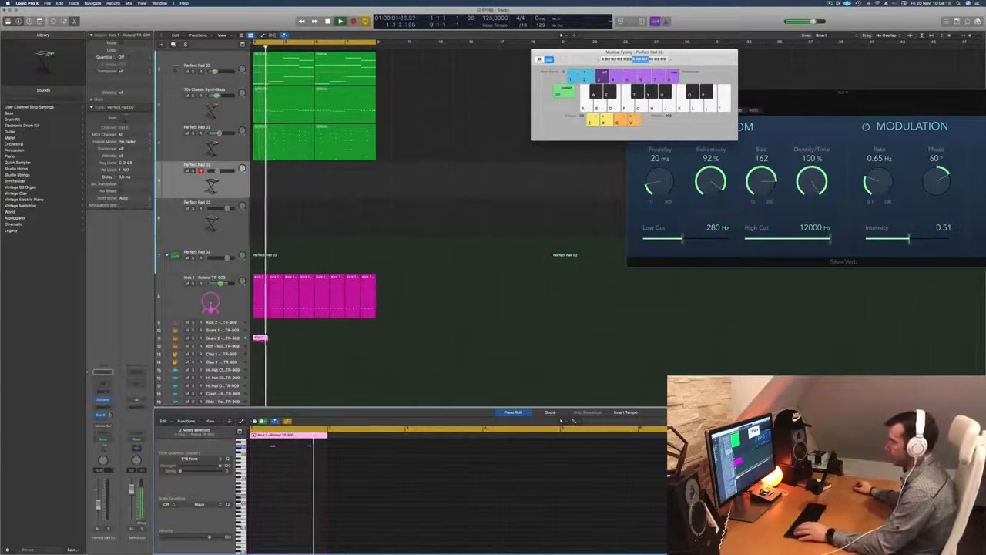
key(space)
key(space)
key(space)
scroll(263, 340, right, 1)
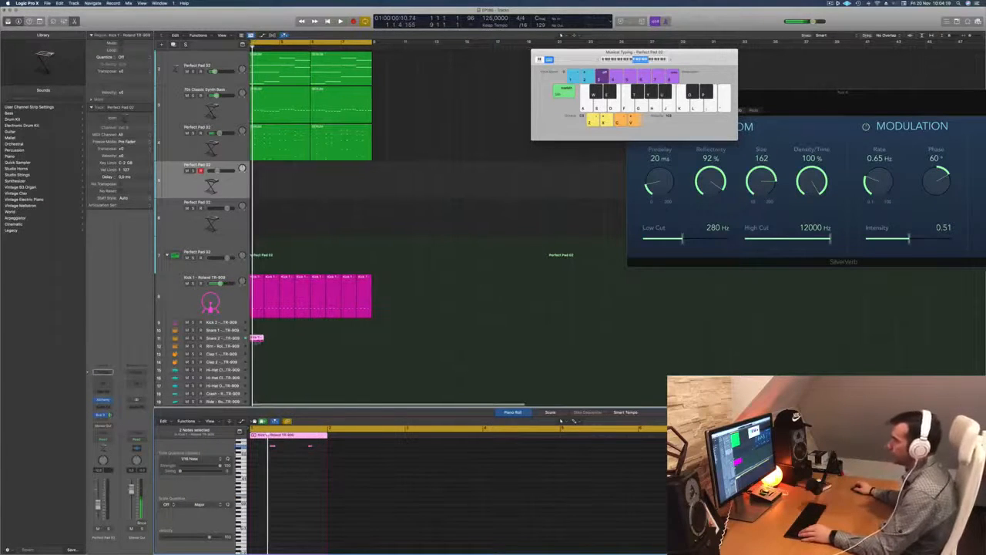
Duplicate the one-bar Snare 2 region across all eight bars of the loop and play it.
drag(257, 337, 338, 342)
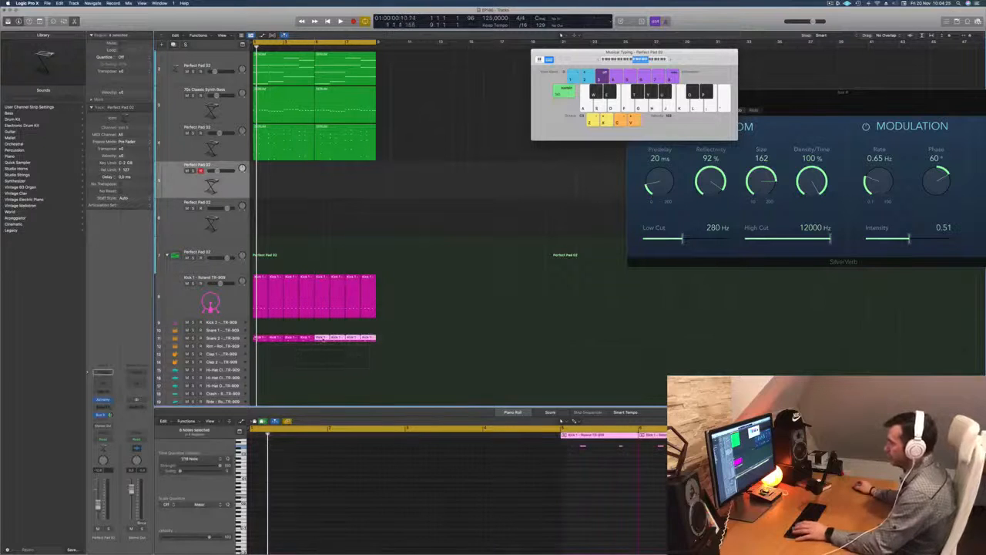
key(space)
Dismiss the System Overload alert and undo the accidental move of the snare regions onto a Perfect Pad track.
drag(401, 336, 537, 179)
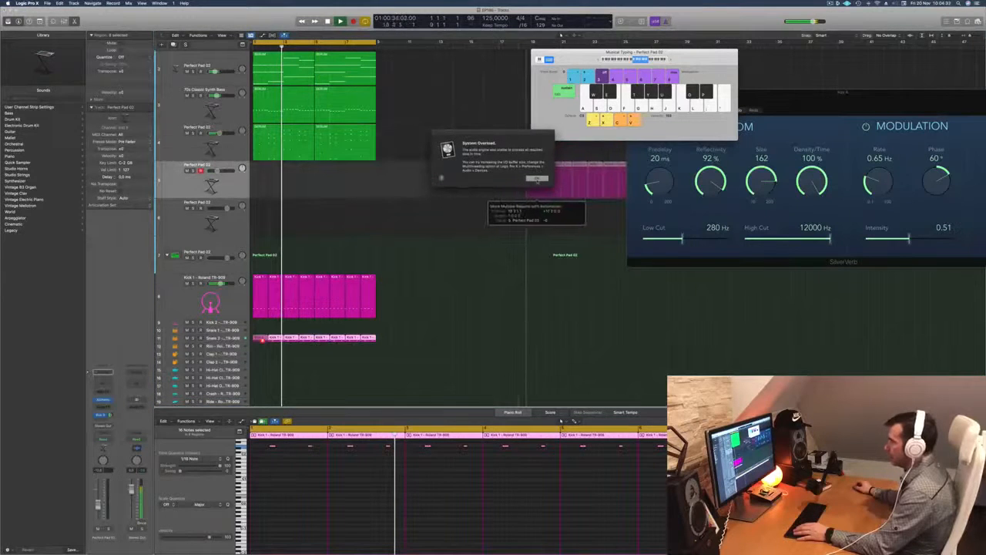
click(538, 179)
key(super+z)
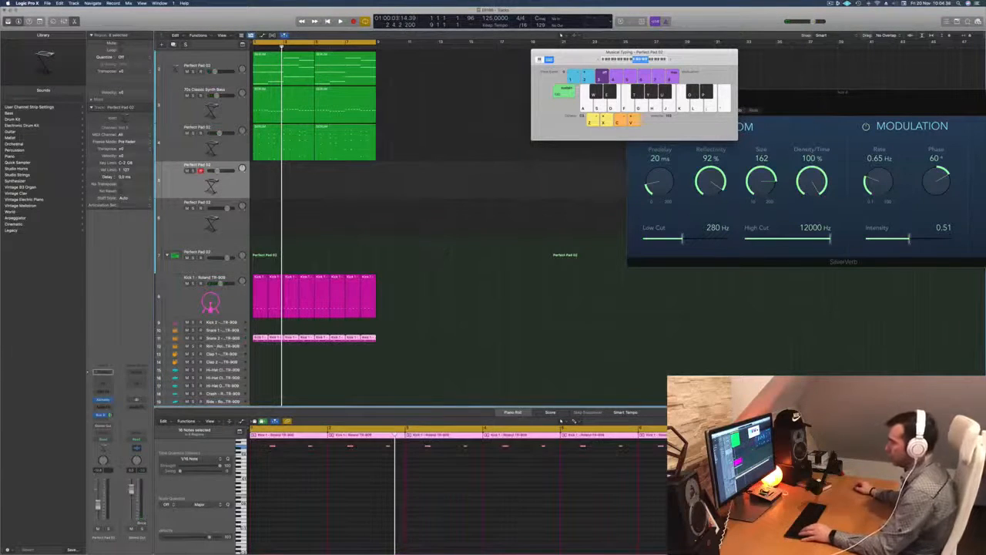
Move all eight snare regions up to the Snare 1 track, select that track, and check them in playback.
drag(259, 338, 260, 331)
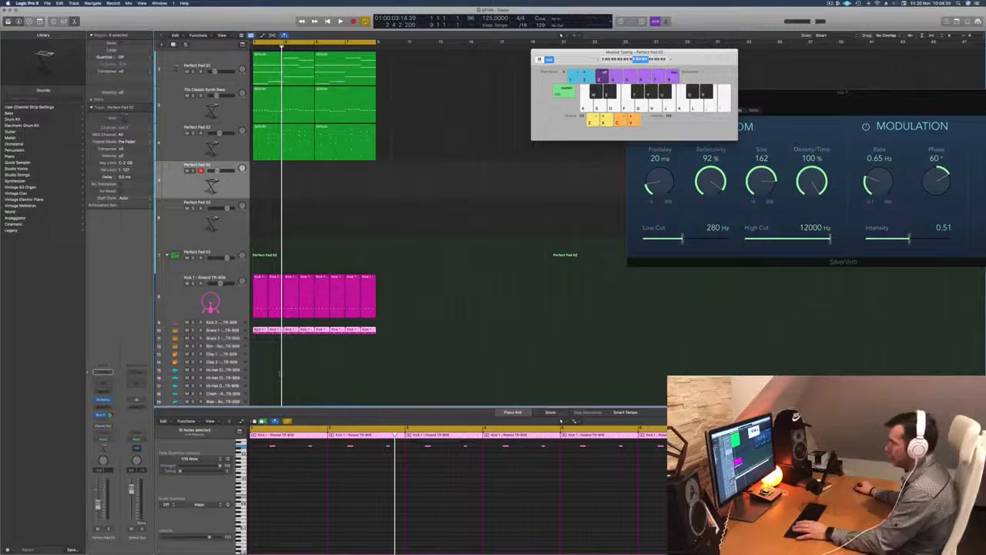
key(space)
click(224, 332)
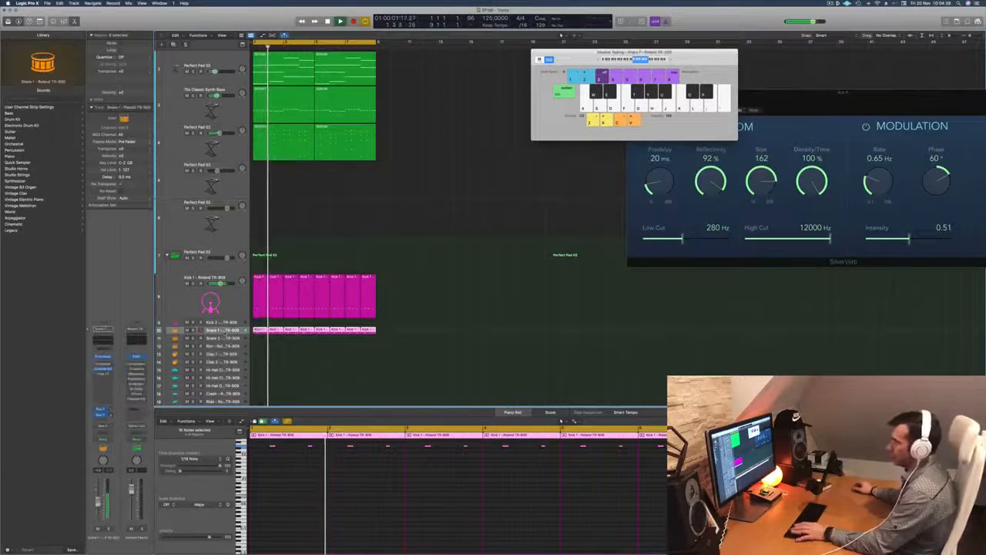
key(space)
Audition the Snare 1 notes within the loop and lower the Snare 1 channel volume slightly.
click(276, 496)
key(space)
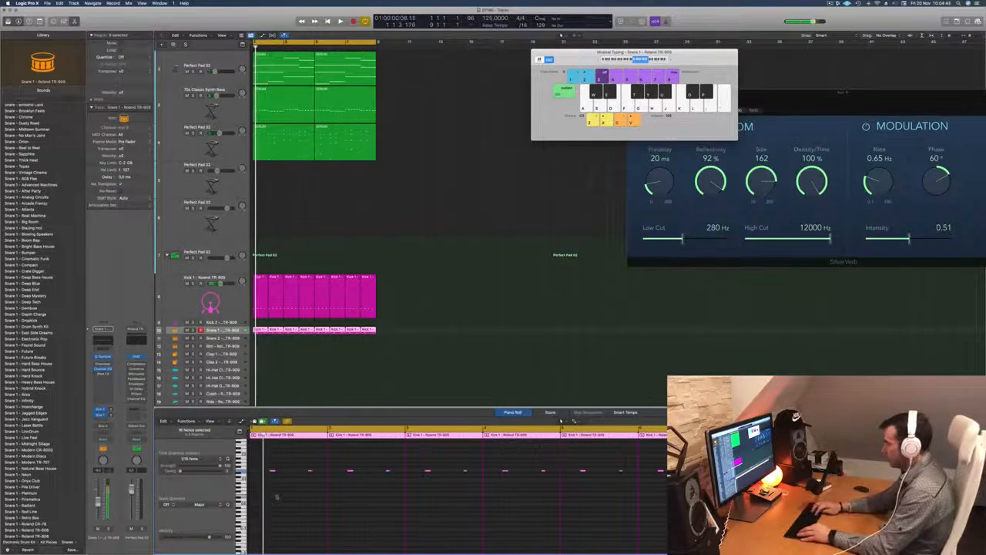
key(space)
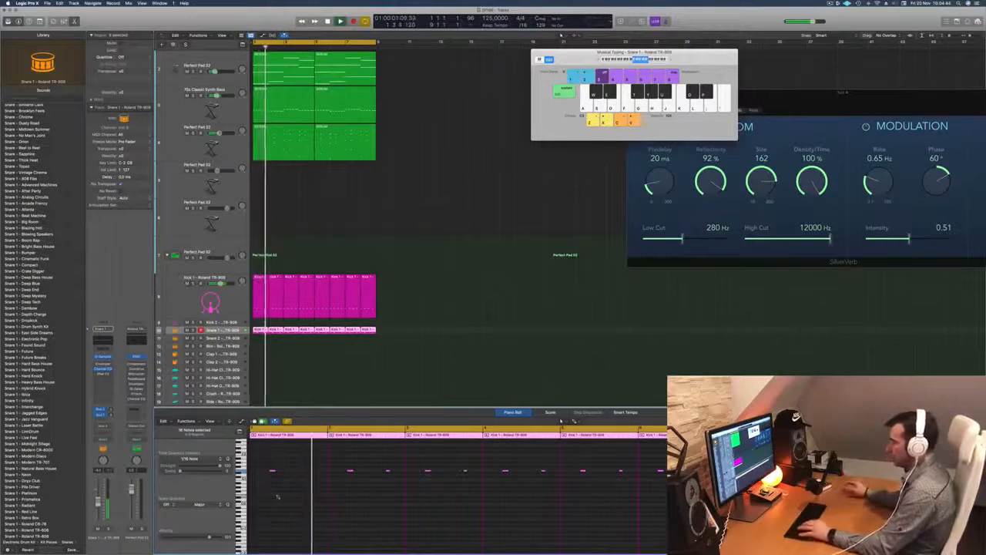
key(space)
key(space)
drag(97, 501, 98, 507)
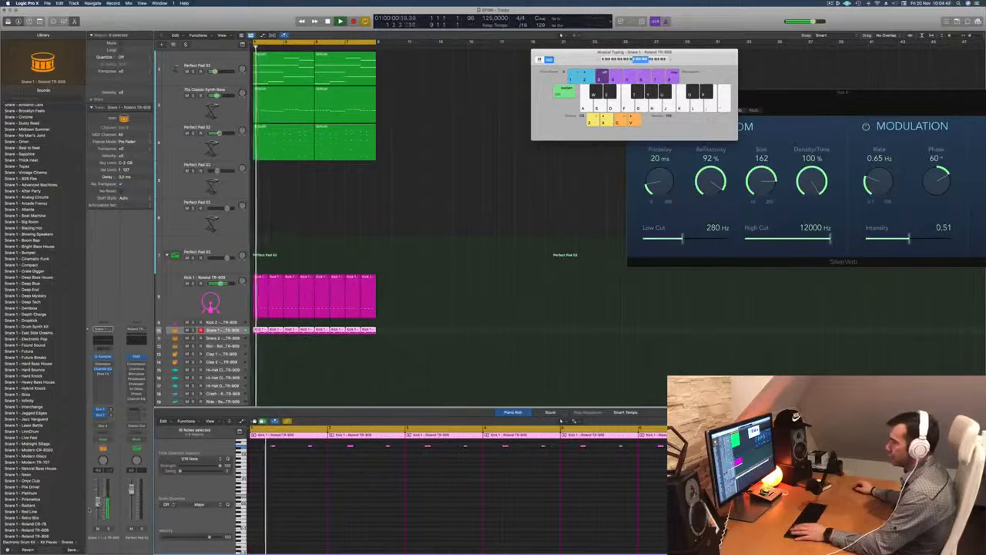
Replay the loop several times from the start to judge the Snare 1 part against the kick and chords.
scroll(365, 325, down, 1)
scroll(365, 325, down, 4)
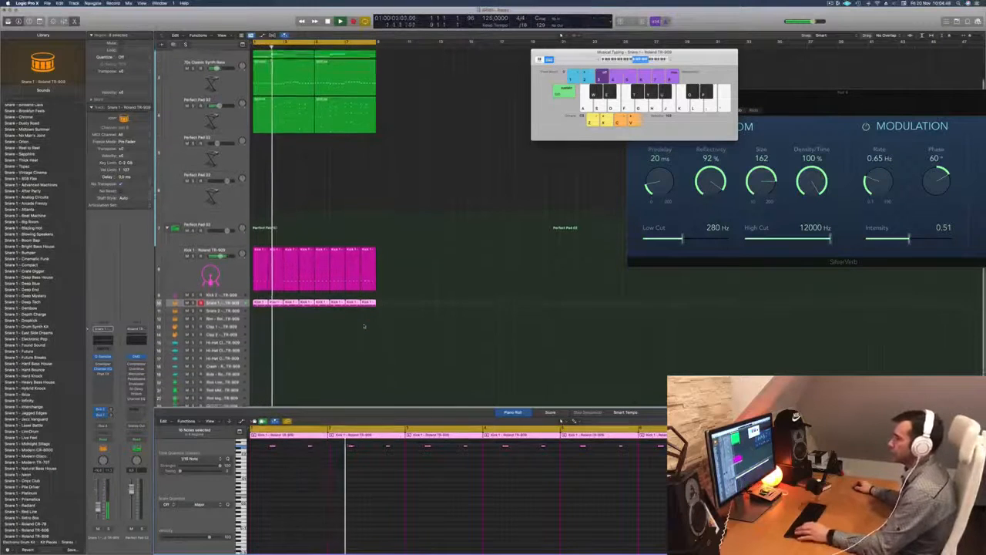
key(space)
key(space)
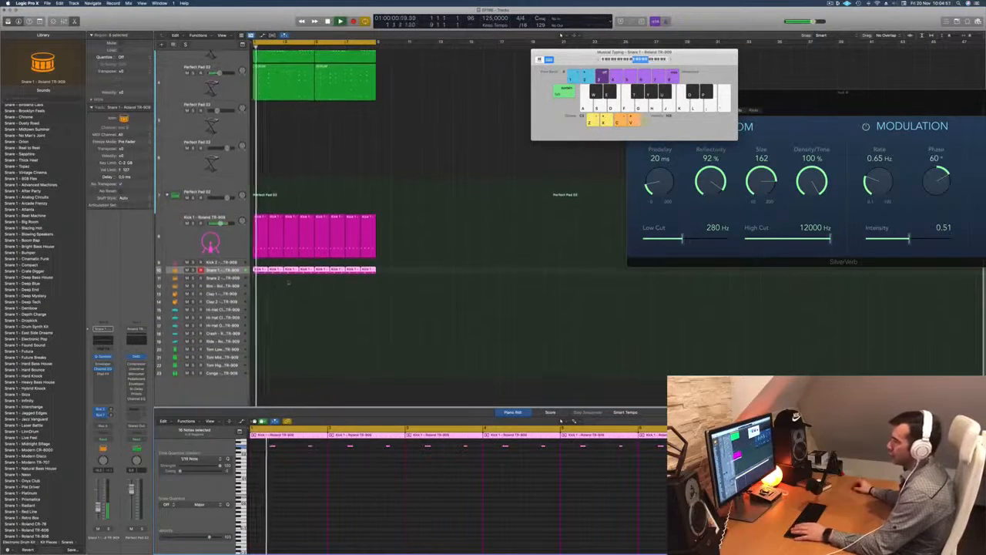
key(space)
key(space)
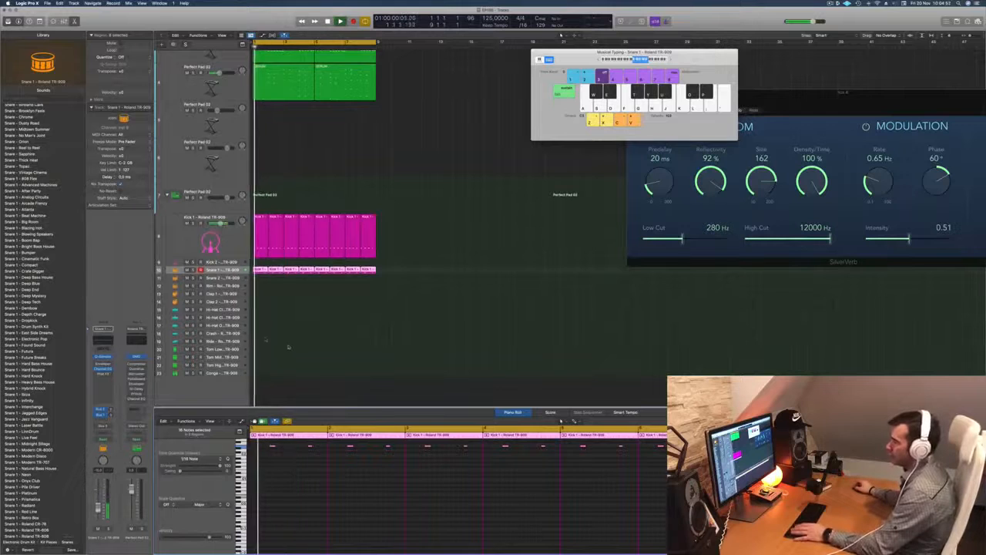
click(269, 298)
key(space)
key(space)
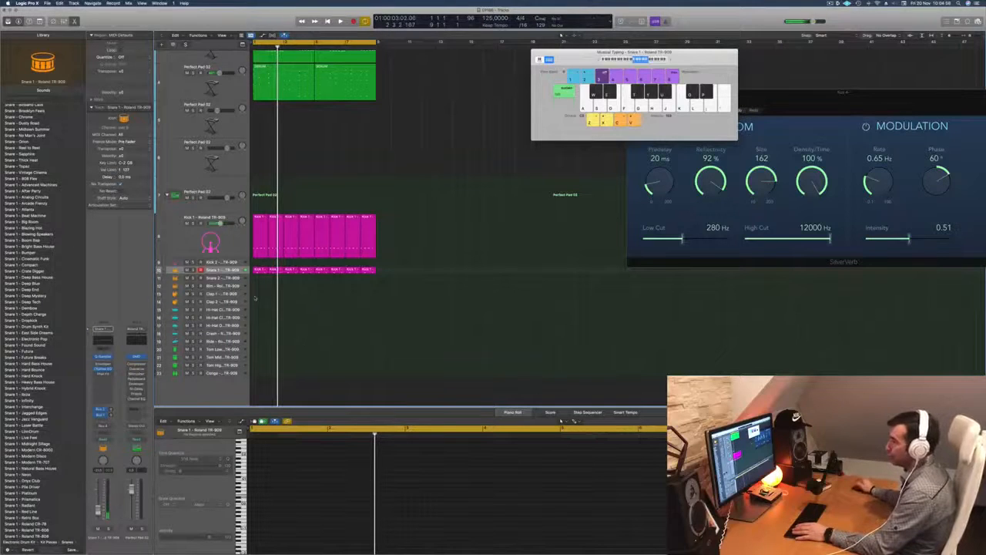
Copy the first Snare 1 region to the first Hi-Hat track and shift and duplicate its notes into four off-beat hits.
click(261, 269)
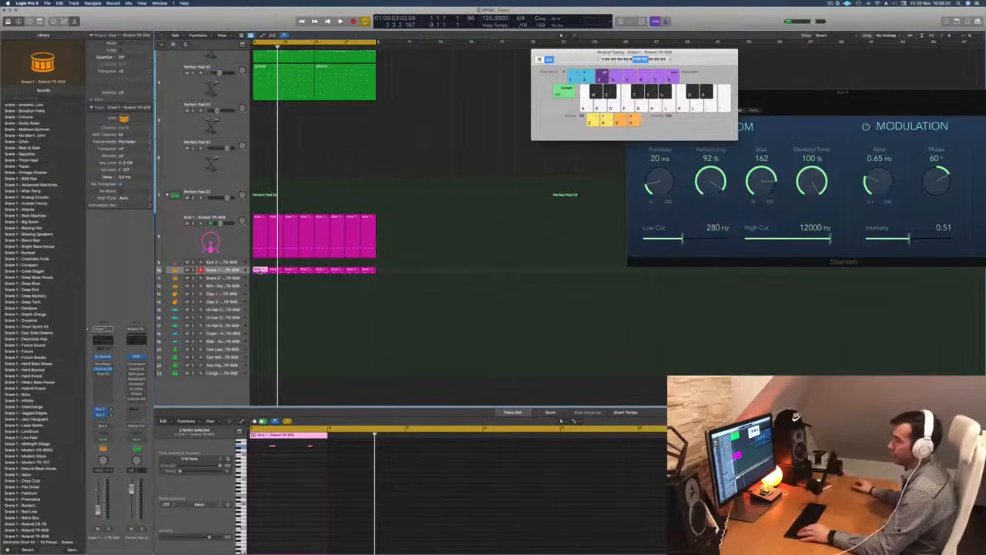
drag(261, 269, 261, 309)
drag(264, 456, 324, 460)
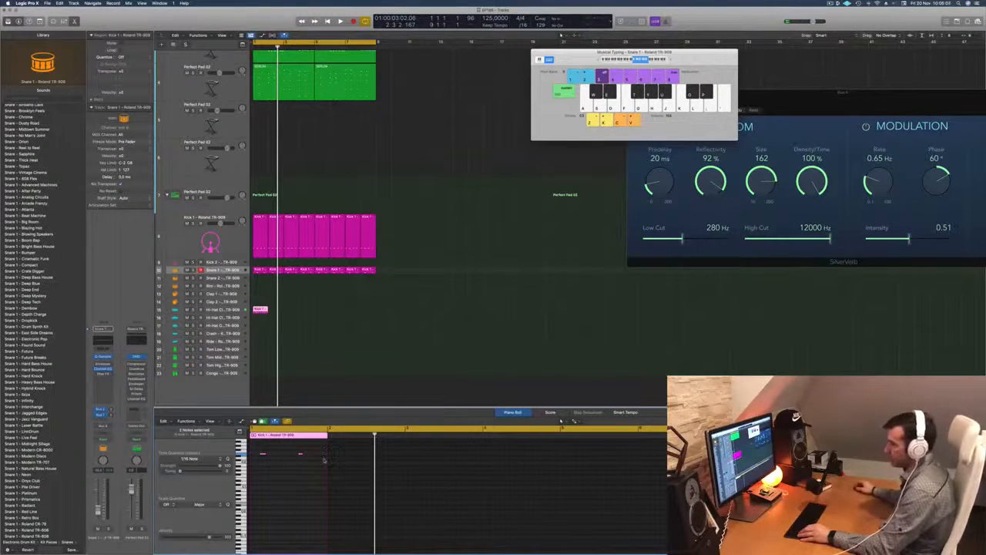
drag(263, 456, 279, 467)
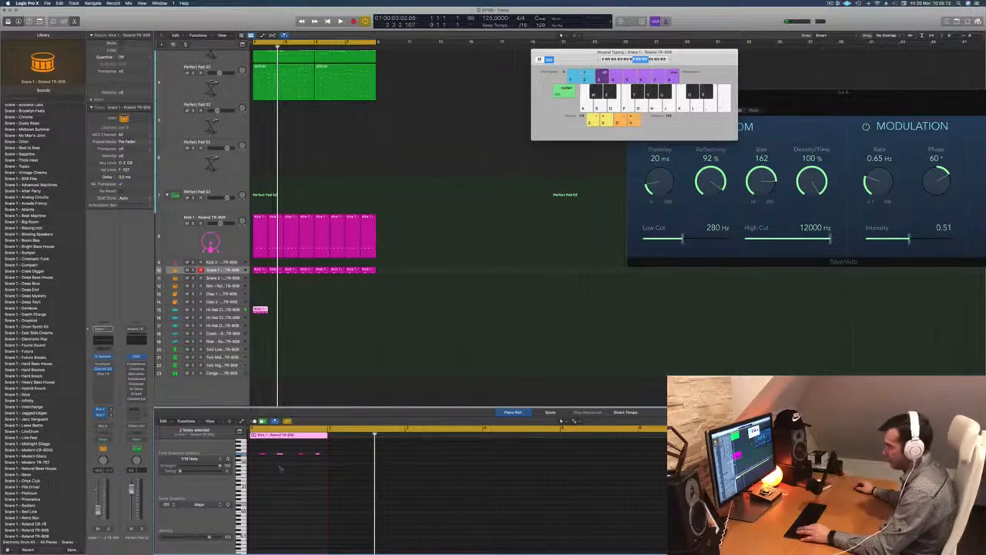
Repeat the one-bar hi-hat region along its track so it fills all eight bars of the loop.
key(space)
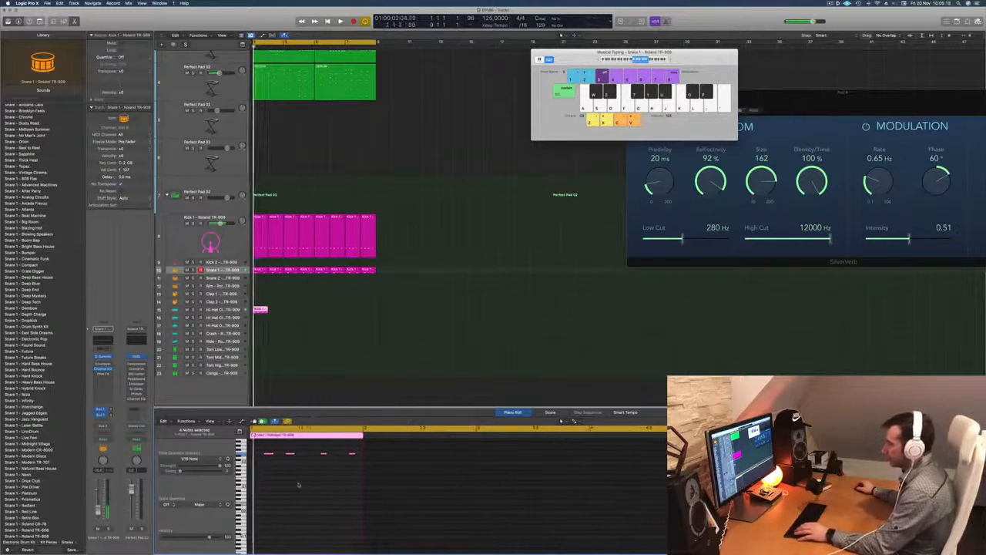
drag(261, 310, 316, 312)
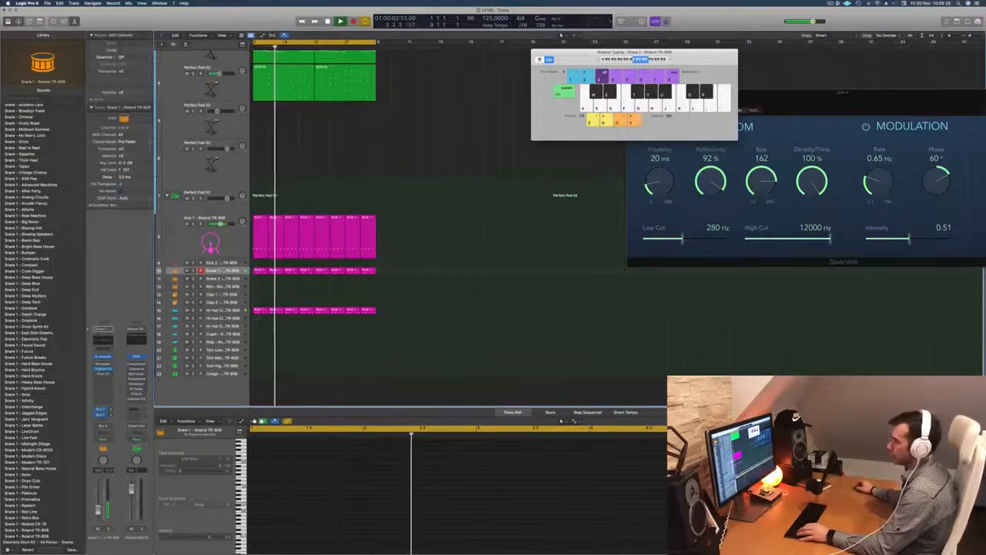
Copy the first Snare 1 region onto the Tom Low track and transpose its notes down two octaves.
drag(258, 271, 260, 349)
drag(272, 484, 344, 451)
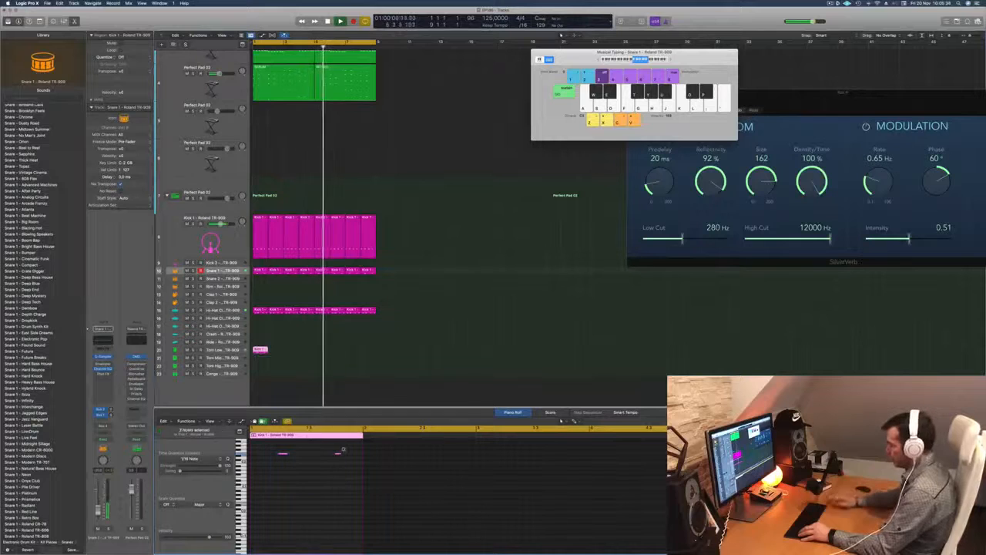
key(alt+shift+Down)
key(alt+shift+Up)
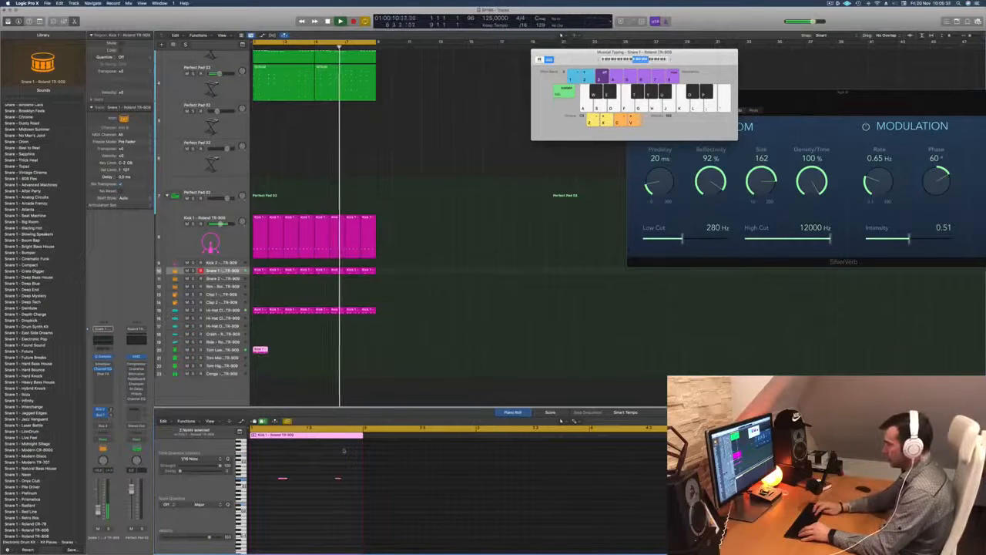
key(alt+shift+Down)
key(Return)
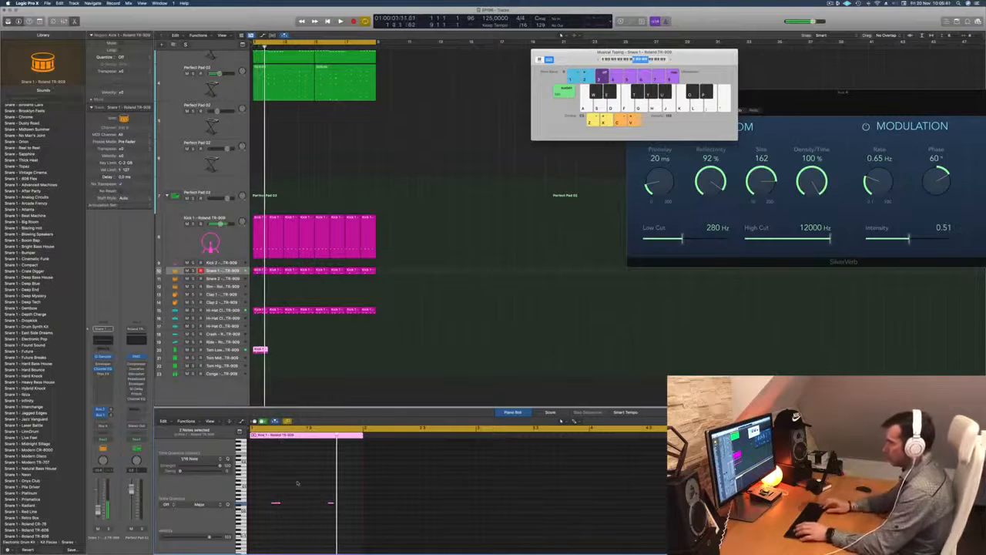
key(Return)
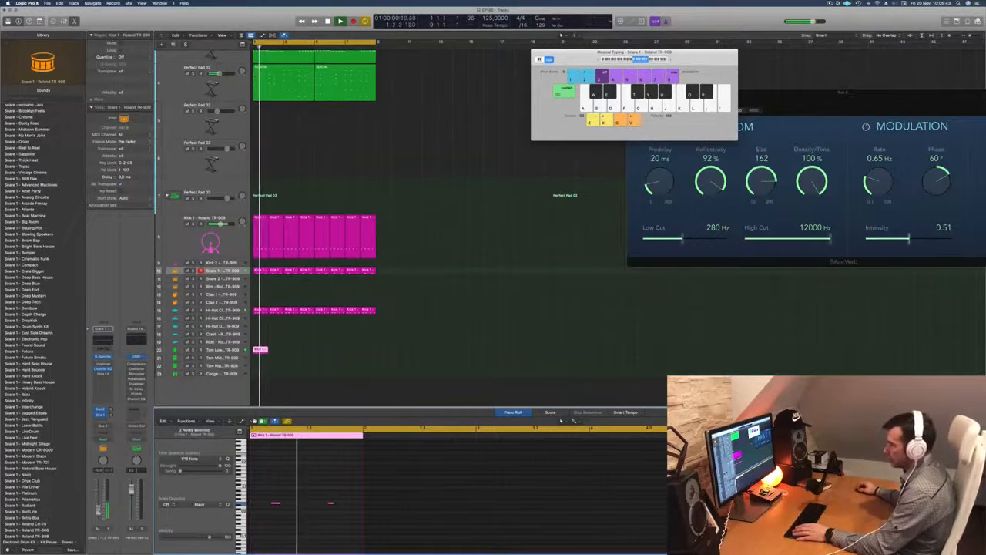
Shift the second note of the Tom Low region later, close to the end of the bar, checking its timing in playback.
drag(325, 495, 343, 519)
key(Return)
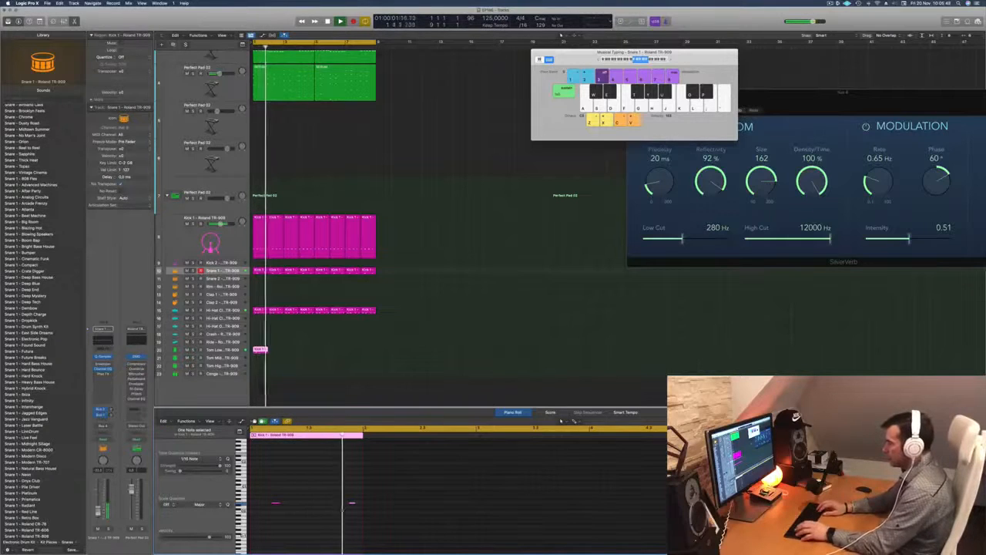
key(Return)
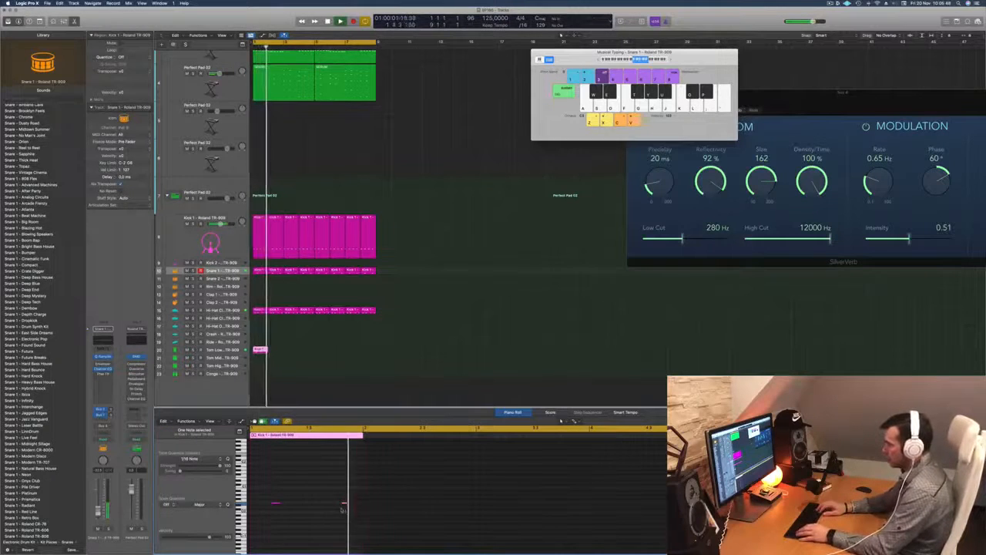
key(Return)
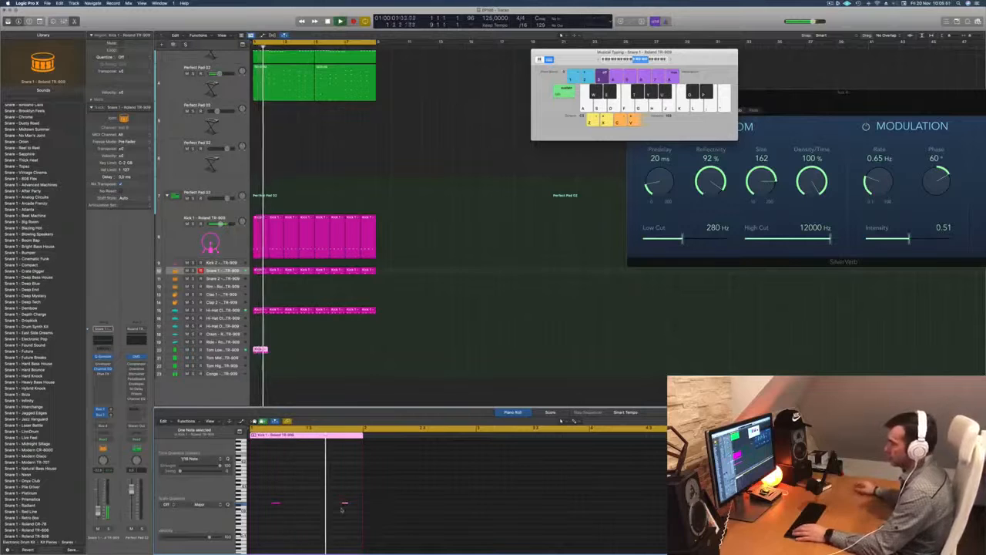
key(Return)
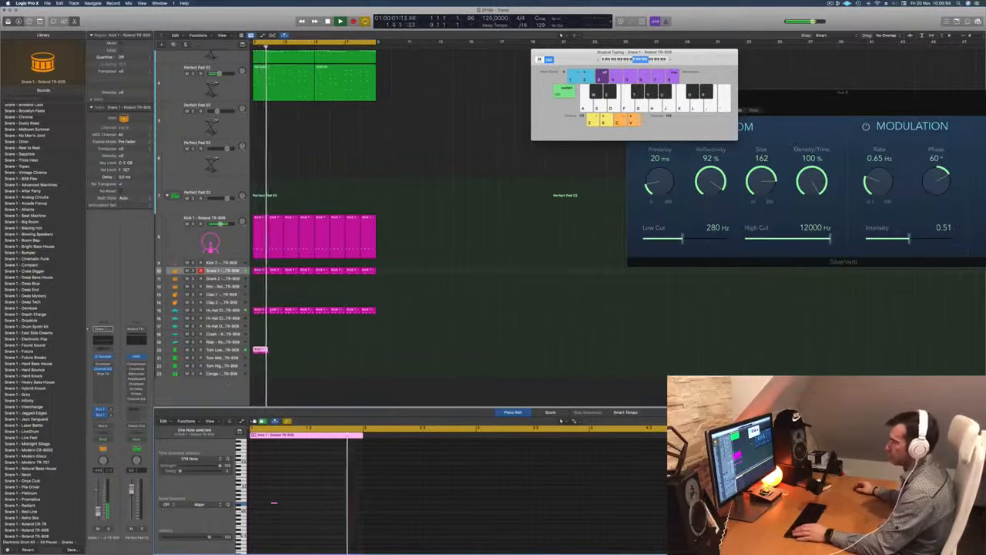
key(Return)
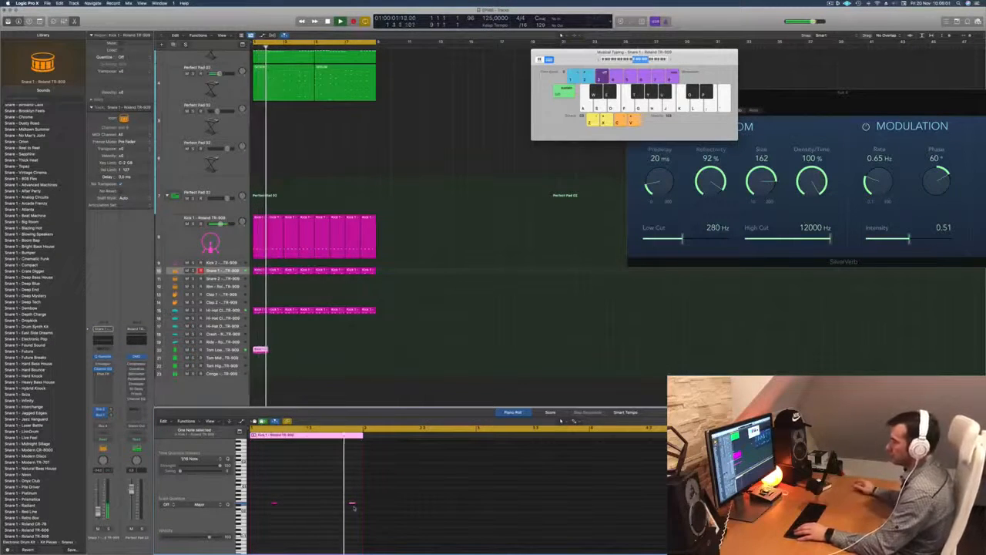
key(Return)
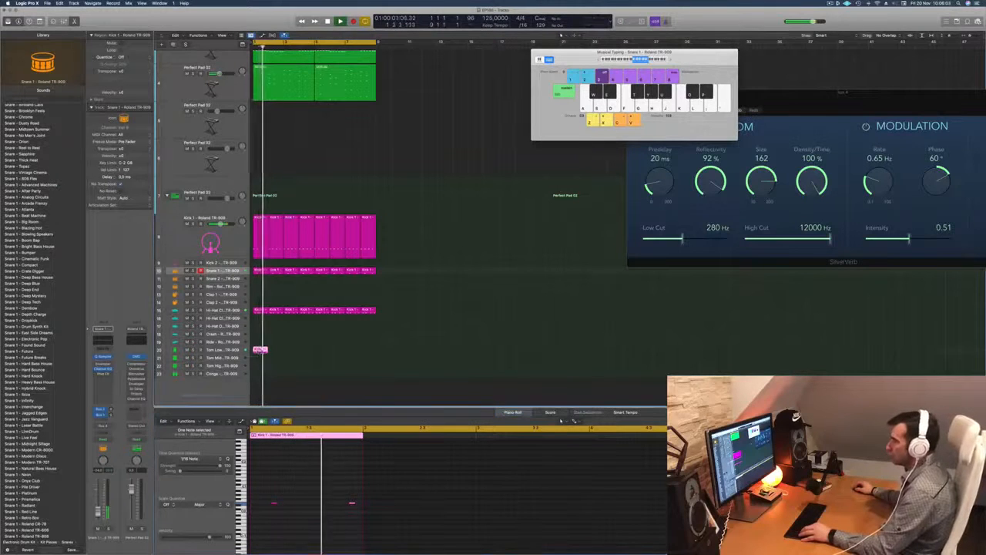
Repeat the Tom Low region along its track to fill the eight-bar loop and play it from the start.
drag(262, 350, 323, 353)
shift+click(259, 351)
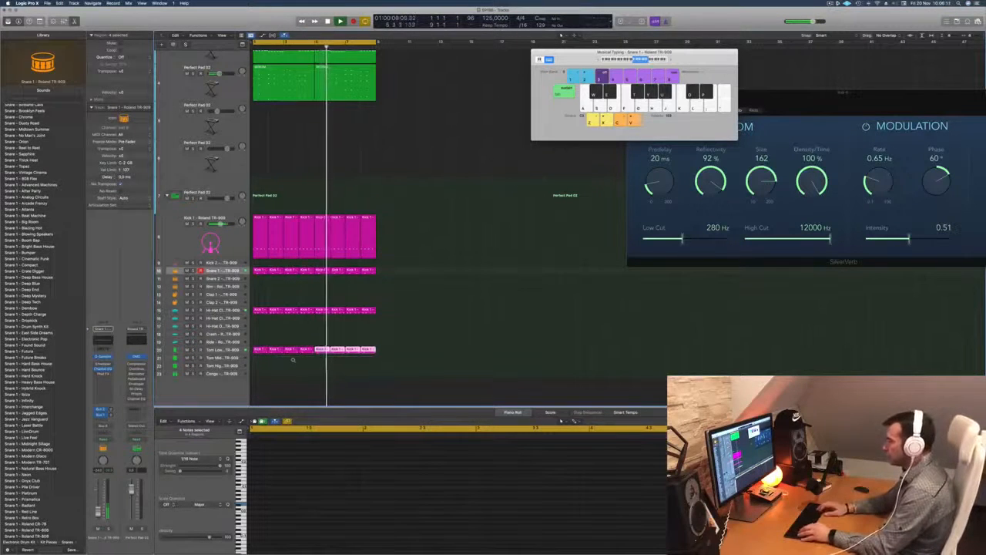
key(Return)
click(252, 337)
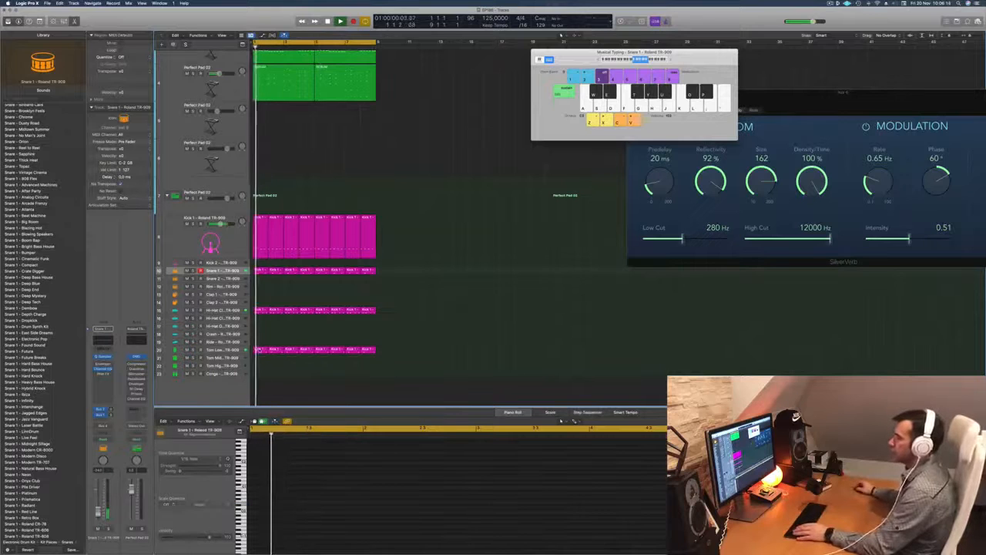
Copy the first Tom Low region onto the Tom Mid track and try its notes an octave higher and back.
click(259, 349)
drag(258, 349, 259, 359)
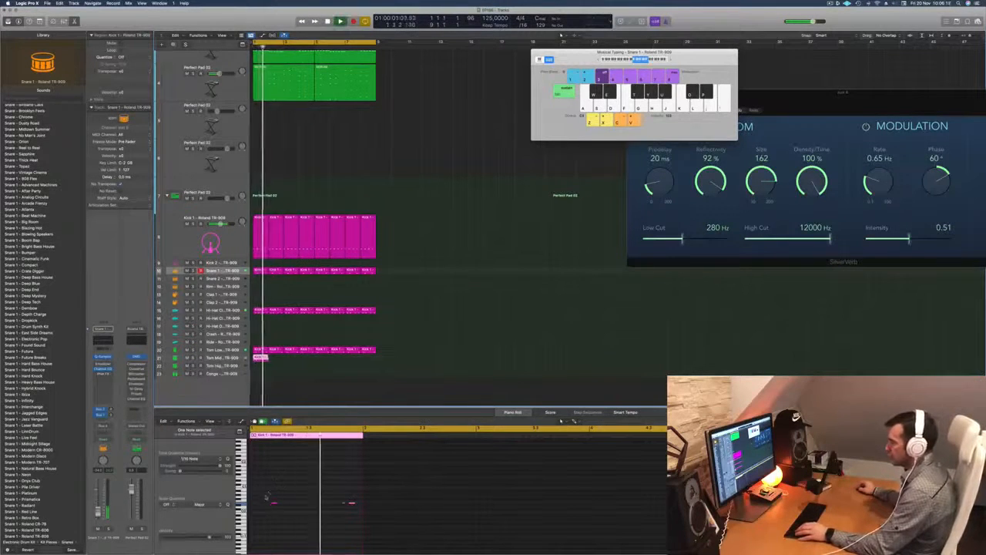
drag(266, 496, 368, 515)
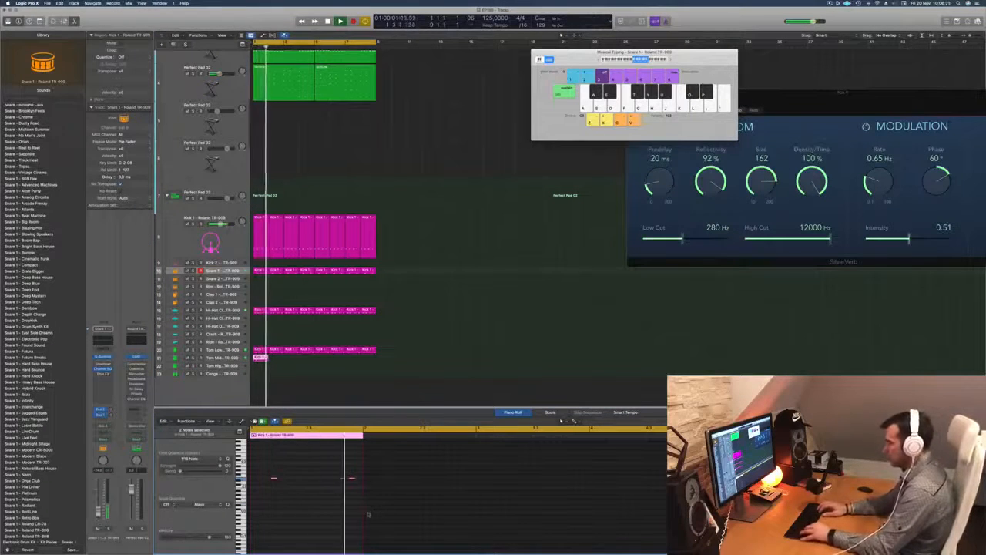
key(alt+shift+Down)
key(super+Right)
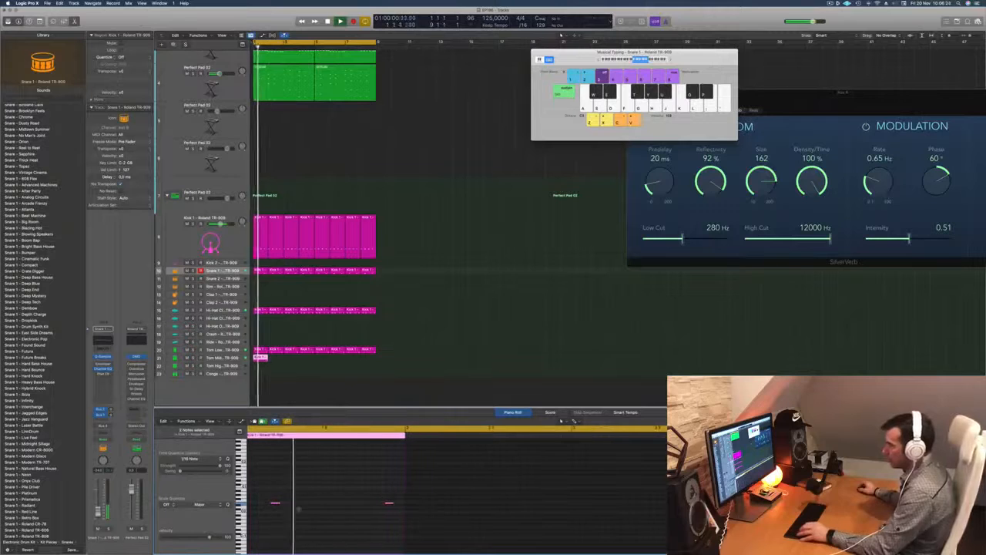
Move the first note of the Tom Mid region later and its second note earlier in the bar.
mouse_move(275, 504)
mouse_down()
mouse_move(296, 505)
mouse_move(274, 505)
mouse_up()
click(275, 503)
key(alt+Right)
key(alt+Right)
key(alt+Right)
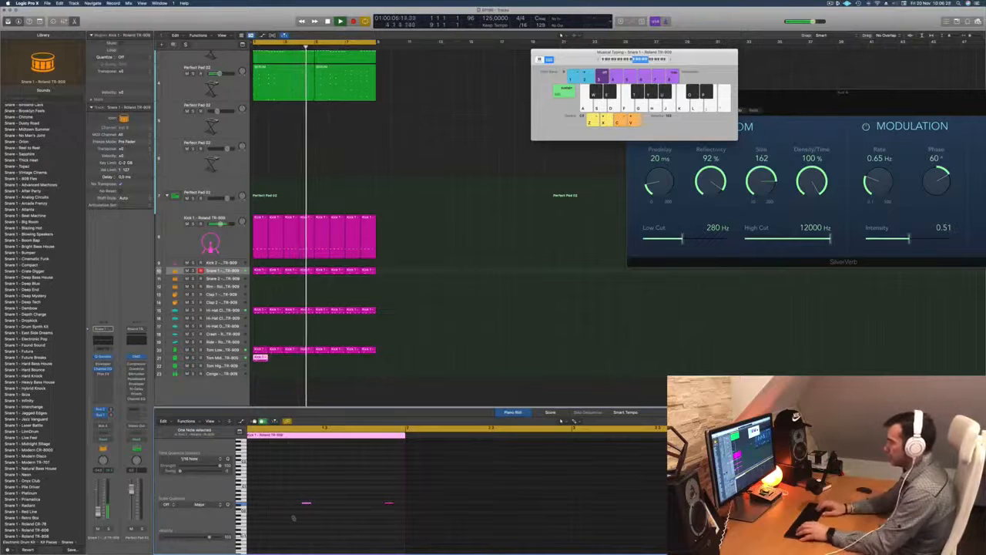
key(space)
key(space)
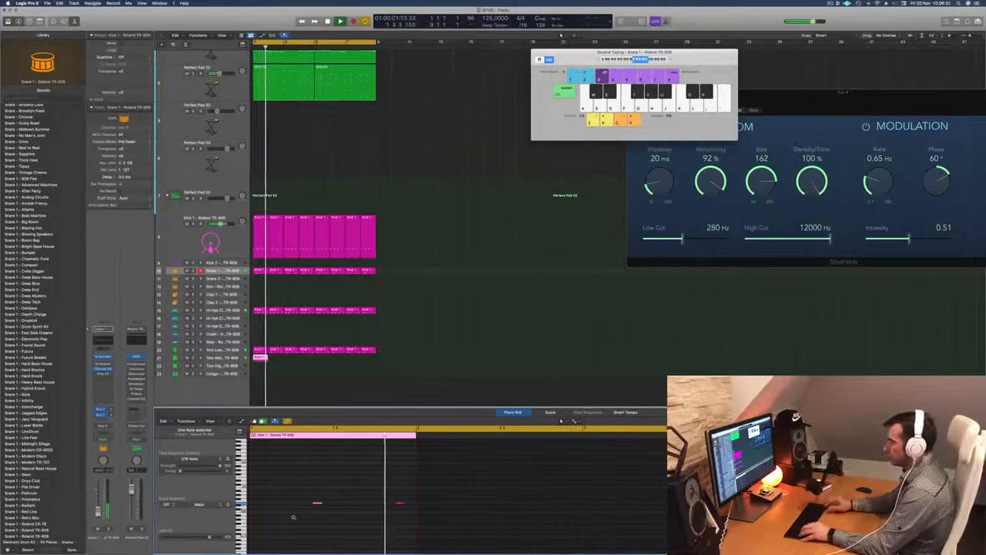
click(400, 504)
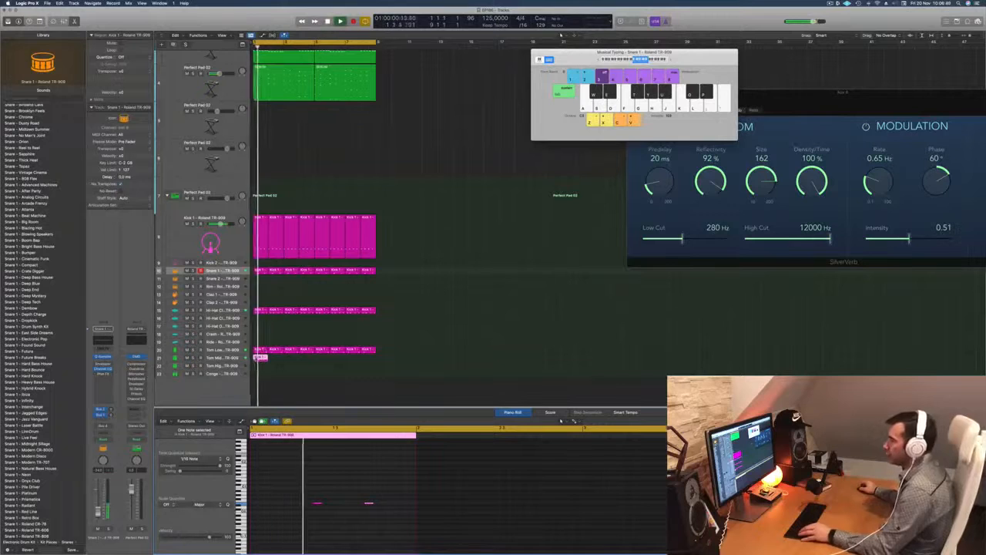
Repeat the Tom Mid region across the eight-bar loop and transpose all its notes down one octave.
drag(260, 357, 287, 359)
drag(288, 362, 323, 362)
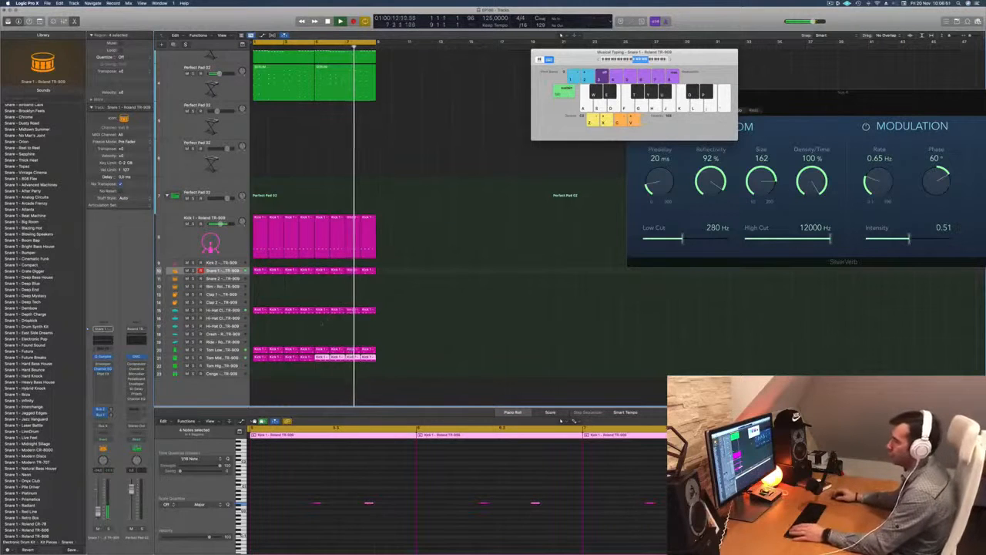
click(229, 358)
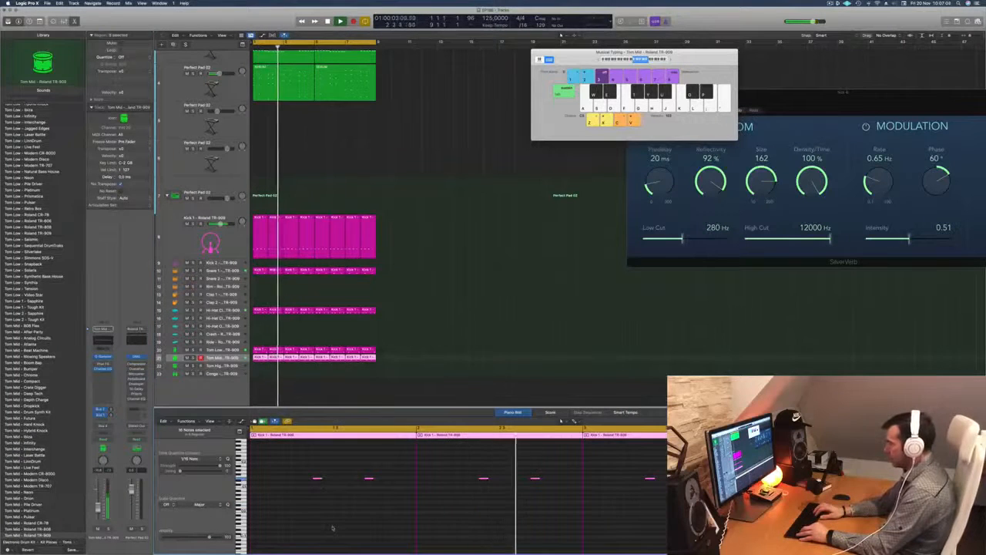
scroll(333, 528, up, 2)
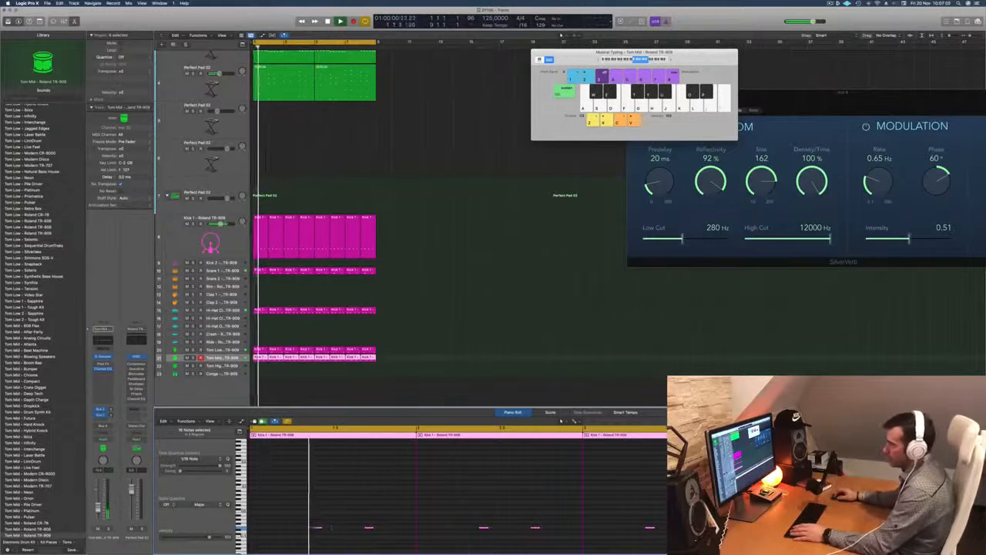
Solo the Tom Low, Tom Mid, Kick 1, hi-hat and Snare 1 tracks and play the groove from the start.
key(ctrl+s)
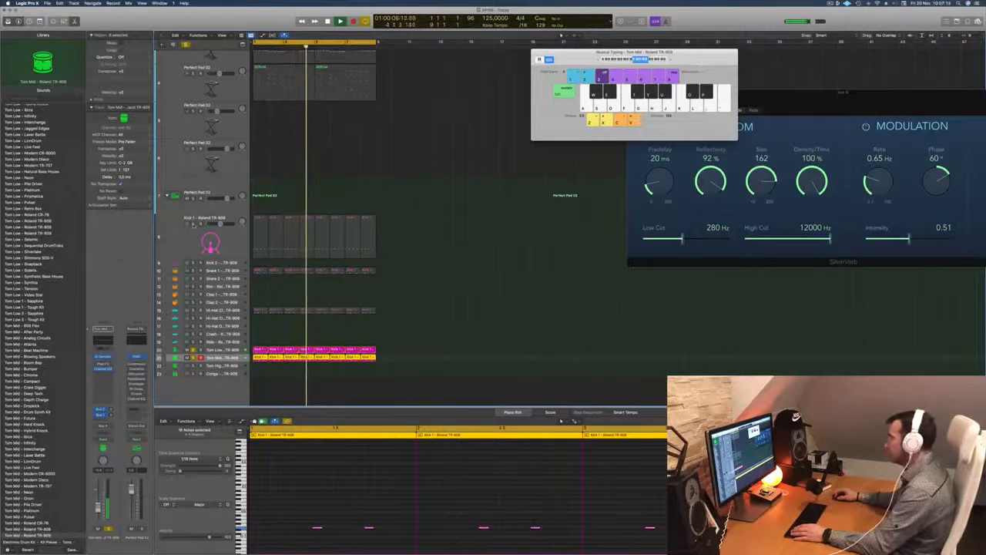
click(192, 226)
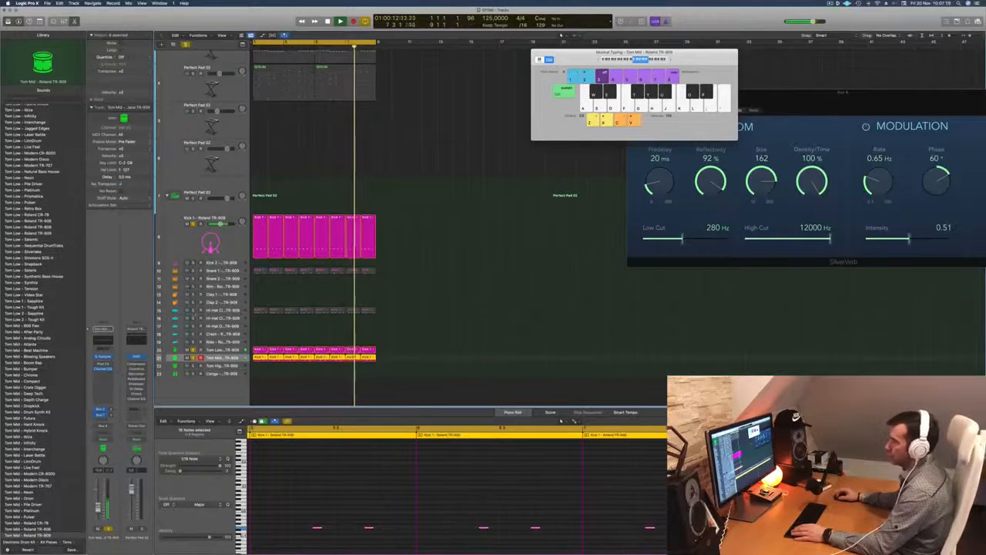
click(187, 311)
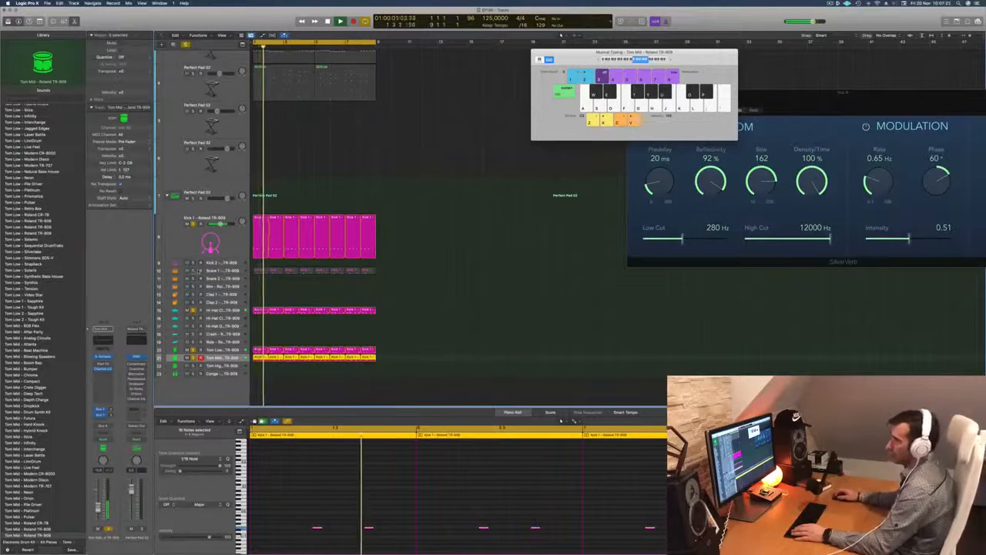
click(187, 271)
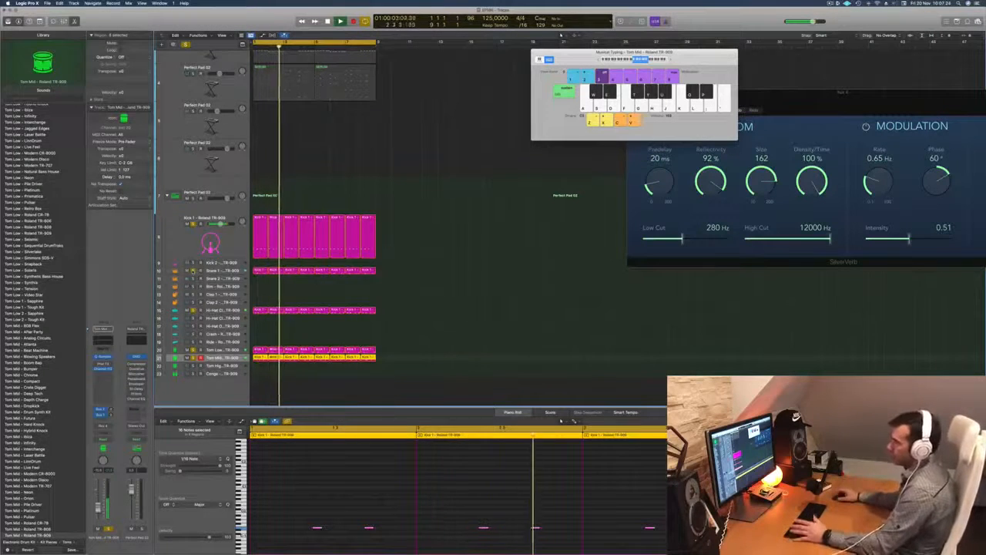
click(177, 270)
key(space)
key(space)
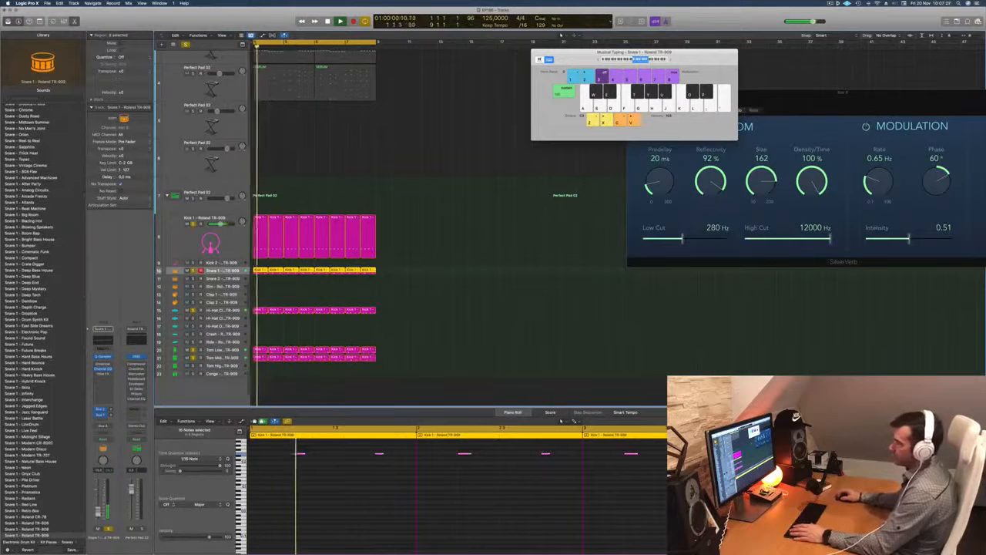
Solo the 70s Classic Synth Bass track together with the drums and play the loop.
scroll(435, 144, up, 3)
key(space)
key(space)
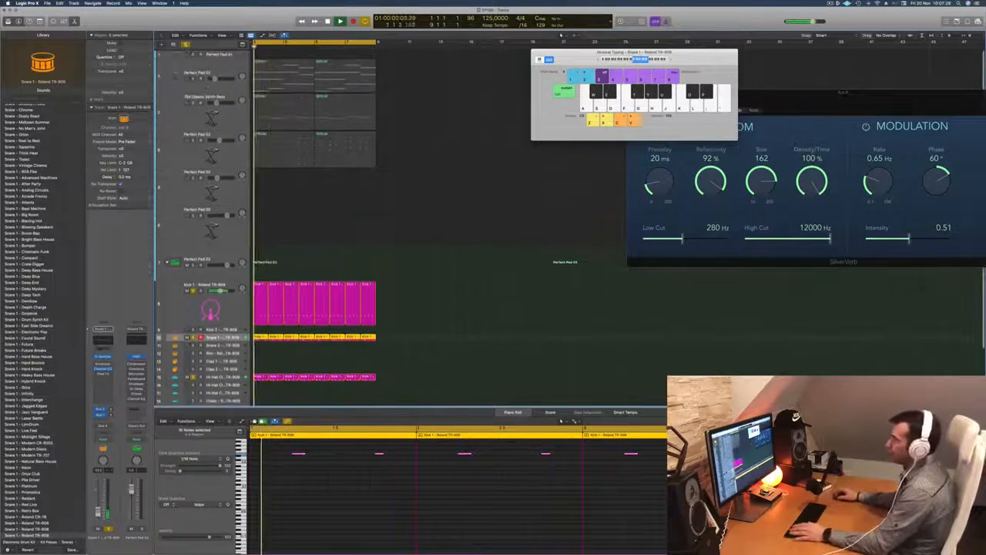
click(187, 106)
key(space)
key(space)
click(192, 102)
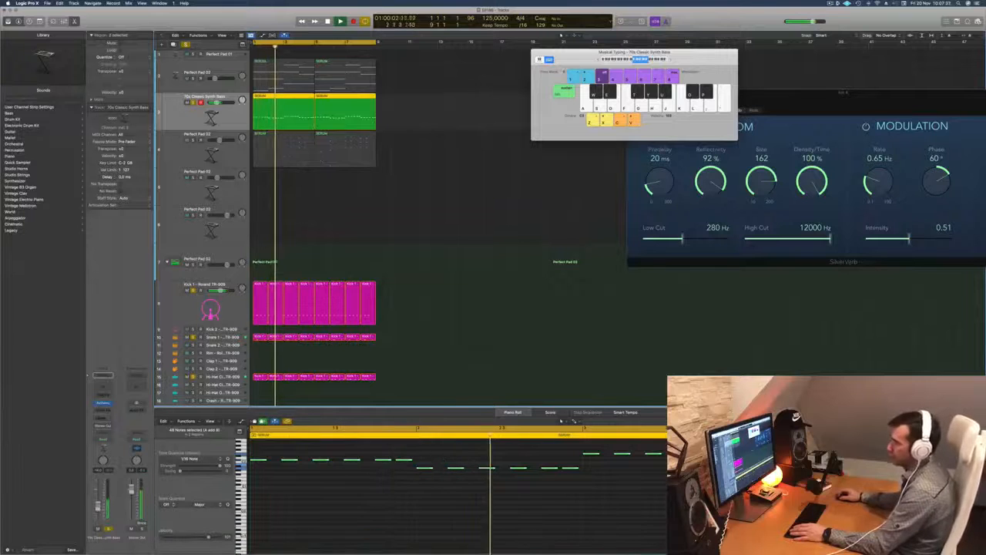
click(512, 227)
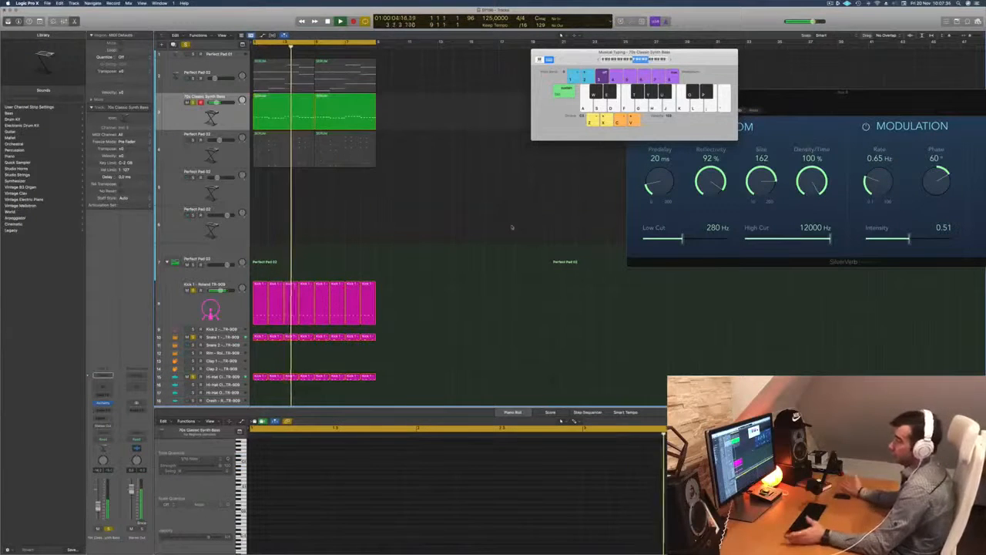
scroll(365, 303, down, 2)
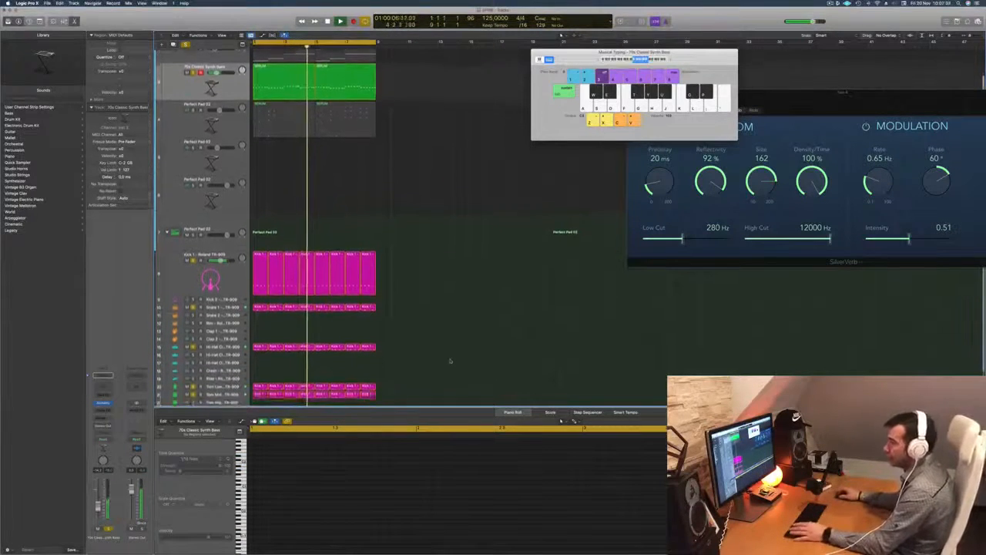
scroll(366, 303, down, 2)
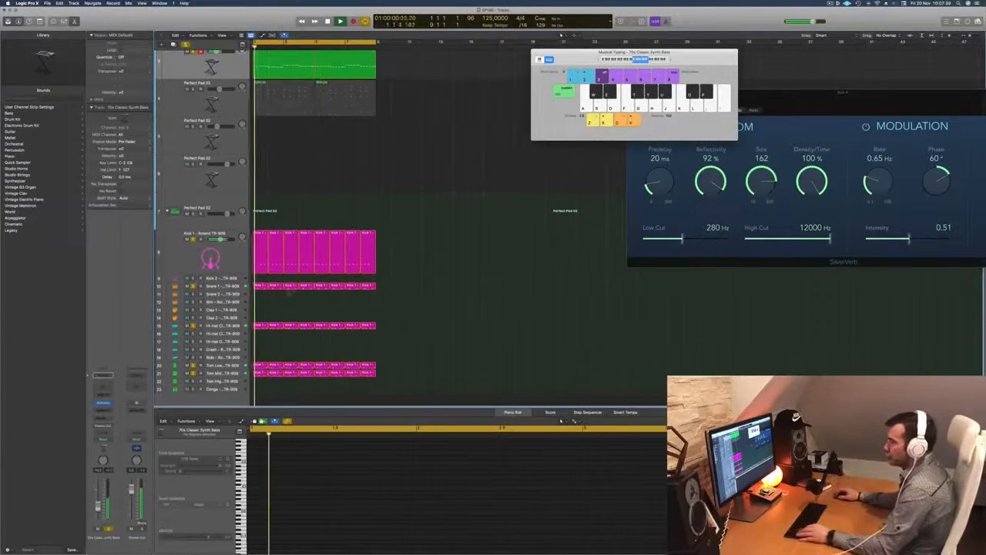
click(261, 326)
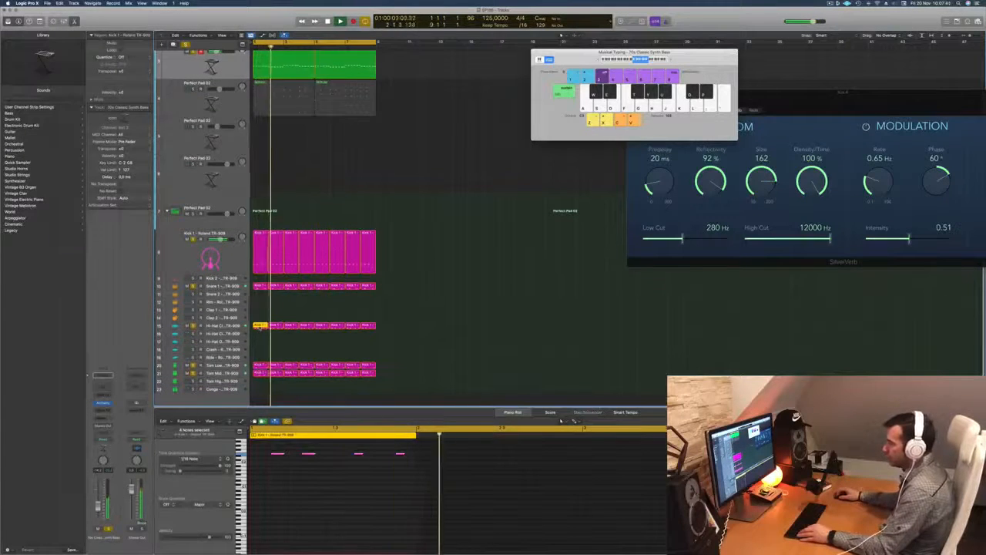
drag(260, 326, 538, 178)
click(538, 178)
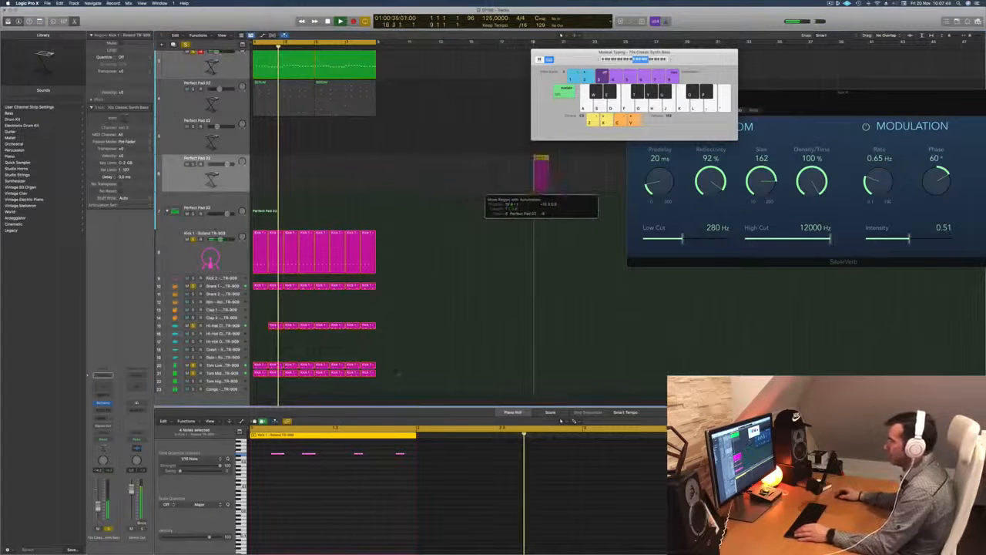
key(super+z)
Copy the first region of the upper Hi-Hat Closed track onto the Hi-Hat Closed 2 track at the same position.
click(271, 317)
click(260, 328)
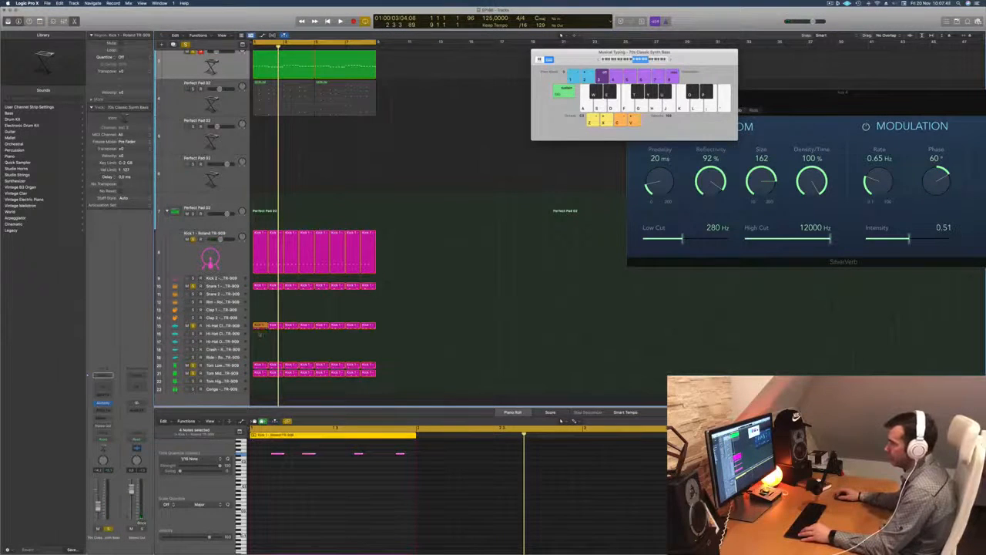
drag(260, 333, 260, 333)
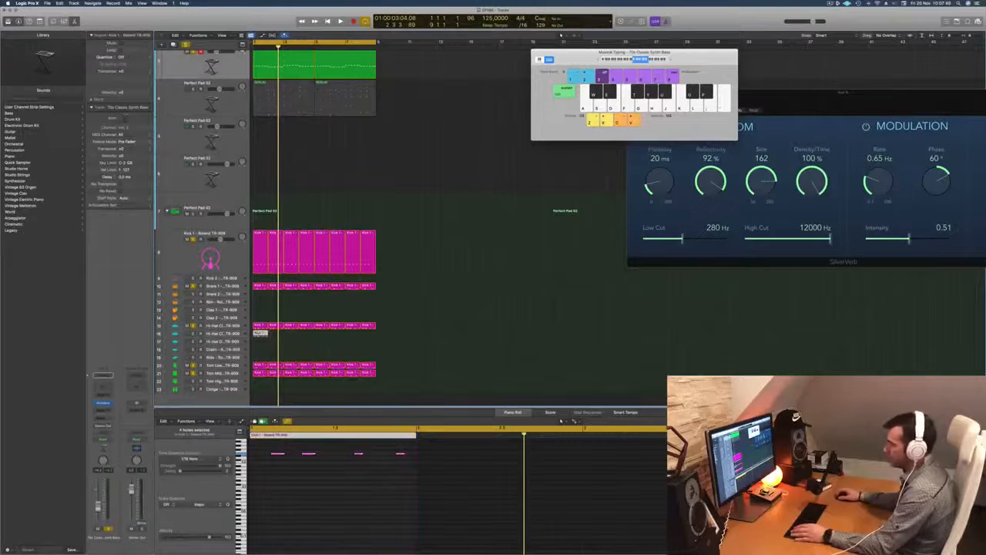
Duplicate all notes of the Hi-Hat Closed 2 region twice, offsetting each copy, to fill the bar with 16 notes.
click(309, 454)
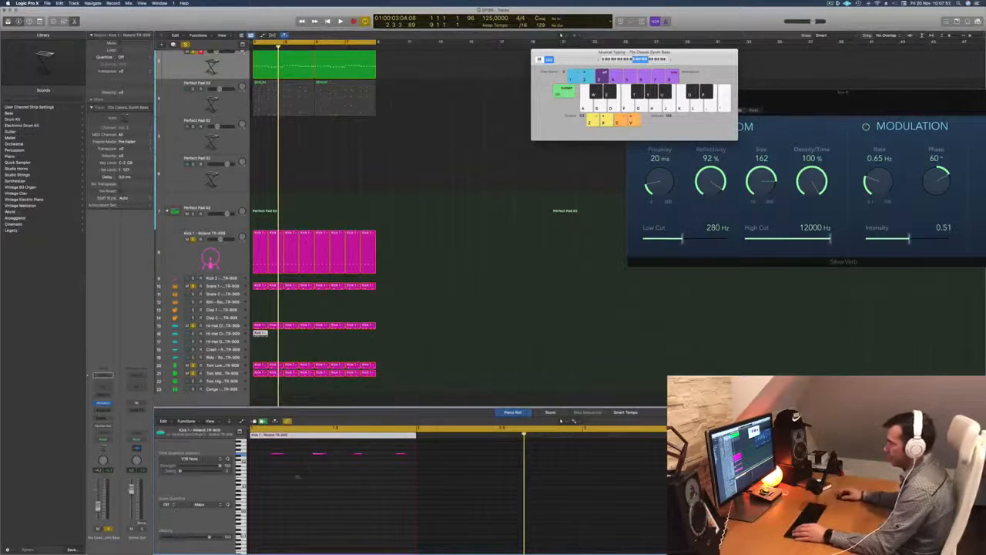
drag(269, 476, 419, 451)
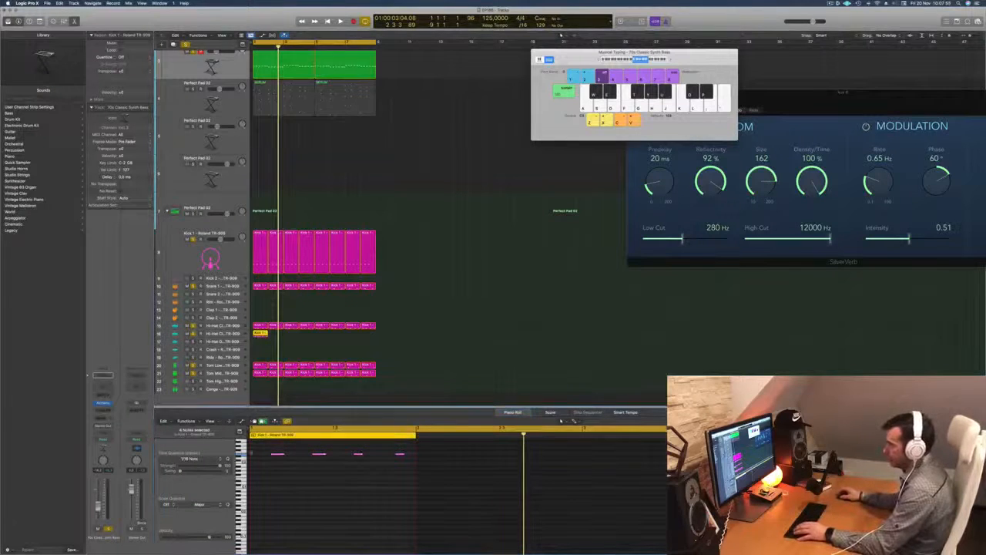
key(r)
drag(278, 455, 260, 460)
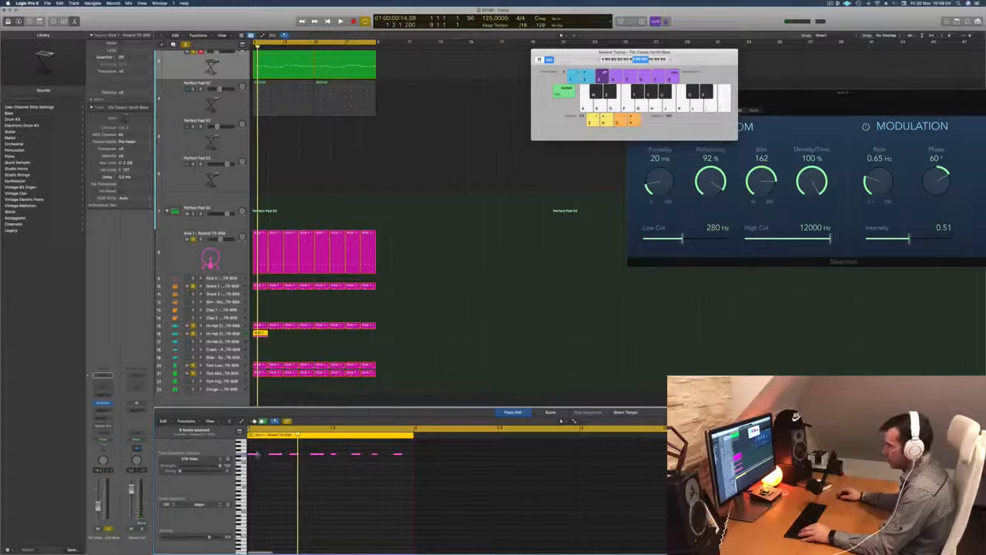
drag(254, 455, 262, 460)
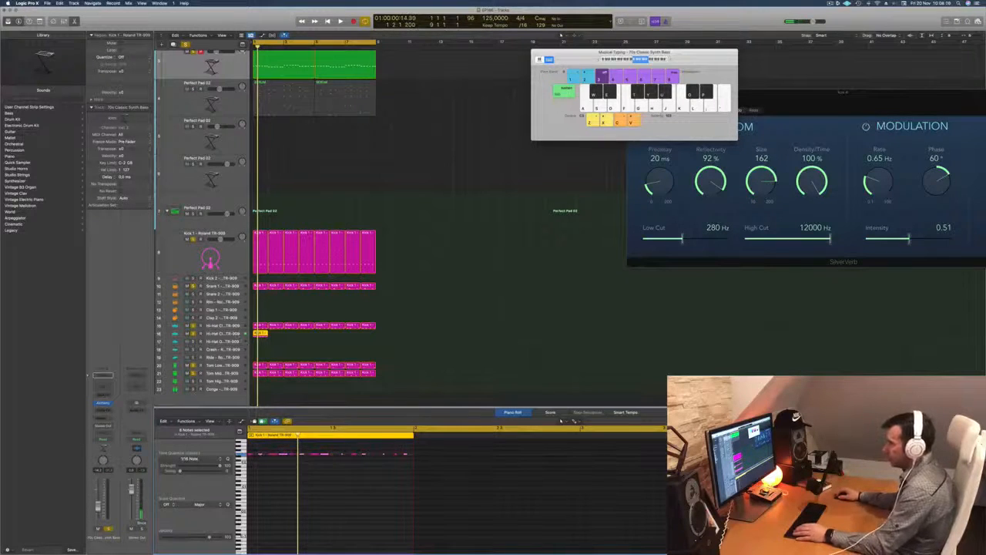
Play the new Hi-Hat Closed 2 region, try it on the soloed hi-hat track directly below, and return it to Hi-Hat Closed 2.
click(222, 333)
key(space)
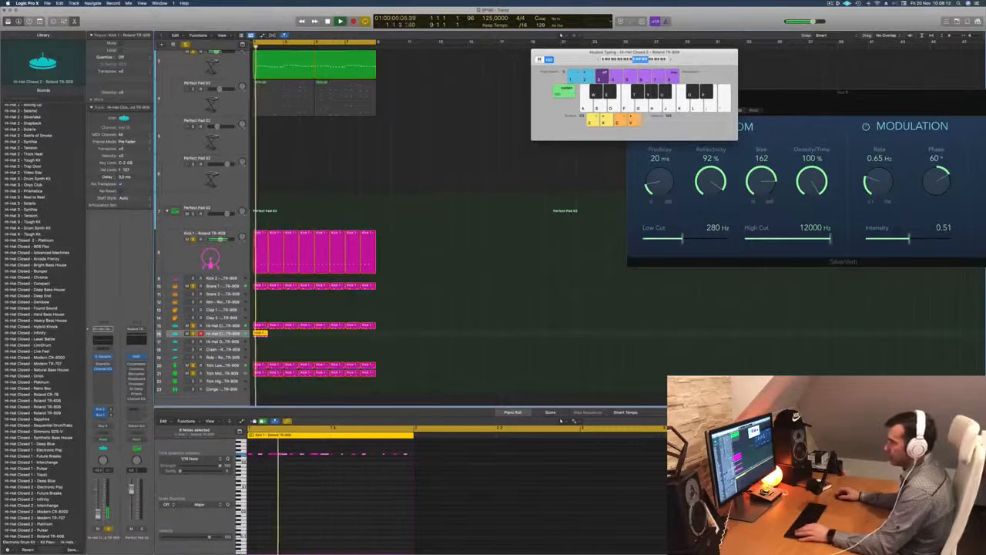
drag(256, 335, 258, 343)
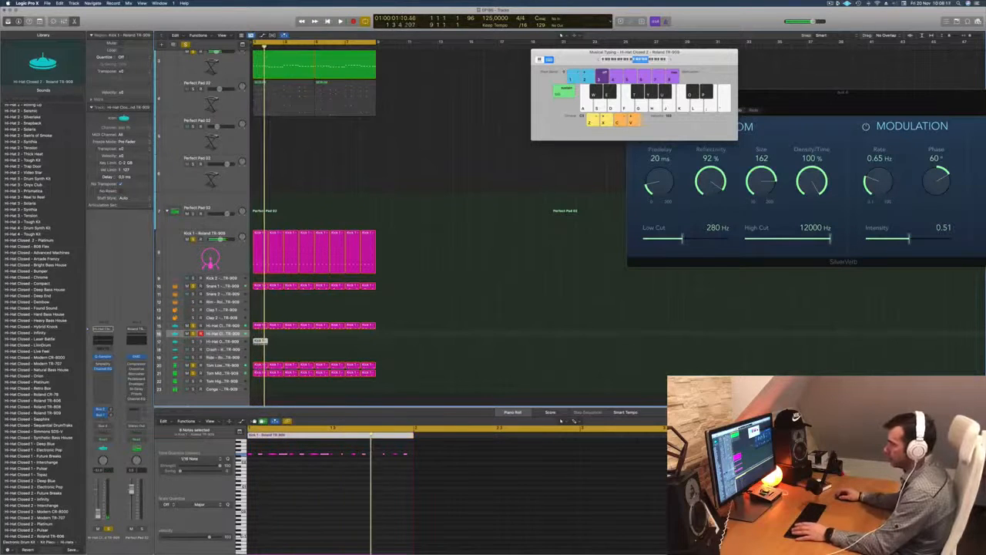
key(space)
key(space)
key(ctrl+s)
key(space)
key(space)
key(space)
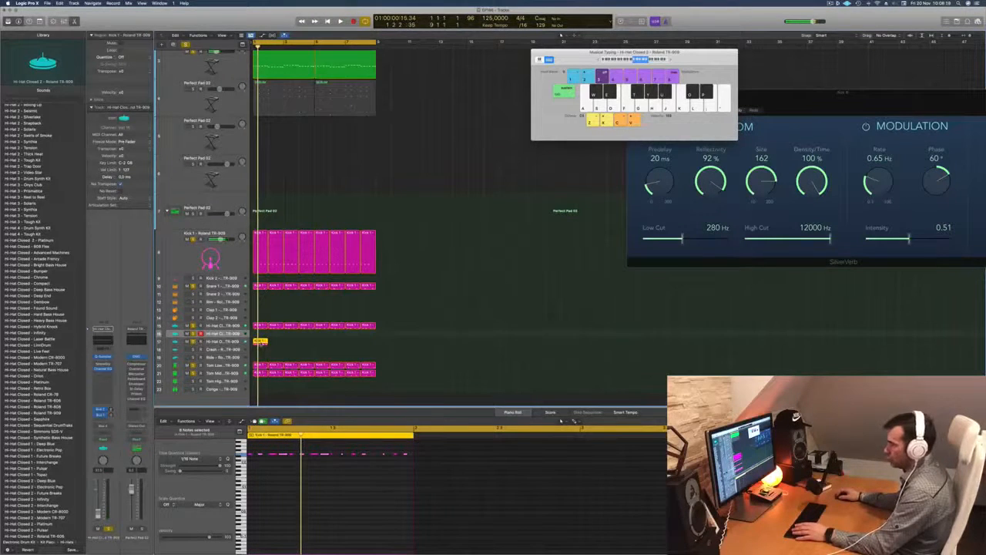
drag(261, 344, 260, 334)
Copy the Hi-Hat Closed 2 region repeatedly along its track to fill the eight-bar loop.
key(space)
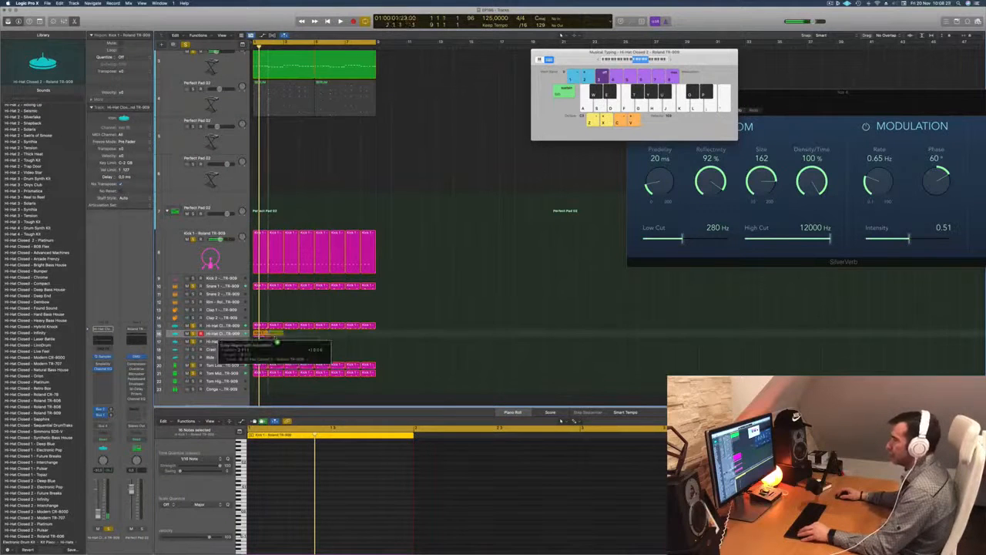
drag(277, 341, 276, 339)
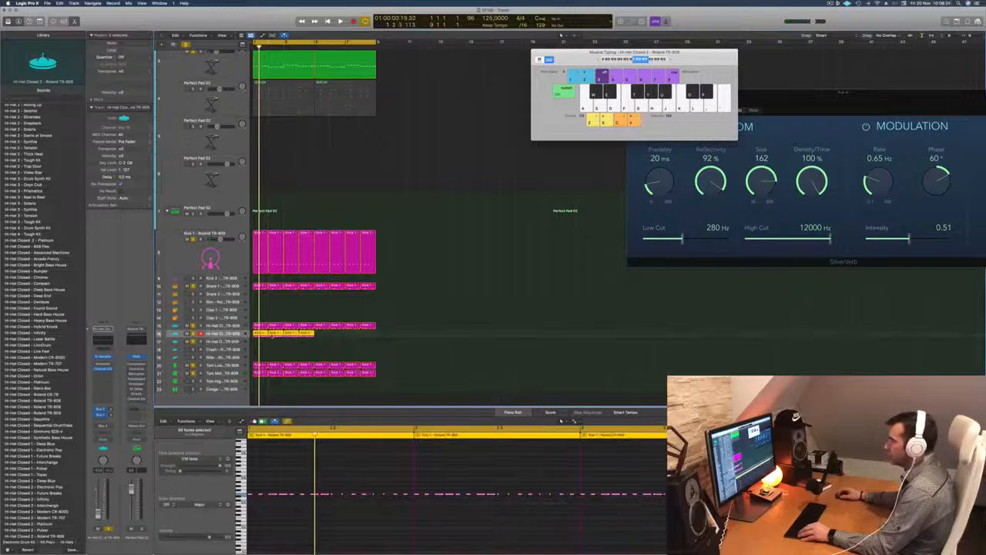
drag(288, 339, 330, 339)
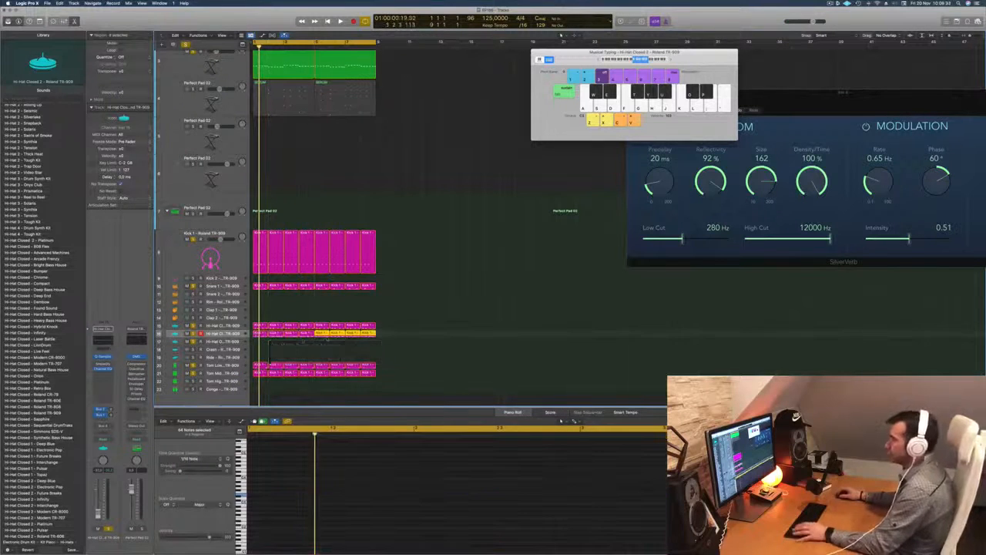
Play the loop from the start with all solos turned off and mute the fourth track, Perfect Pad 02.
click(237, 333)
key(space)
key(space)
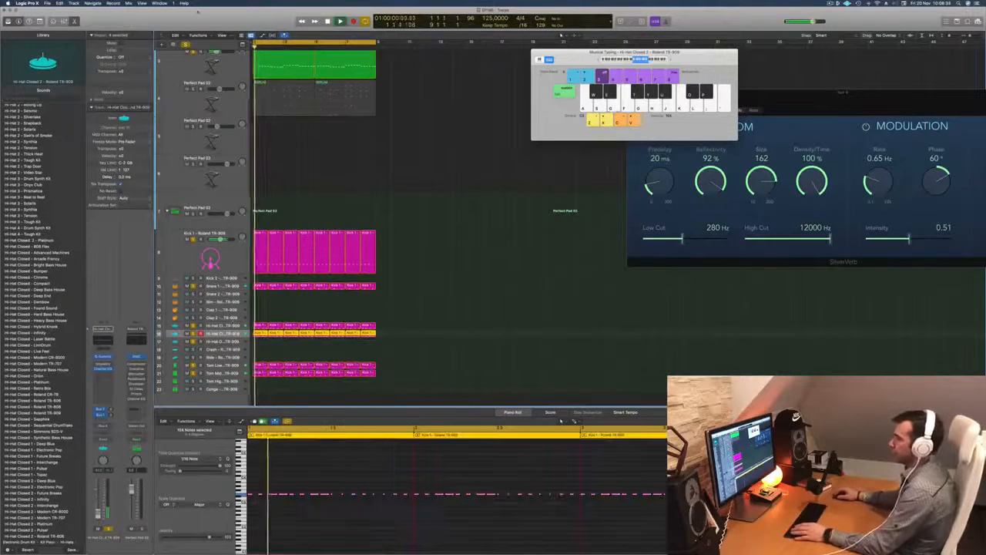
key(ctrl+s)
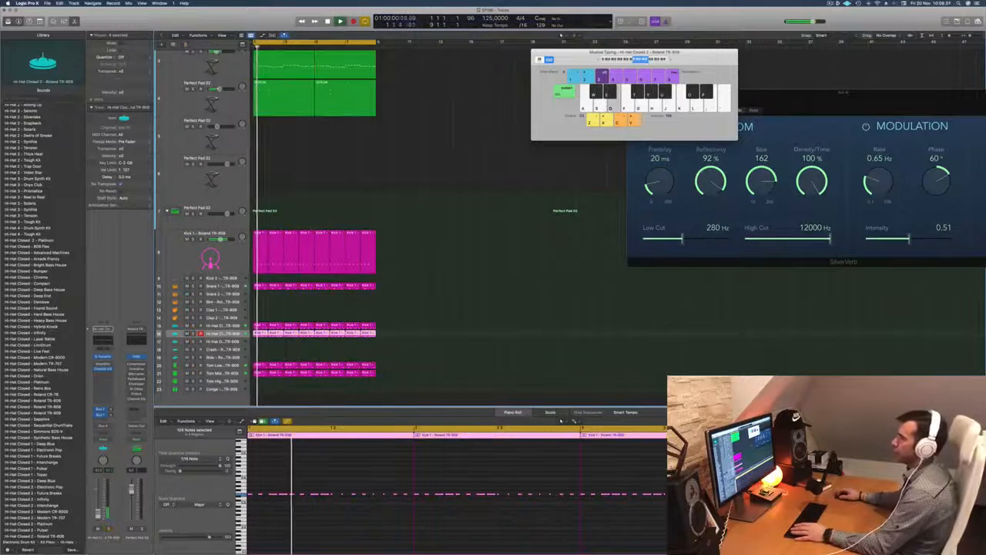
click(188, 89)
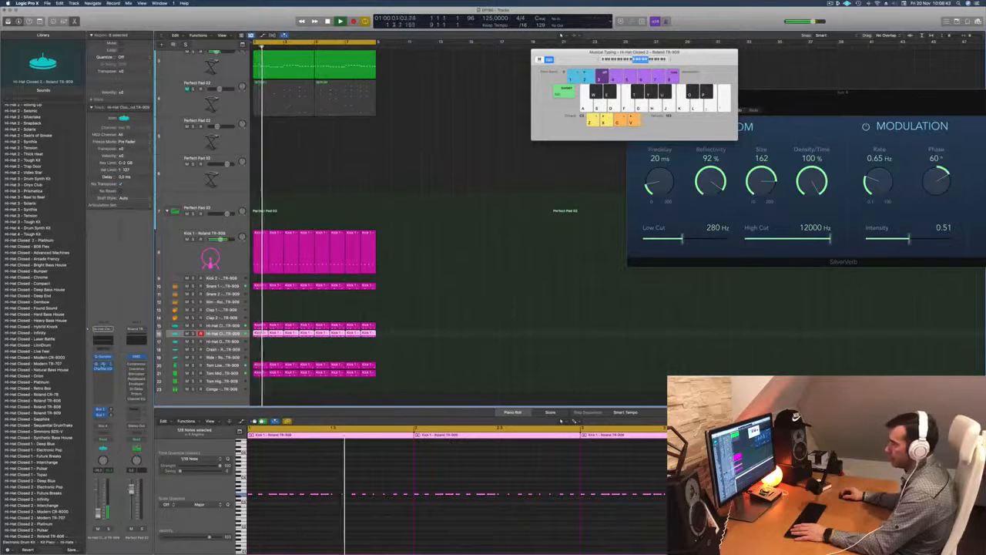
Open the Sample Delay plug-in of the Hi-Hat Closed 2 track during playback, examine its settings and close it.
click(103, 365)
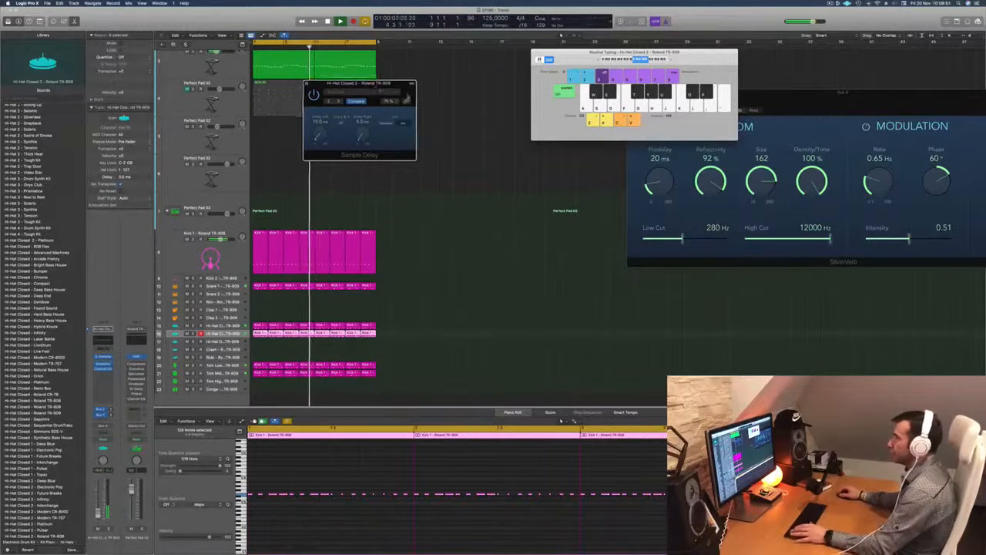
drag(373, 82, 427, 96)
click(361, 96)
key(space)
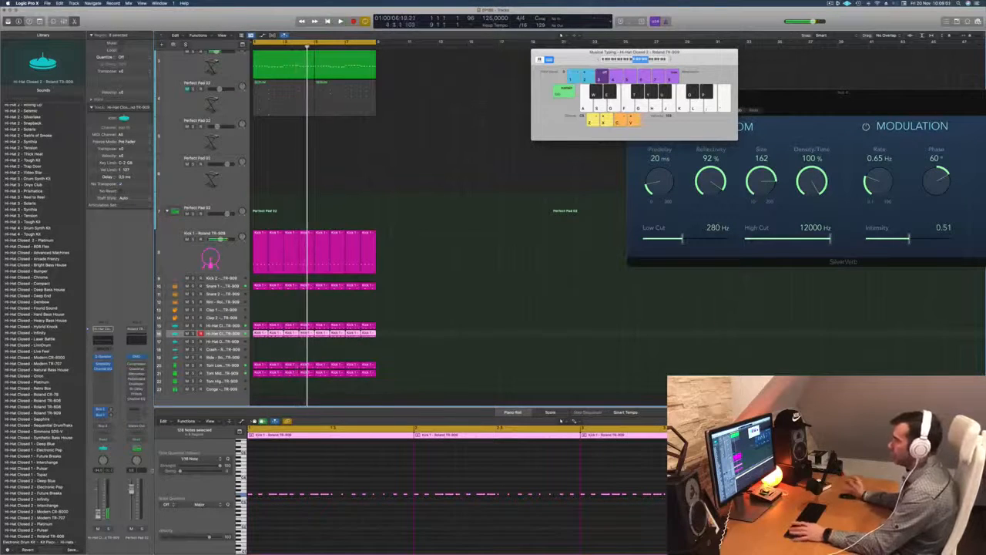
Play the full loop from the start and unmute the fourth track, Perfect Pad 02.
key(space)
scroll(451, 205, up, 5)
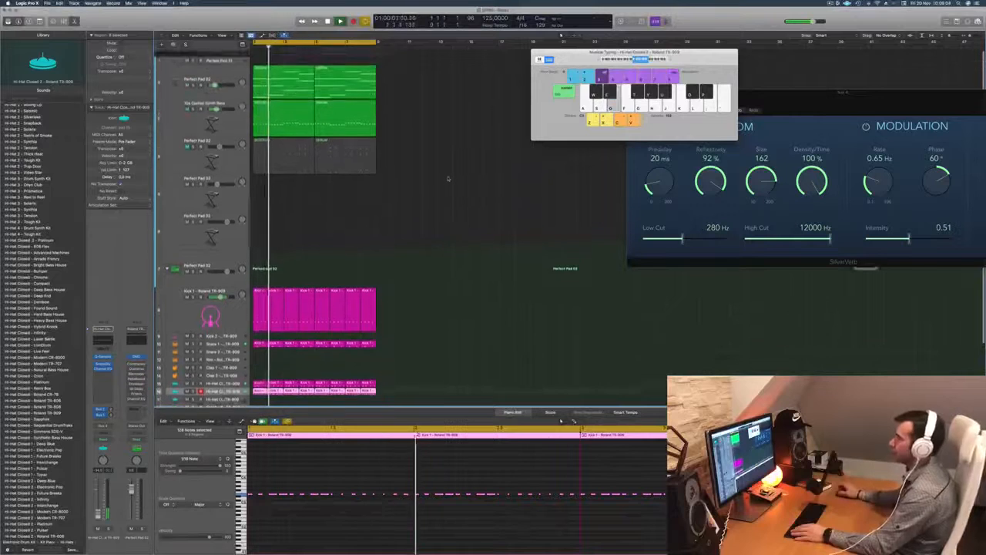
scroll(448, 179, down, 1)
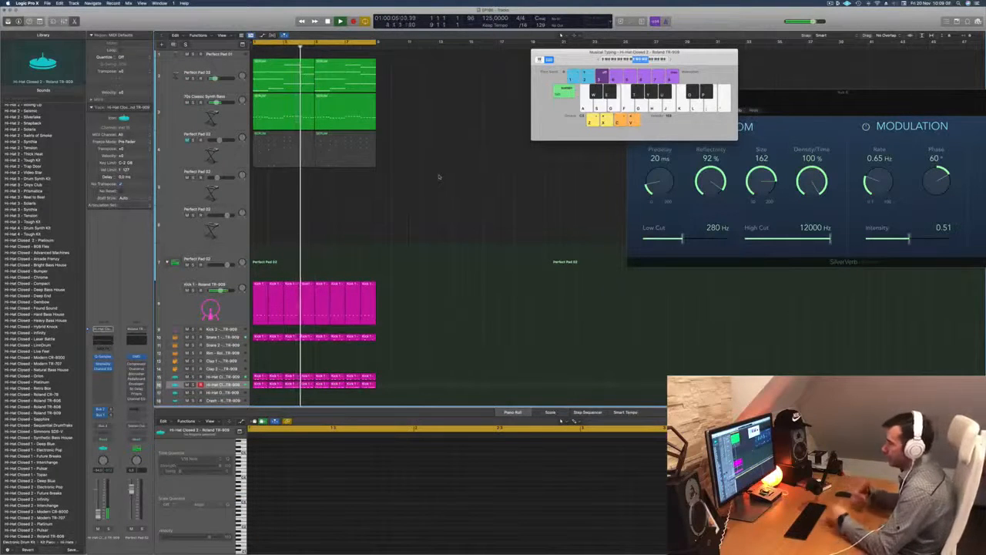
key(Return)
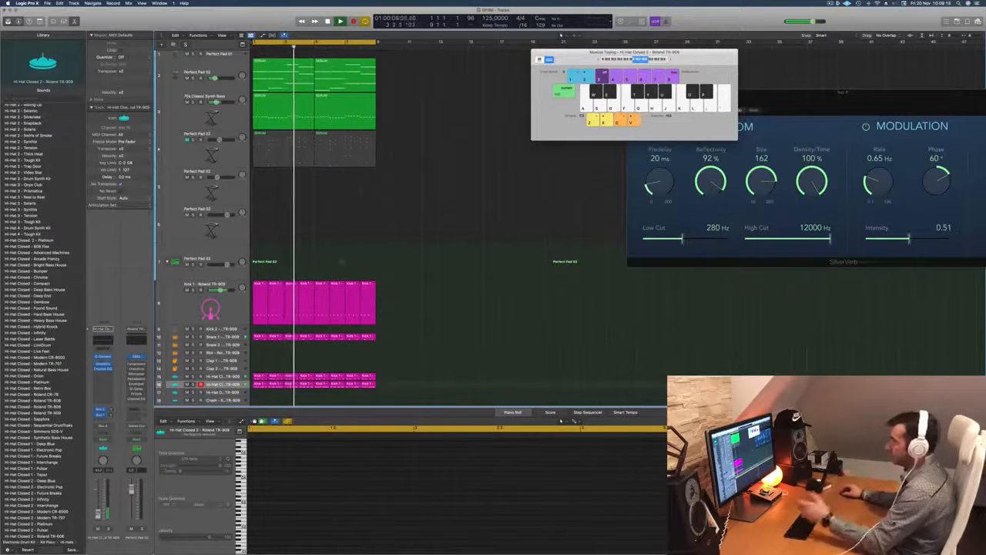
key(Return)
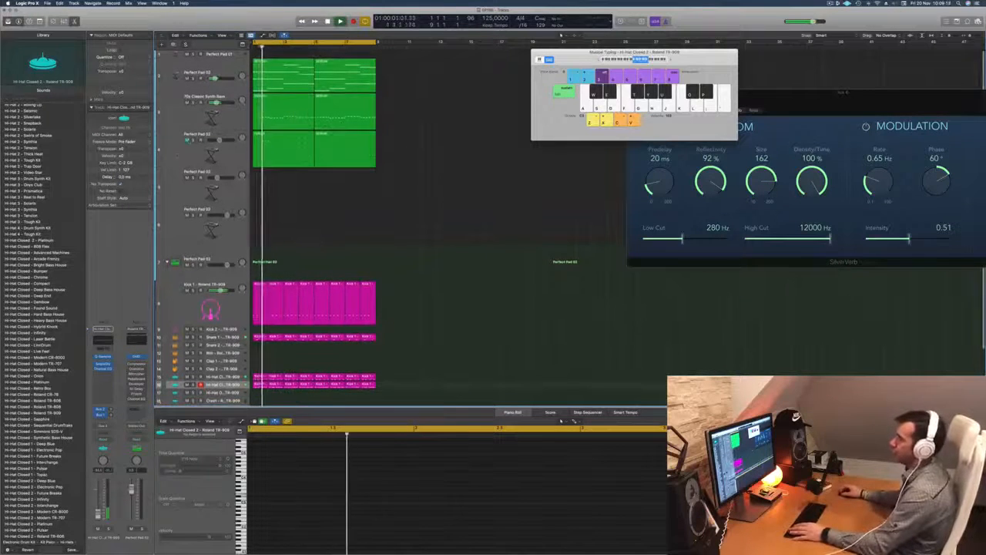
click(830, 3)
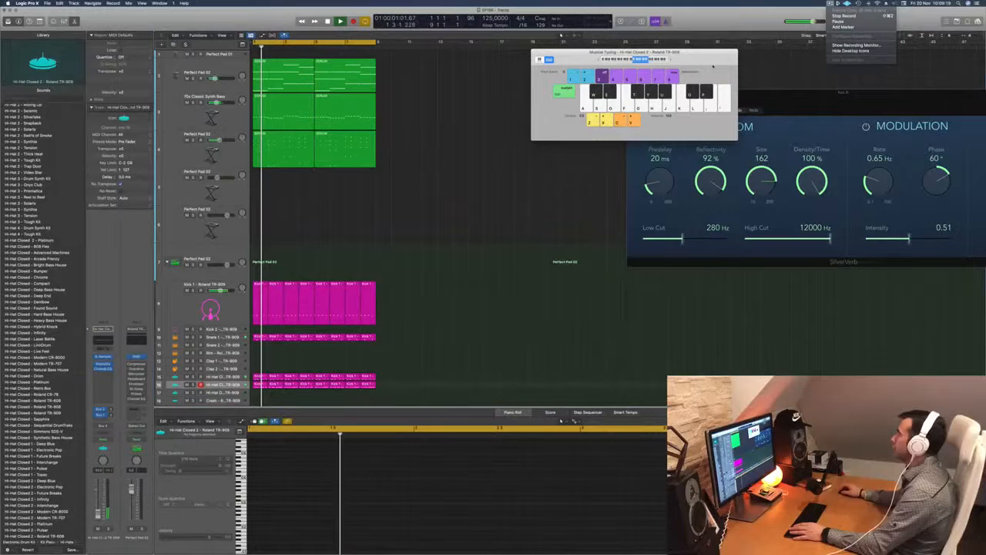
click(464, 186)
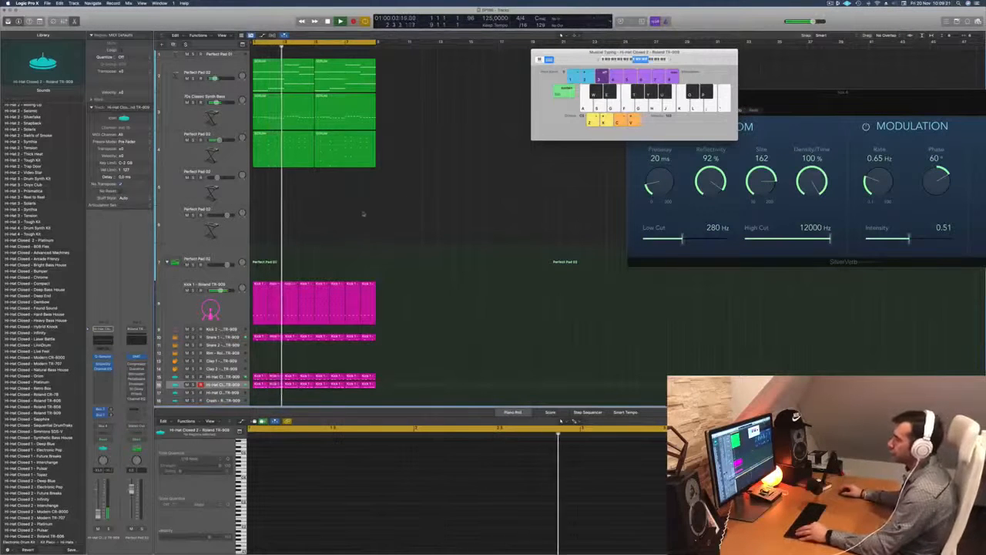
Repeat all synth and drum regions three times to extend the arrangement to 32 bars.
scroll(357, 191, down, 2)
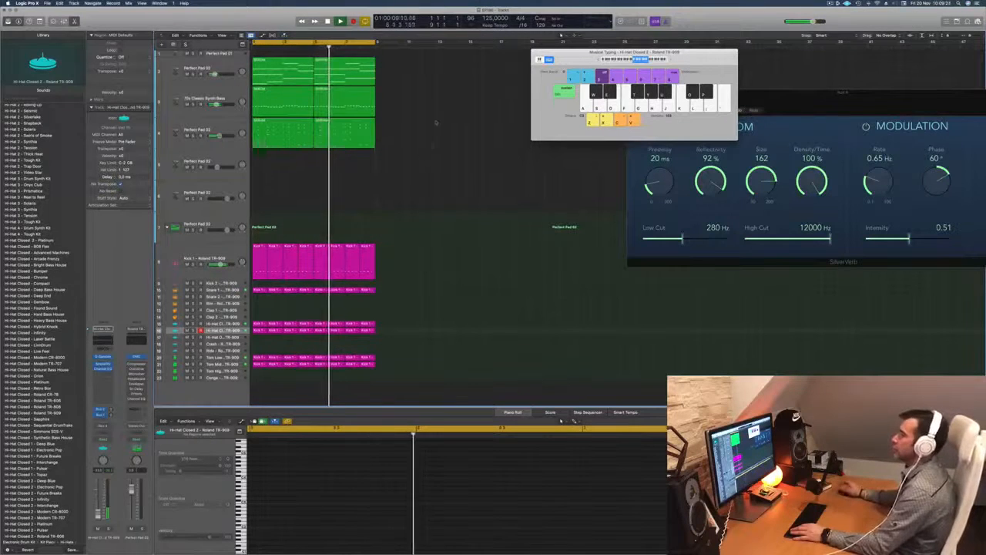
key(Return)
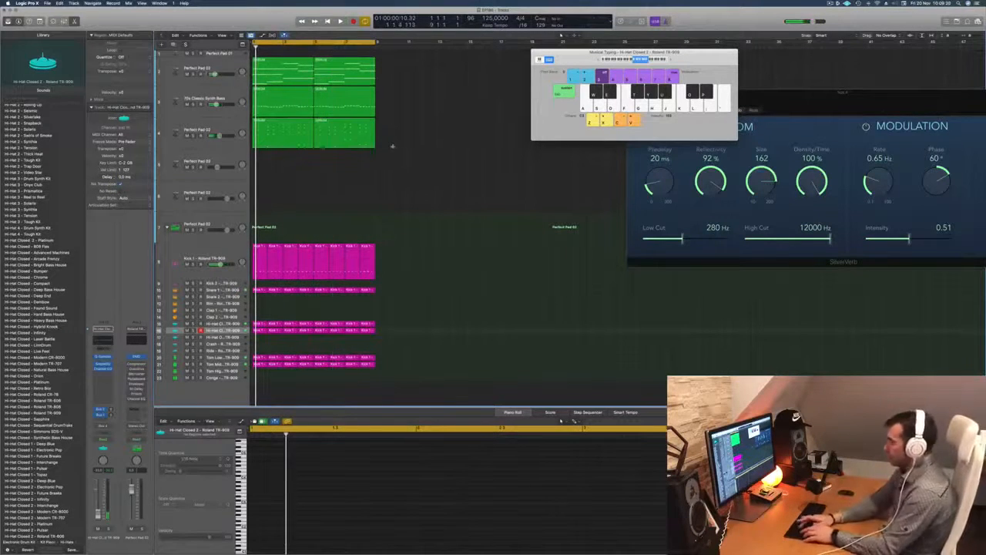
key(super+r)
key(super+r)
key(super+r)
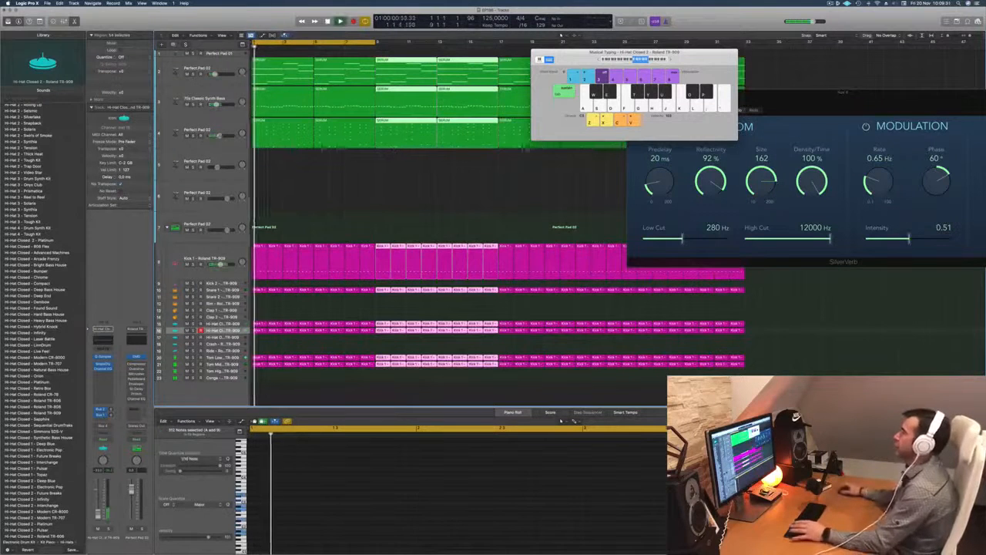
Clear the Musical Typing and SilverVerb windows away from the arrangement and extend the cycle range to bar 33.
drag(632, 52, 796, 316)
drag(771, 93, 616, 148)
key(super+w)
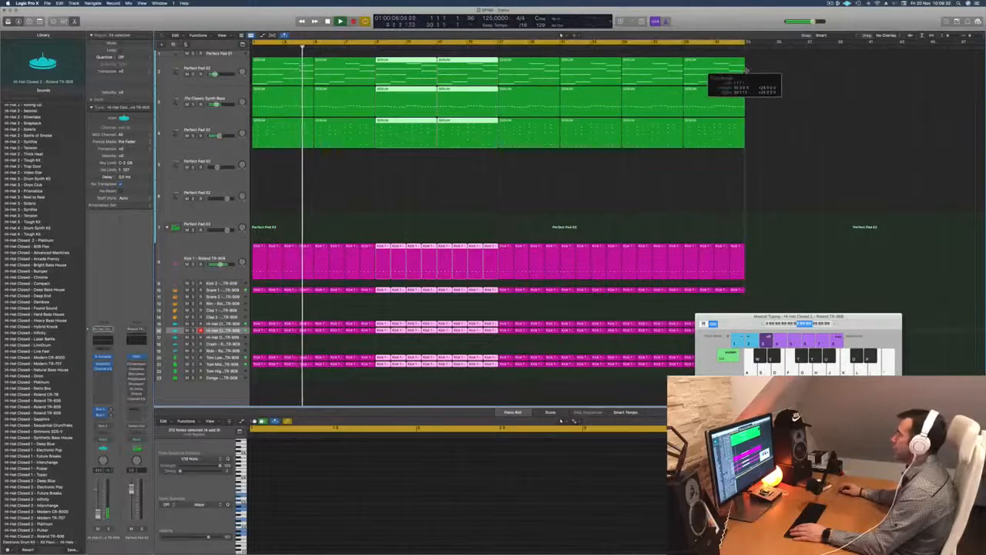
Play the 32-bar arrangement from the start and deselect all regions.
key(space)
scroll(419, 187, up, 2)
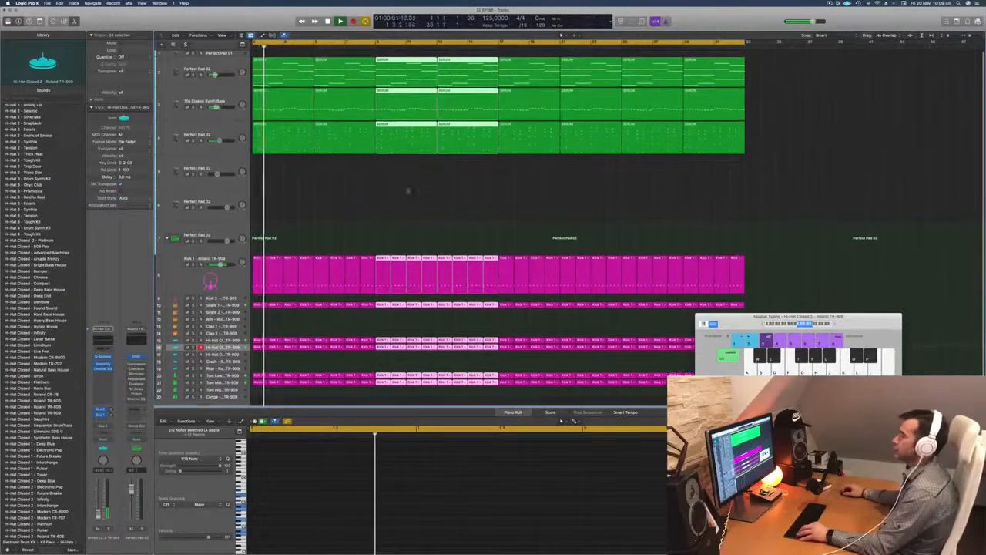
click(346, 194)
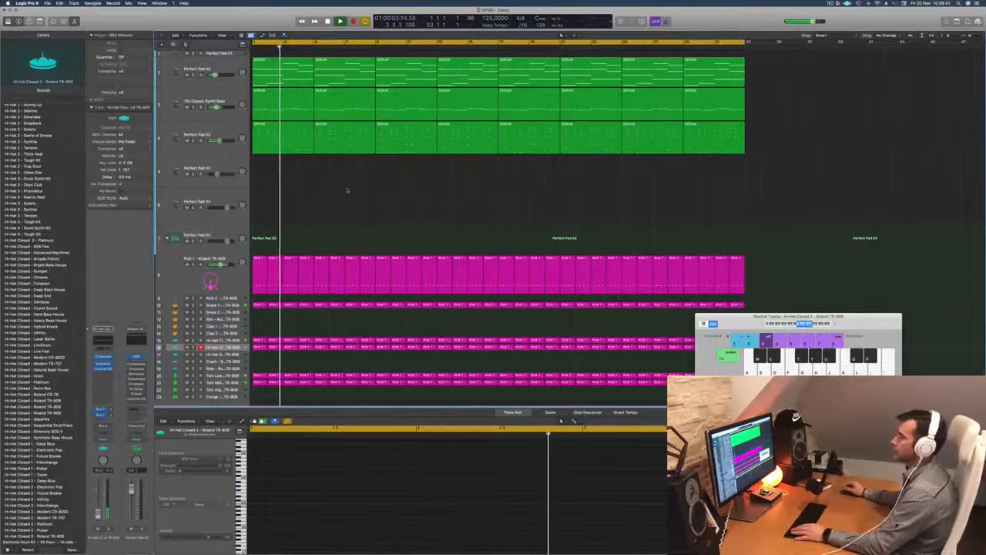
Add a Compressor to the Hi-Hat Closed 2 track and set its side chain to the Kick 1 - Roland TR-909 instrument.
scroll(305, 202, down, 2)
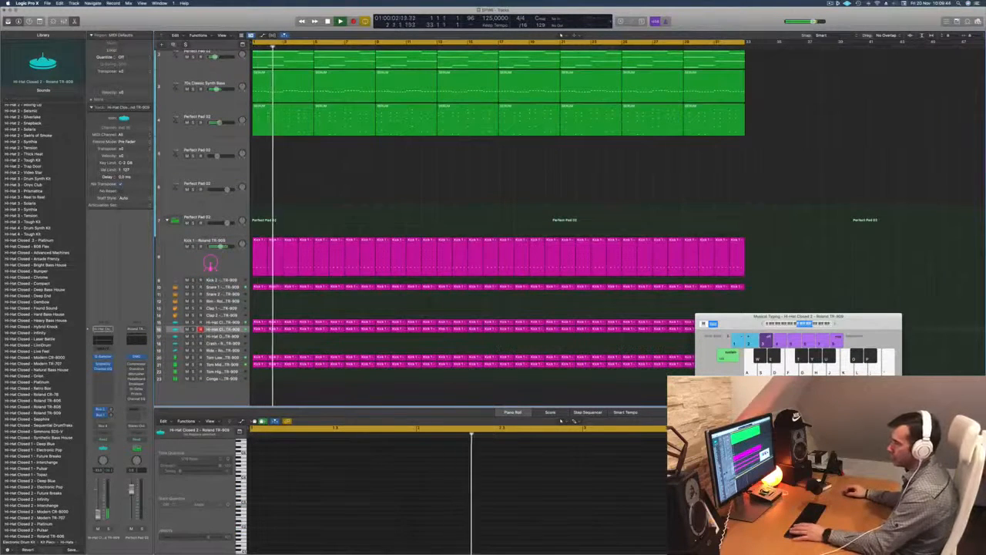
click(104, 374)
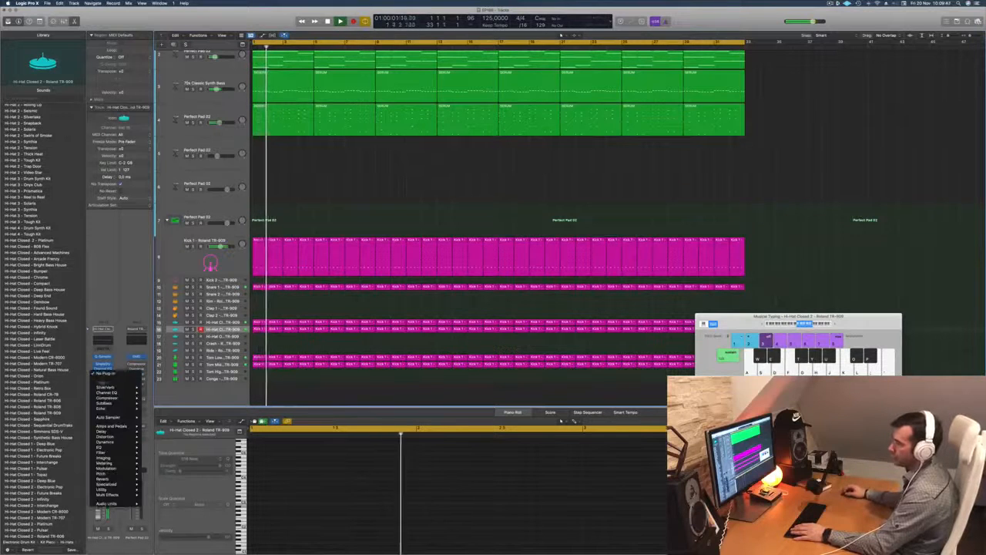
mouse_move(109, 399)
click(154, 398)
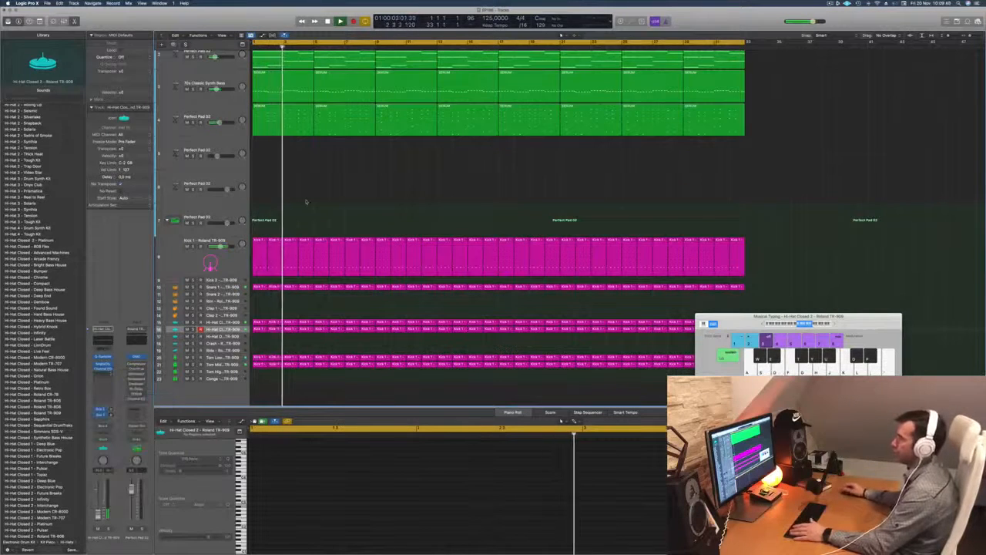
click(575, 91)
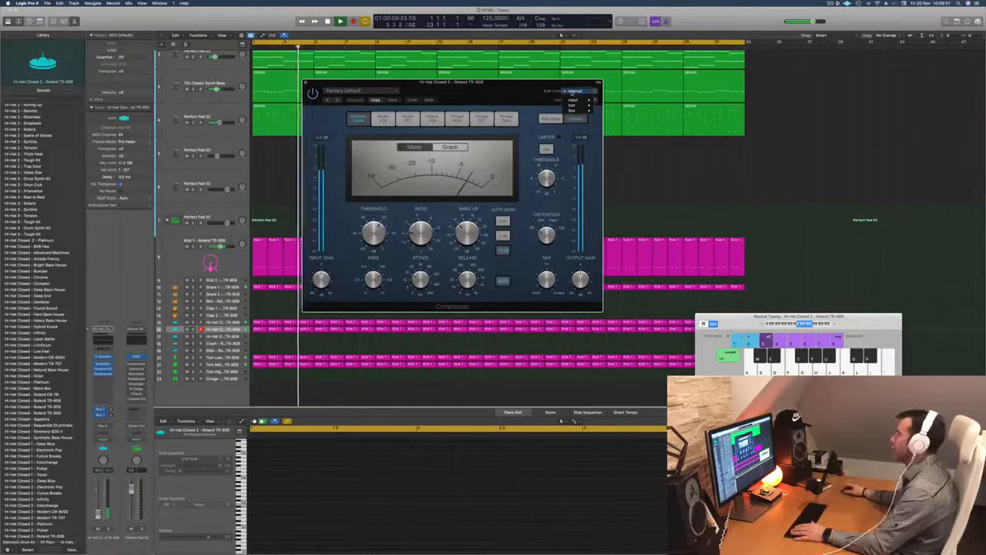
mouse_move(573, 106)
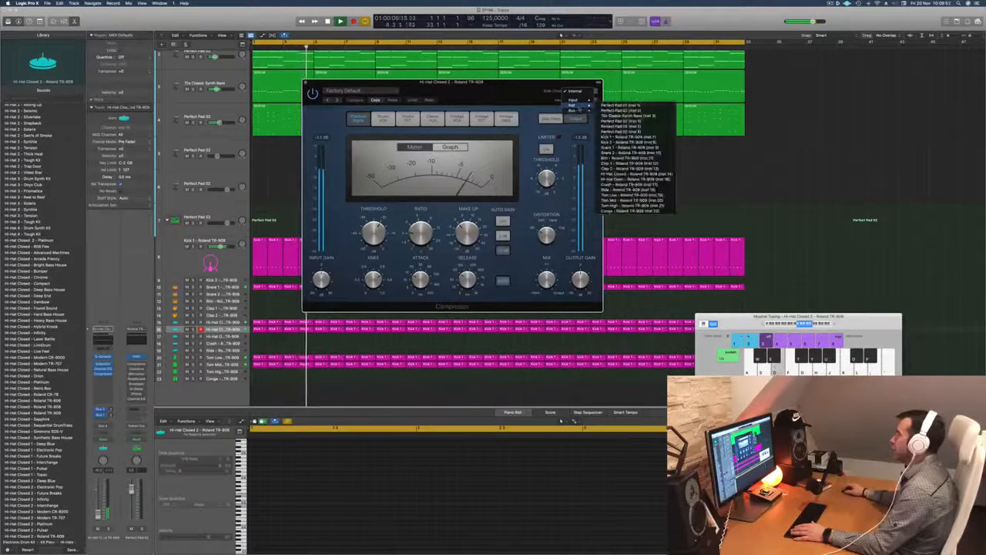
click(628, 137)
drag(498, 86, 505, 86)
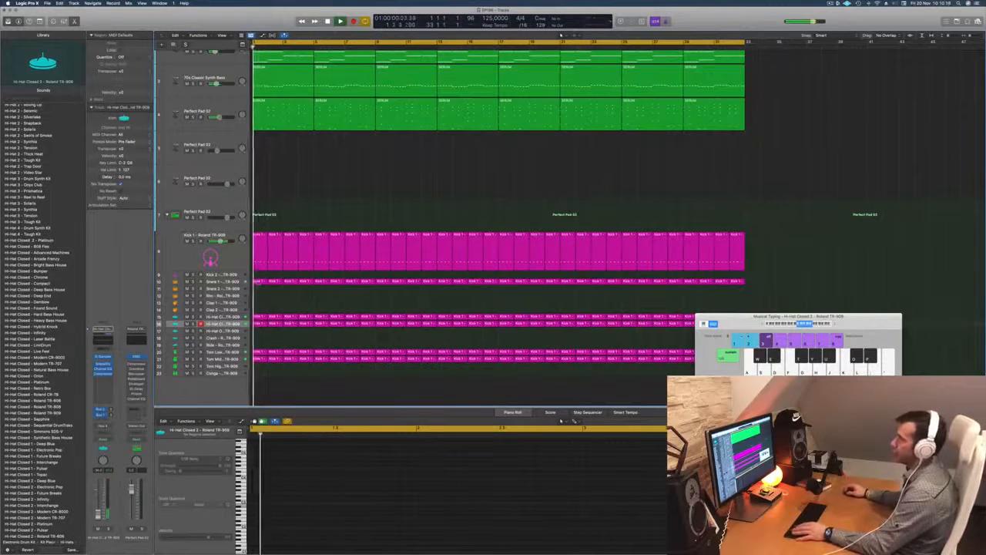
Copy the first Snare 1 region to the Rim track, raise its two notes in pitch and shift them slightly earlier.
click(259, 283)
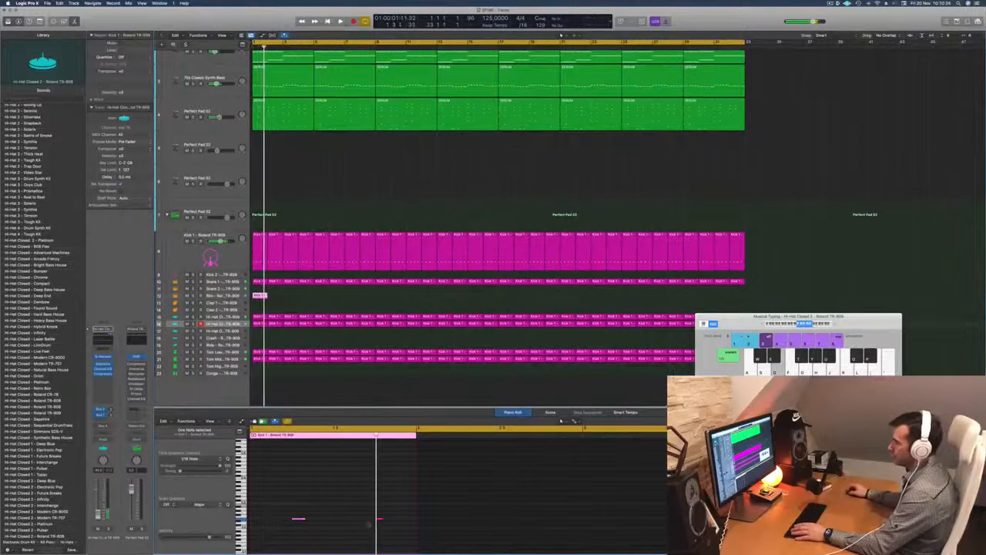
drag(288, 510, 398, 526)
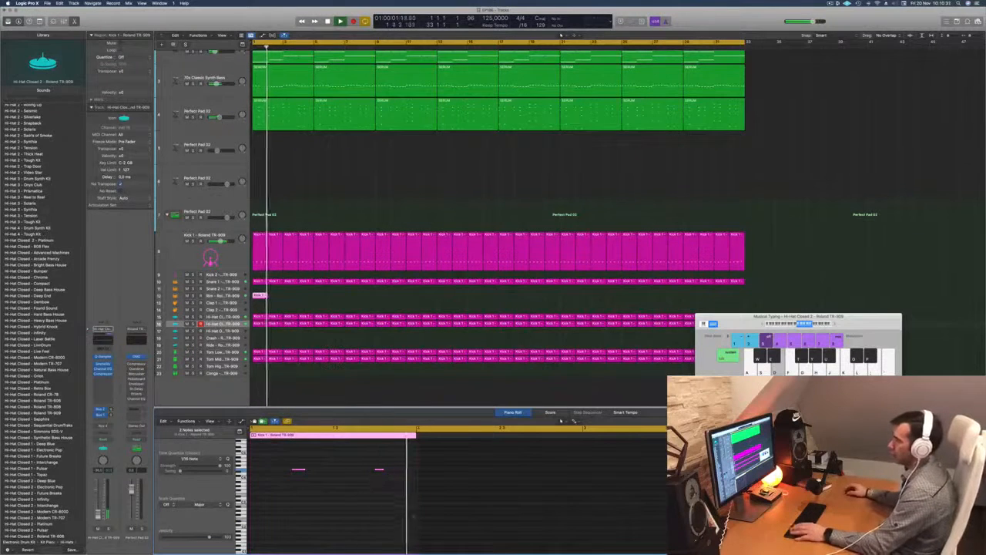
drag(321, 486, 395, 475)
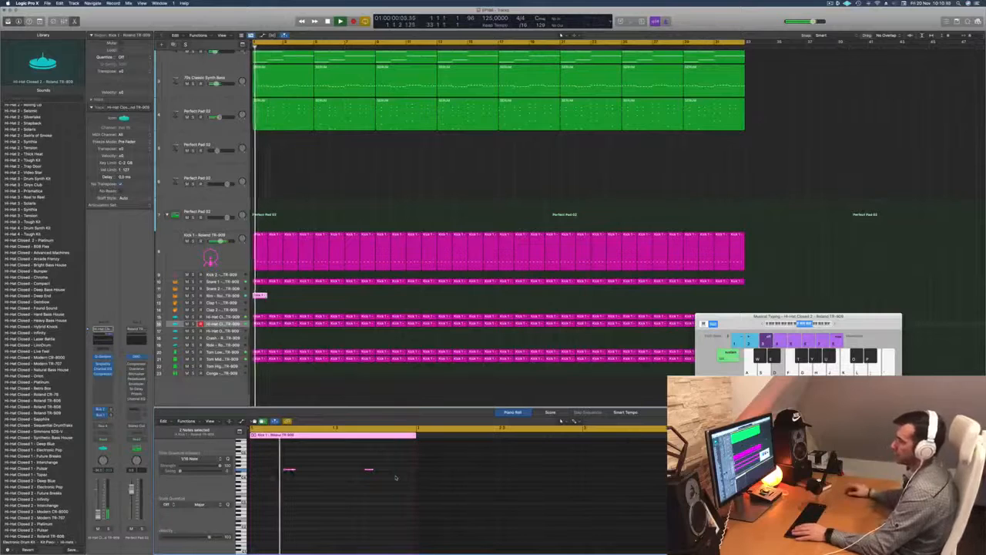
Select the Rim track and repeat its one-bar region up to bar 33.
click(234, 297)
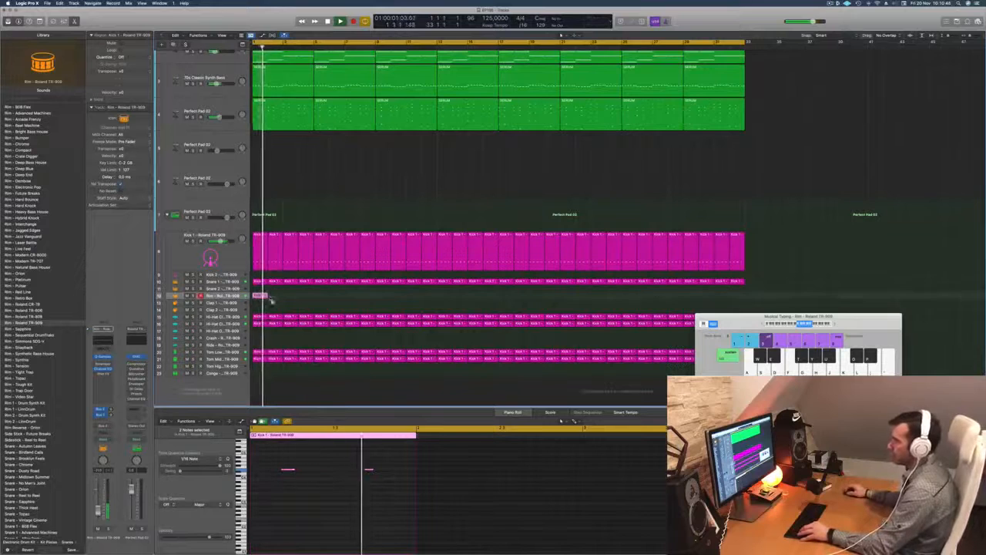
drag(275, 300, 327, 297)
drag(394, 298, 625, 296)
Color and name all regions by their tracks, and clear the selection.
key(super+a)
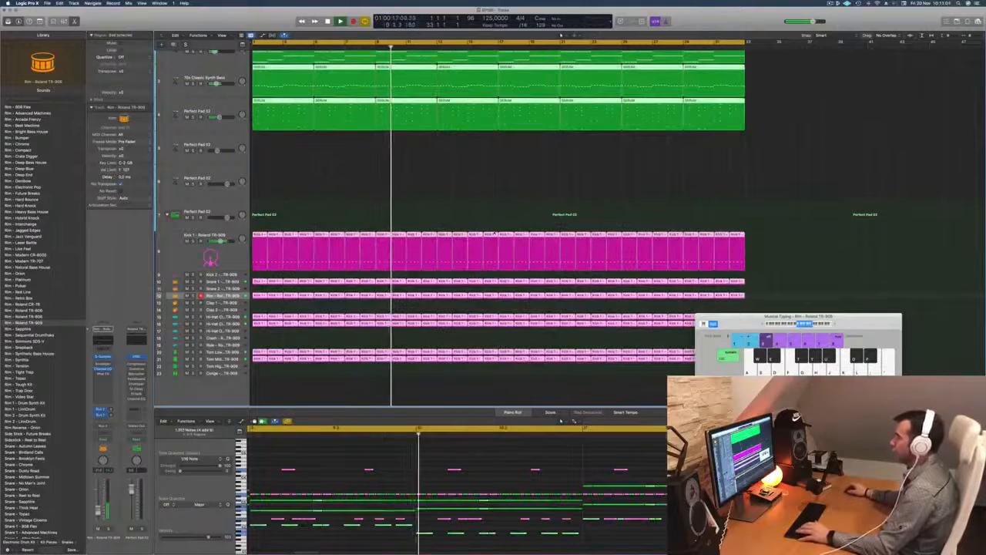
right_click(493, 232)
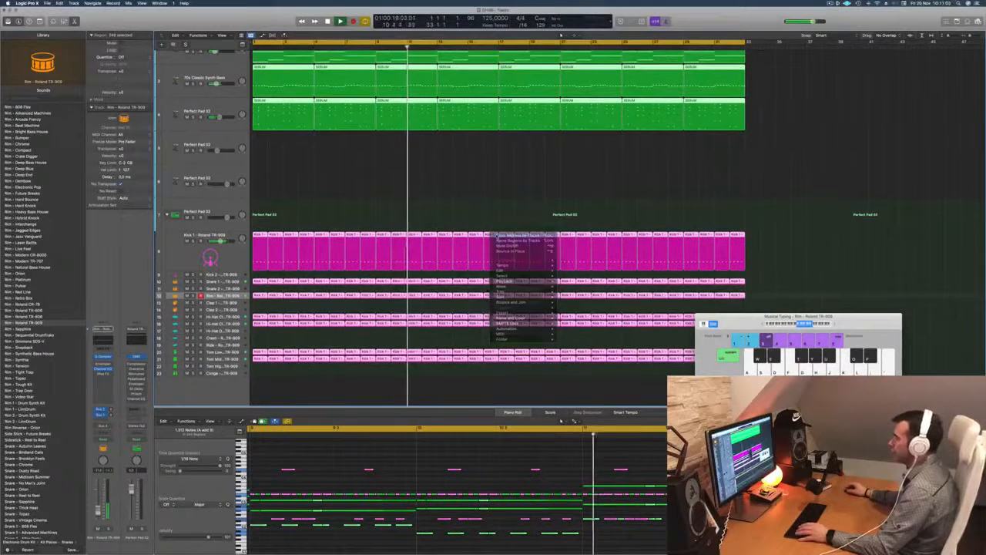
click(509, 235)
right_click(497, 234)
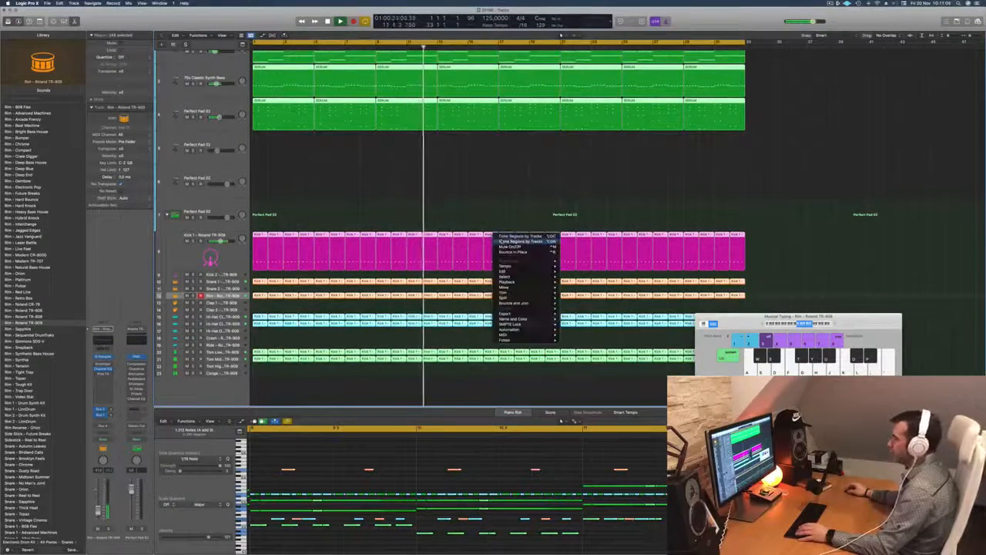
click(514, 241)
click(379, 217)
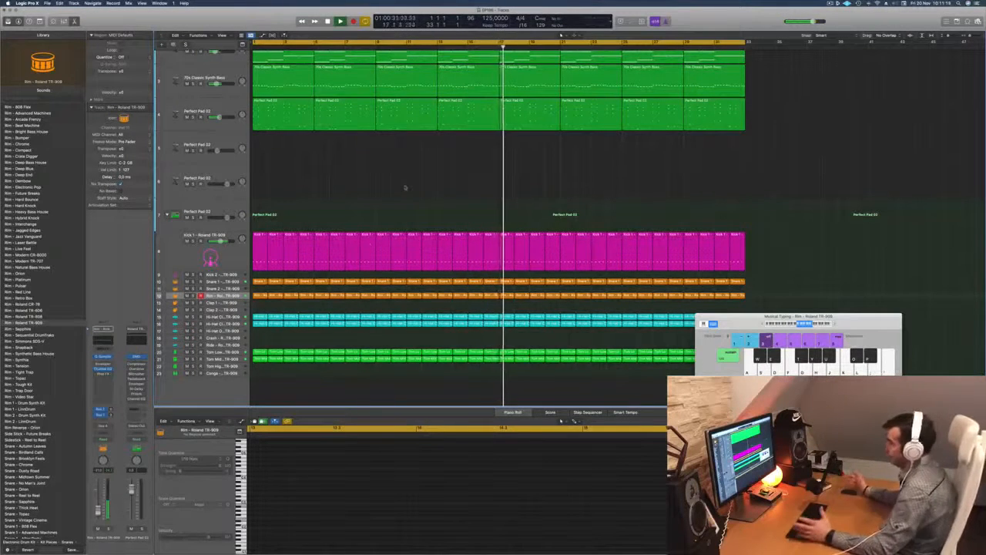
Set the second track, Perfect Pad 02, to Touch automation mode and restart playback from the beginning.
scroll(347, 187, up, 2)
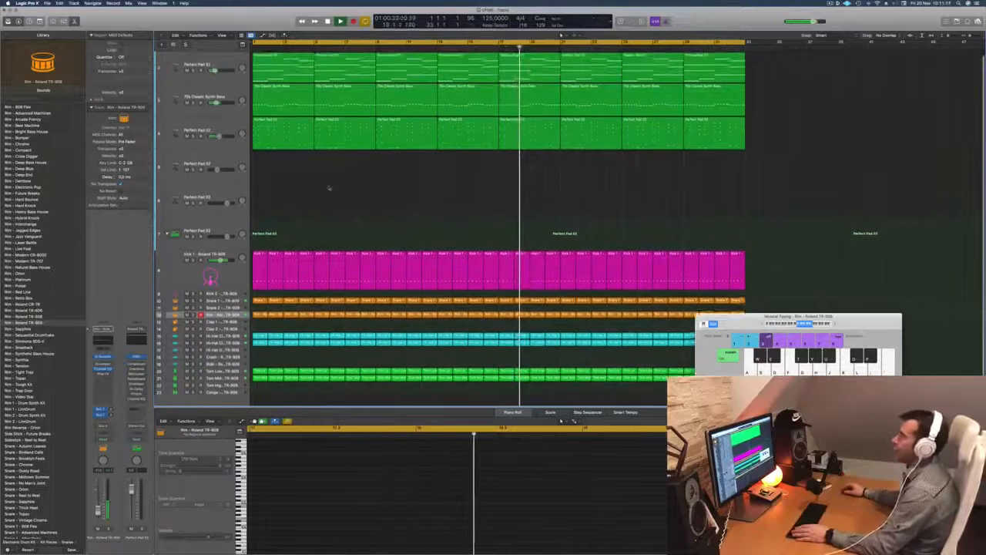
scroll(329, 188, up, 1)
key(Return)
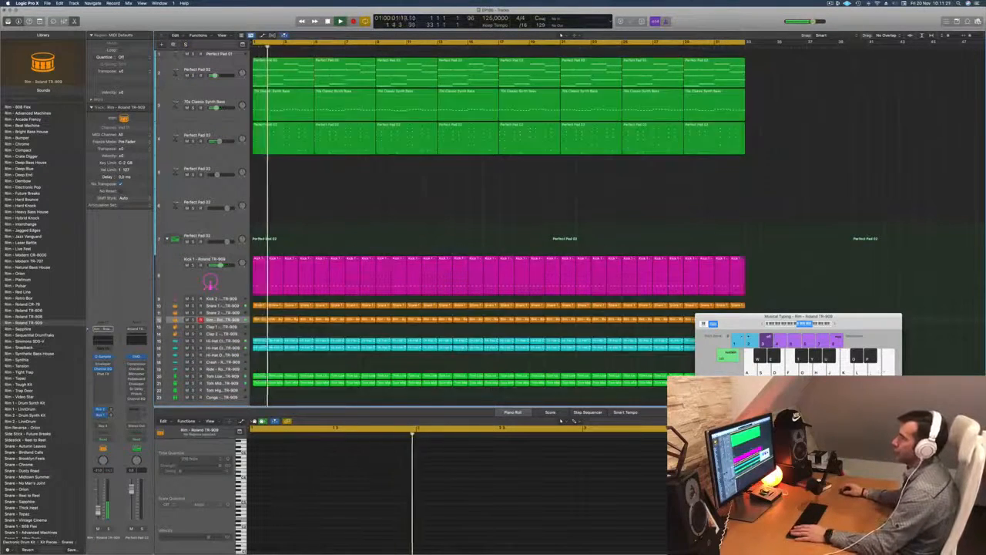
key(Return)
click(193, 70)
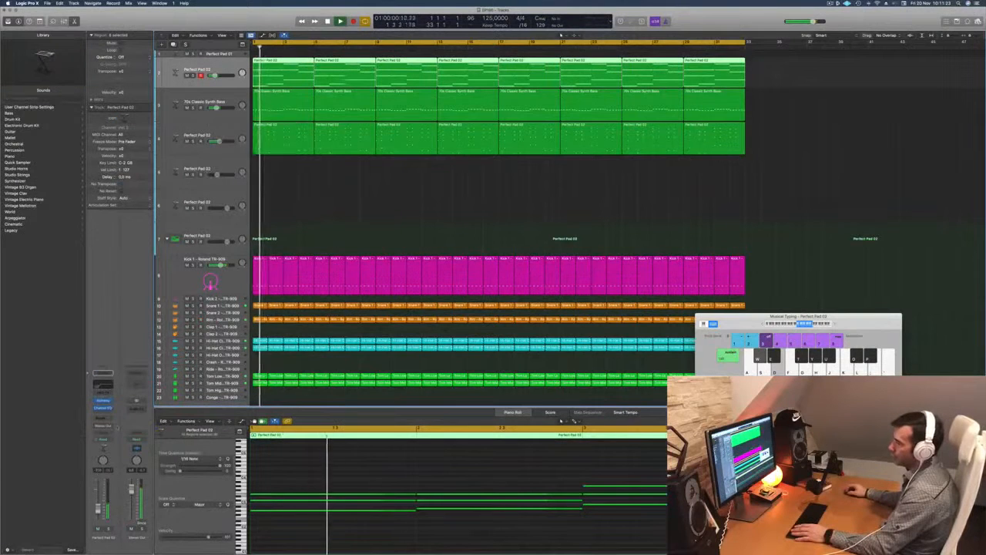
click(104, 440)
click(104, 444)
key(Return)
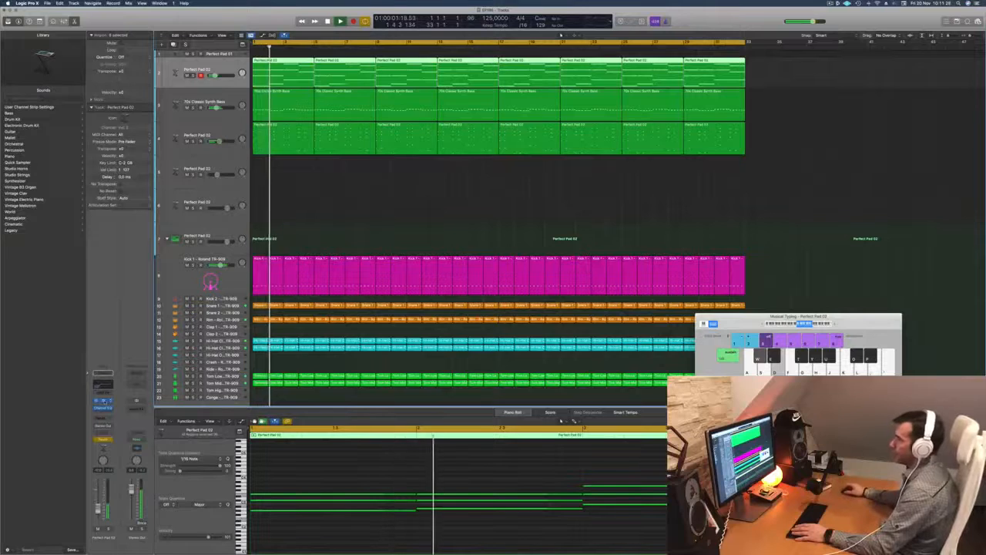
Record a brief Alchemy cutoff move on Perfect Pad 02, stop playback, and close the Alchemy and Musical Typing windows.
click(105, 401)
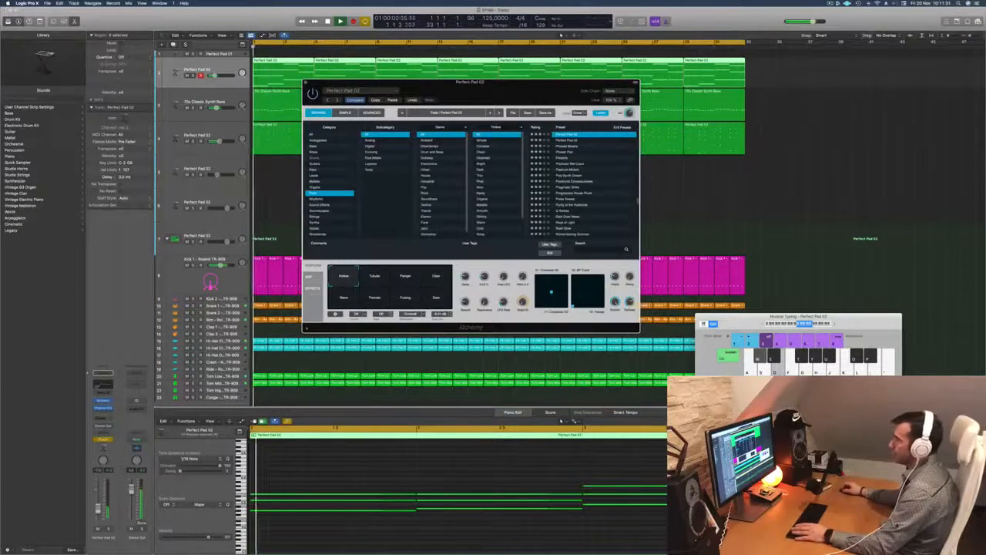
key(super+w)
key(space)
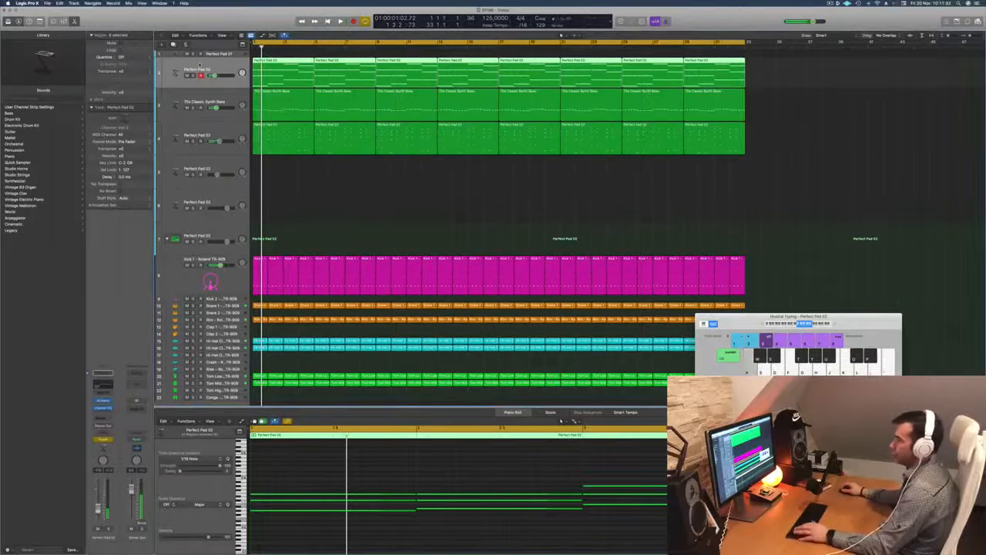
key(super+k)
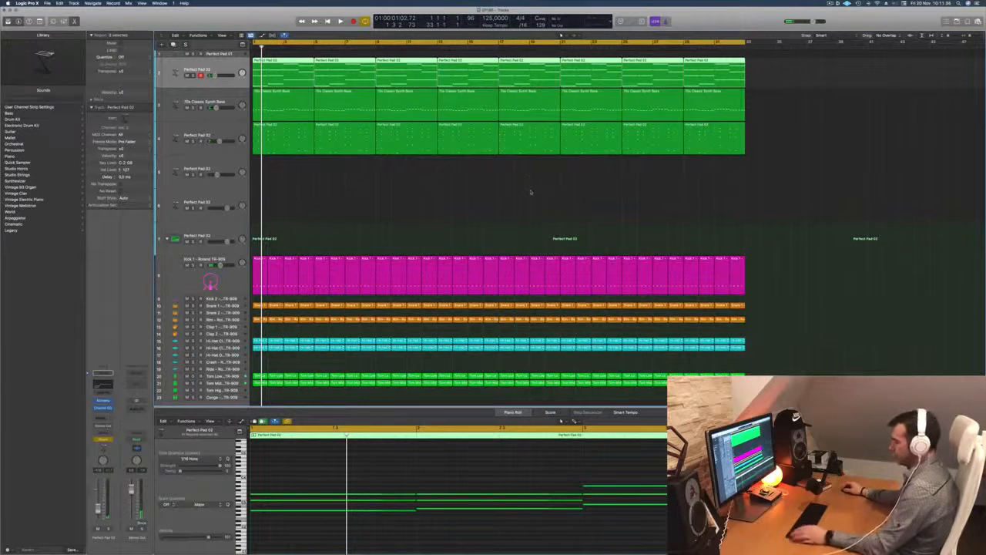
Display the Alchemy Cutoff automation on the second track and set its automation mode to Read.
key(super+Down)
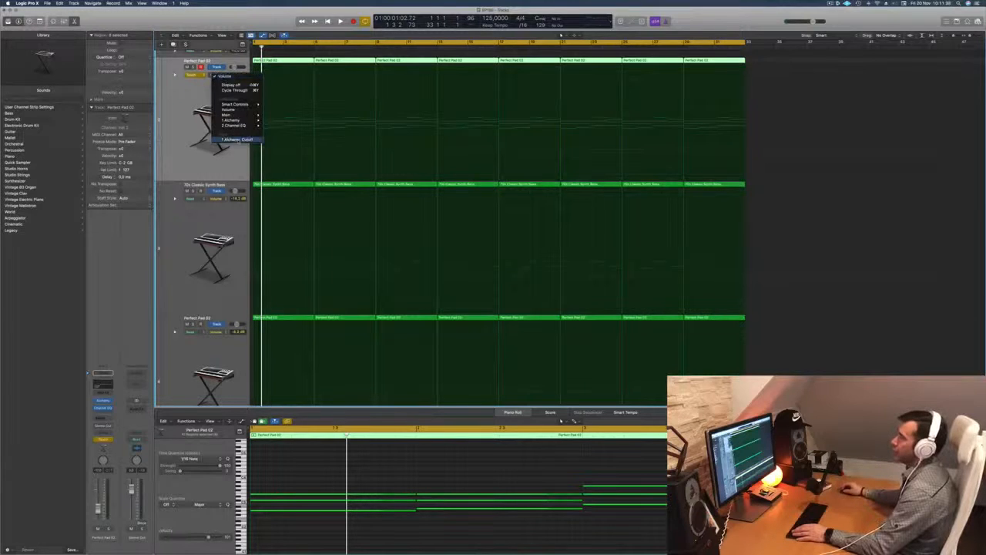
click(235, 140)
click(192, 75)
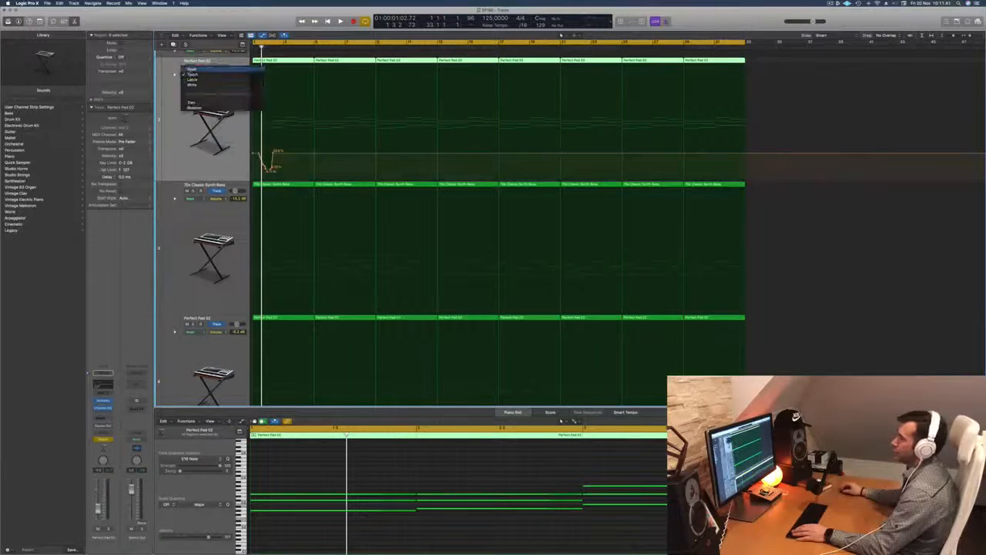
click(192, 70)
Replace the recorded cutoff points with a ramp rising from bar 1 to bar 5 and play it from the start.
drag(273, 152, 259, 154)
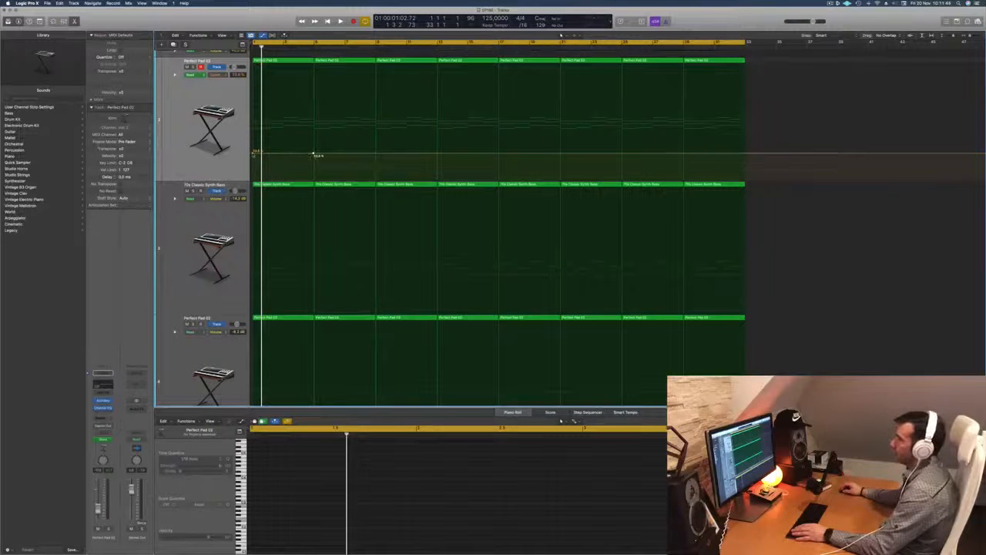
key(space)
key(super+Up)
key(super+Up)
key(super+Up)
key(super+Up)
key(super+Up)
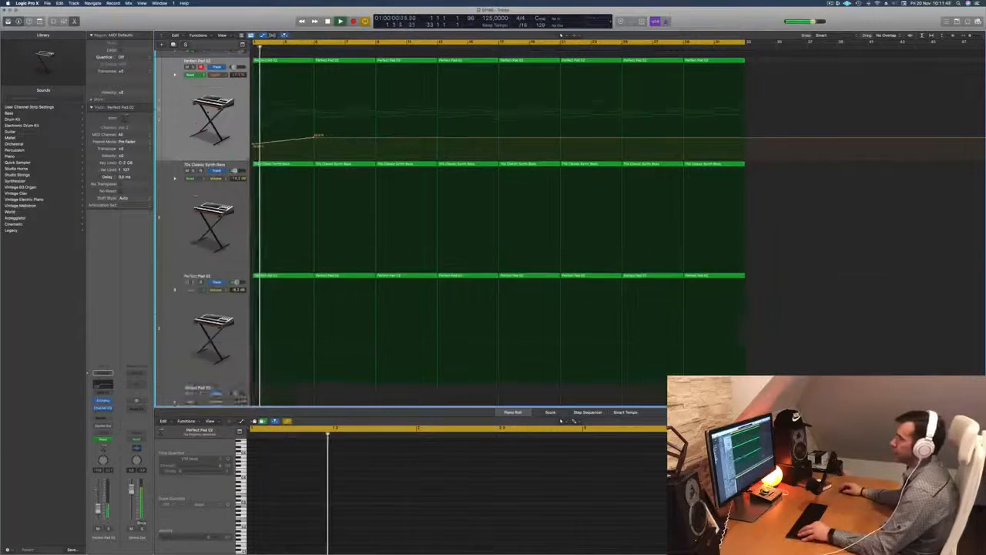
key(super+Up)
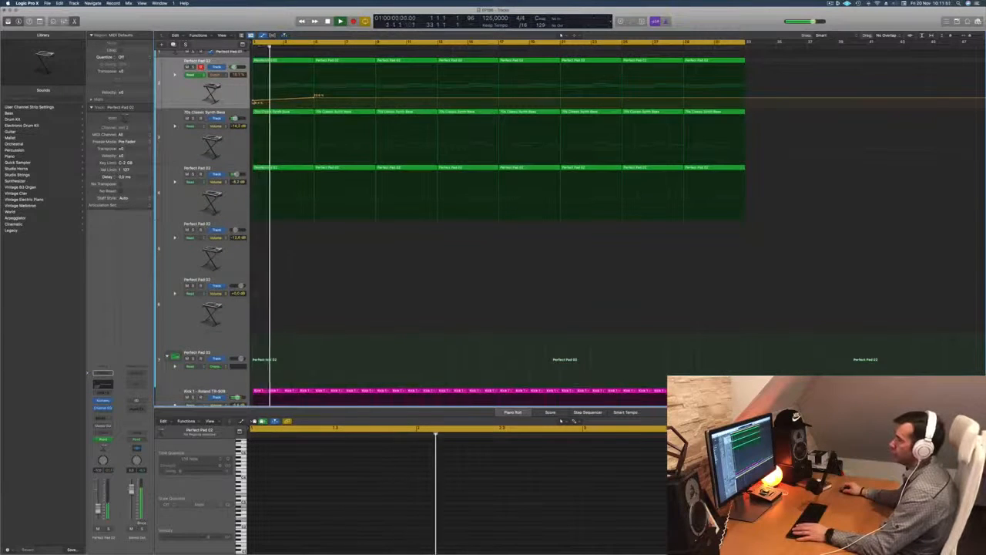
key(Return)
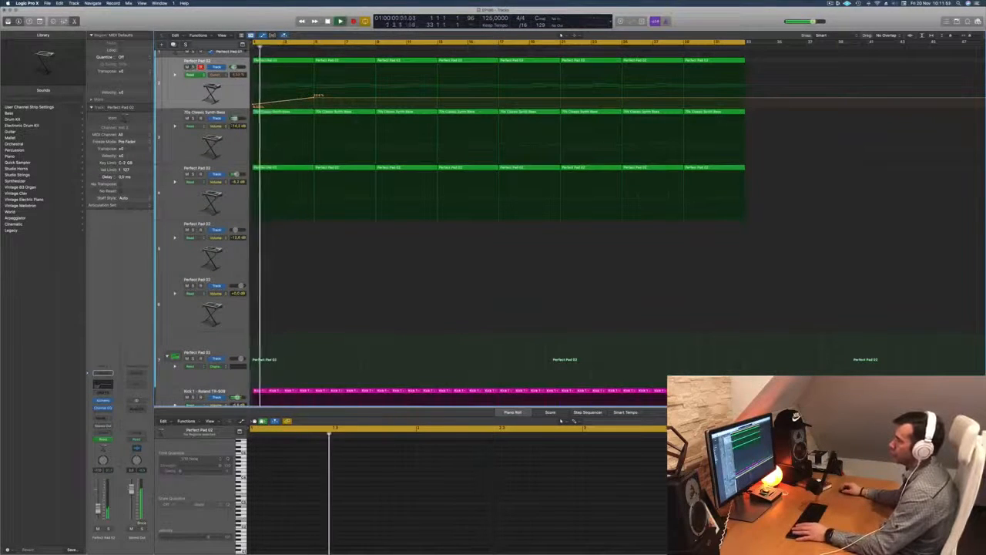
Solo the pad, raise the cutoff peak just before bar 5 with a sharp drop after it, and play unsoloed from the start.
key(s)
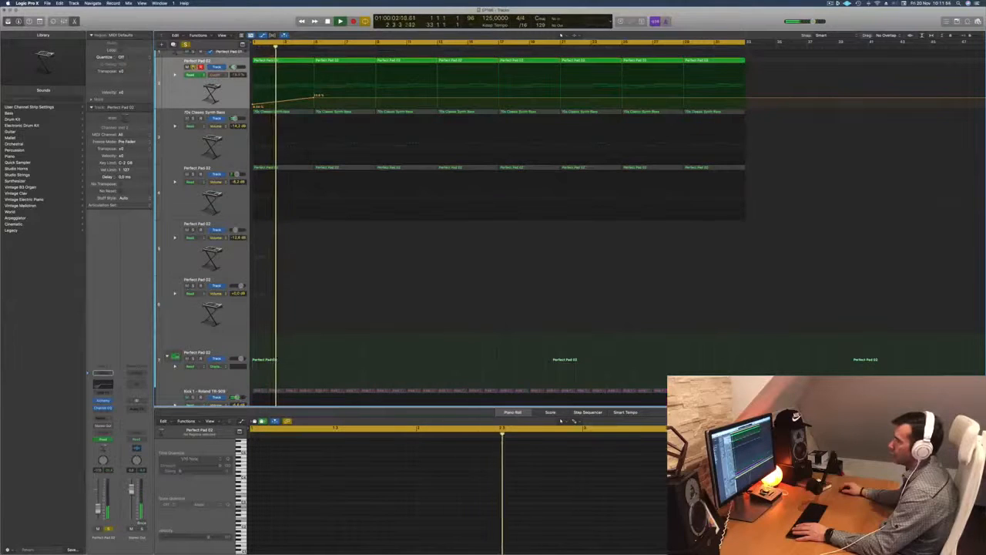
mouse_move(314, 98)
mouse_down()
mouse_move(316, 90)
mouse_move(315, 100)
mouse_up()
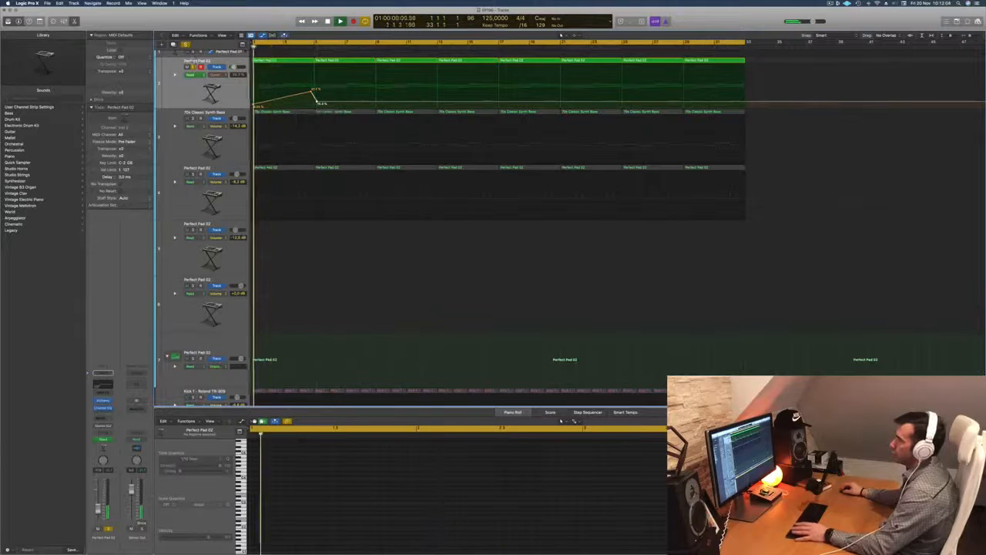
click(193, 67)
key(Return)
click(202, 82)
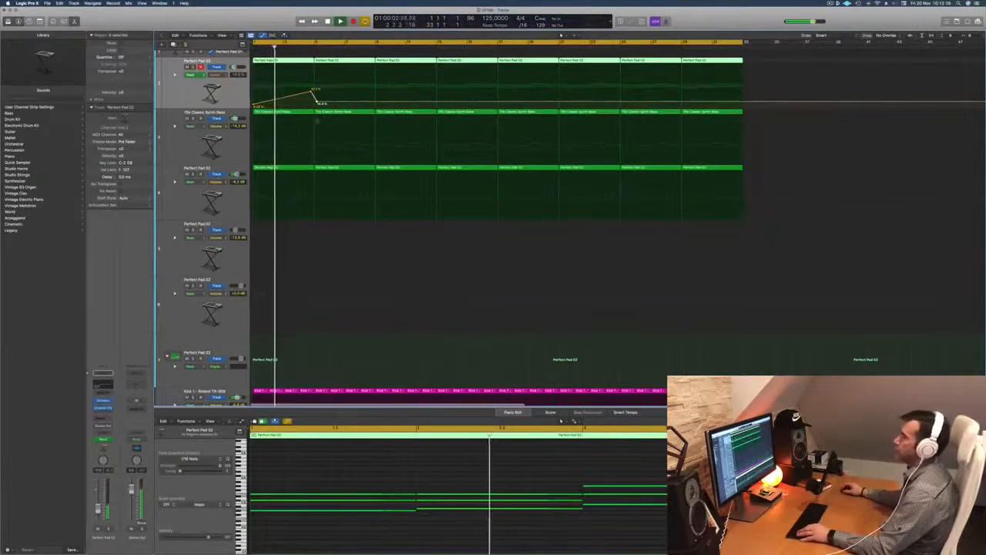
Raise the volume of the fourth track, Perfect Pad 02, to -7.8 dB and play from the start.
key(super+Left)
key(super+Left)
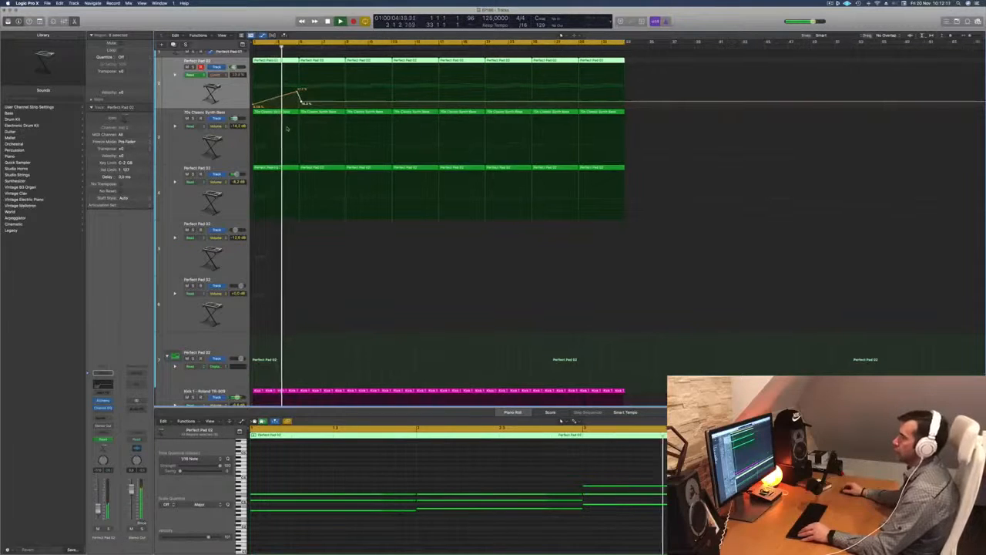
key(super+Right)
key(Down)
key(Down)
key(Return)
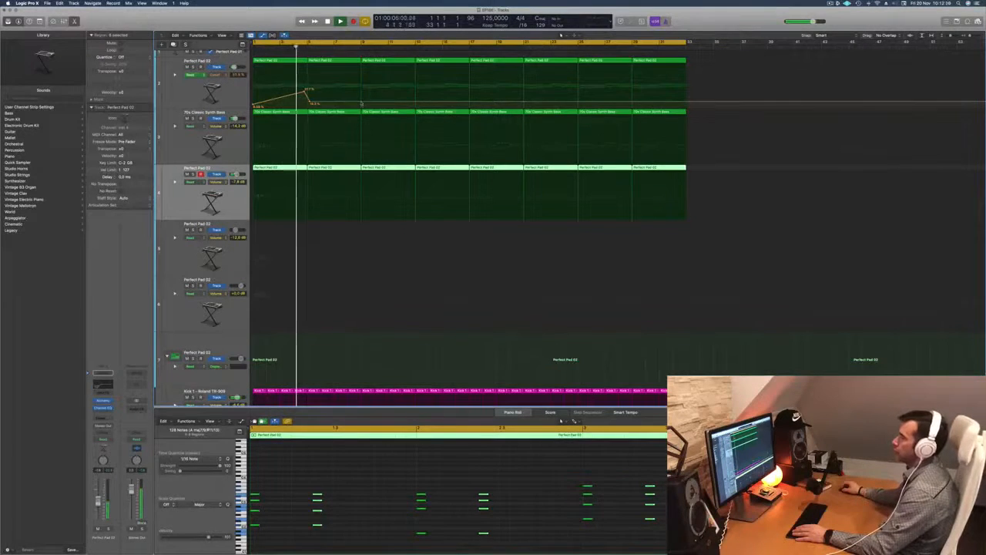
Add cutoff peaks at bar 9 and just before bar 17, with dips at bars 13 and 17, and delete that track's regions from bar 17 onward.
drag(361, 103, 472, 103)
click(416, 89)
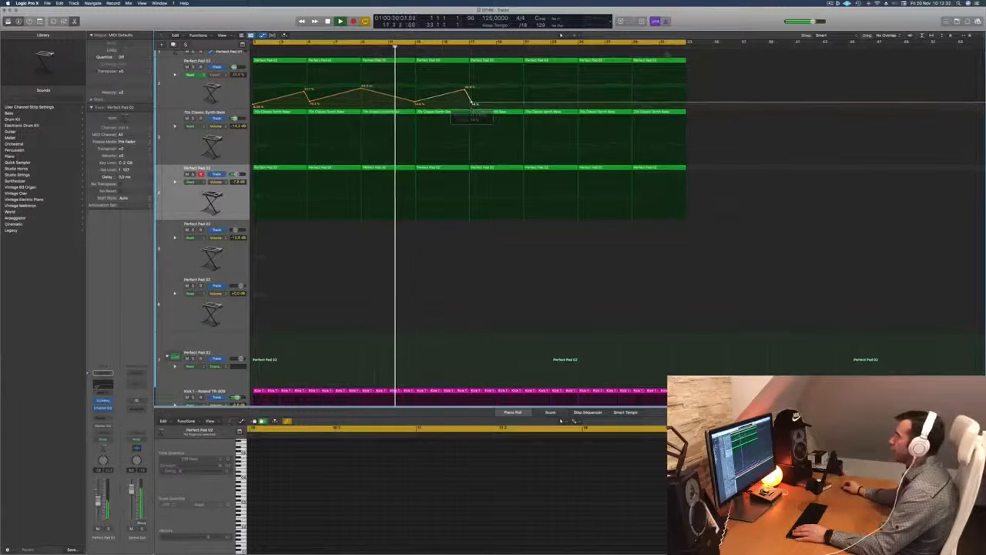
drag(699, 61, 501, 62)
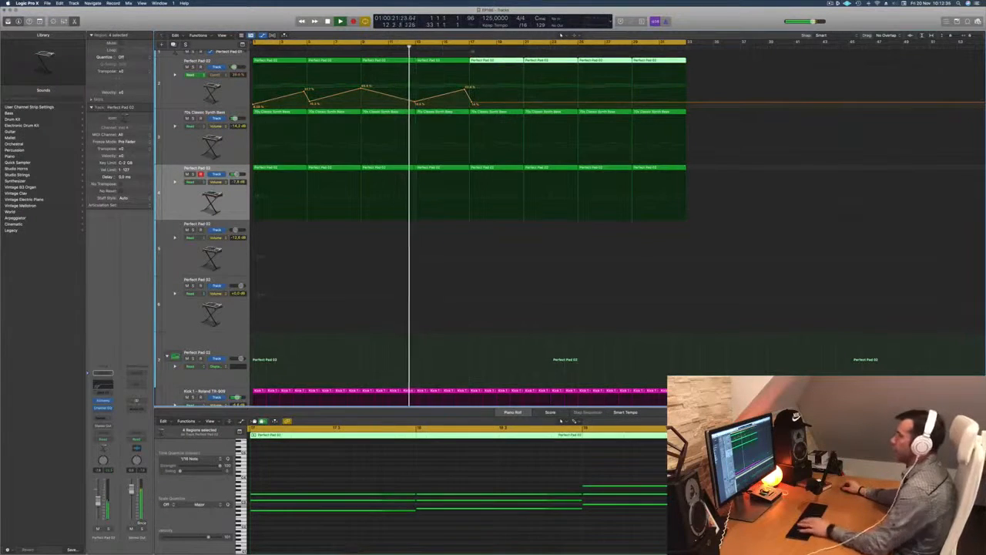
key(Delete)
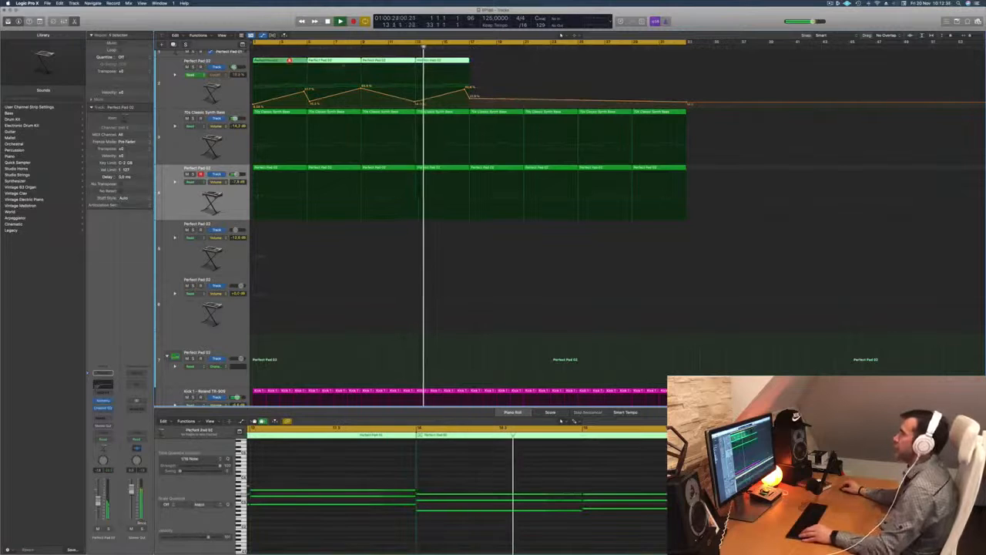
Copy the second track's four pad regions with their cutoff automation to bar 17, play from the start, and adjust the cutoff dip at bar 17.
drag(287, 71, 501, 73)
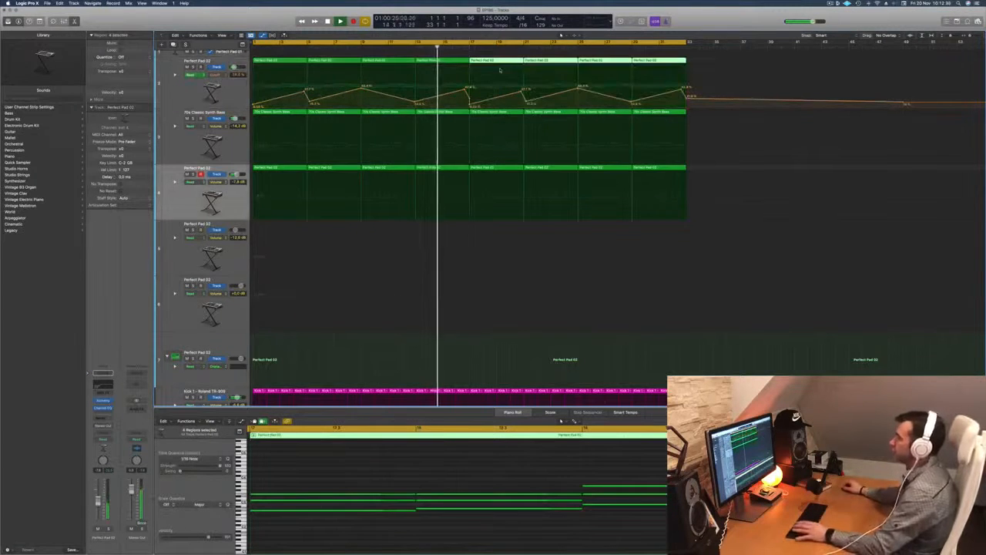
key(Return)
click(471, 100)
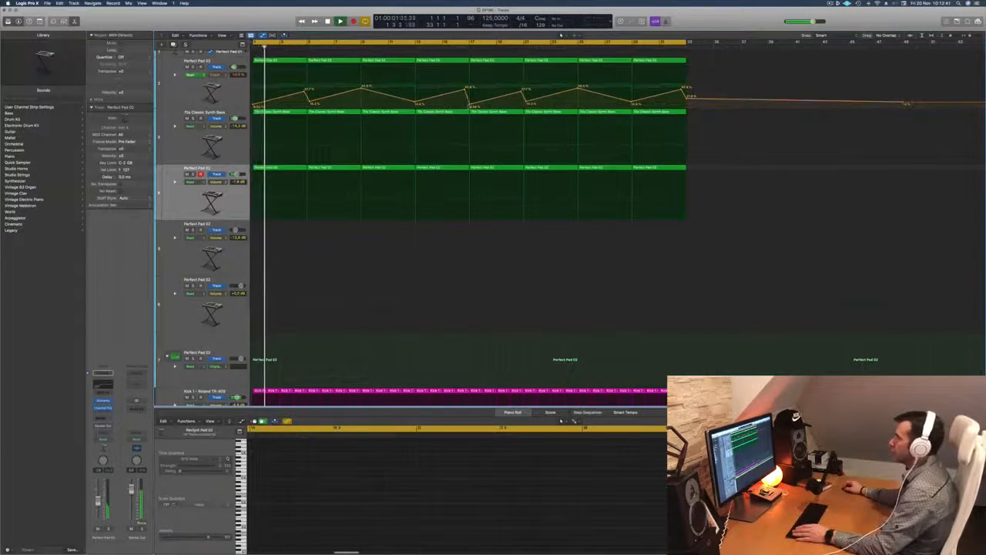
drag(472, 103, 469, 102)
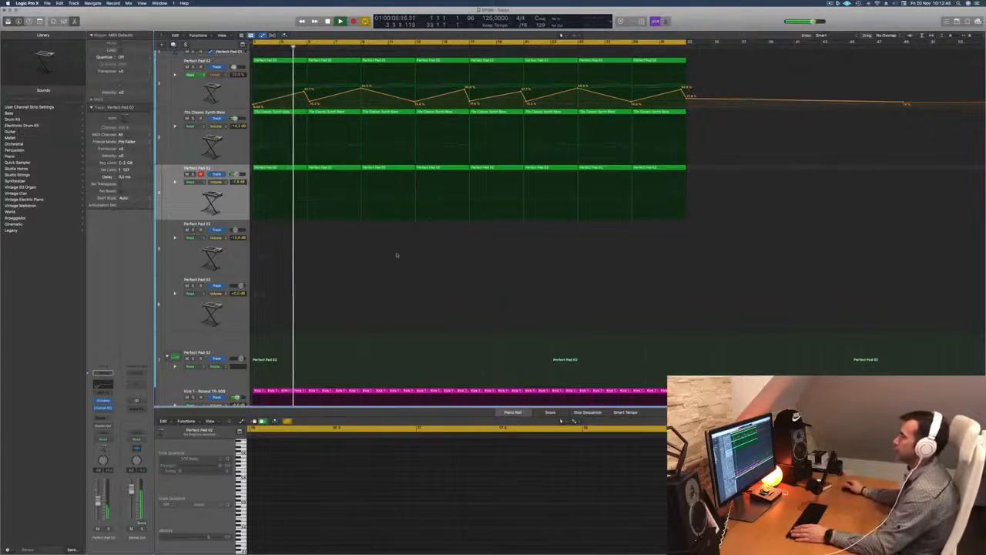
Audition the bass and pad tracks from the start and load the Yamaha Grand Piano sound on the fifth track.
click(188, 143)
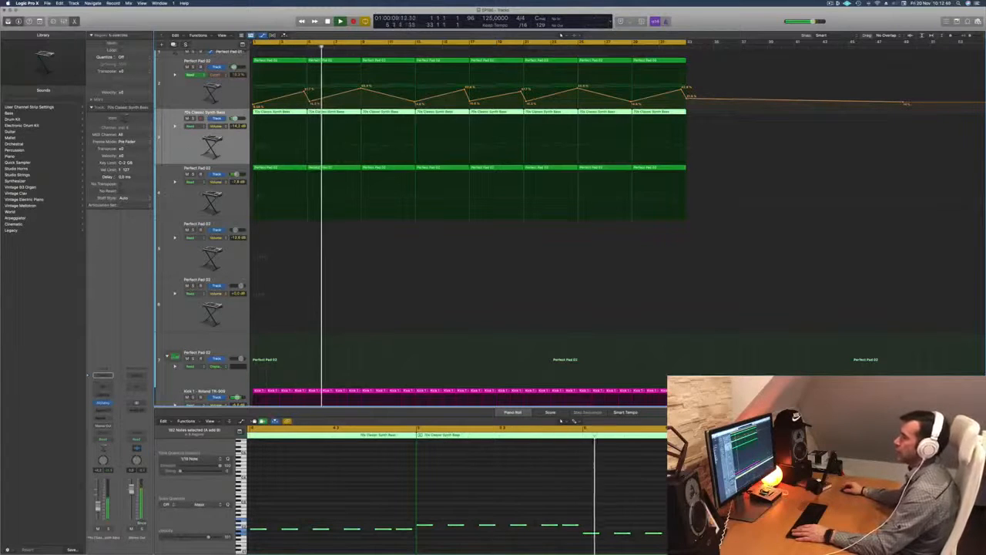
click(167, 201)
key(Return)
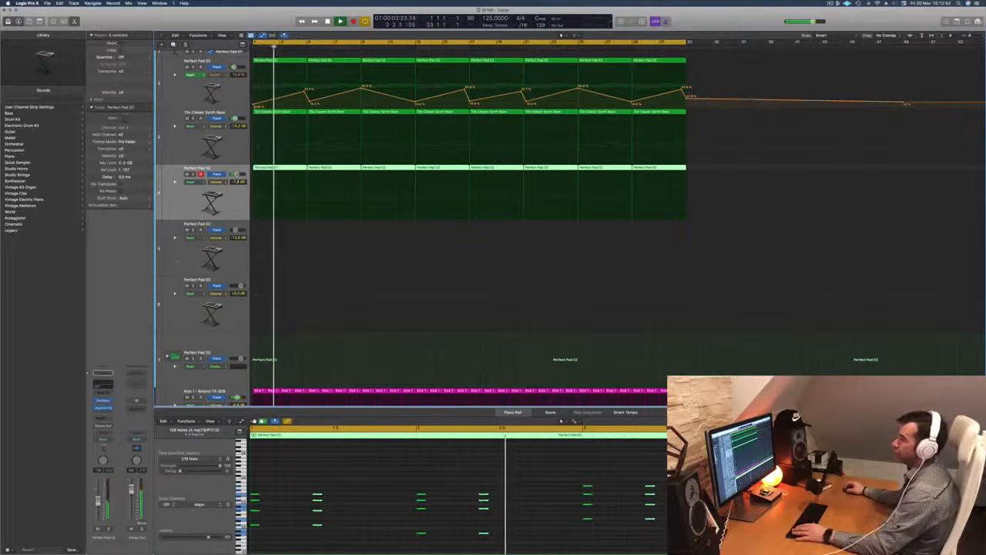
click(178, 255)
key(Return)
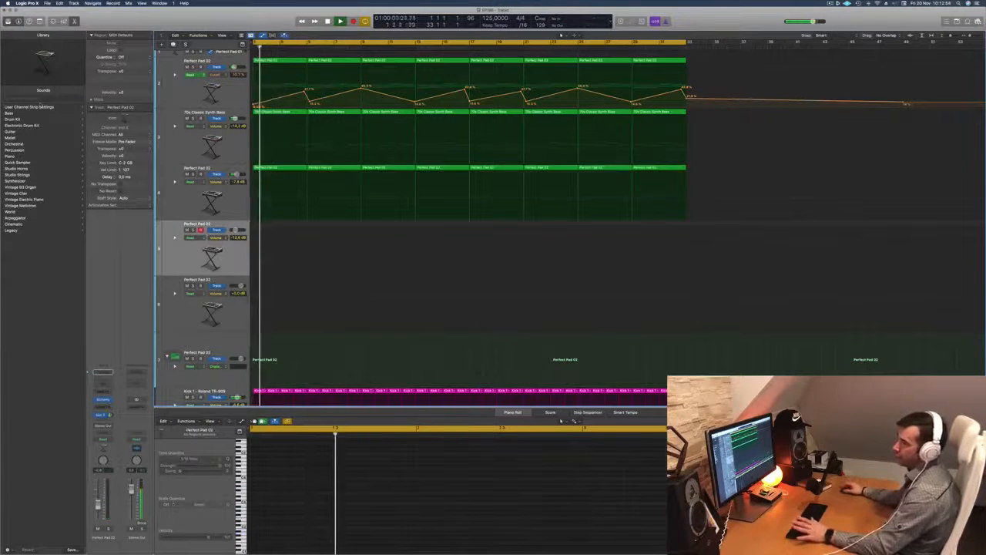
click(10, 156)
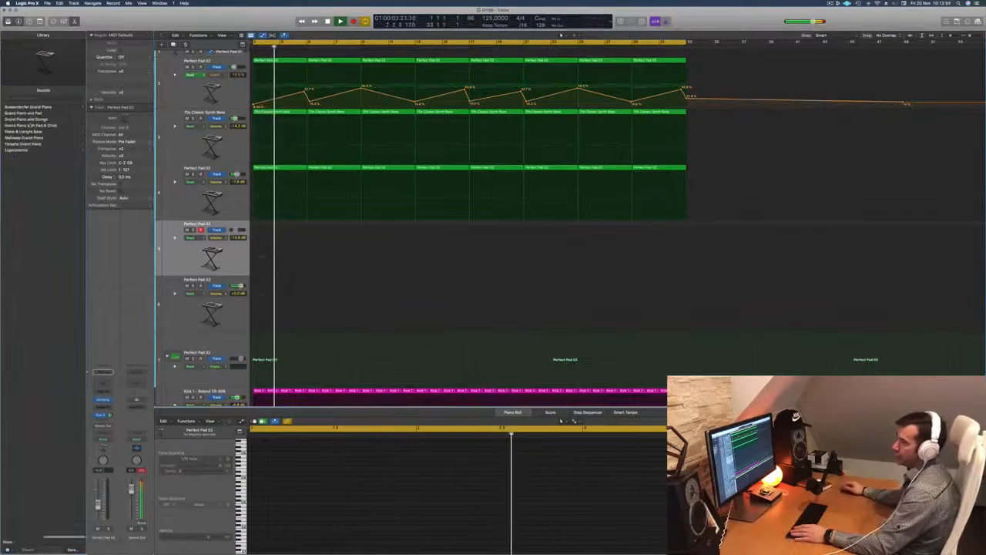
click(537, 178)
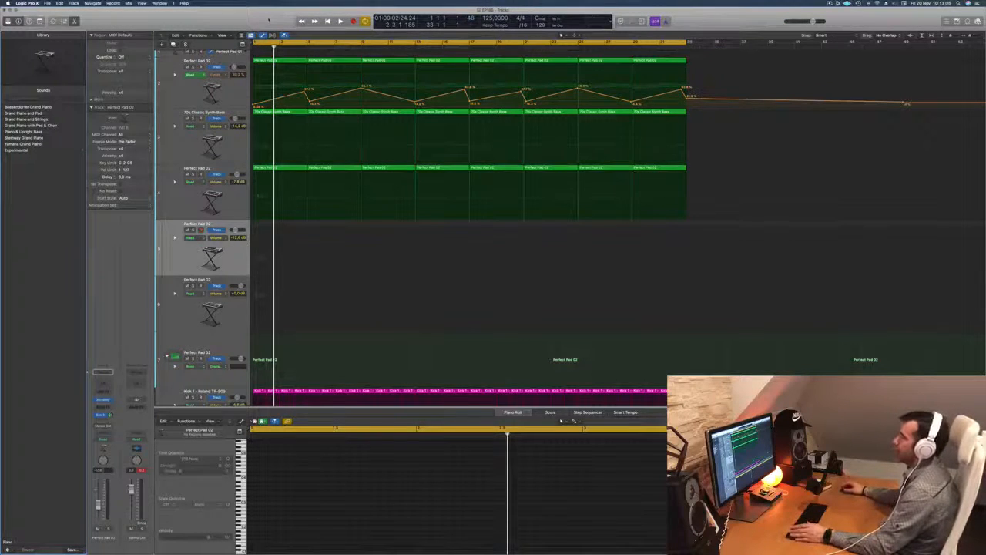
key(r)
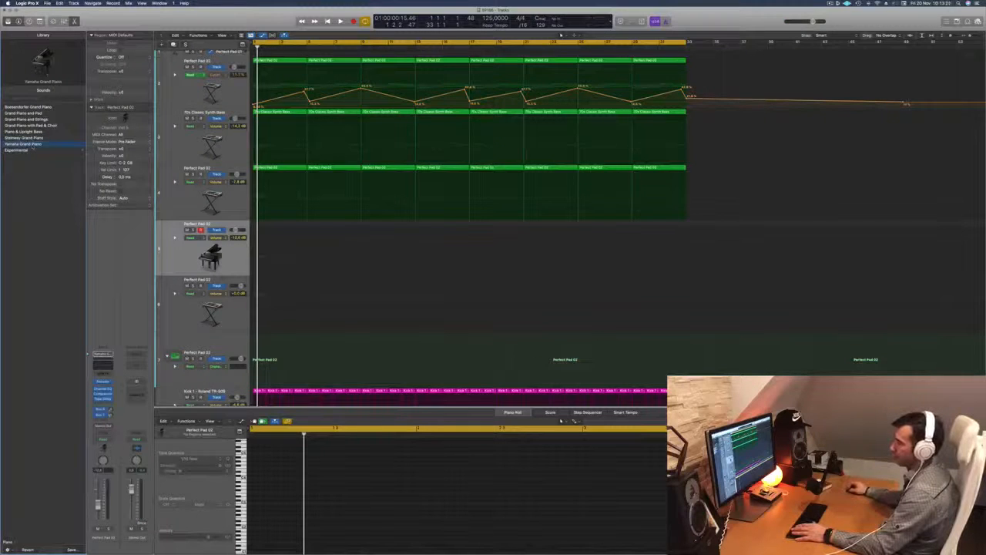
Add a send to Bus 3 (Aux 4) on the grand piano track.
click(102, 419)
mouse_move(101, 427)
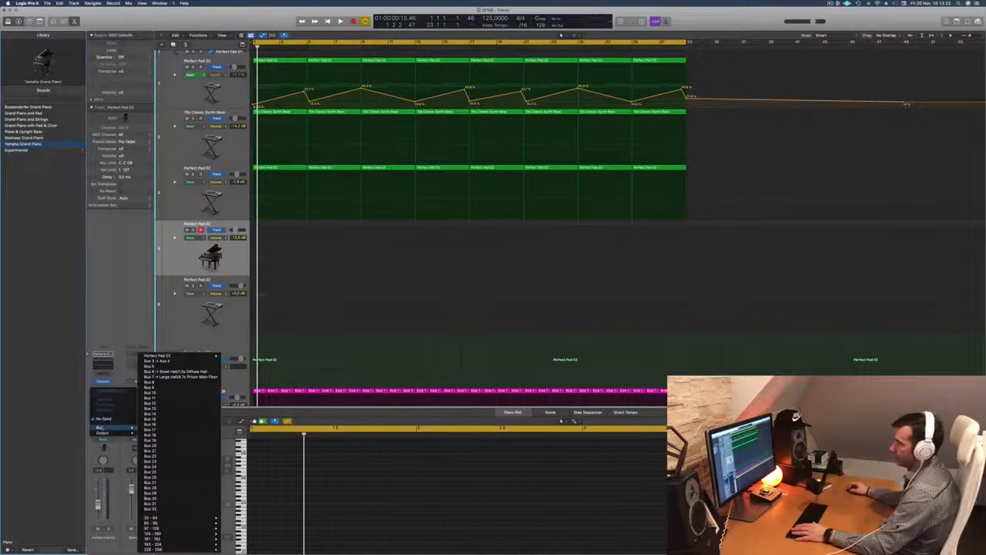
click(178, 362)
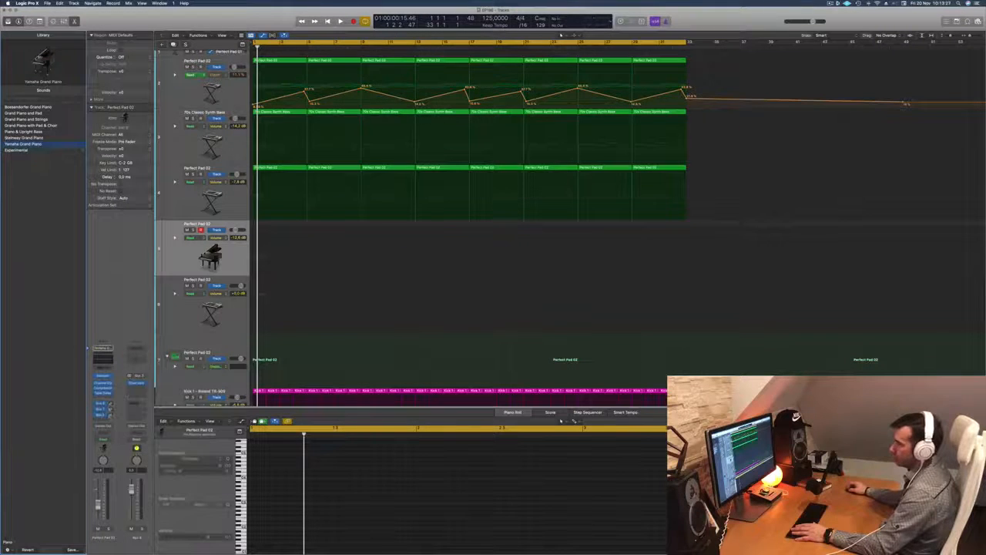
Play the arrangement from the start and open Musical Typing, placing it over the empty part of the arrangement.
key(space)
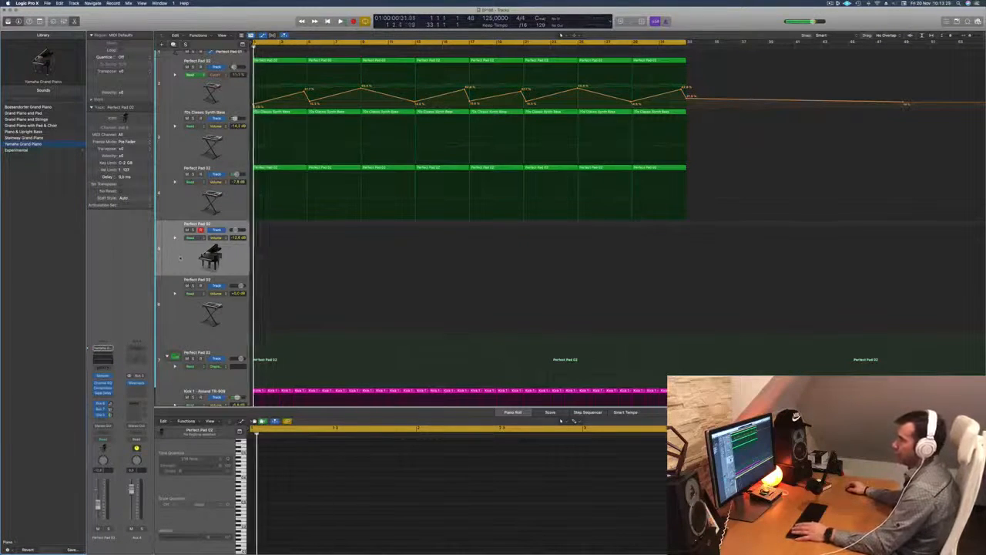
key(super+k)
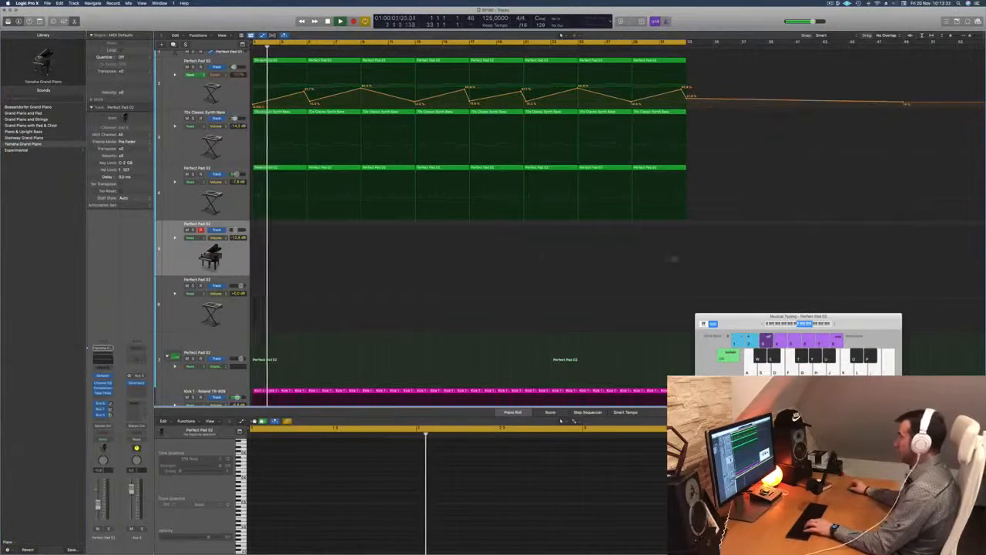
drag(747, 323, 665, 300)
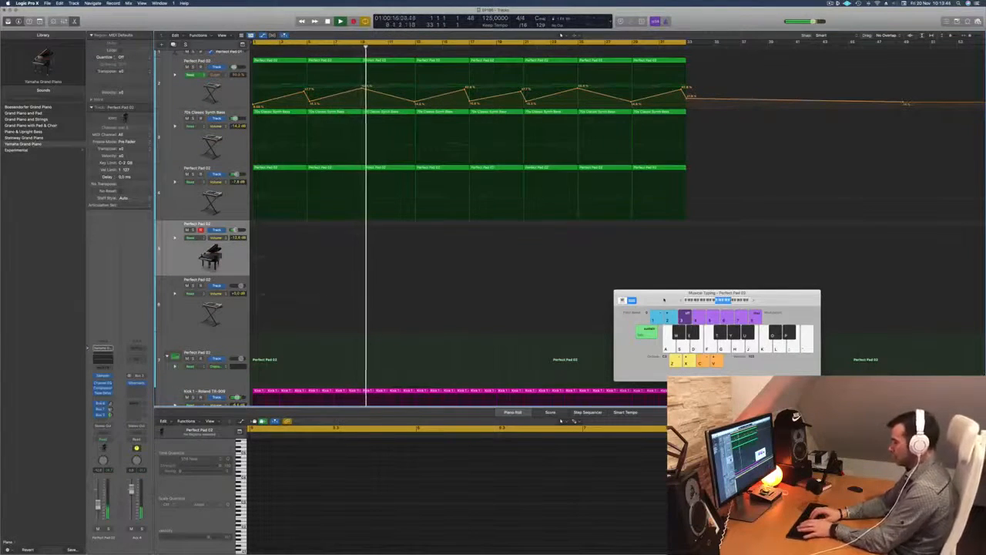
Try recording a piano melody on the fifth track from about bar 10 to bar 25 using Musical Typing, and delete the take.
key(r)
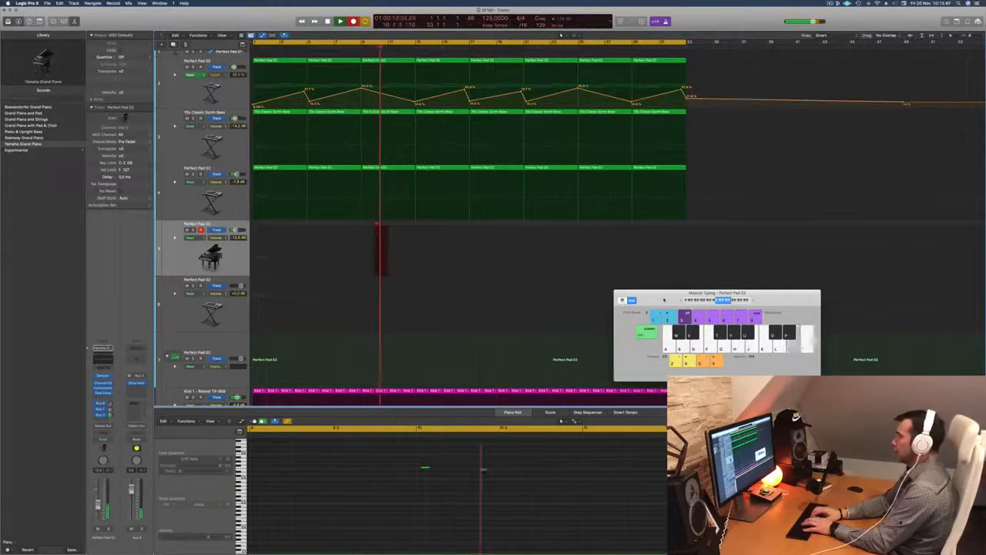
key(j)
key(g)
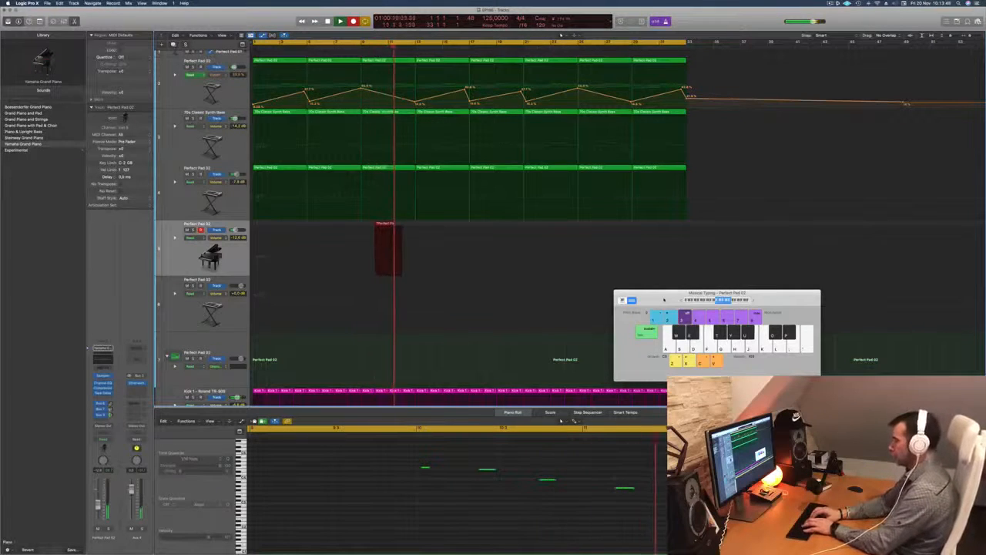
key(h)
key(d)
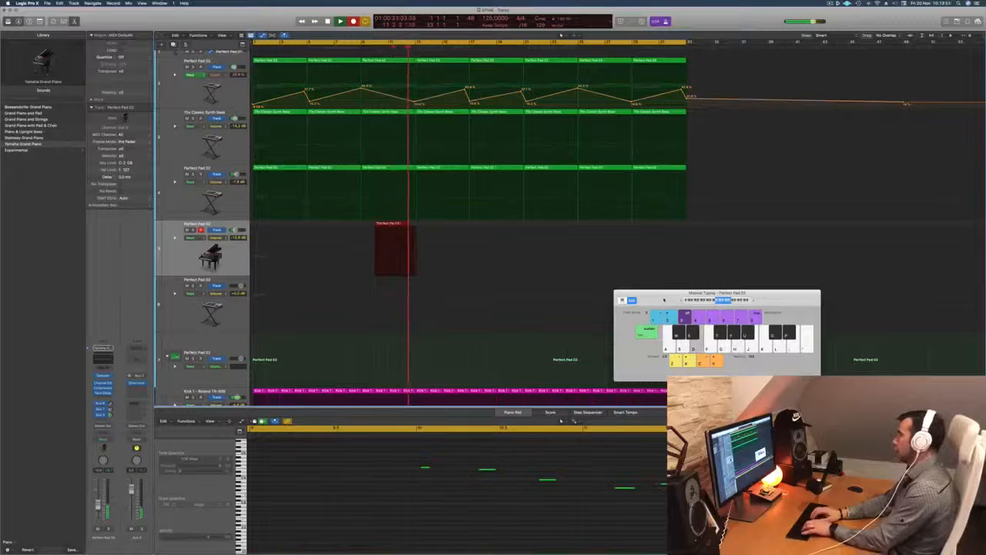
key(f)
key(d)
key(s)
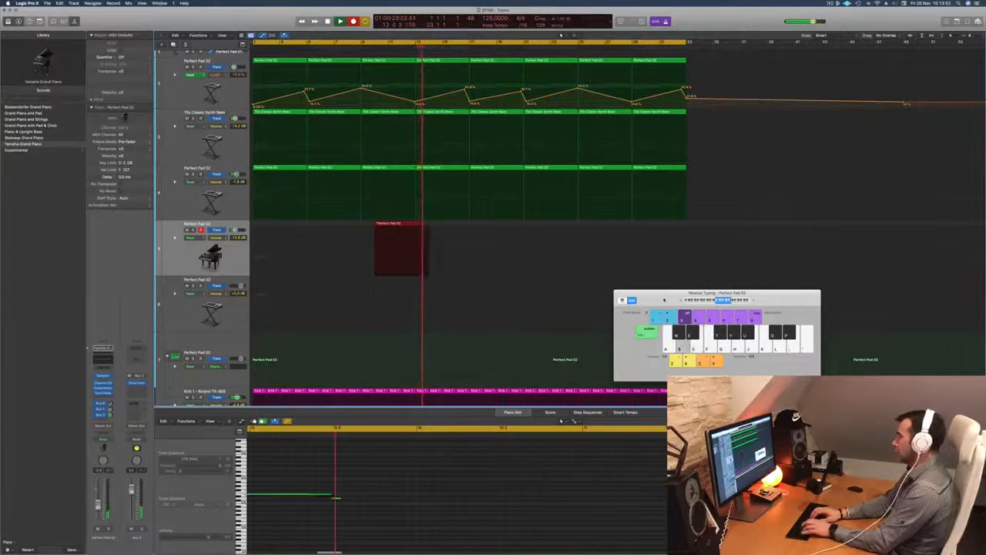
key(d)
key(f)
key(g)
key(d)
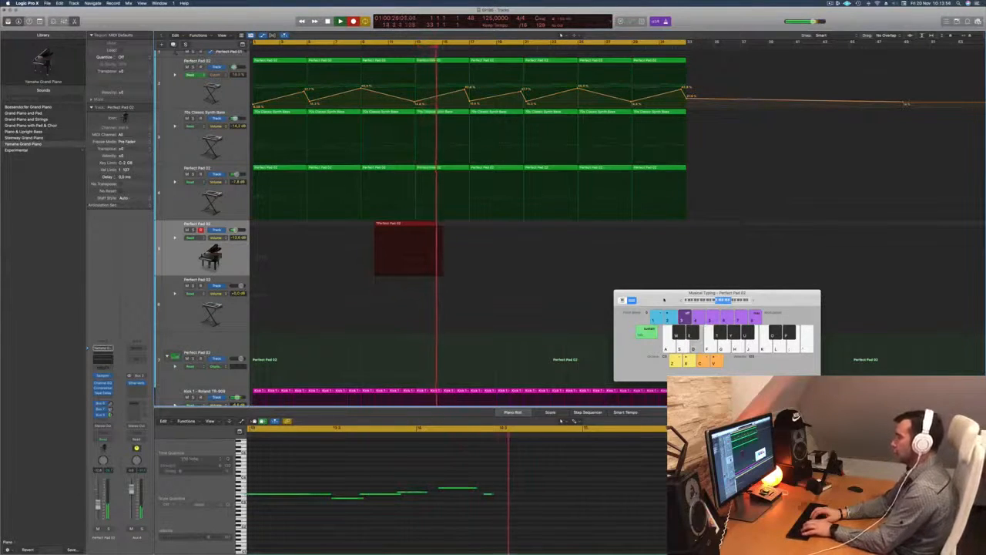
key(apostrophe)
key(semicolon)
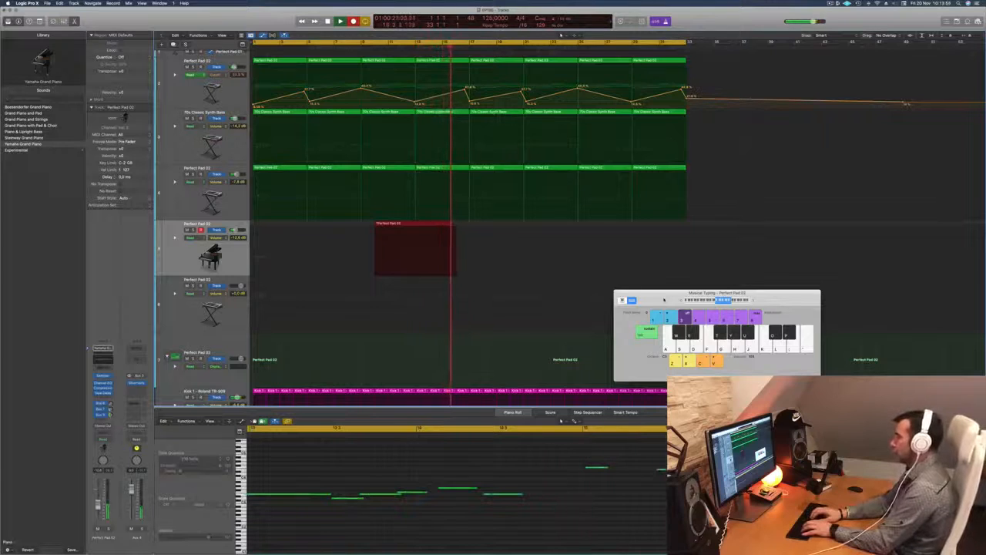
key(d)
key(f)
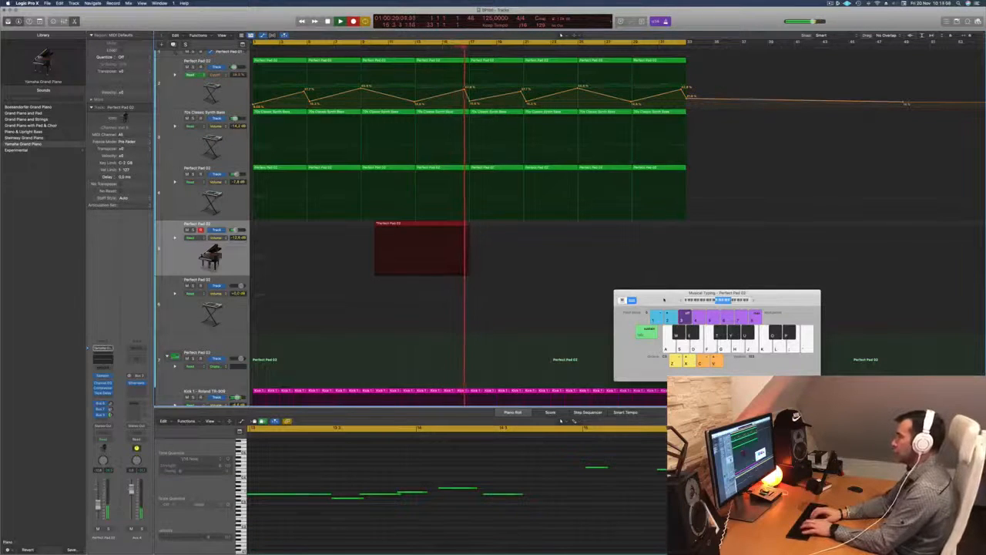
key(g)
key(l)
key(l)
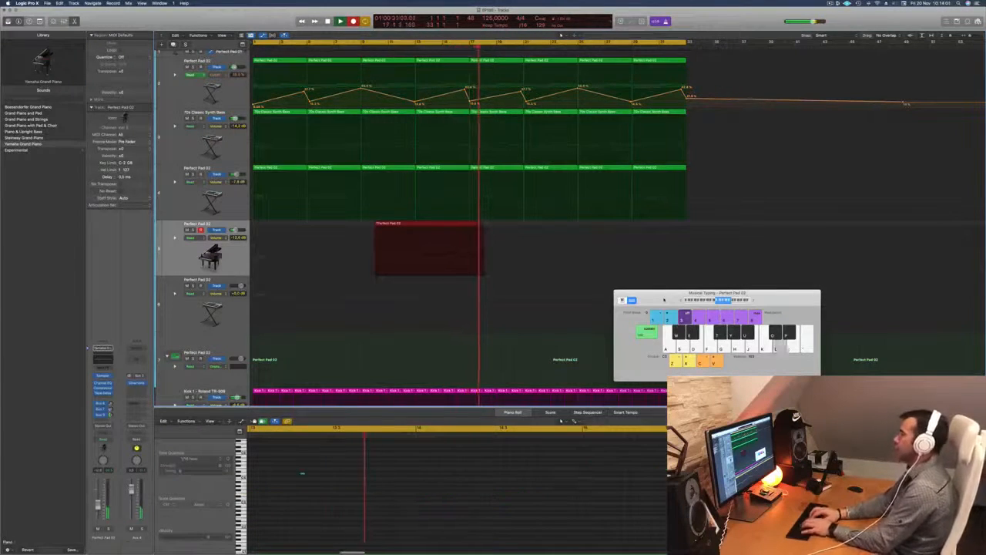
key(apostrophe)
key(semicolon)
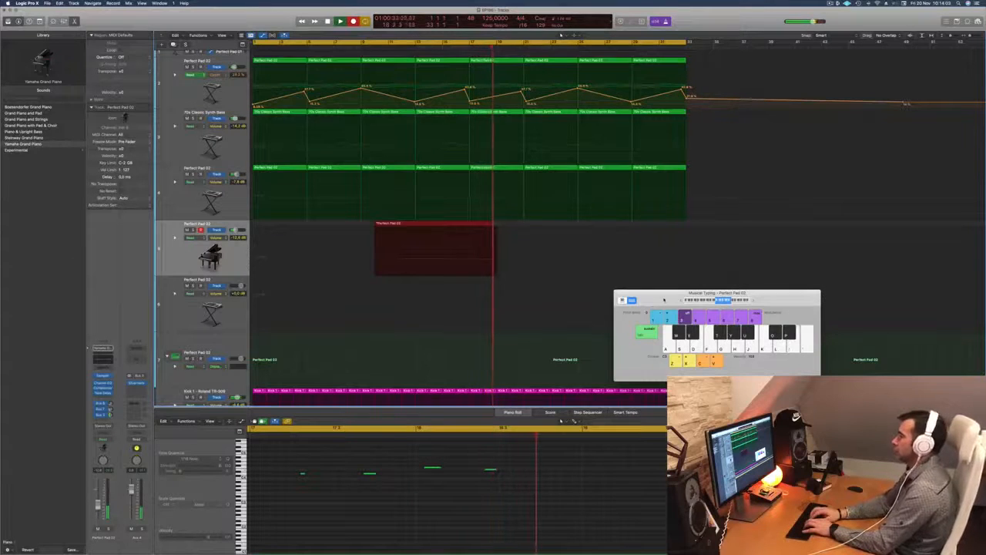
key(apostrophe)
key(semicolon)
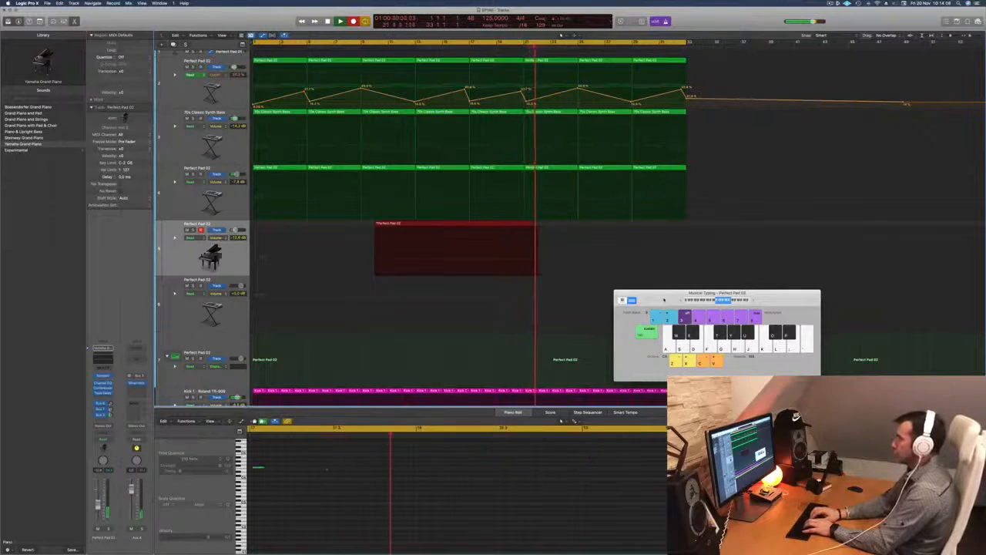
key(apostrophe)
key(semicolon)
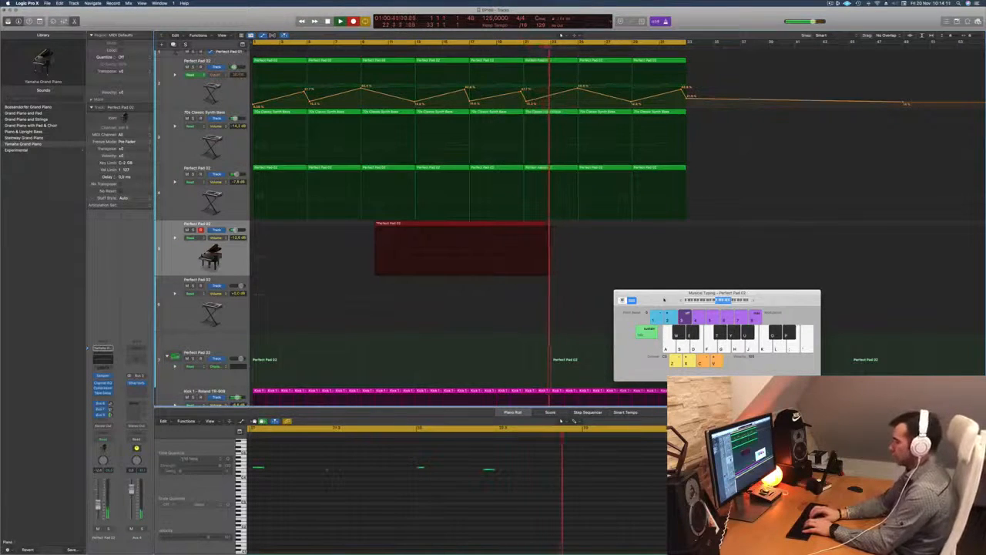
key(apostrophe)
key(semicolon)
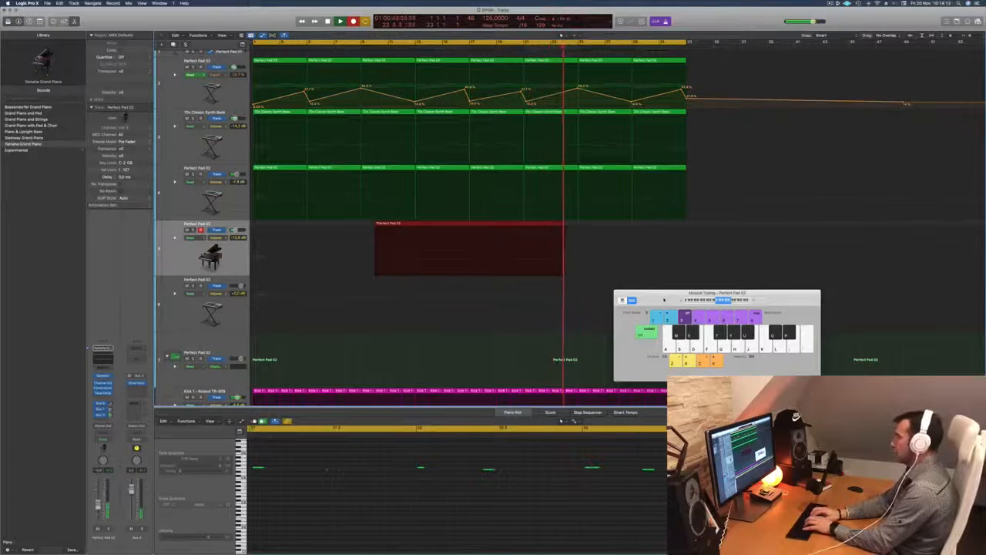
key(j)
key(semicolon)
key(l)
key(semicolon)
key(apostrophe)
key(h)
key(g)
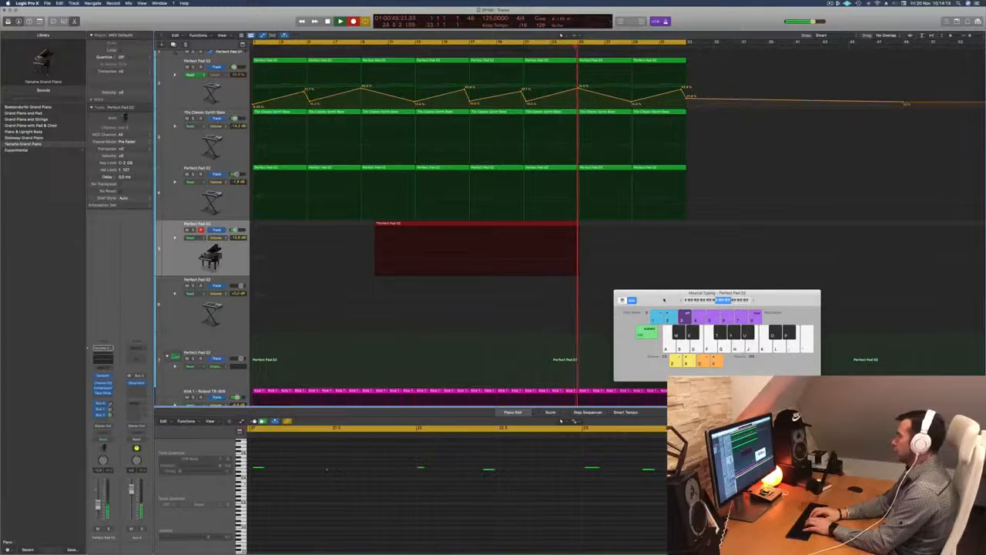
key(space)
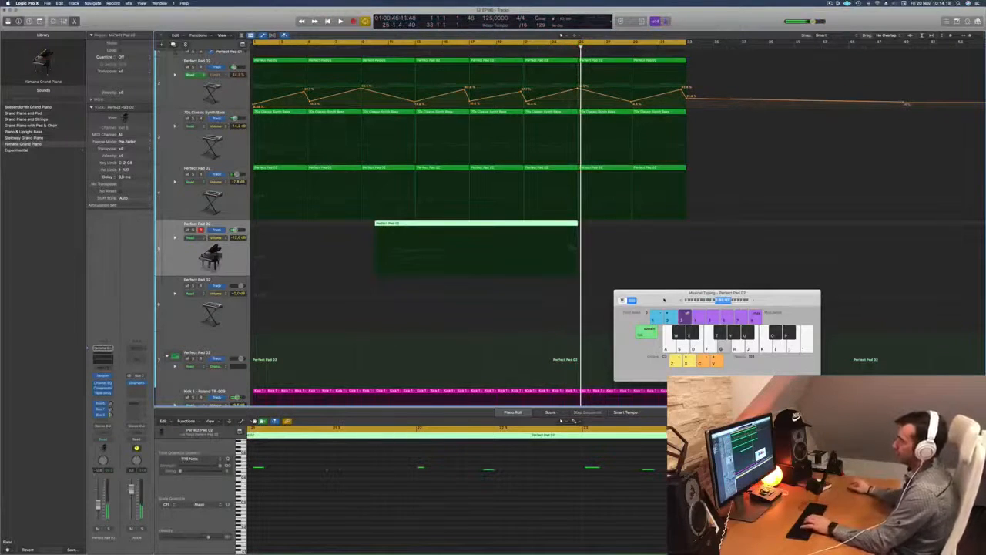
key(Delete)
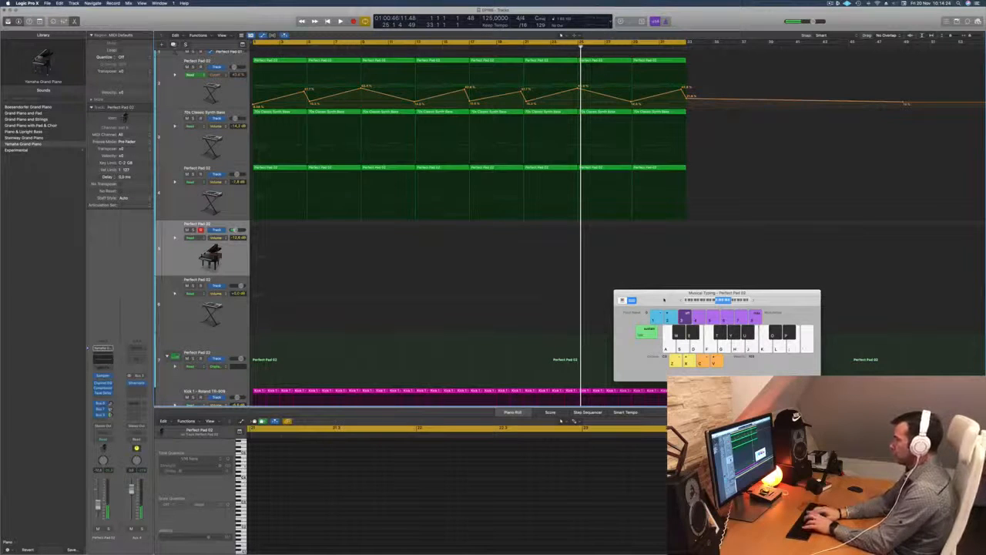
Play the arrangement from the start and replace the piano track's Sampler instrument with stereo Alchemy.
key(Return)
key(space)
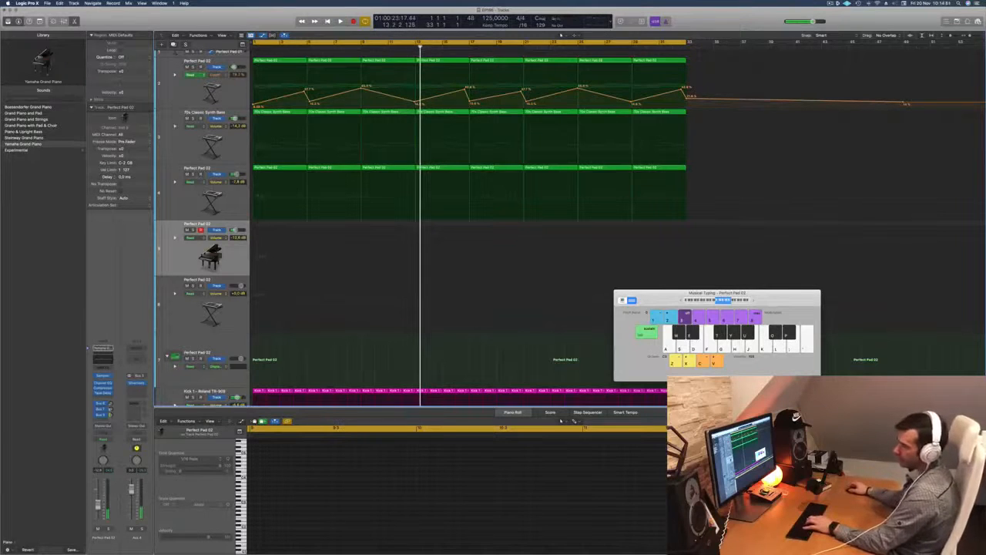
click(102, 348)
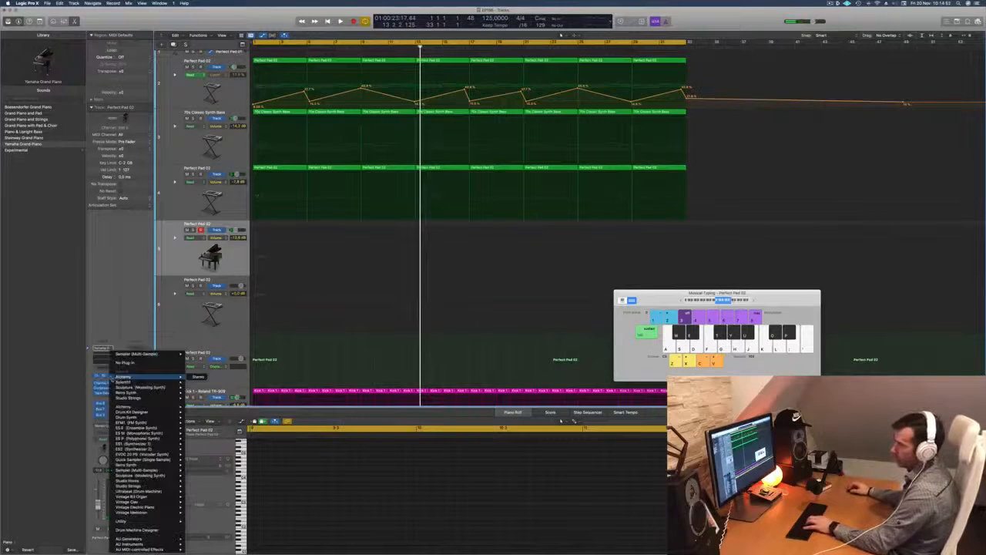
mouse_move(123, 376)
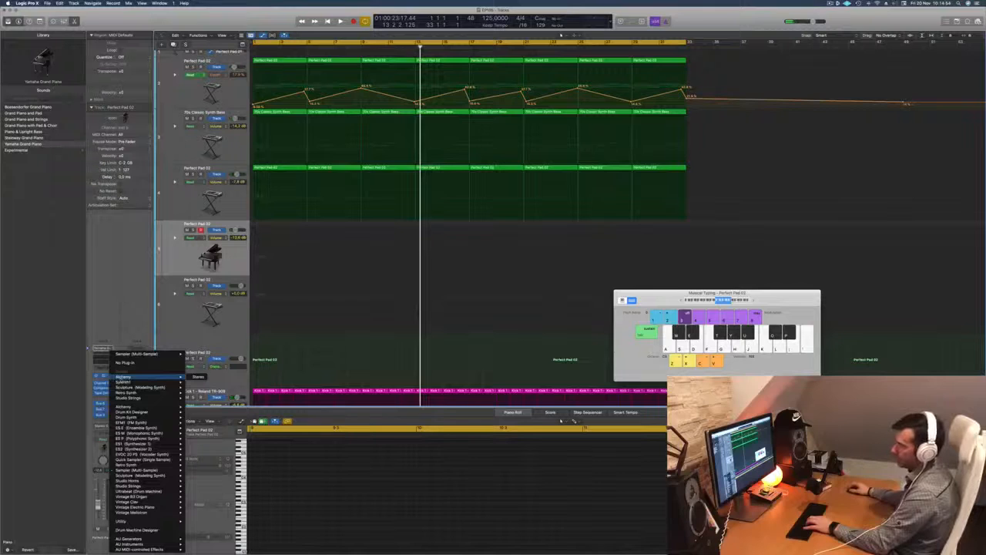
click(198, 376)
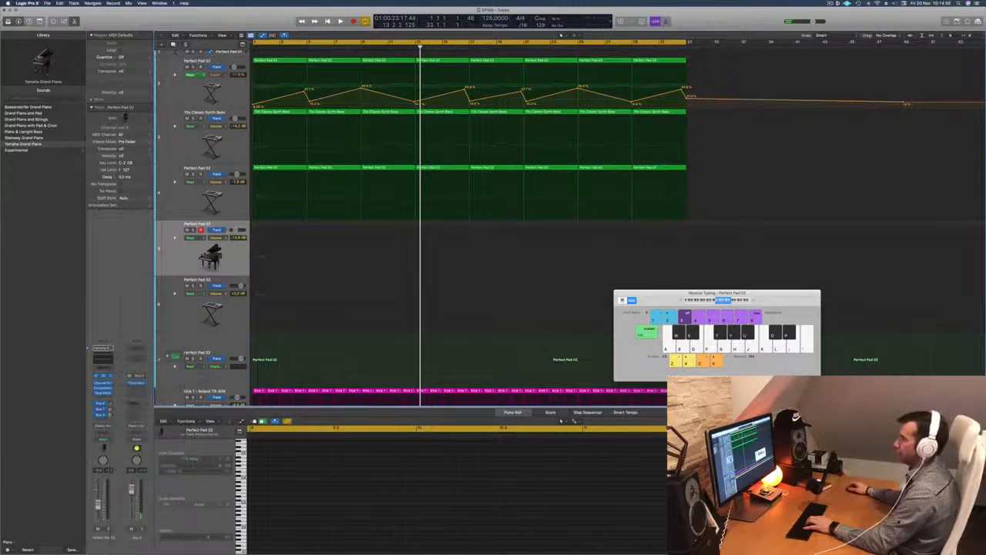
Add a send to Bus 3 (Aux 4) on the sixth track, Perfect Pad 02.
click(213, 315)
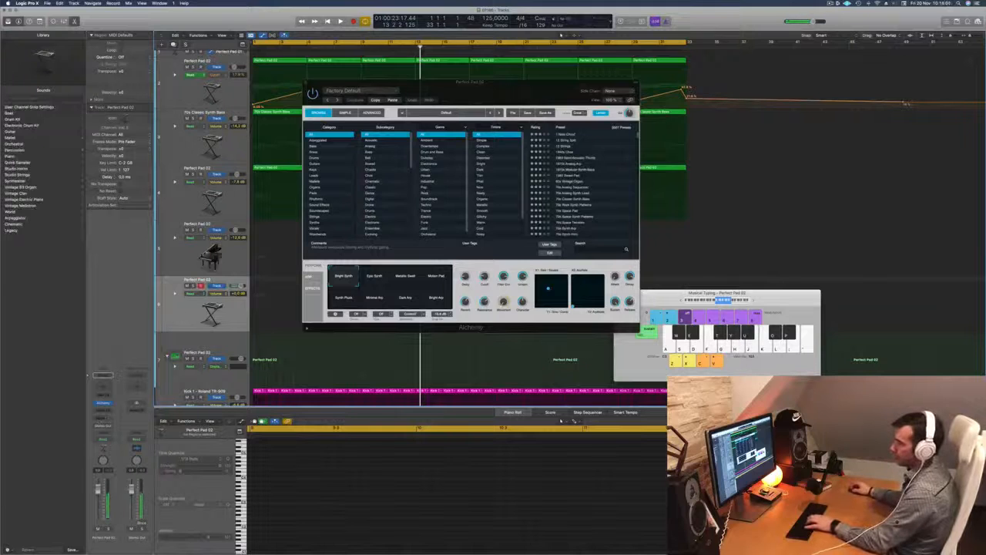
click(102, 417)
mouse_move(117, 428)
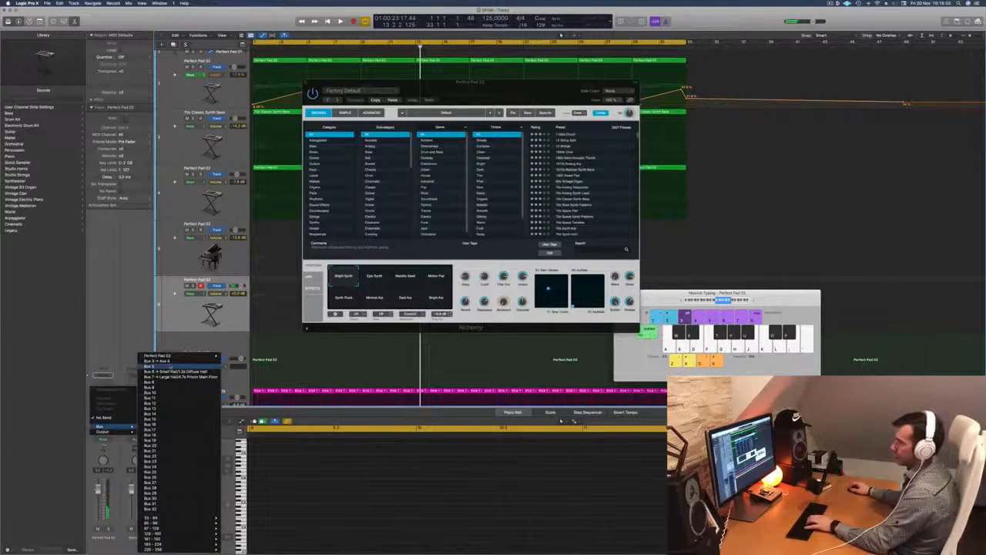
click(164, 360)
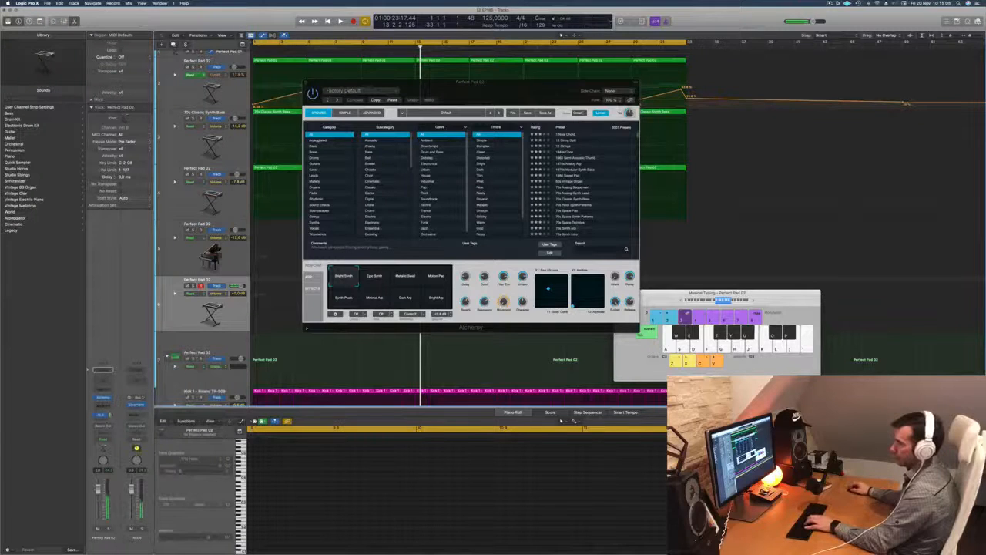
Play the arrangement from the start and open the sixth track's Alchemy instrument, arranging both Alchemy windows clear of the track regions.
key(Return)
key(space)
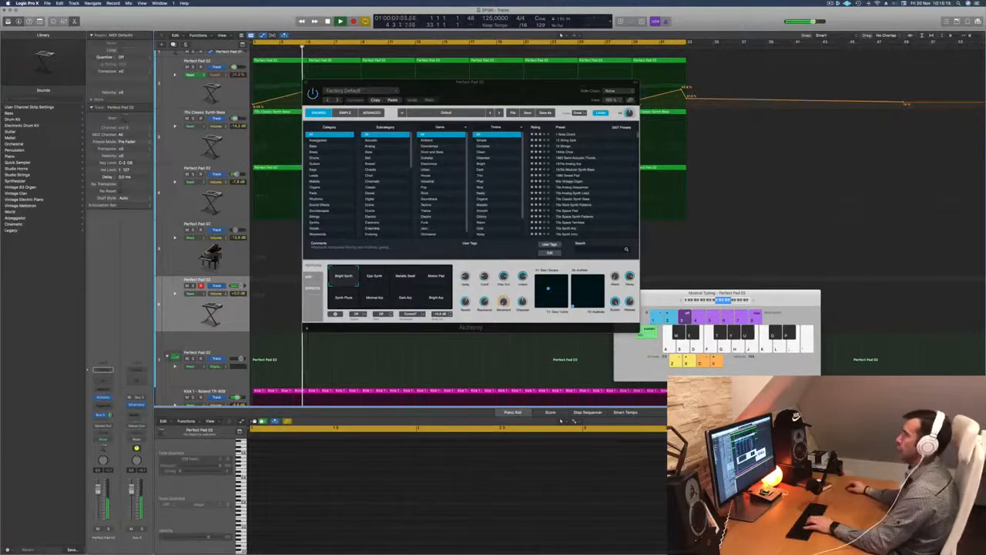
drag(503, 82, 649, 82)
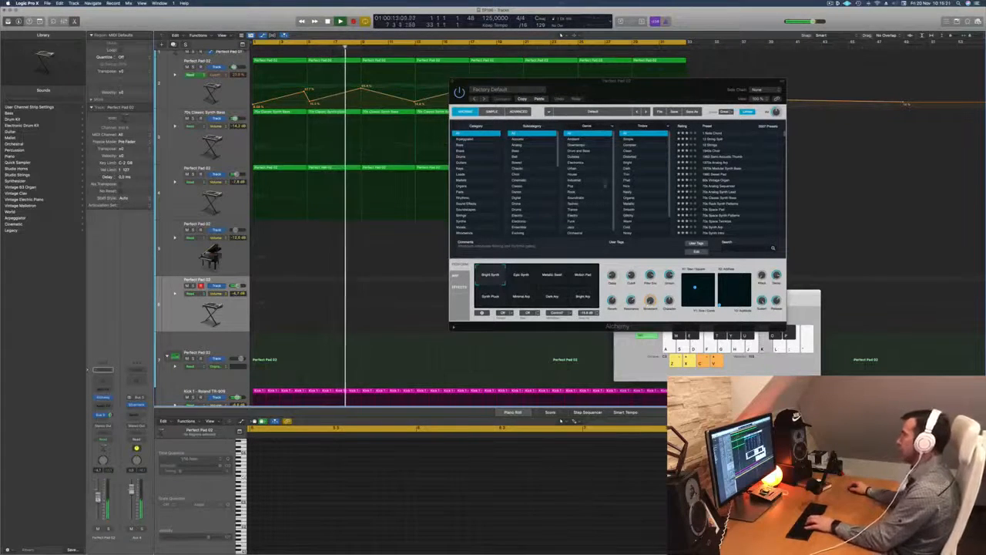
drag(668, 101, 728, 38)
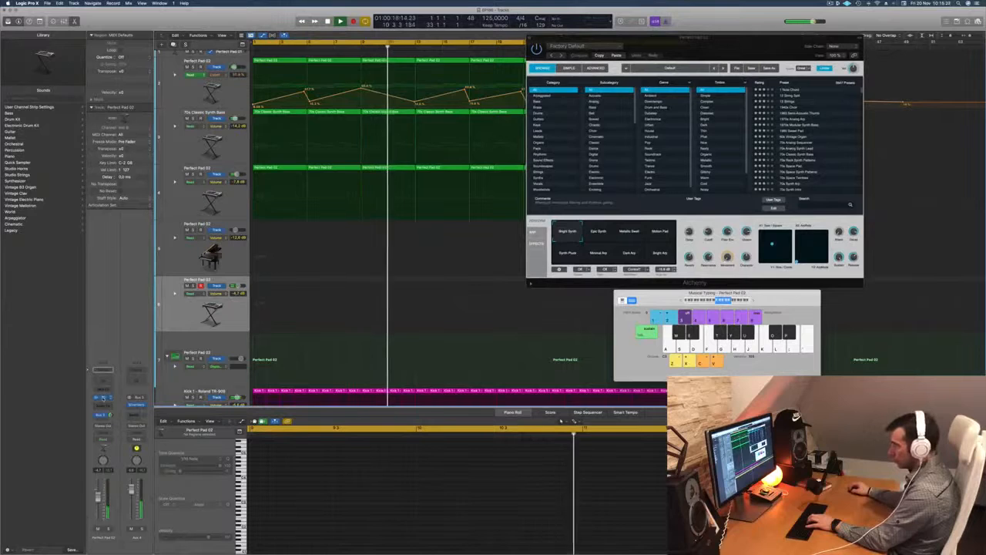
click(102, 398)
drag(497, 83, 638, 94)
Audition the Clear, Flanger, Tubular, Dark, Warm and Hollow snapshots in the sixth track's Alchemy during playback, and select Hollow.
click(575, 296)
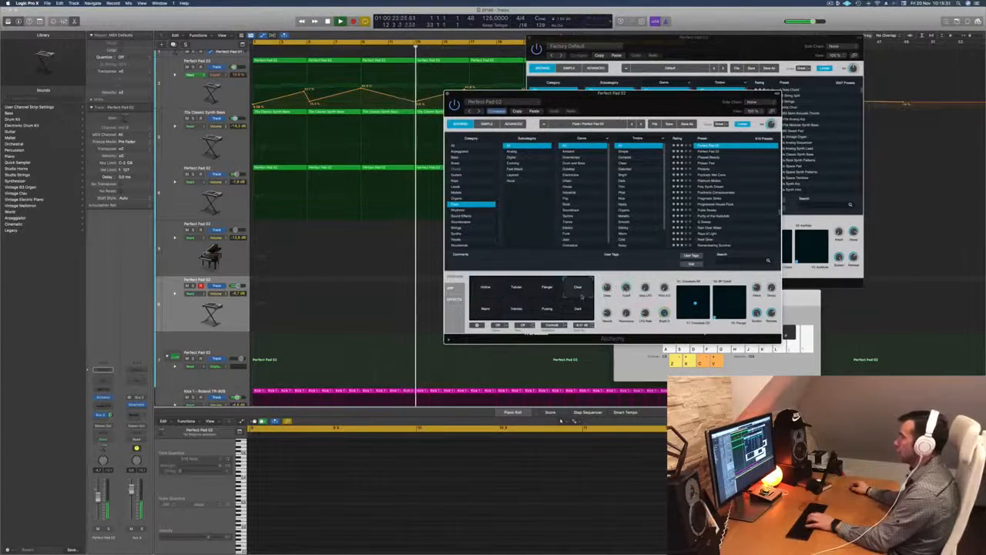
click(549, 292)
click(517, 291)
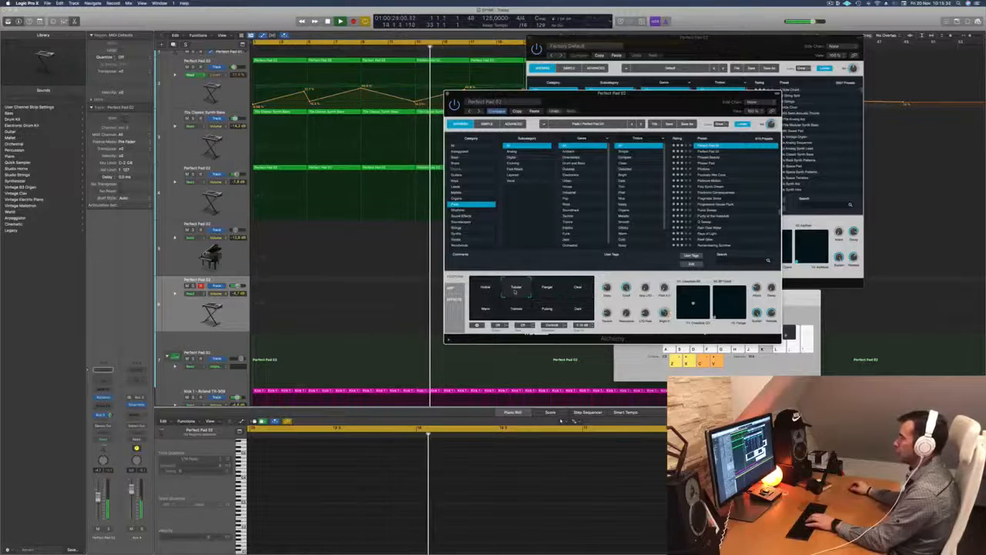
click(491, 293)
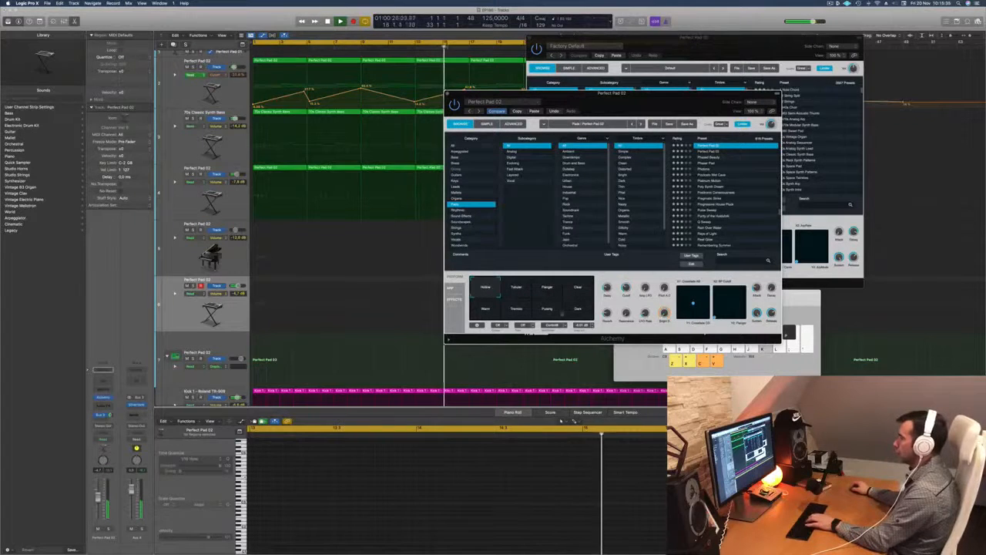
click(578, 310)
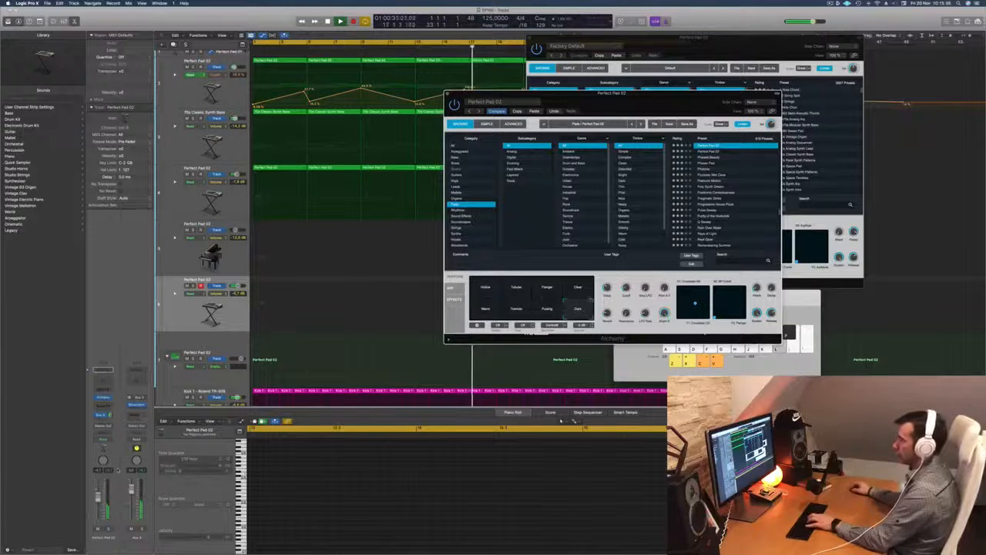
click(486, 309)
click(486, 290)
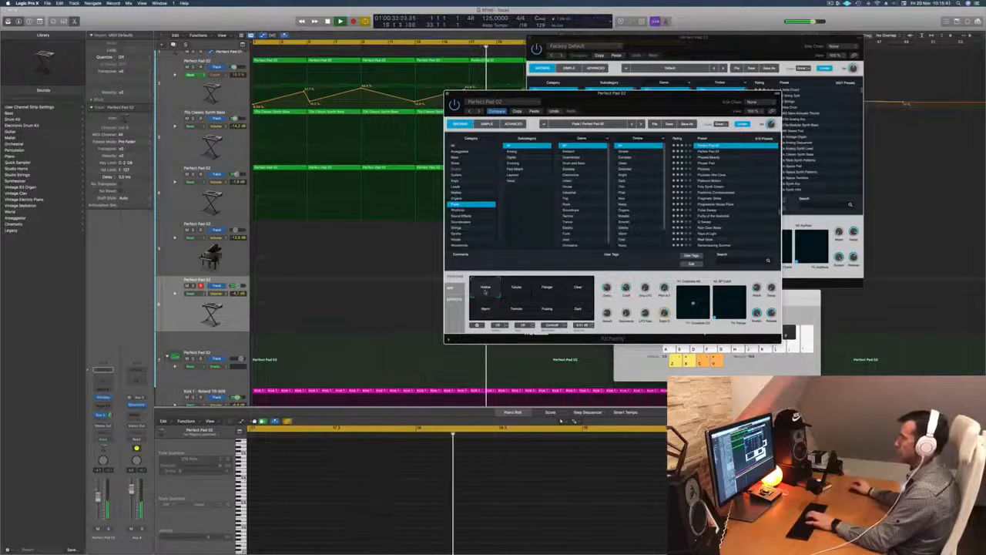
click(579, 288)
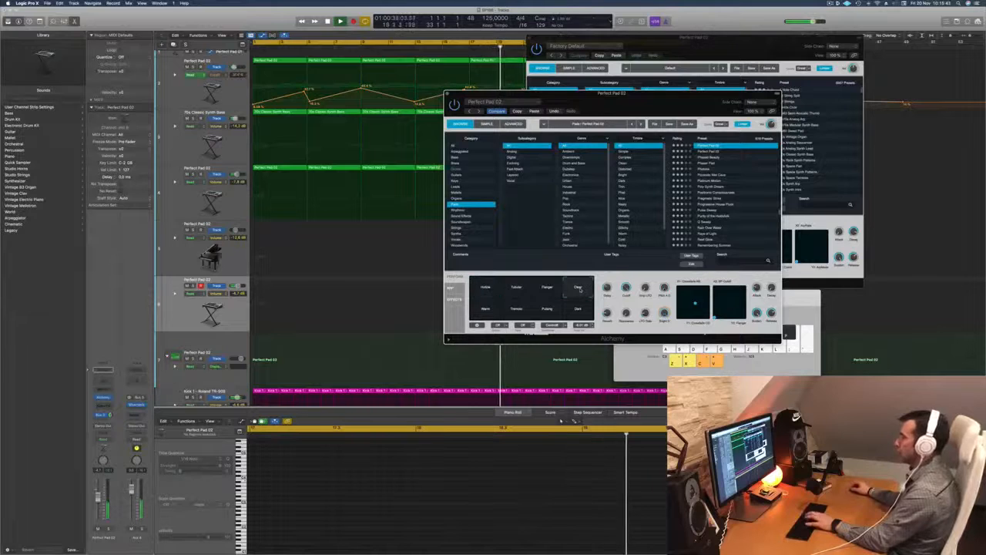
click(491, 289)
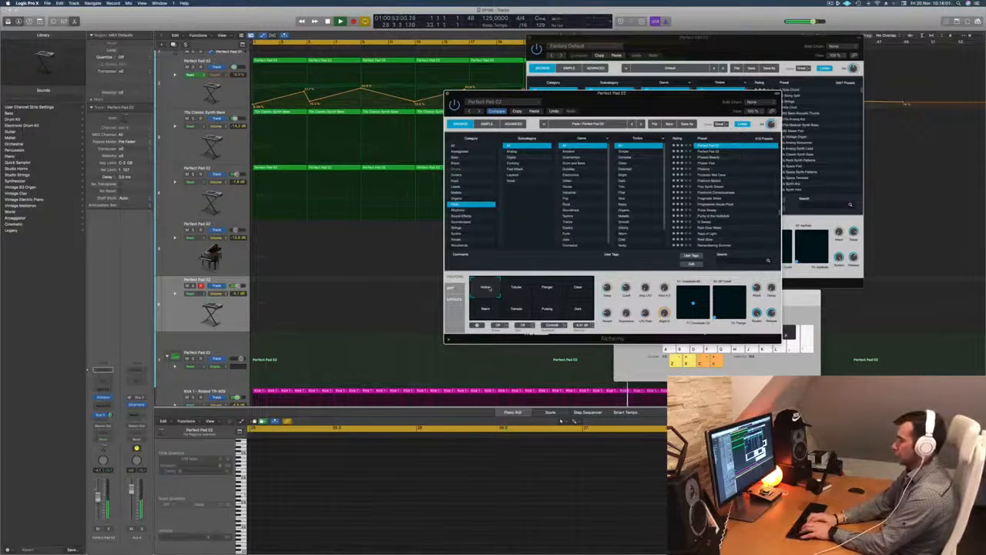
Record a melody on the sixth track with Musical Typing, continuing through the cycle restart to about bar 13.
key(r)
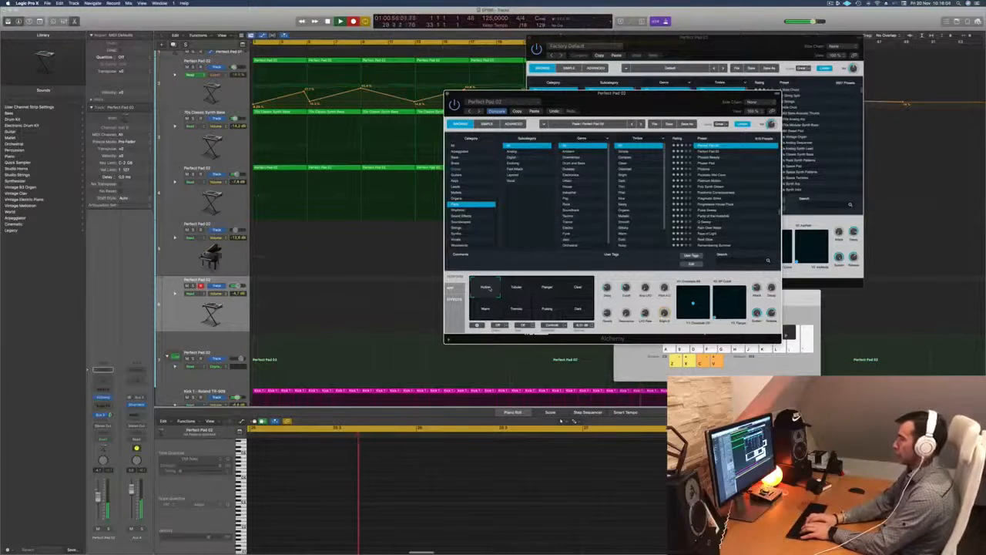
key(a)
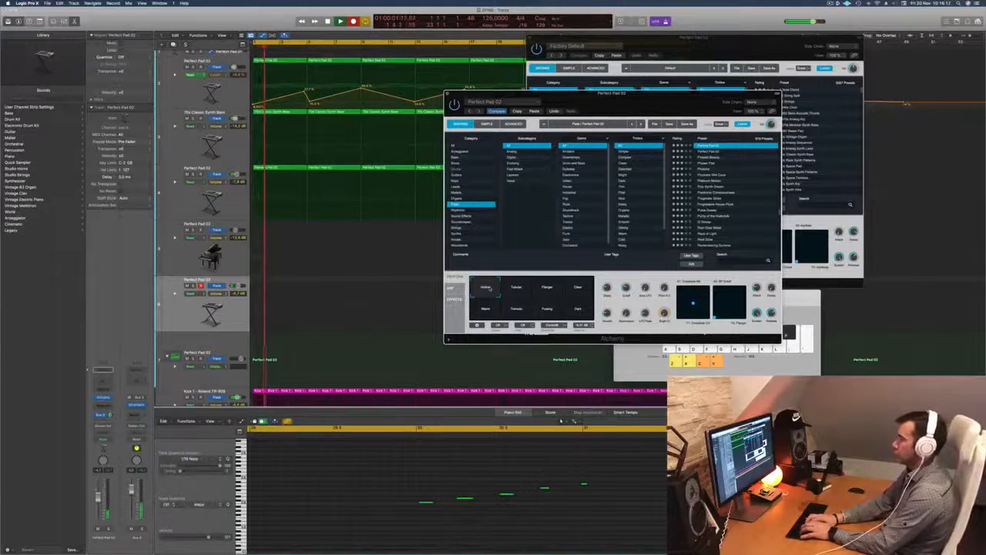
key(a)
key(s)
key(d)
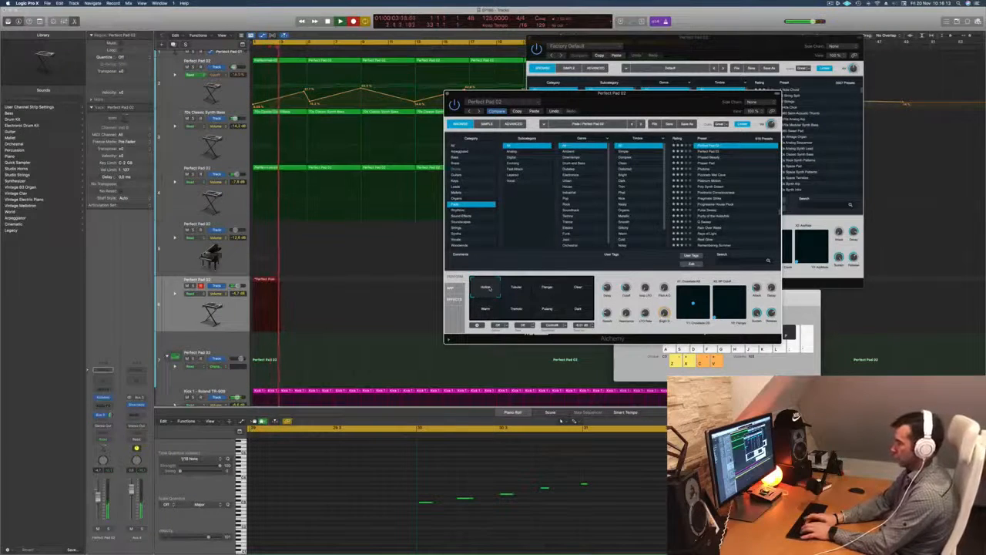
key(h)
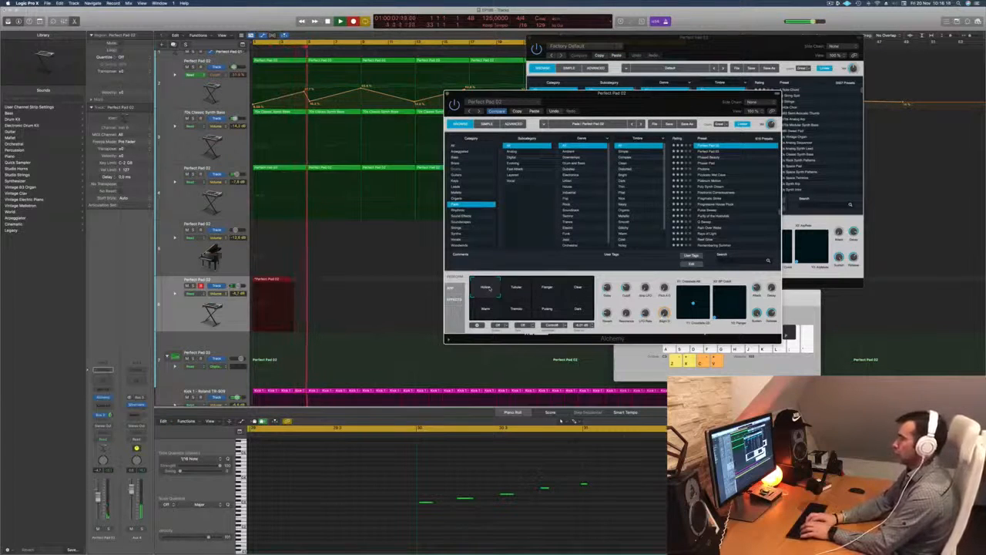
key(h)
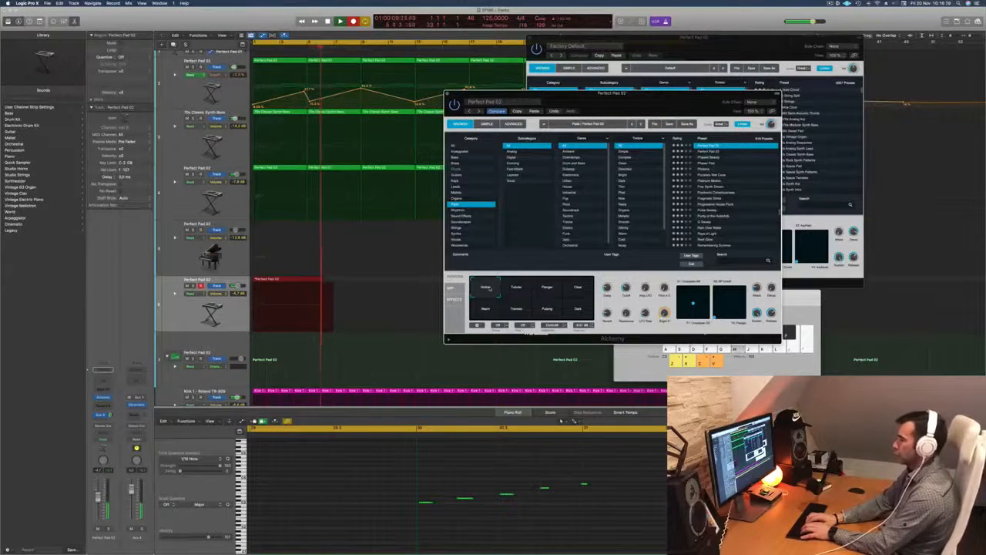
key(g)
key(f)
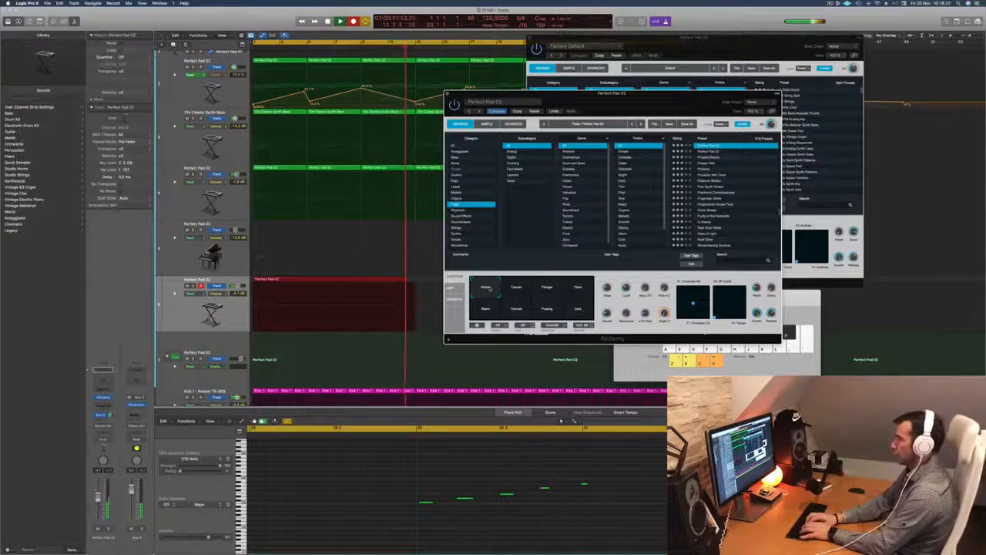
key(space)
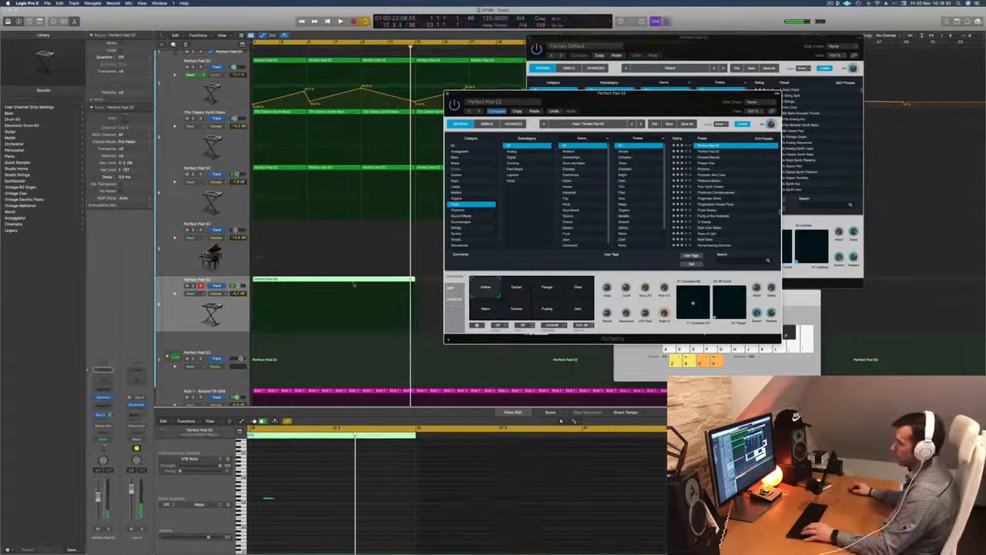
Split the recorded region on the sixth track at bar 9, delete the first part and move the remaining four-bar region to bar 1.
super+click(358, 281)
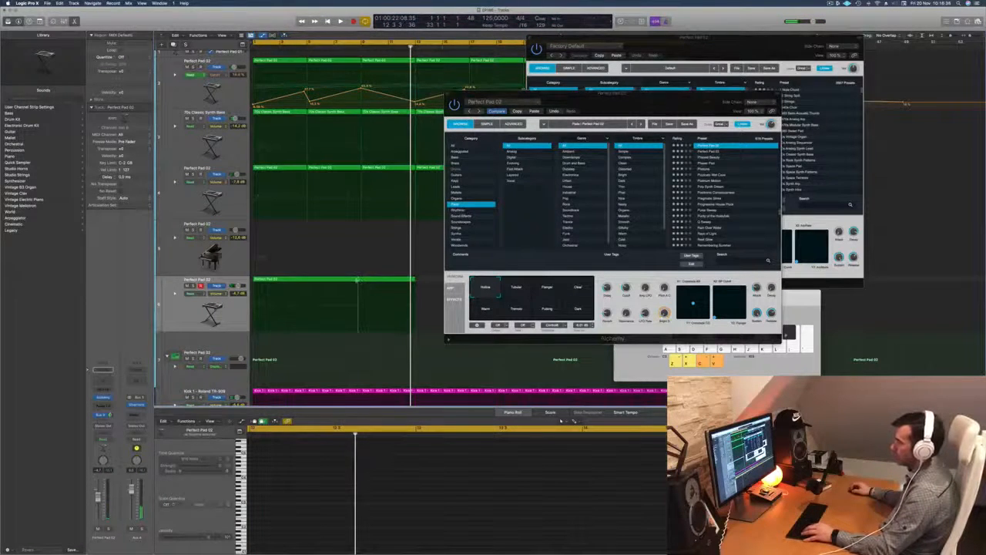
super+double_click(360, 282)
click(334, 280)
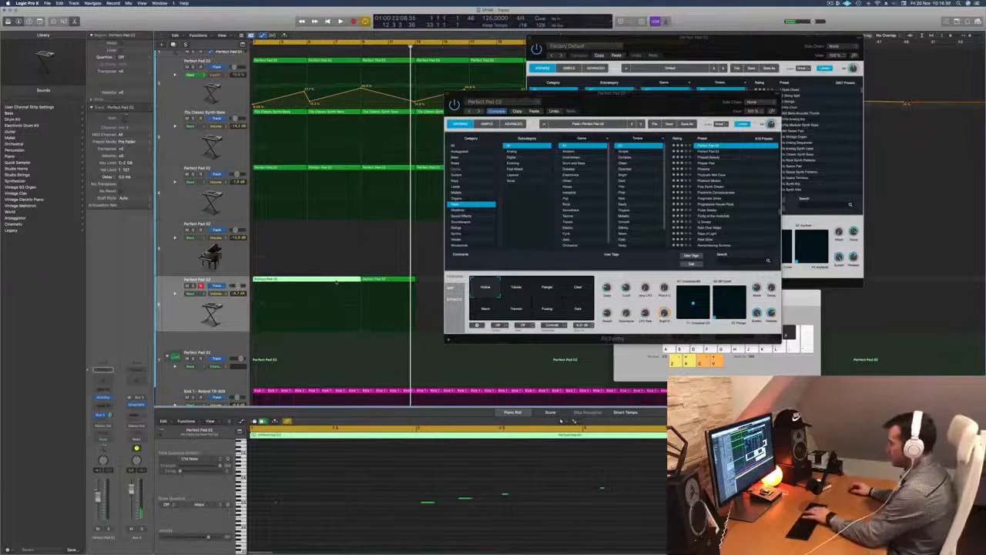
key(Delete)
drag(388, 290, 280, 289)
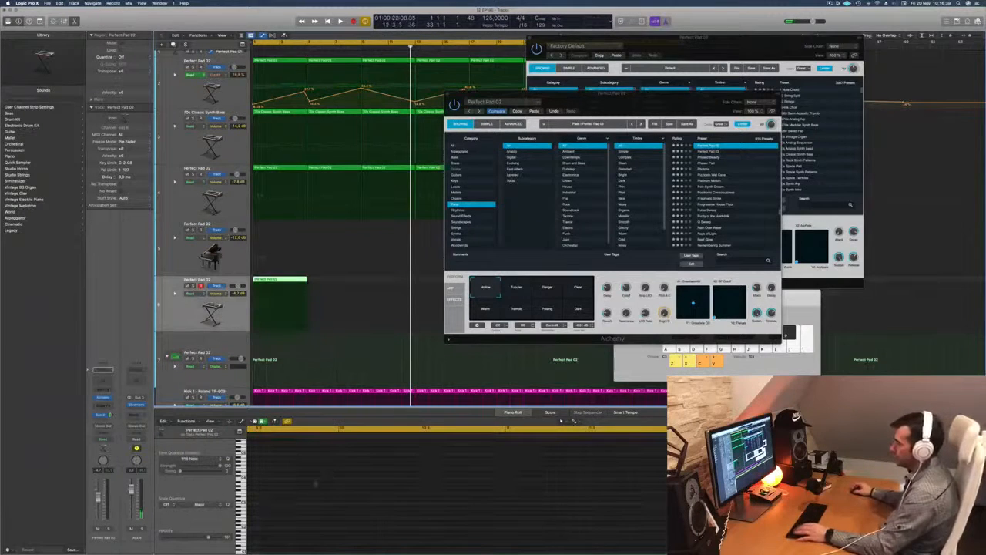
Show the four-bar melody region in the Piano Roll, play it from the start and shift its last two notes later to begin at bar 4.
double_click(281, 282)
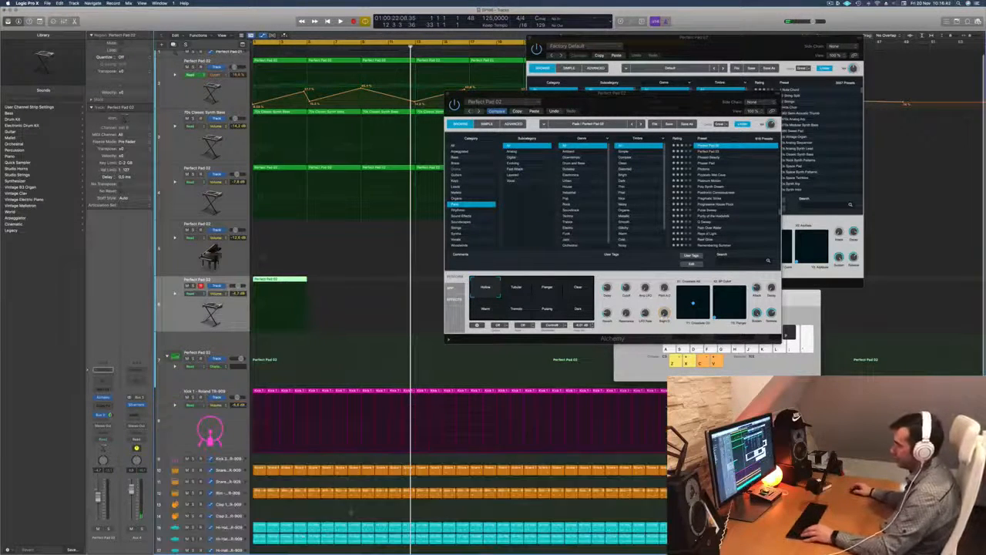
double_click(285, 281)
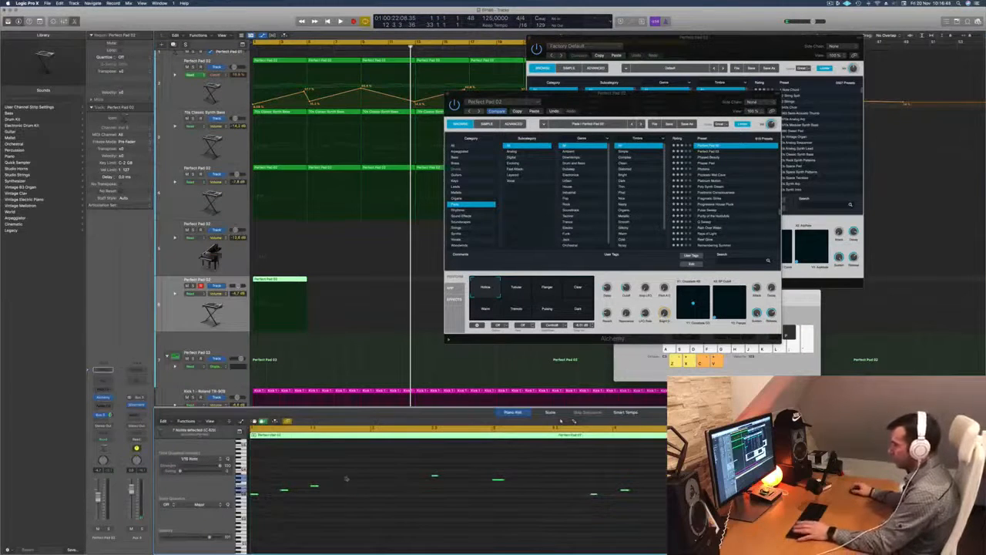
key(Return)
key(space)
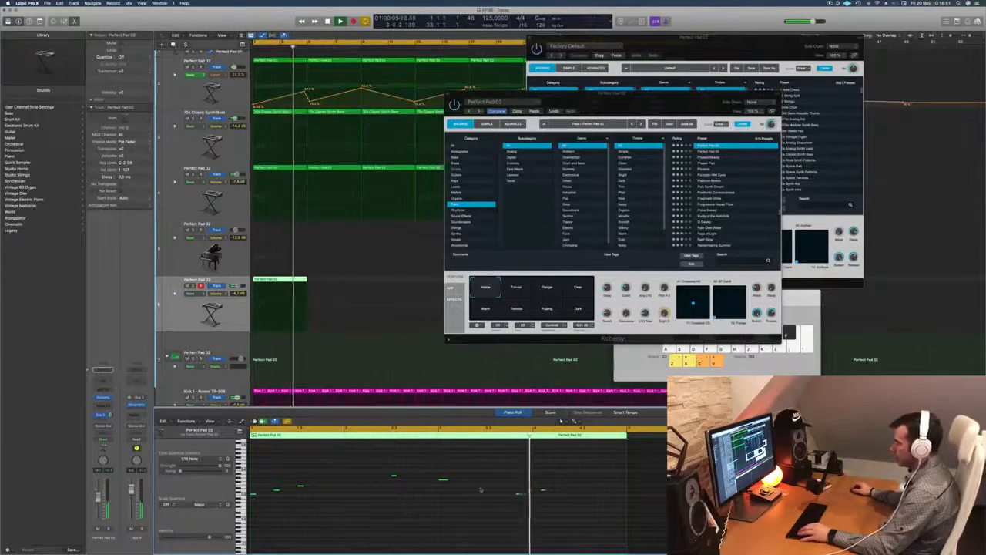
drag(507, 479, 574, 507)
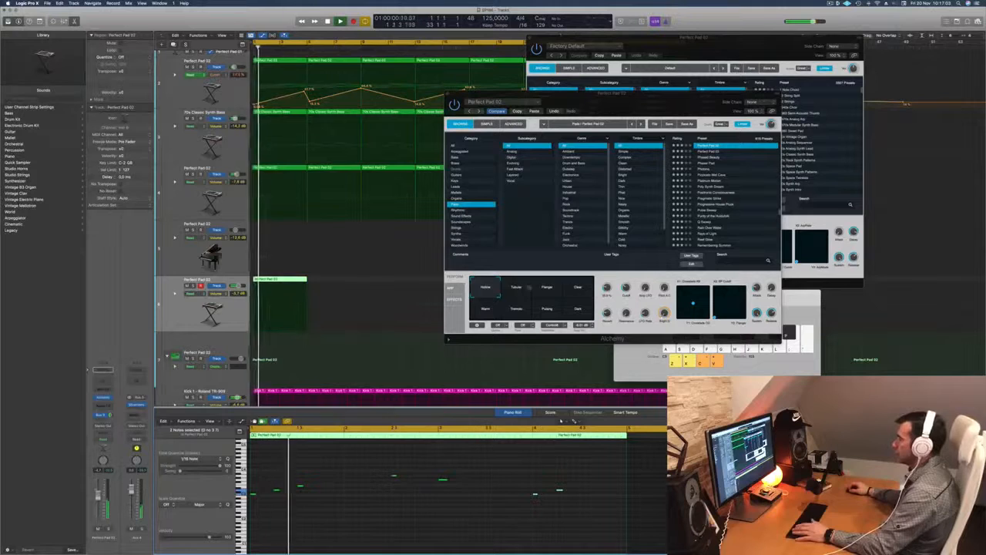
Try the Clear snapshot, load the Perfect Pad 03 preset in the sixth track's Alchemy, and close its window.
click(577, 288)
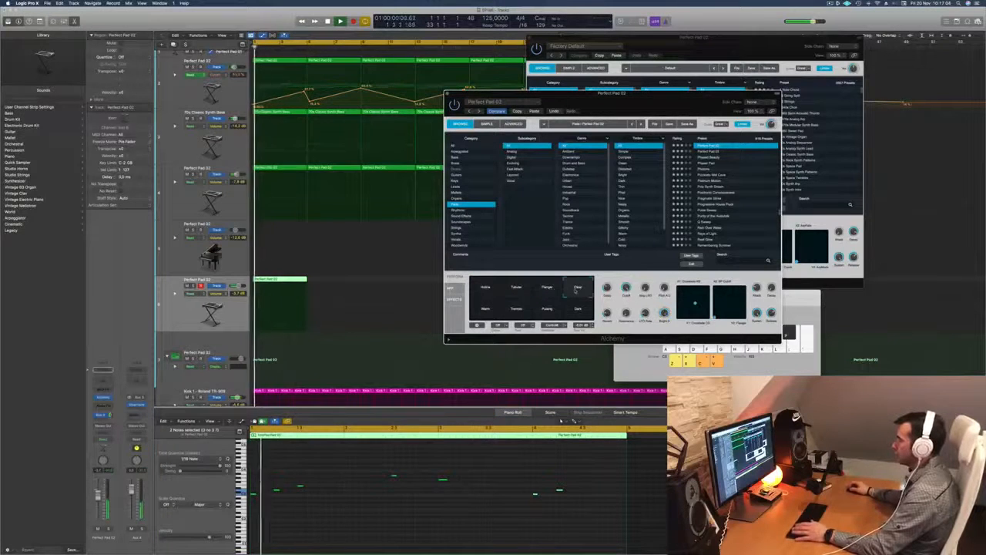
drag(629, 115, 586, 148)
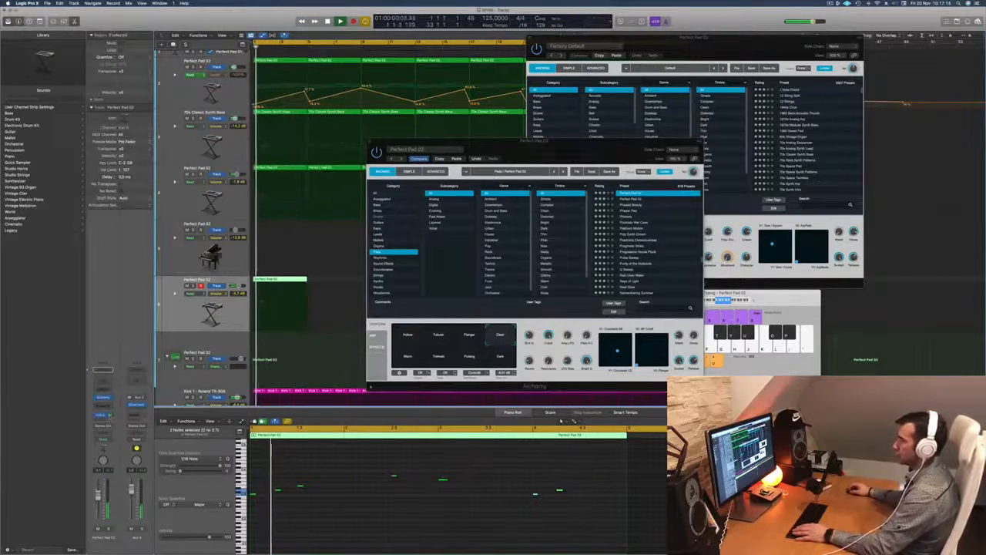
drag(622, 154, 578, 141)
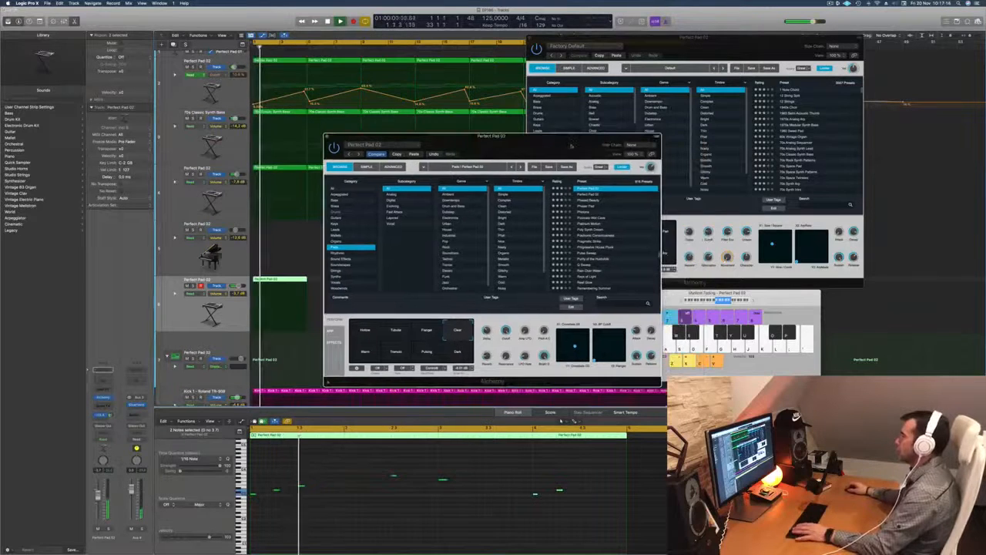
key(Down)
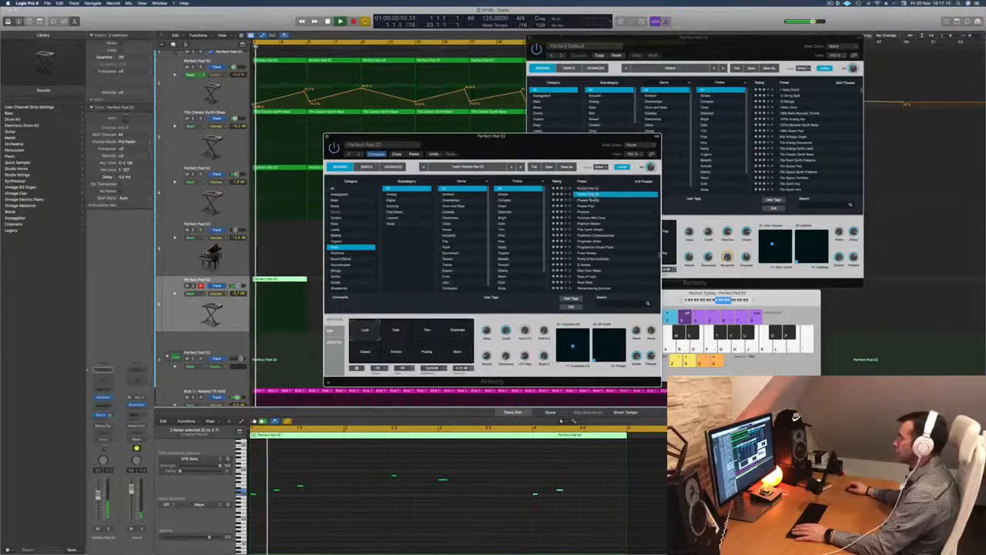
drag(558, 153, 617, 141)
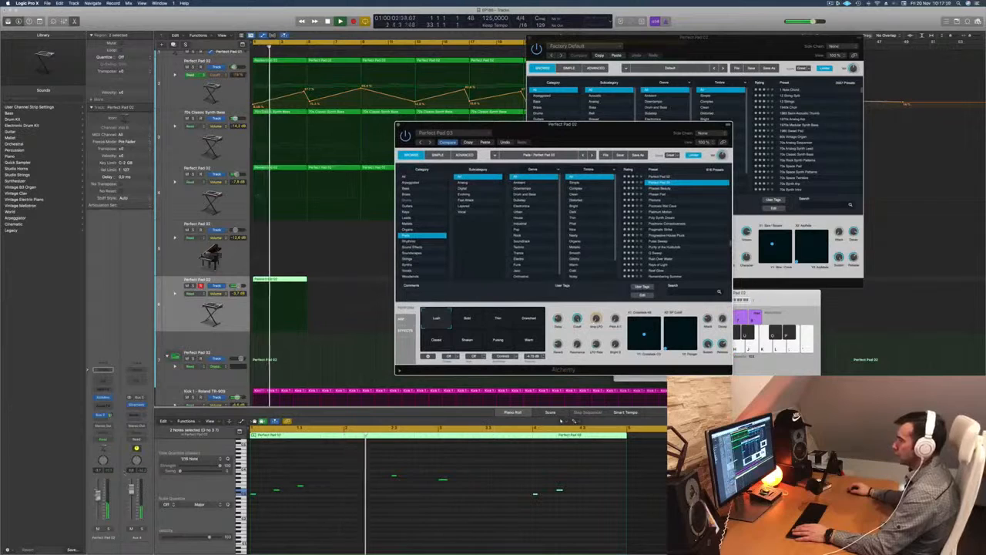
click(536, 495)
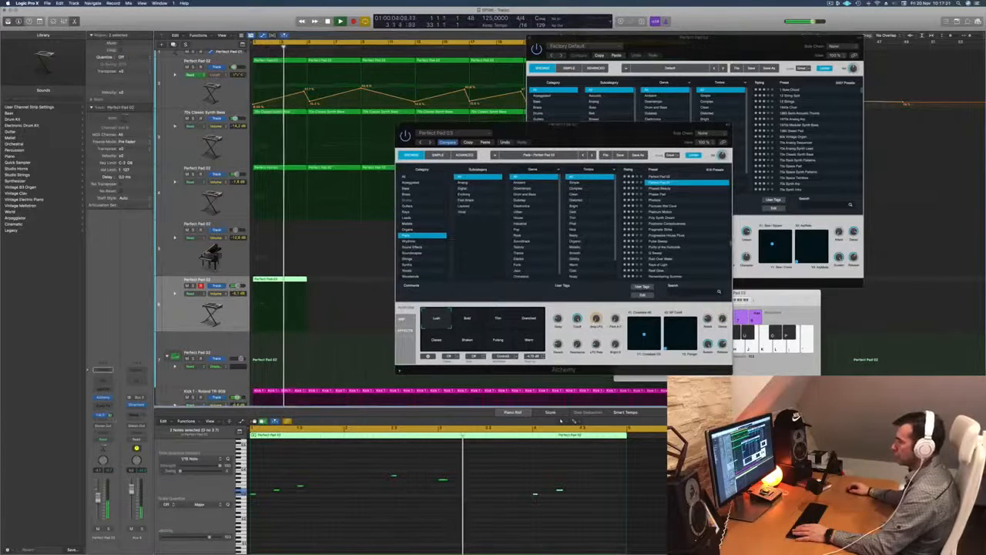
drag(565, 138, 687, 114)
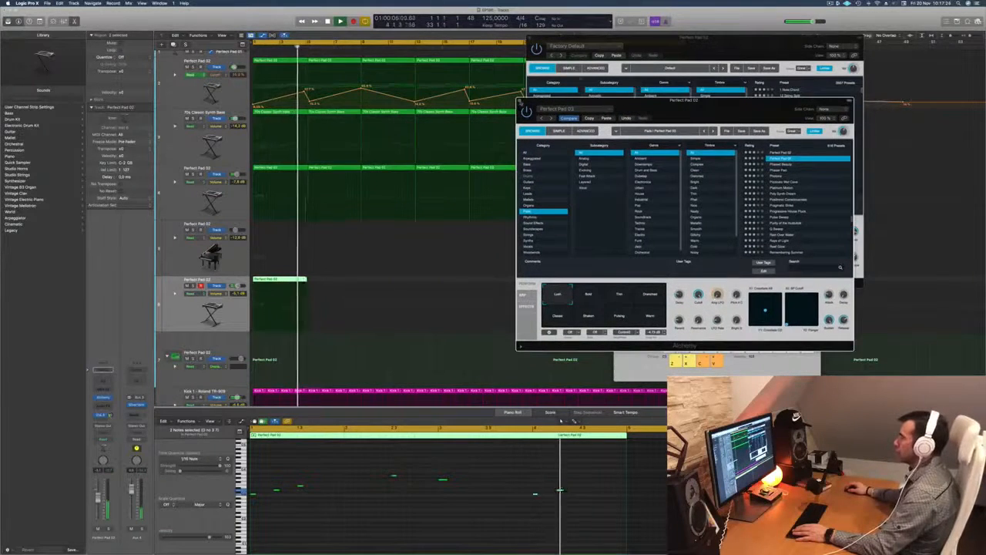
click(520, 101)
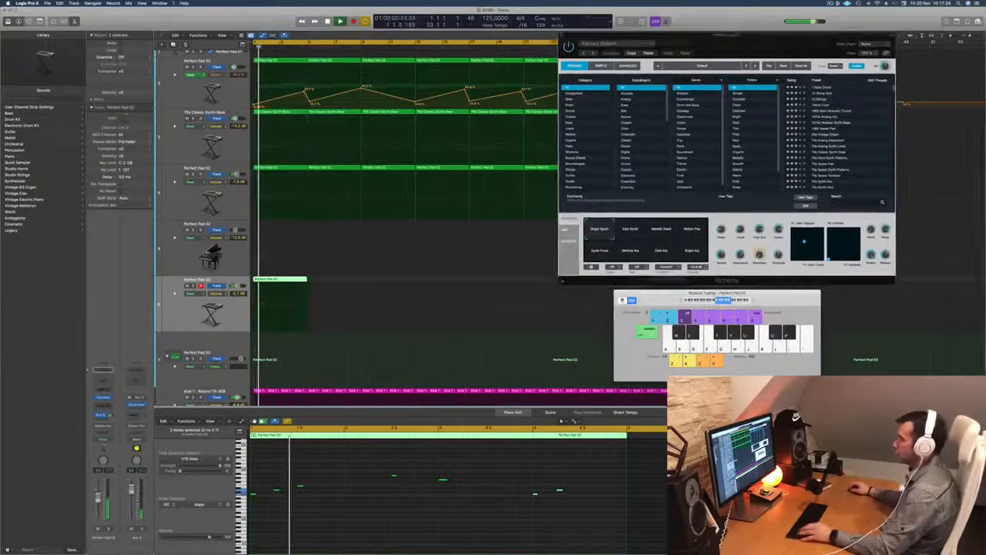
Copy the four-bar melody region on the sixth track to bar 5 and show both regions in the Piano Roll.
click(374, 293)
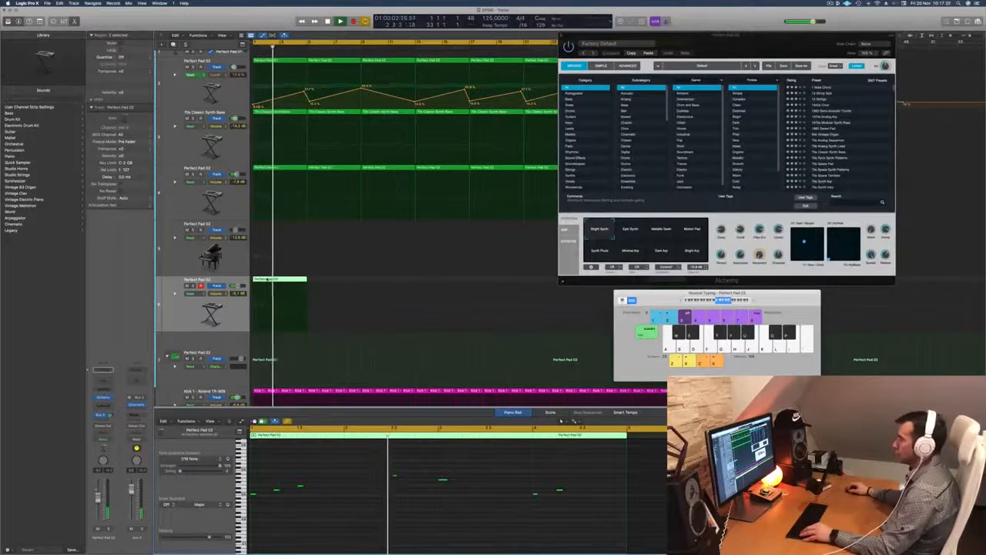
drag(268, 279, 323, 283)
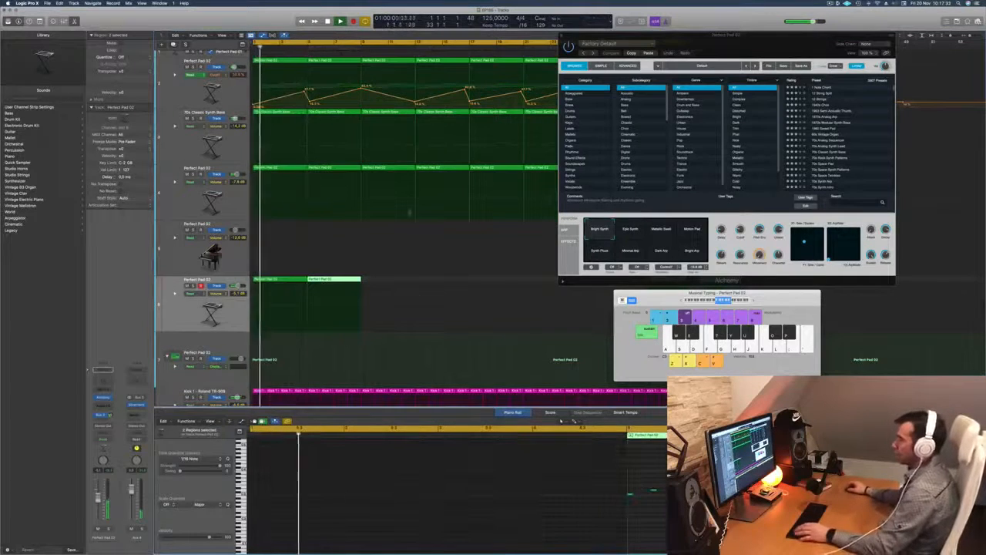
drag(376, 279, 279, 293)
double_click(279, 282)
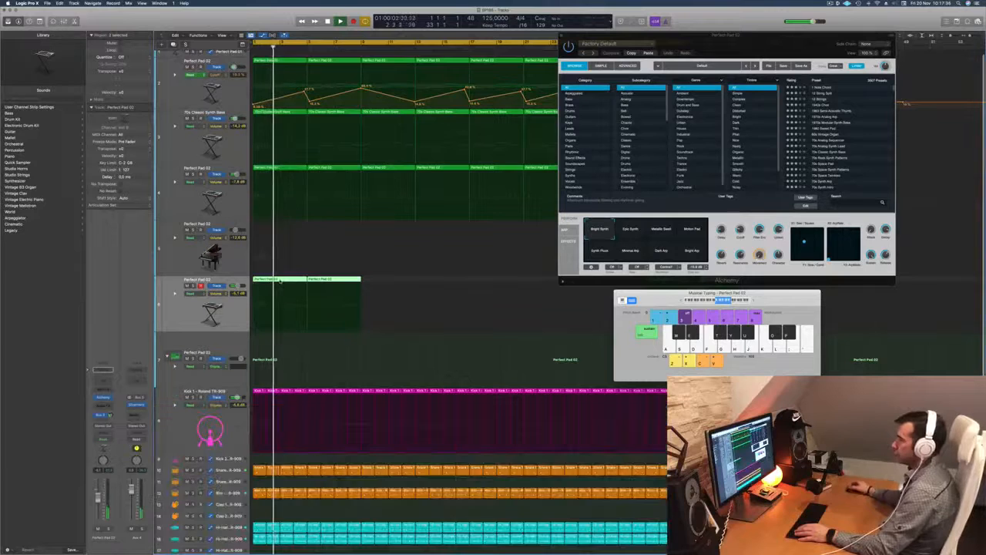
double_click(285, 278)
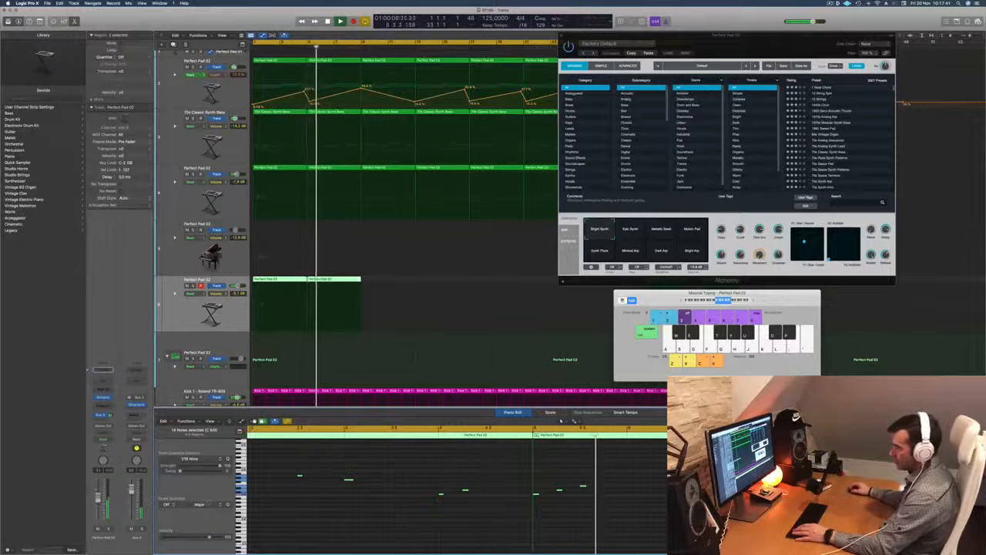
Turn on Scale Quantize with the Major scale for the notes of both melody regions and play from the start.
click(199, 504)
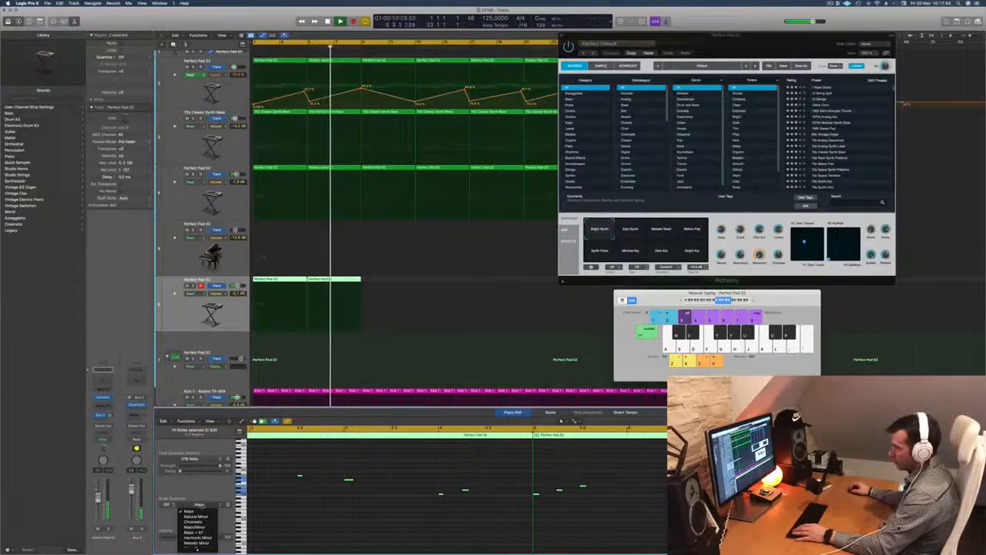
scroll(193, 521, down, 5)
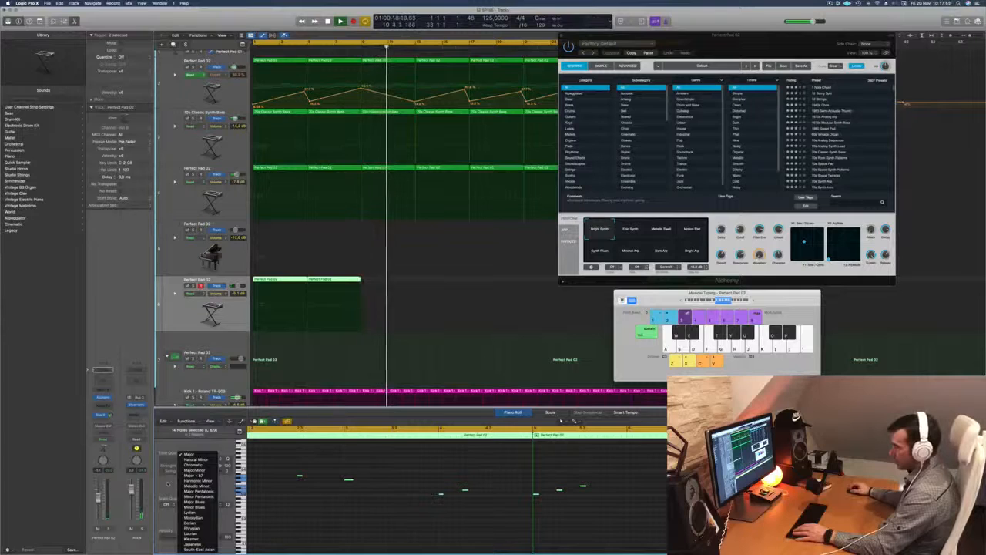
click(168, 484)
click(166, 504)
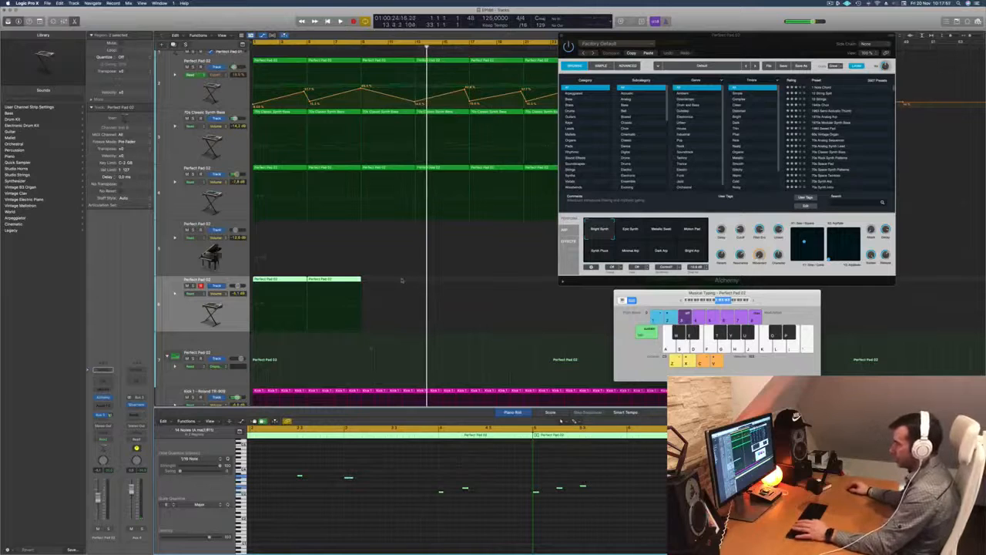
click(333, 357)
key(space)
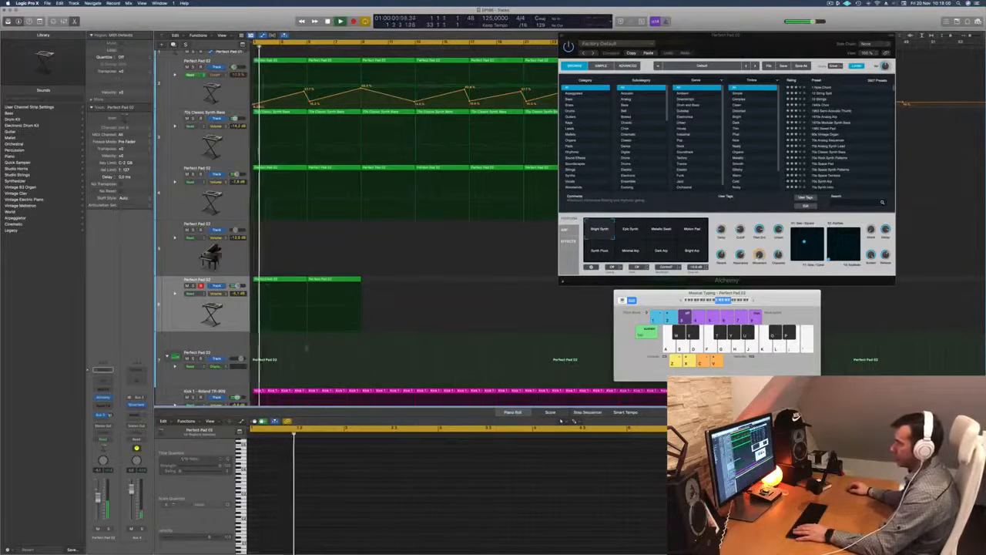
Show the first melody region in the Piano Roll and try a copy of its last note, later in bar 4 and at a higher pitch.
click(285, 279)
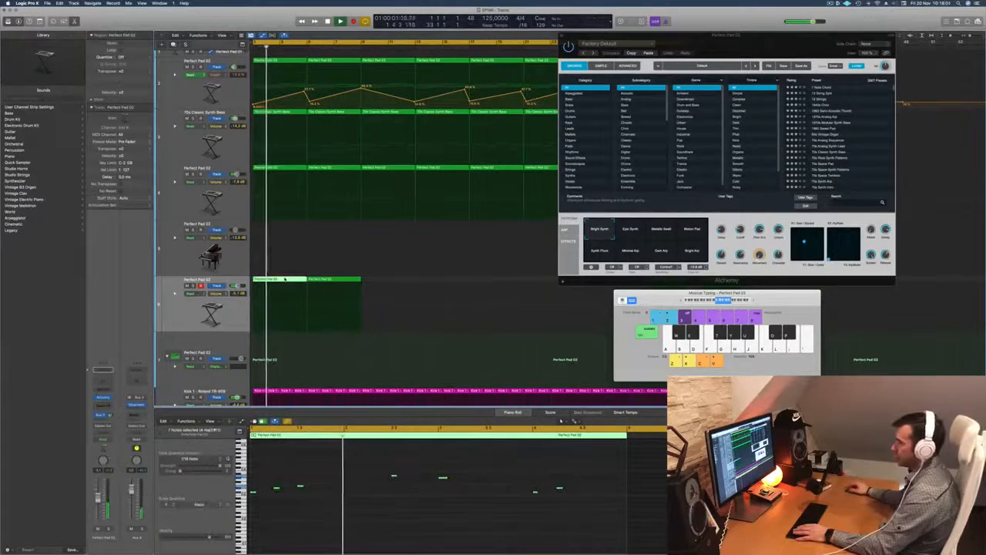
click(301, 347)
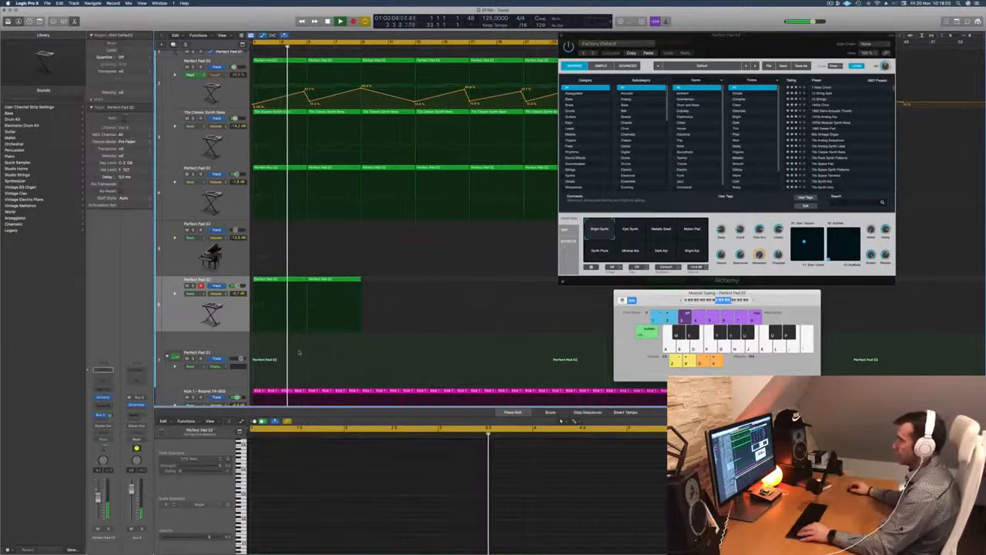
click(292, 280)
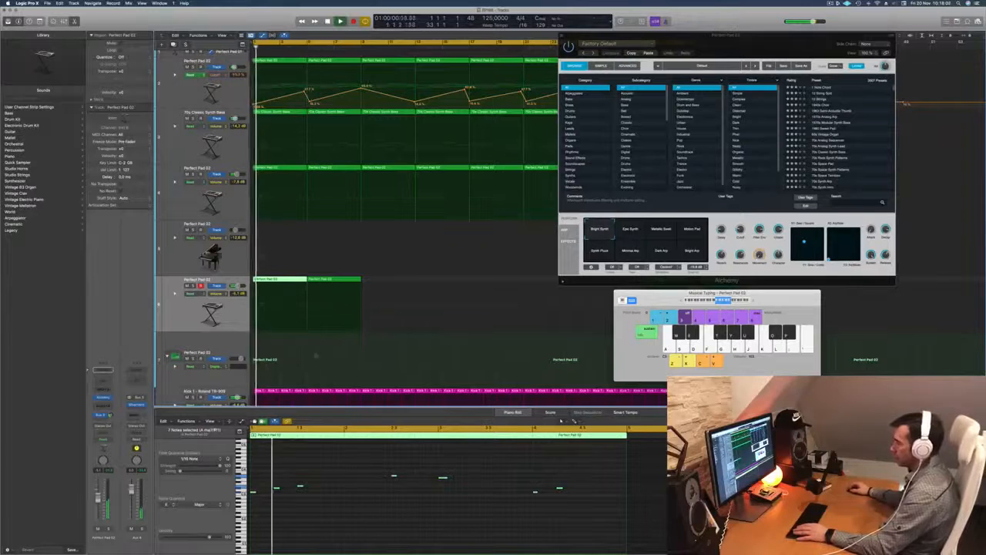
click(558, 487)
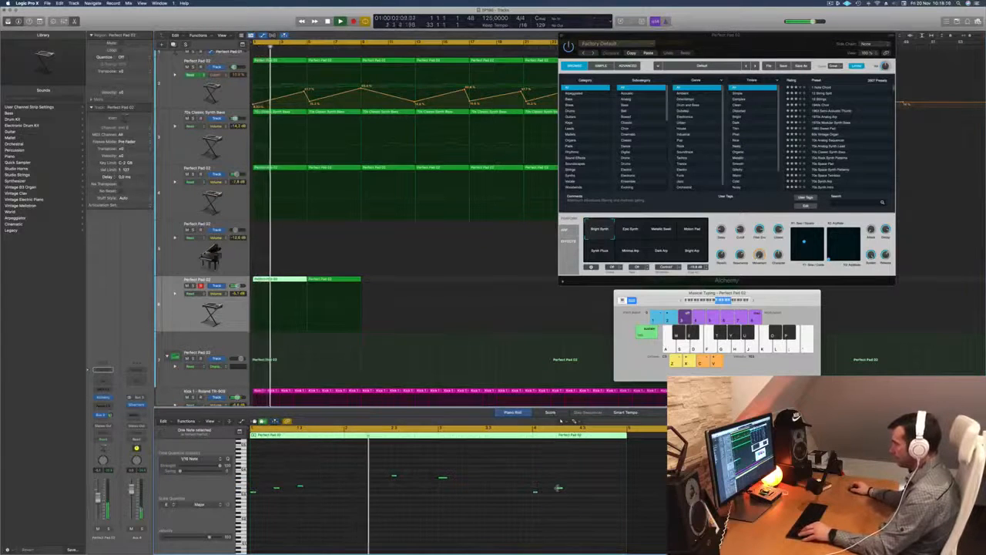
drag(558, 487, 584, 473)
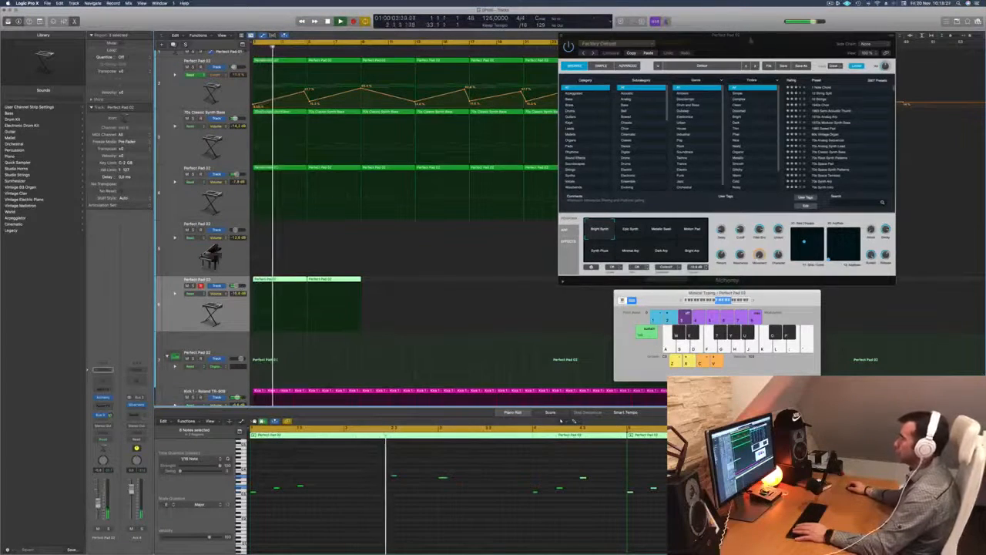
Move the Alchemy window off the bar 4 notes, try a second copy of the high note slightly later, and play from the start.
drag(725, 46, 567, 248)
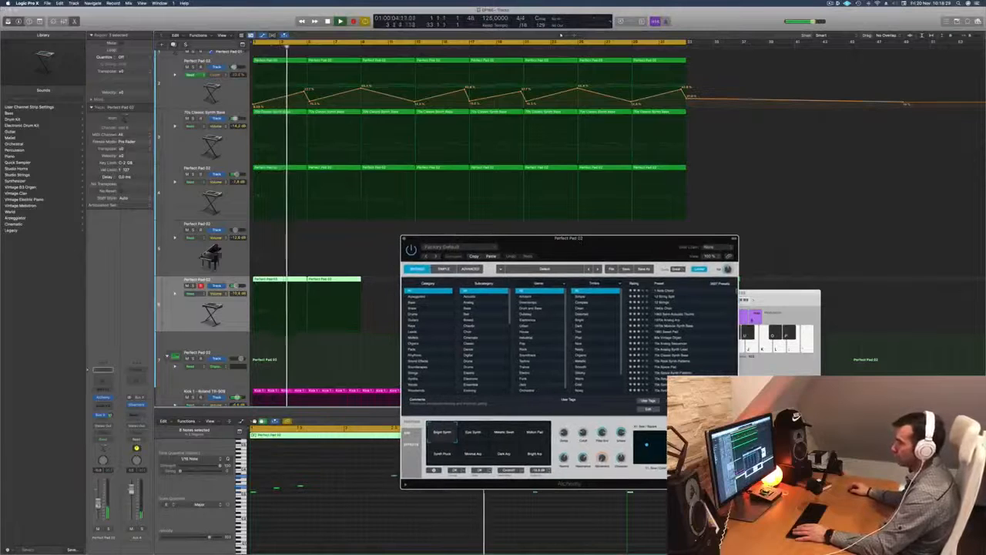
drag(569, 240, 663, 208)
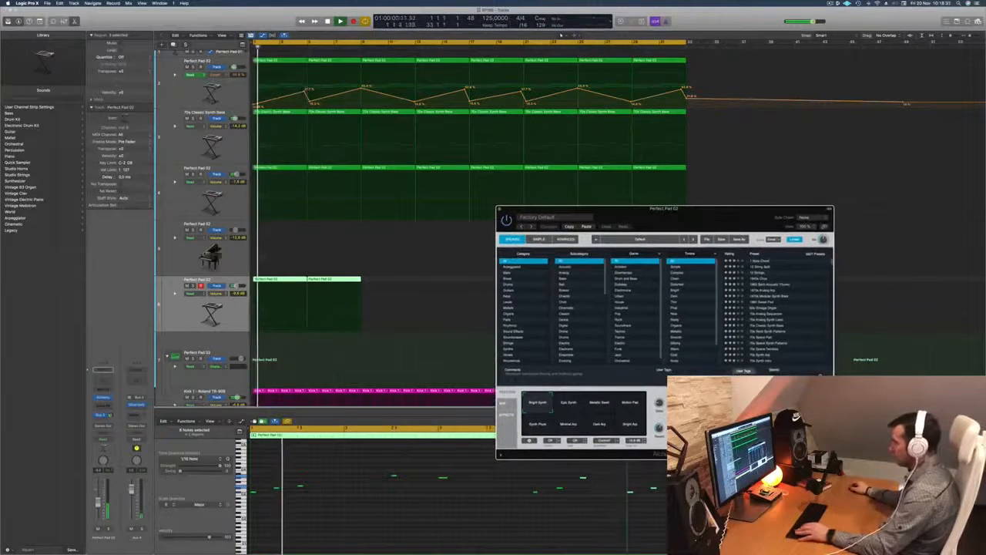
click(583, 483)
drag(584, 479, 603, 481)
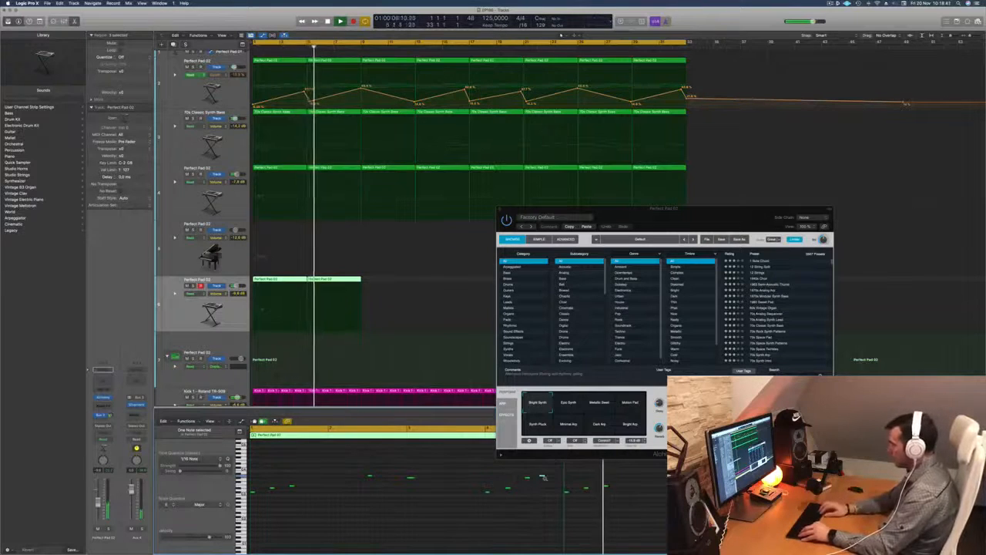
key(Return)
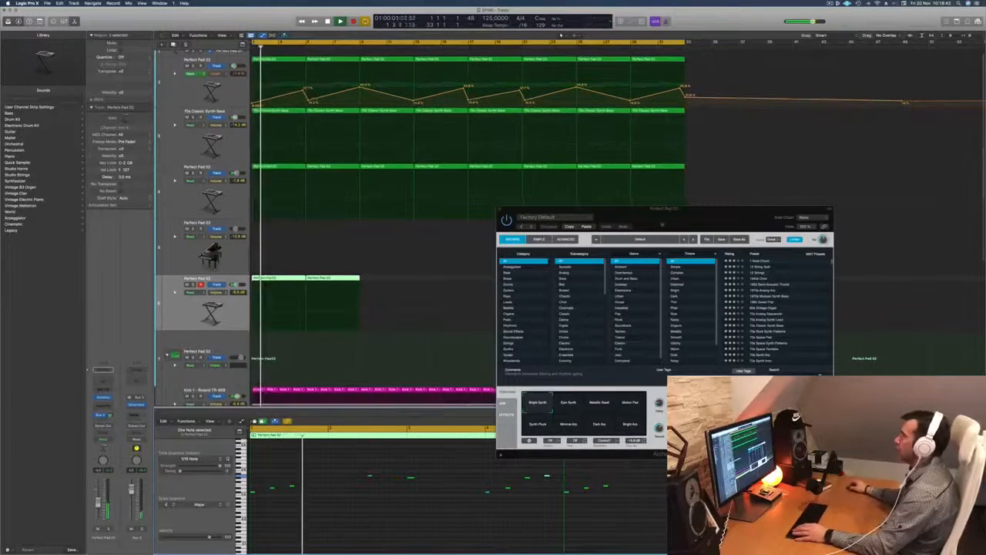
Replay the melody from the start and close the Alchemy window.
drag(662, 216, 710, 134)
key(Return)
click(176, 313)
key(Return)
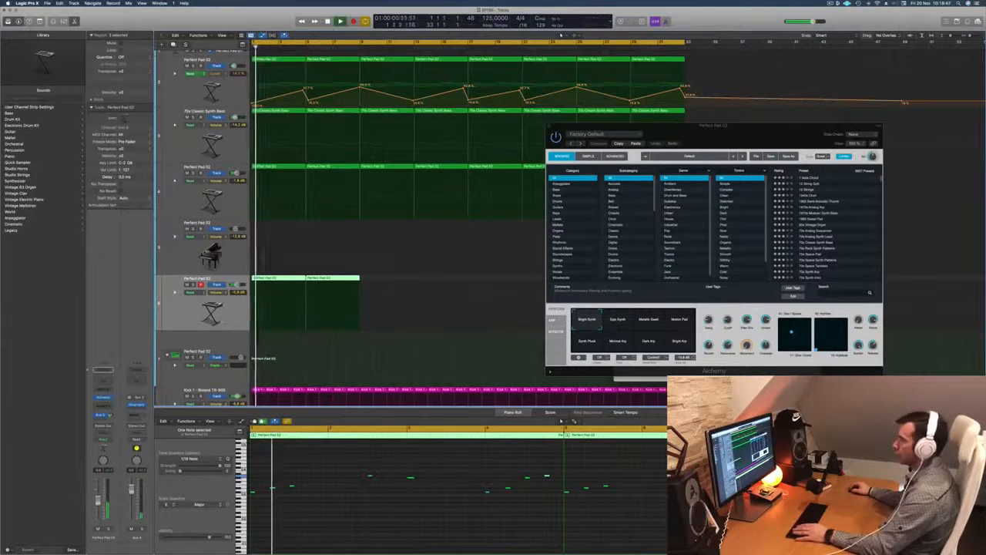
key(super+k)
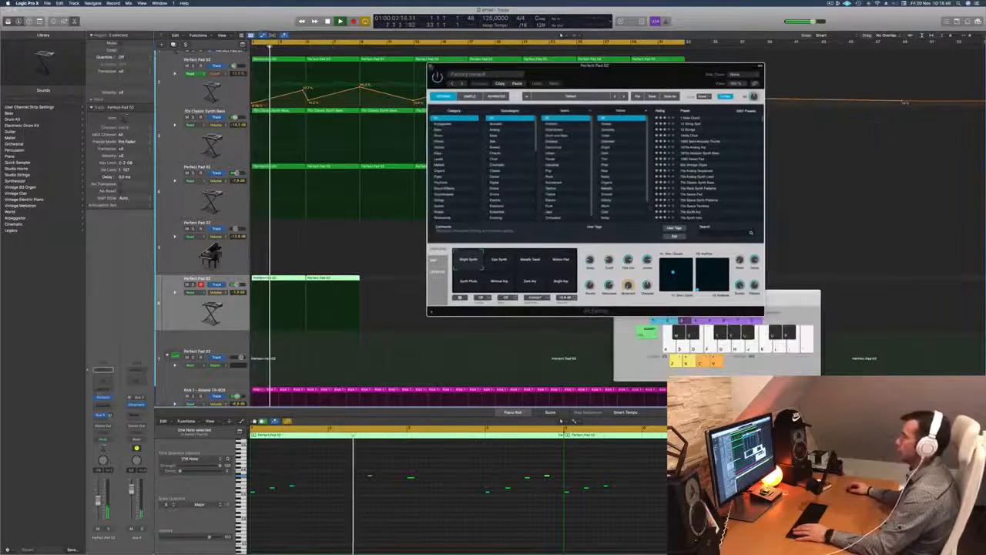
key(super+w)
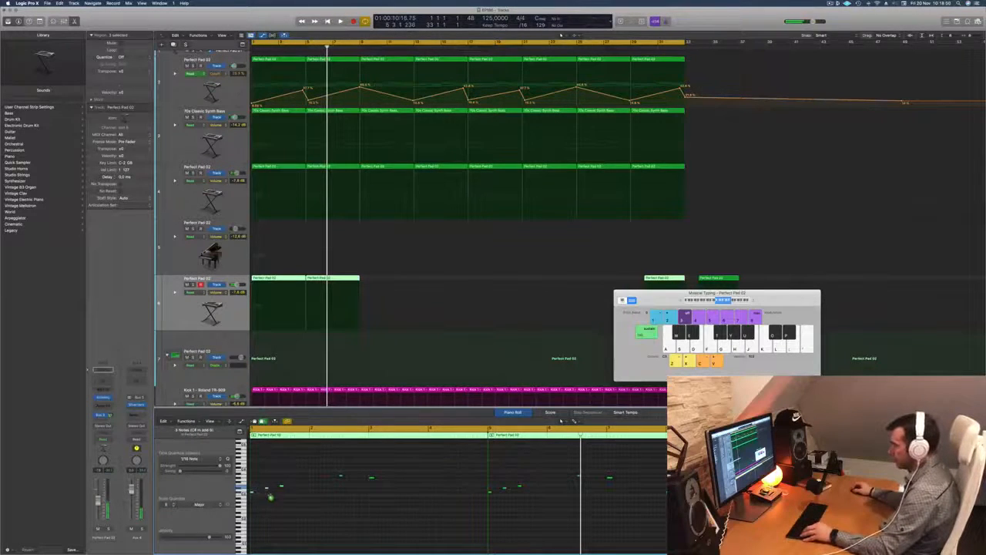
Copy the melody's first three notes to bar 4, lower the last copy to the first one's pitch, and play from the start.
drag(271, 498, 359, 496)
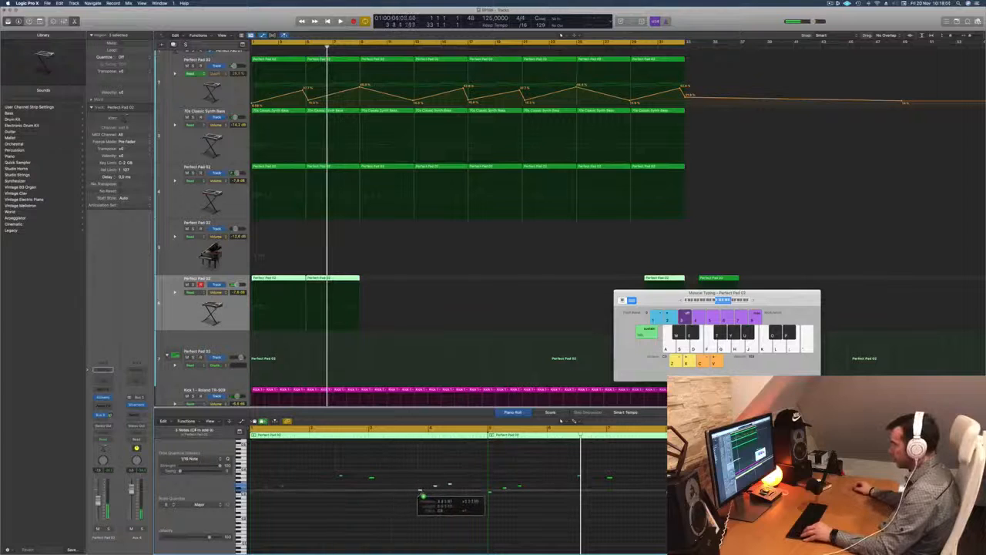
drag(422, 494, 431, 491)
key(space)
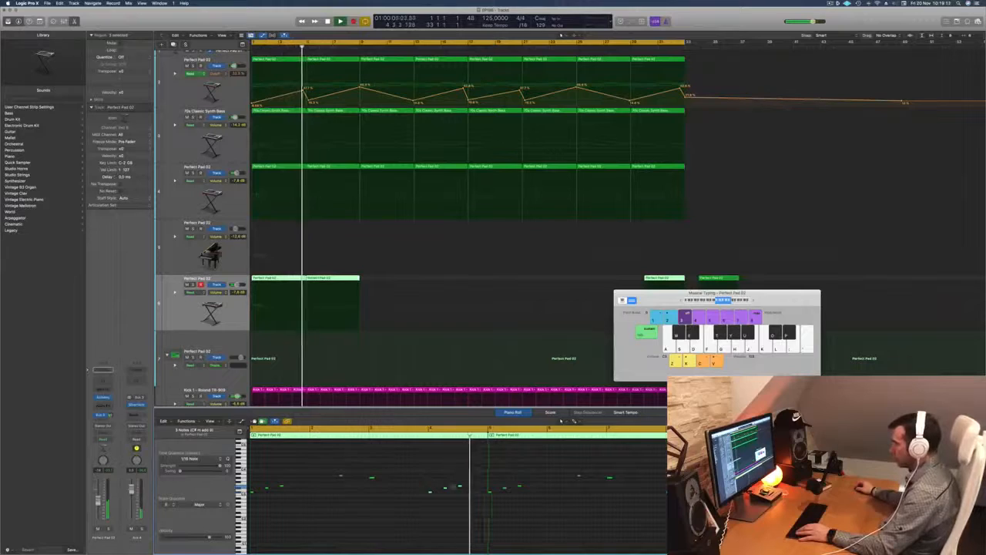
key(Return)
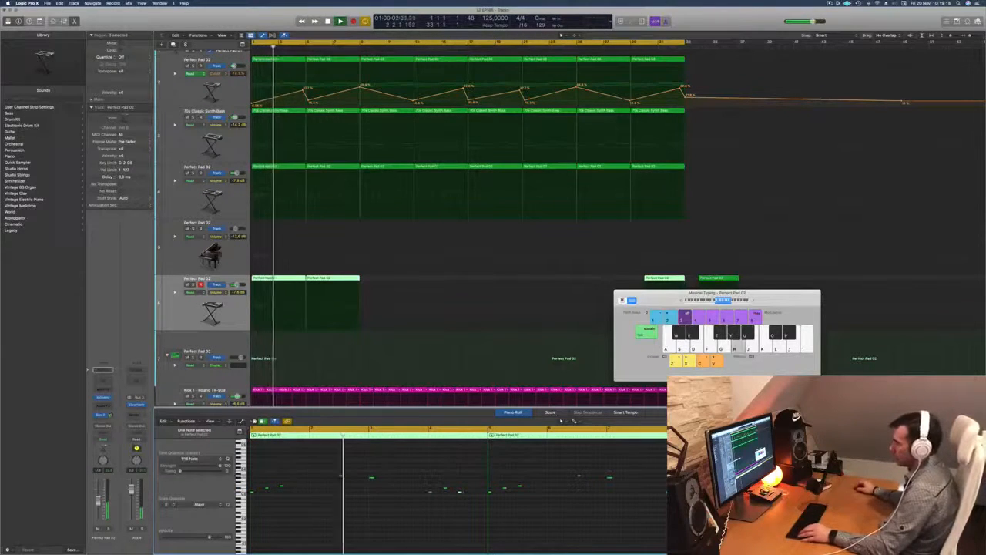
Try a copy of bar 2's high note at the end of bar 4, audition it from the start, and delete it.
drag(341, 477, 475, 478)
key(Return)
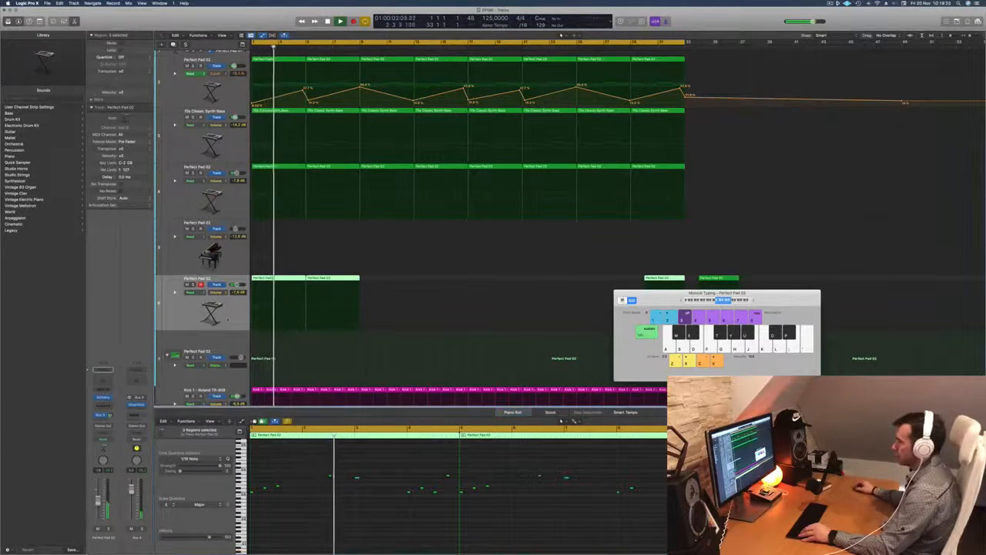
scroll(332, 361, up, 2)
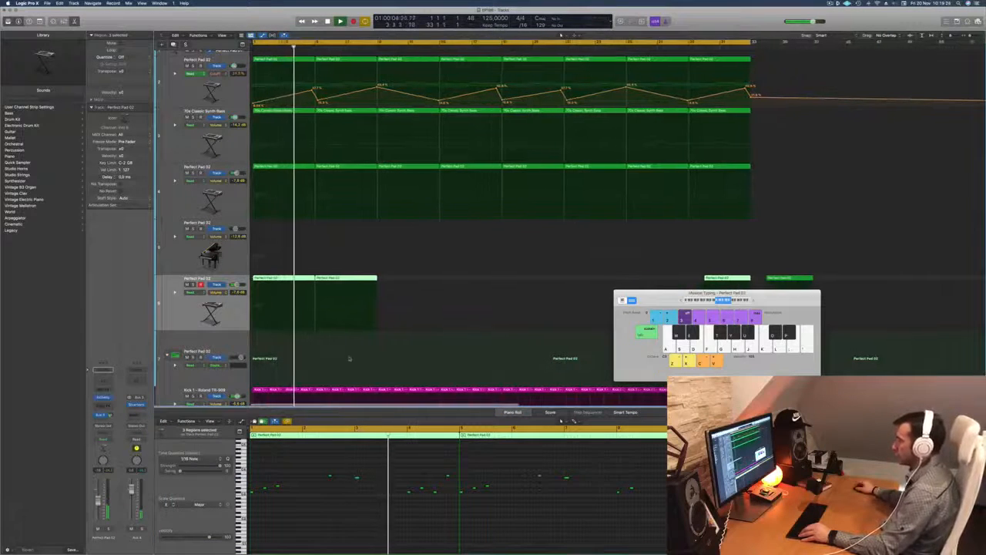
scroll(350, 359, down, 2)
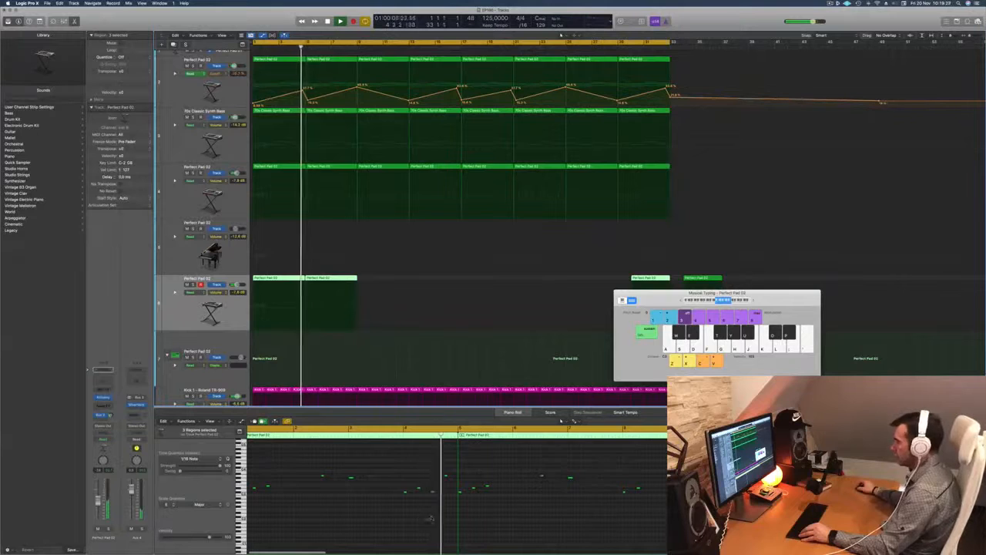
key(Return)
click(455, 476)
key(Delete)
key(Return)
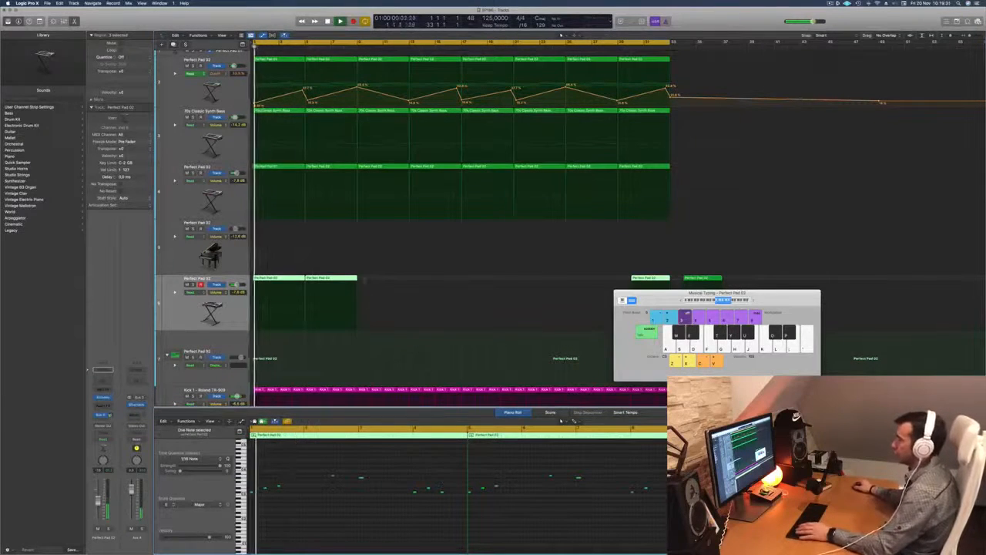
Delete the old melody region at bar 5 and repeat the edited four-bar region in its place and on through bar 16.
click(334, 280)
key(Delete)
key(Return)
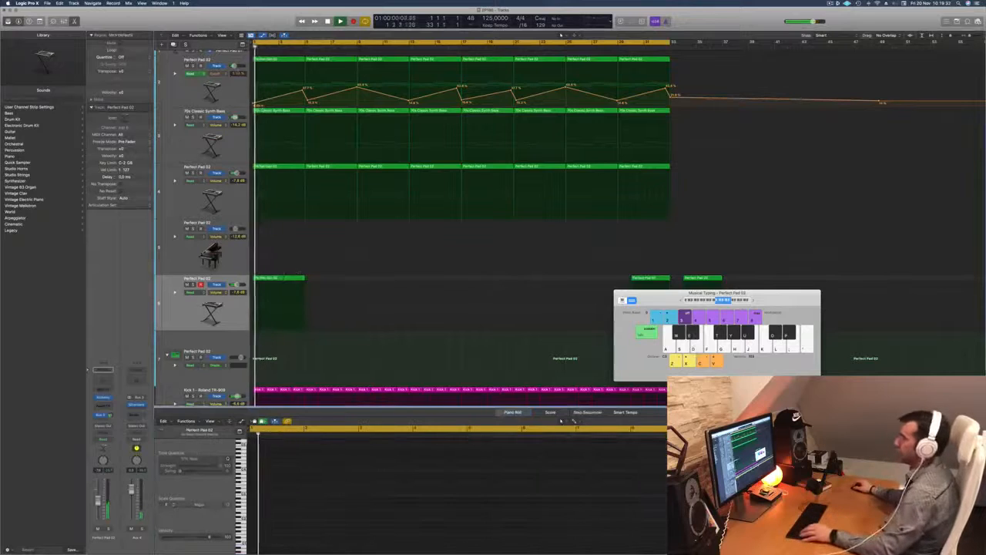
click(281, 279)
drag(282, 279, 391, 286)
shift+click(288, 282)
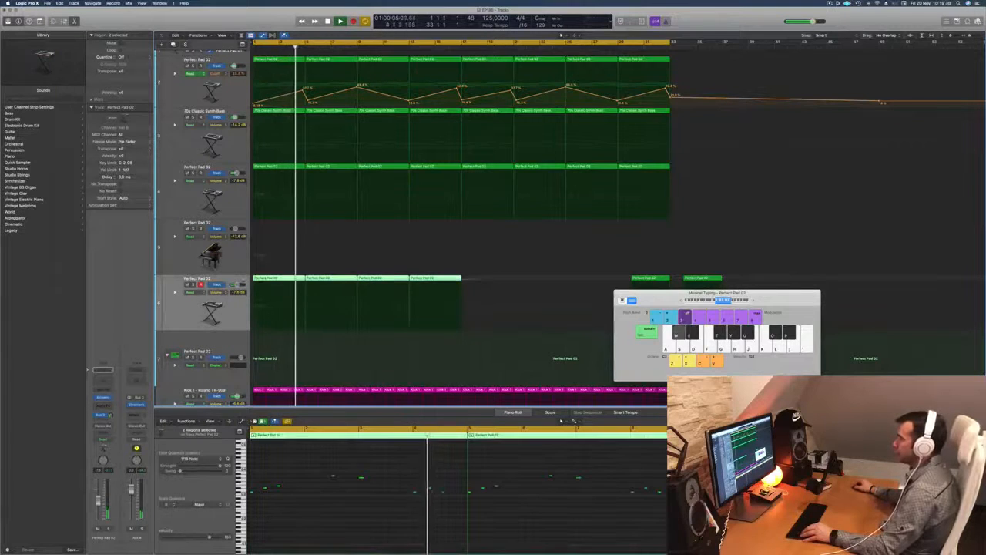
Undo the trial copy of the four melody regions and delete the two stray regions beyond bar 29 on the sixth track.
drag(285, 282, 502, 295)
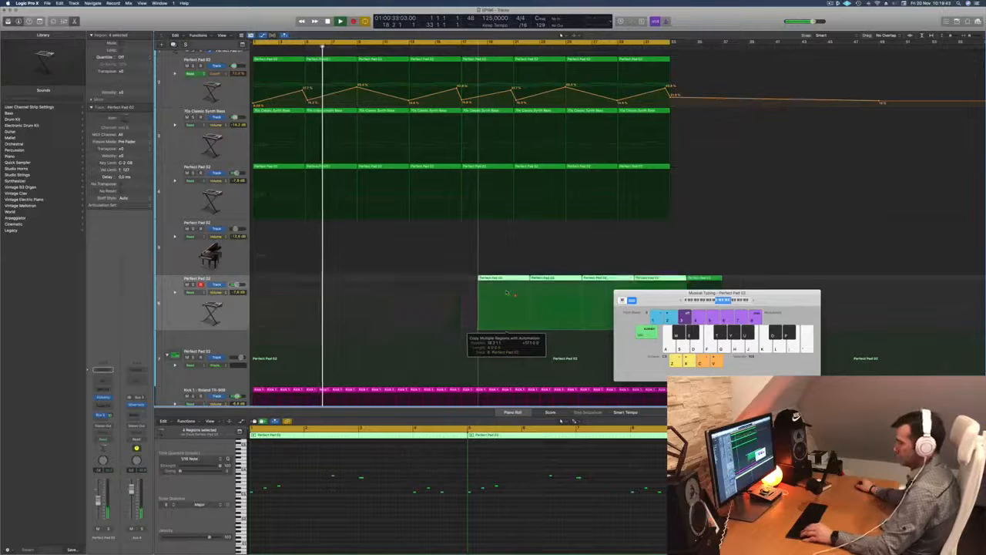
key(super+z)
drag(665, 294, 771, 378)
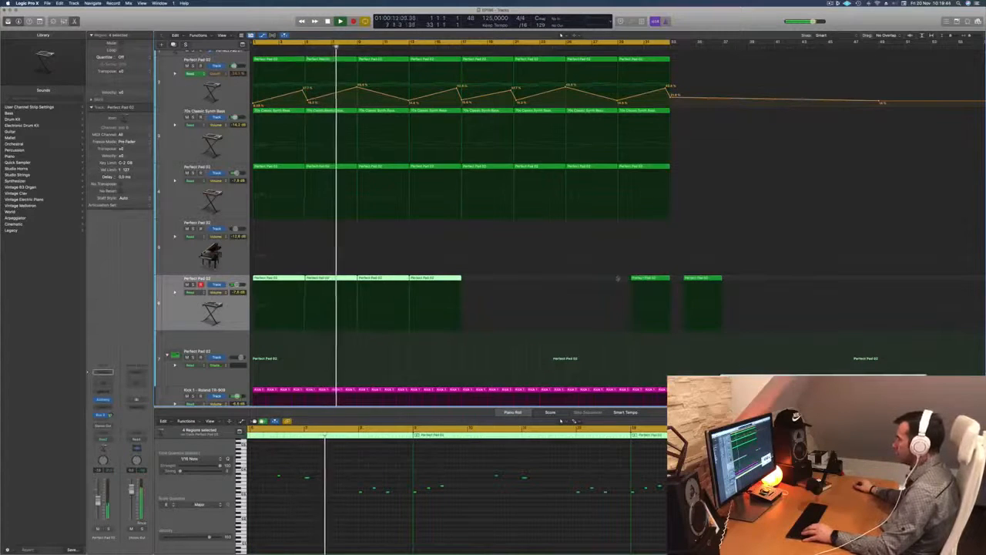
drag(619, 278, 727, 282)
key(Delete)
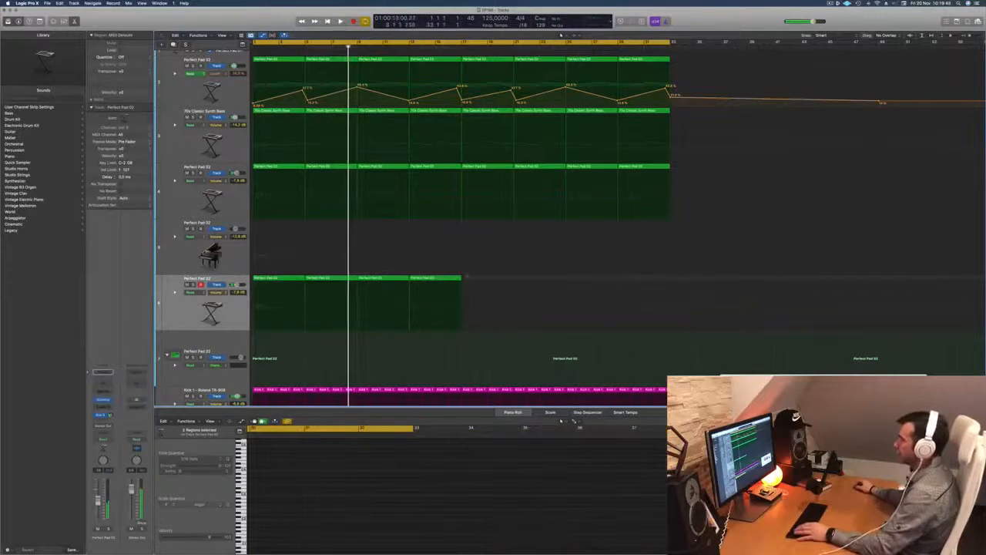
Play from the start, select all four melody regions and lengthen all their notes together in the Piano Roll.
key(space)
drag(467, 276, 297, 279)
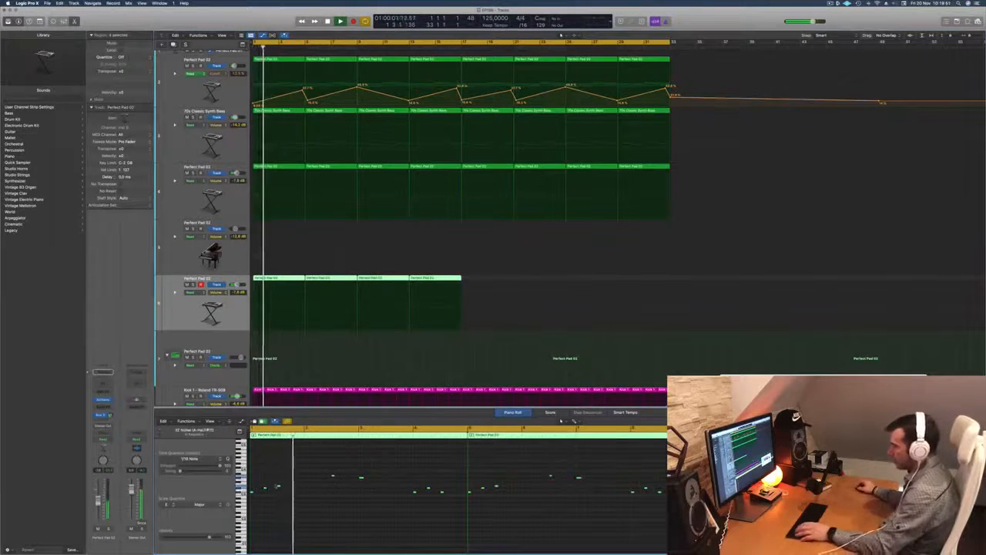
drag(253, 493, 255, 495)
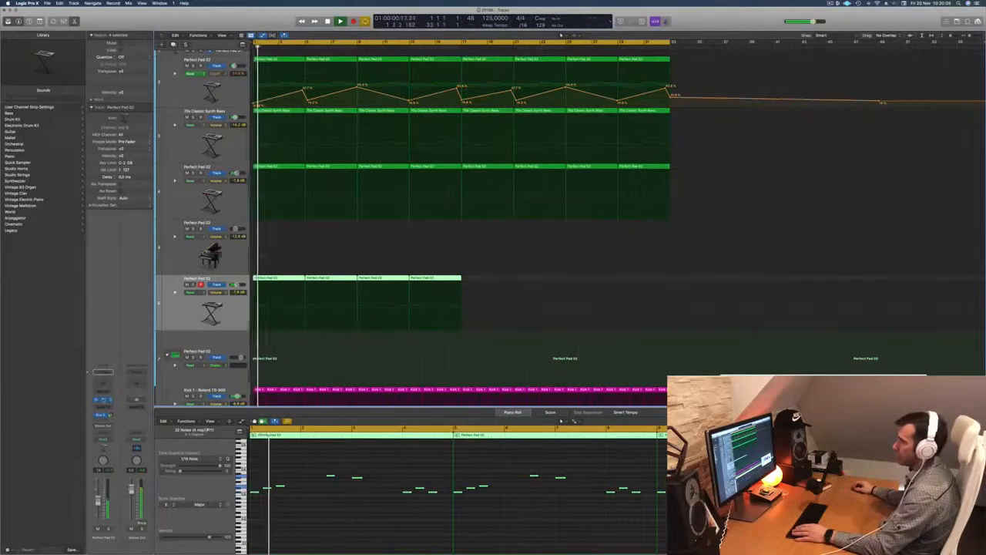
Open the sixth track's Alchemy, move its window aside, and copy the four melody regions to bar 17.
click(103, 400)
drag(586, 101, 858, 233)
drag(431, 278, 649, 283)
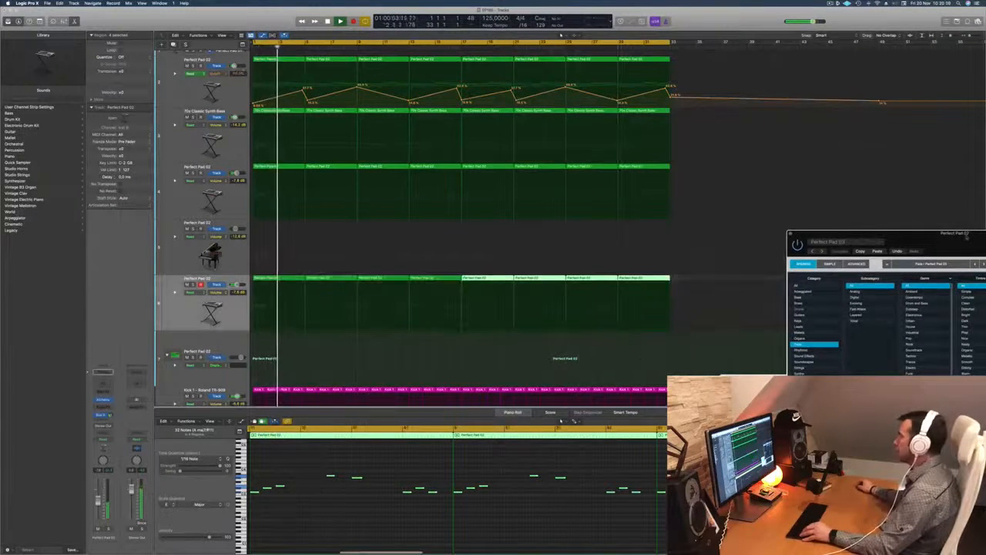
Bring the sixth track's Alchemy window into view, adjust its cutoff during playback and rebalance the track's volume.
drag(952, 232, 470, 171)
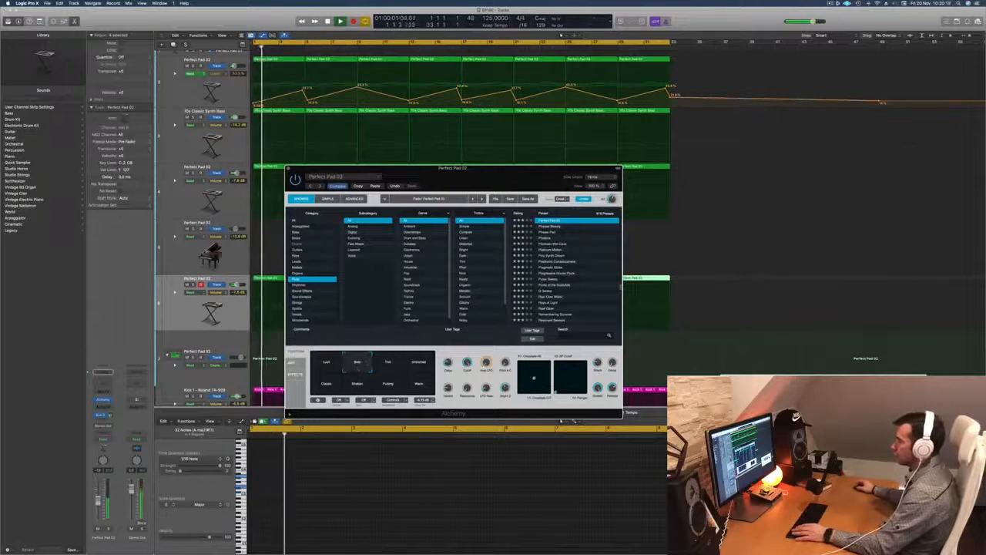
drag(502, 177, 595, 168)
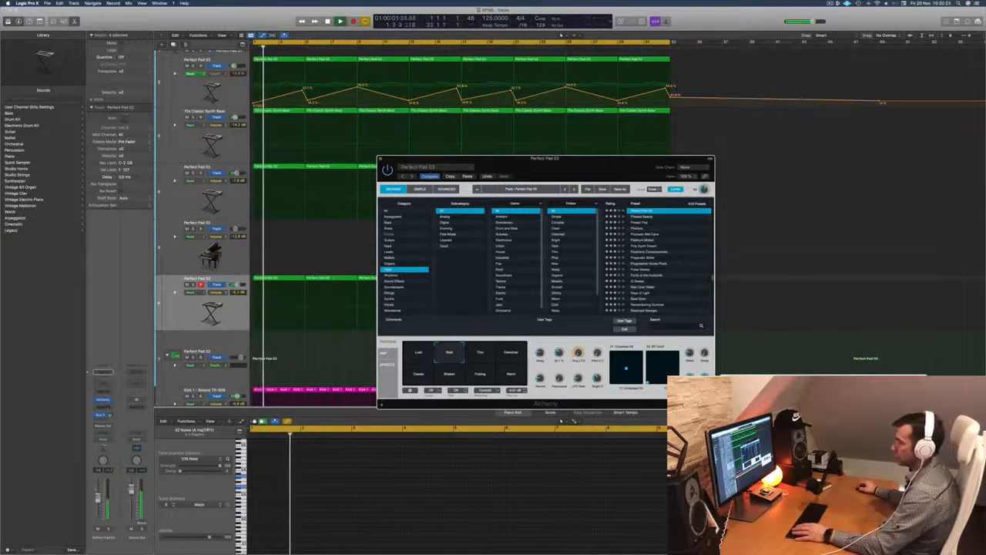
drag(98, 497, 98, 499)
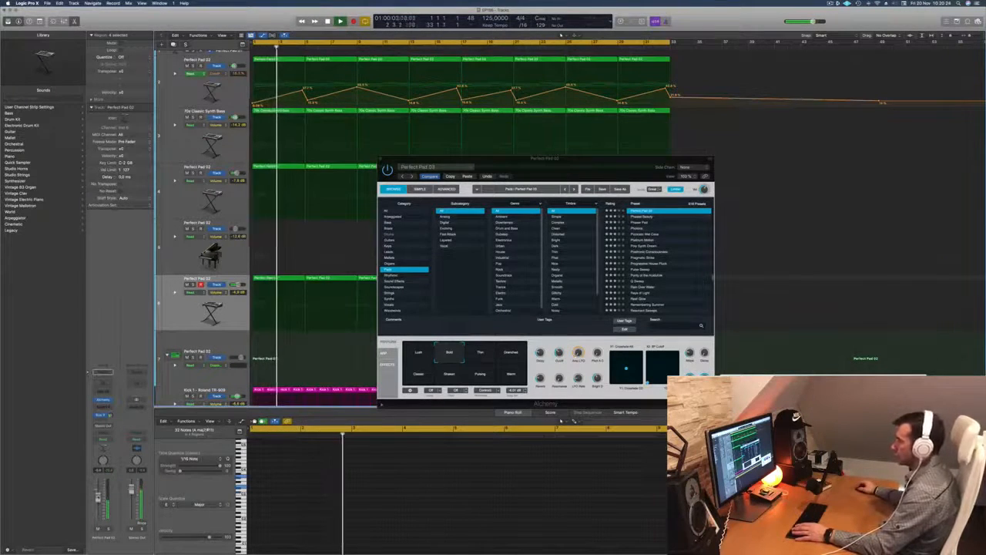
drag(586, 176, 661, 138)
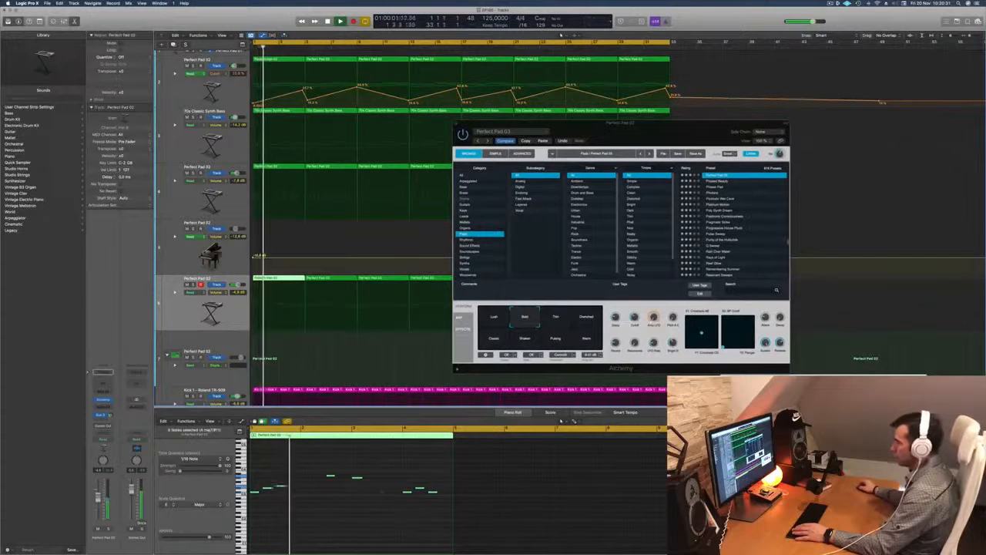
Raise the last note of the first melody region to the pitch of its fifth note and play it back.
click(364, 524)
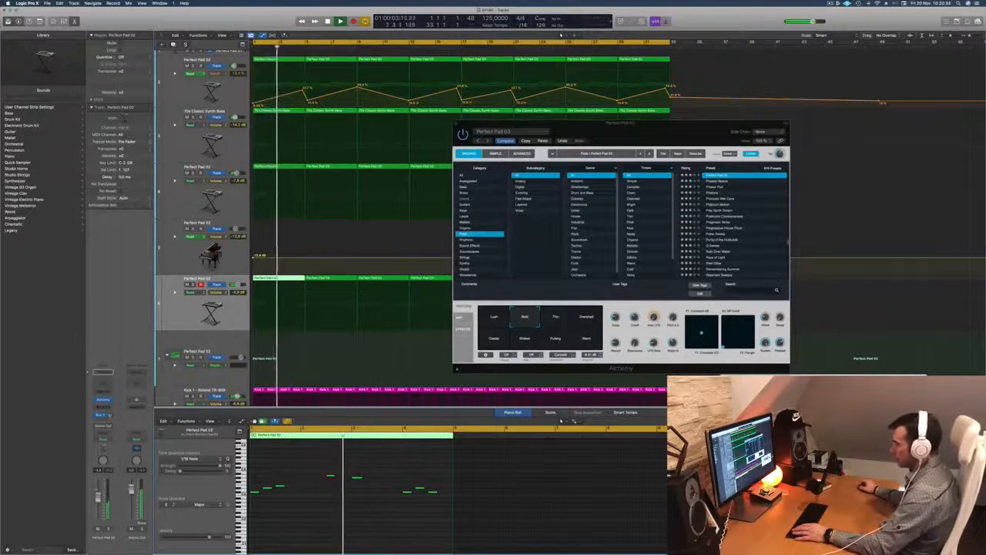
key(space)
key(space)
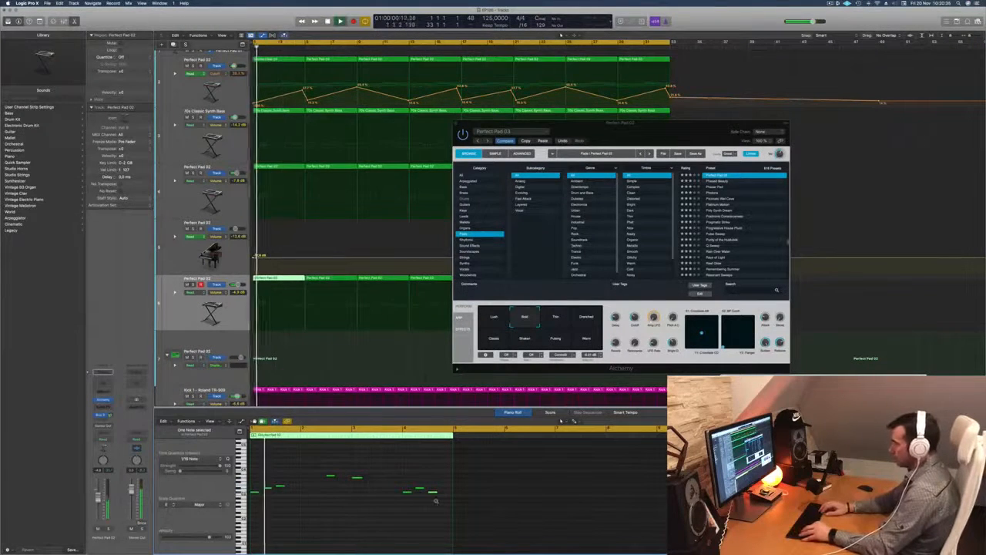
click(435, 493)
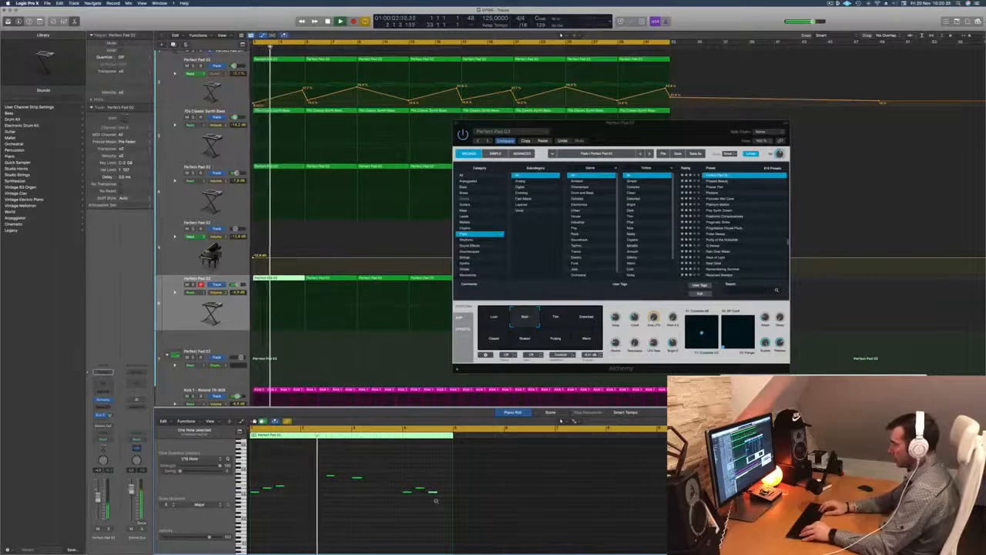
key(alt+Up)
key(alt+Up)
key(alt+Up)
key(alt+Up)
key(alt+Up)
key(alt+Up)
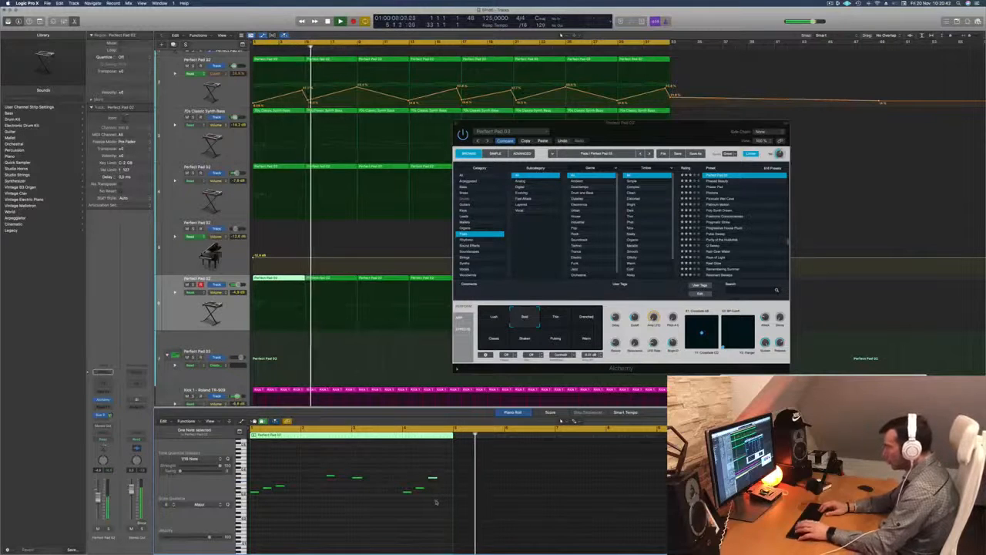
key(space)
key(space)
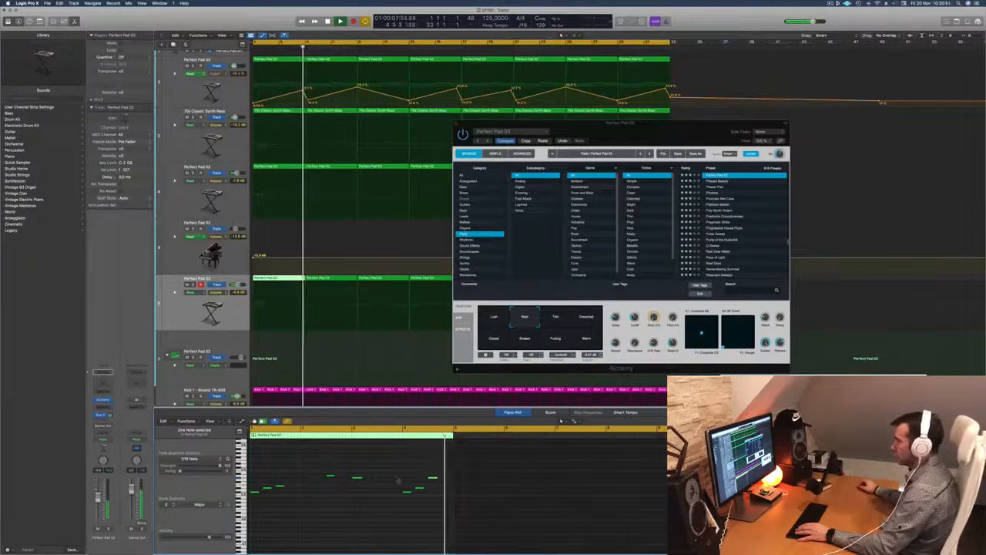
Move the Alchemy window aside and delete all melody regions on the sixth track after the edited first one.
key(Return)
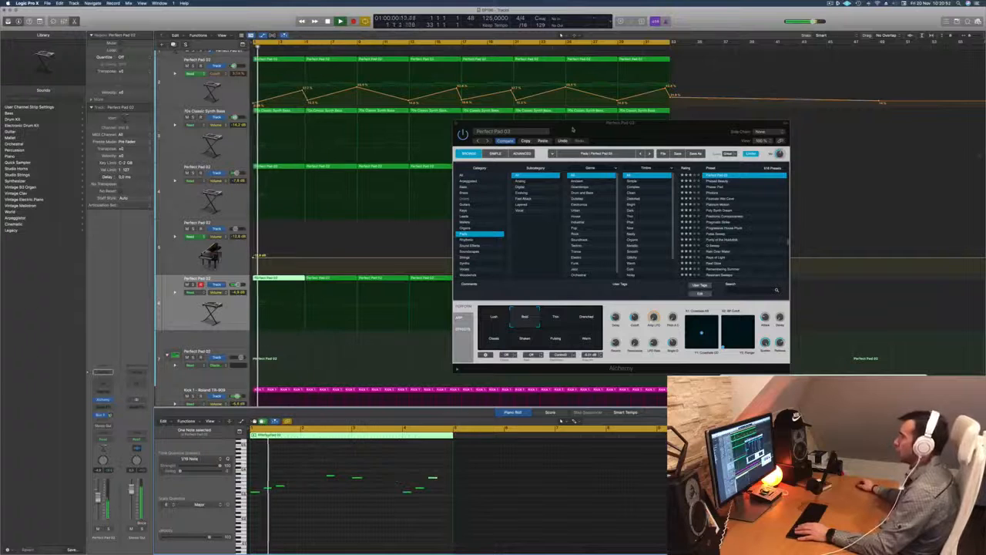
drag(575, 130, 985, 160)
drag(684, 276, 354, 286)
key(Delete)
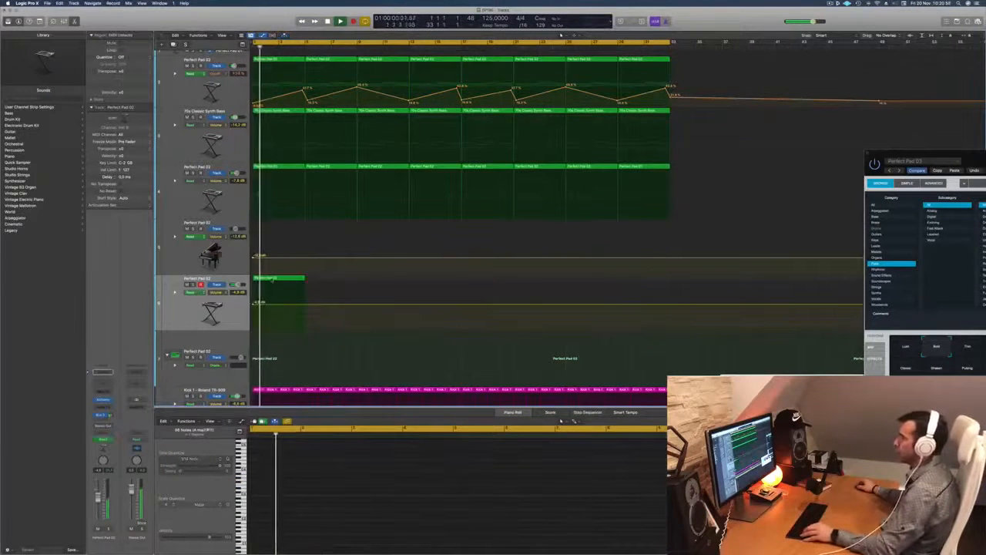
Repeat the edited melody region through bar 16 and copy the resulting four regions to bar 17.
click(274, 285)
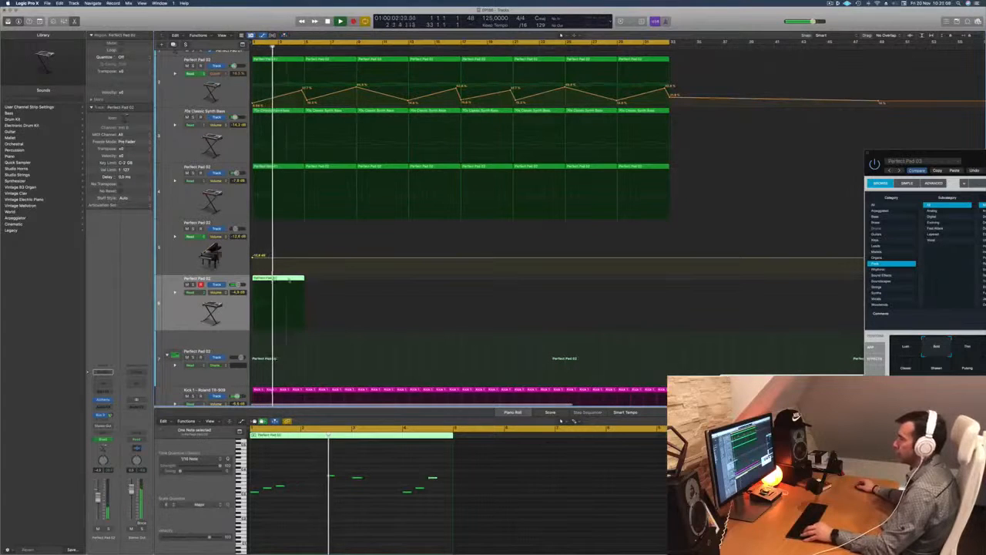
mouse_move(274, 285)
mouse_down()
mouse_move(385, 284)
mouse_move(274, 287)
mouse_up()
click(467, 283)
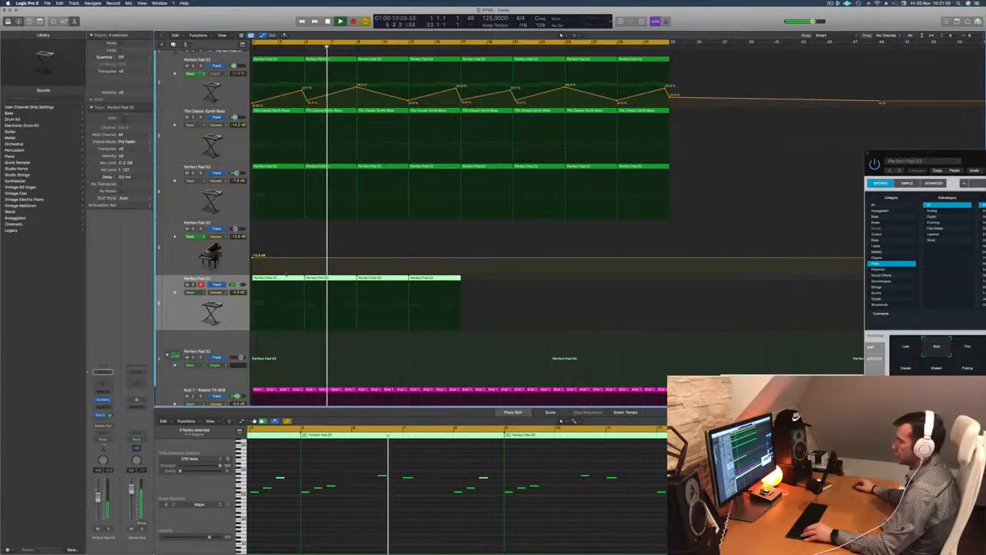
drag(281, 281, 492, 290)
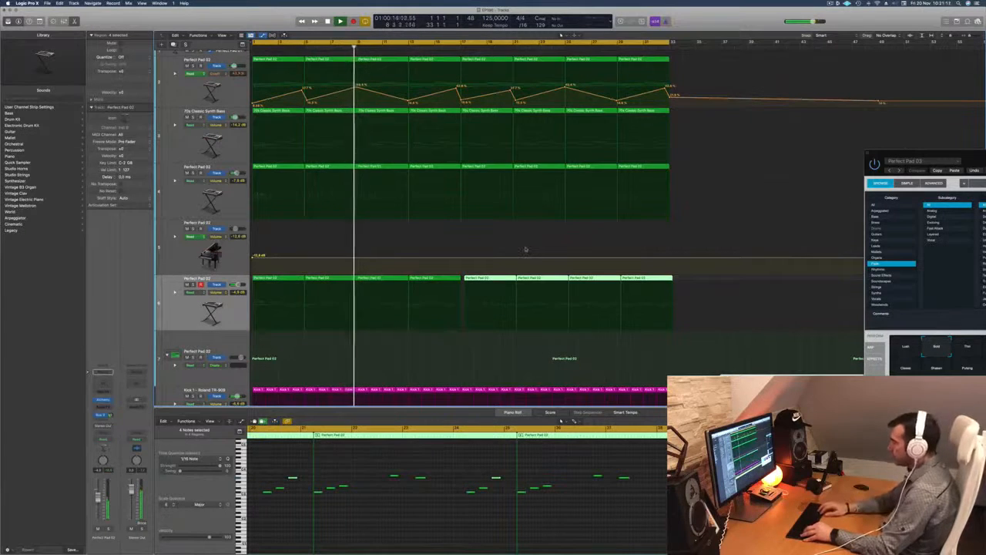
key(Return)
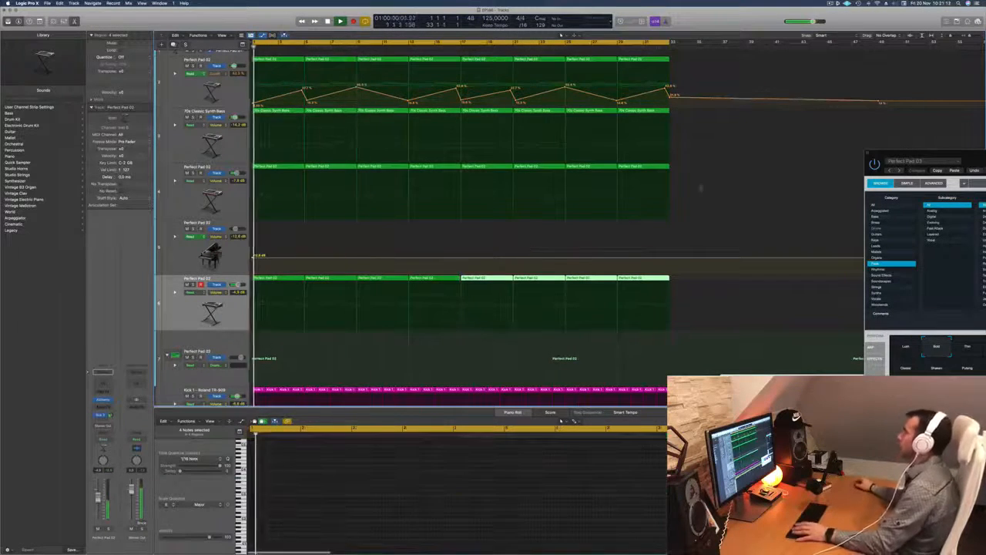
Choose the fourth upper-row performance snapshot in the sixth track's Alchemy, rebalance the track's volume and close the plug-in window.
drag(900, 151, 478, 189)
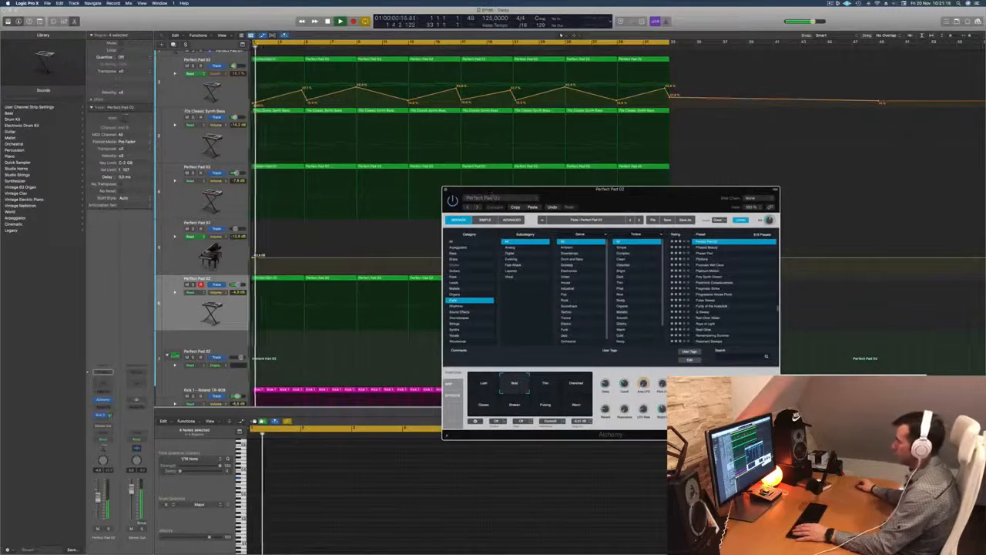
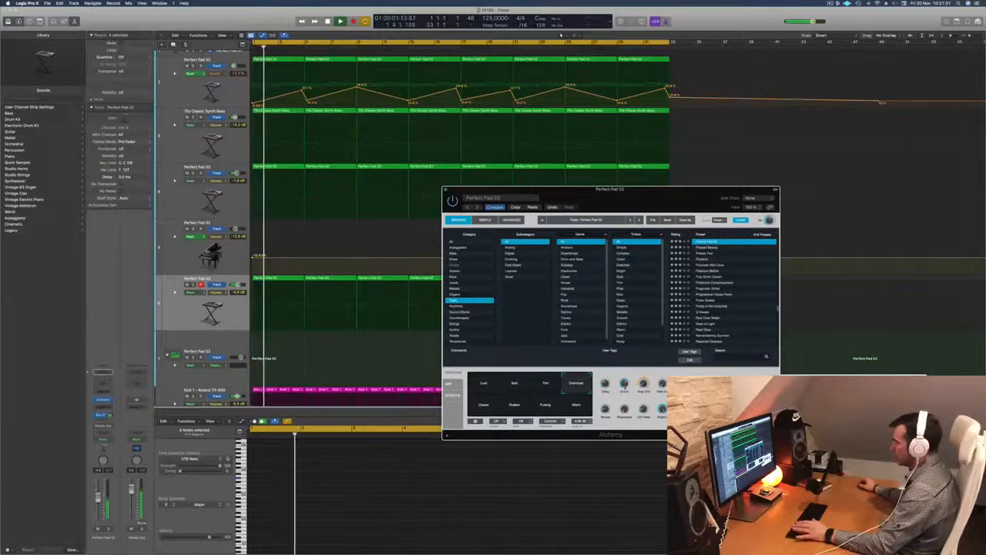
drag(625, 189, 654, 189)
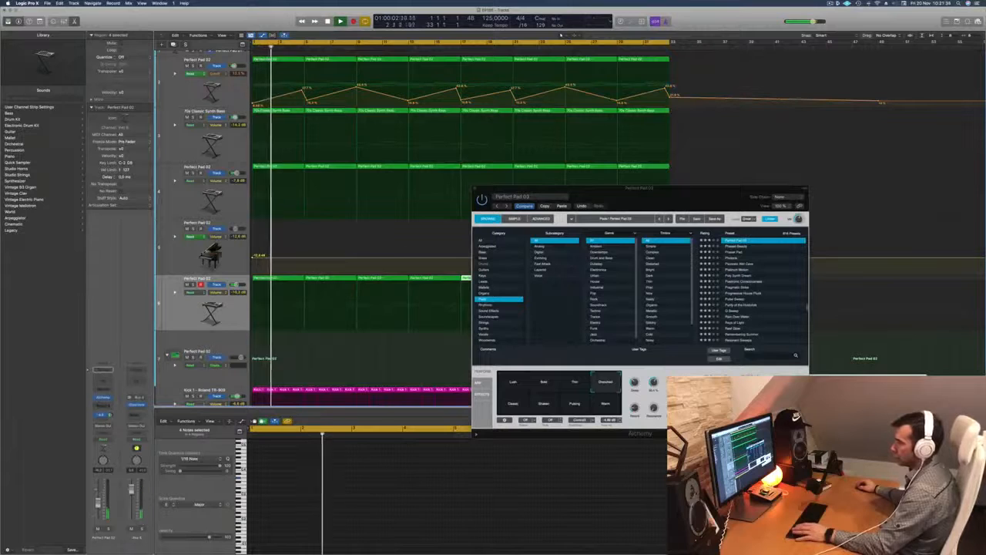
key(space)
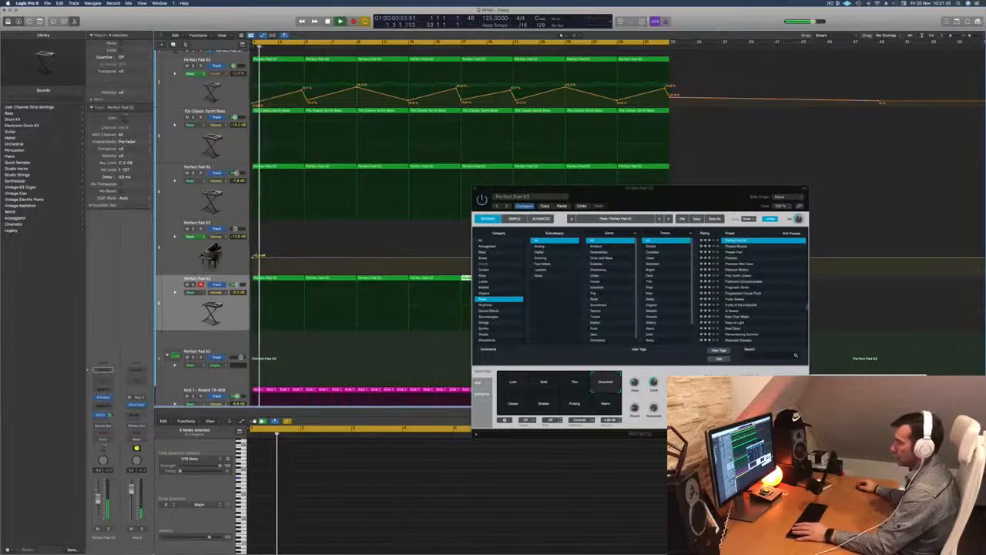
drag(551, 190, 453, 248)
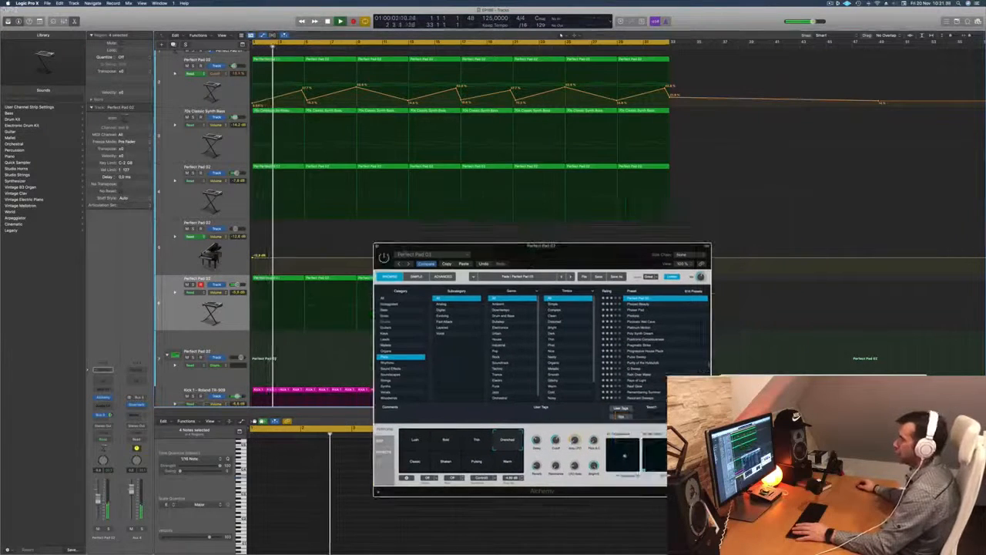
click(377, 249)
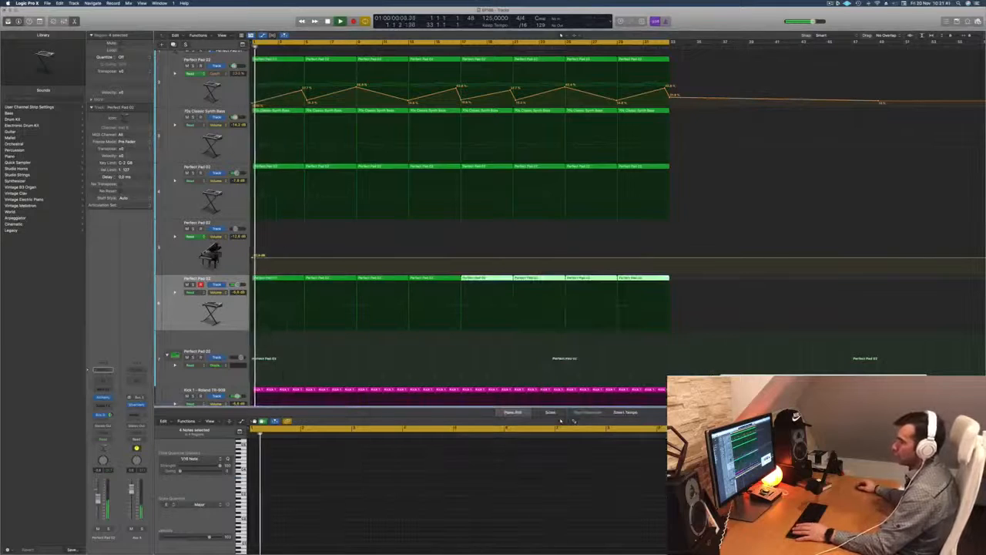
Insert a stereo Compressor on the sixth track and set its side chain to the Kick 1 - Roland TR-909 instrument.
click(103, 407)
mouse_move(107, 421)
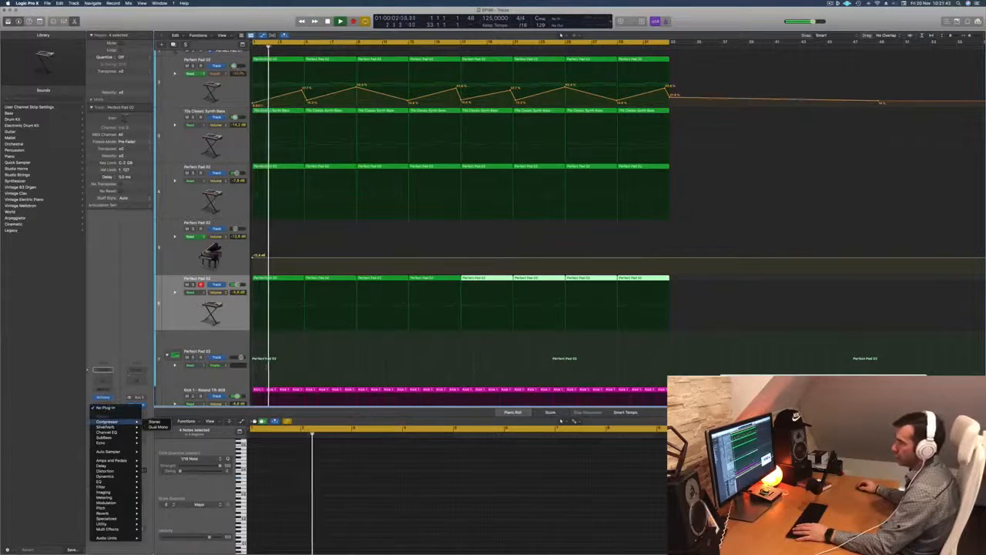
click(154, 422)
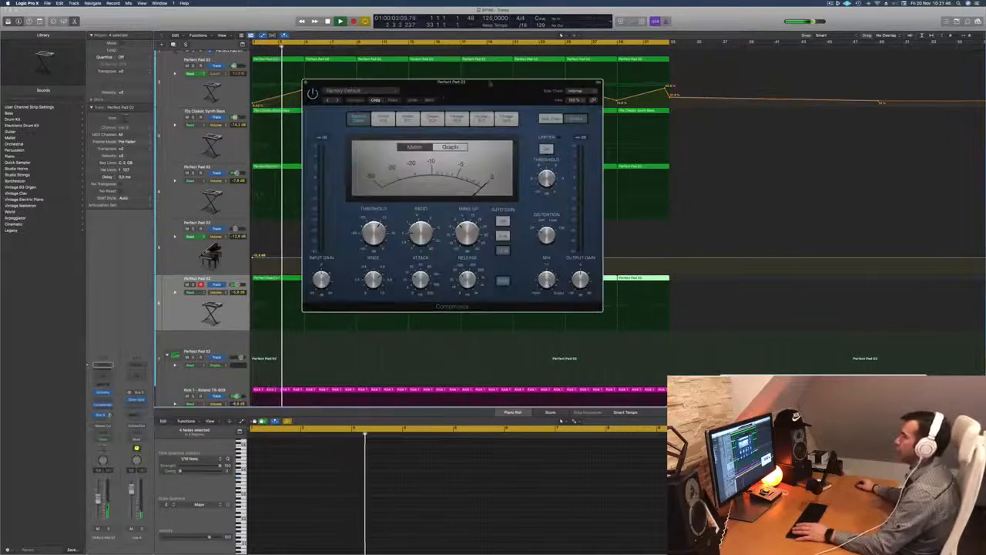
click(575, 91)
mouse_move(571, 105)
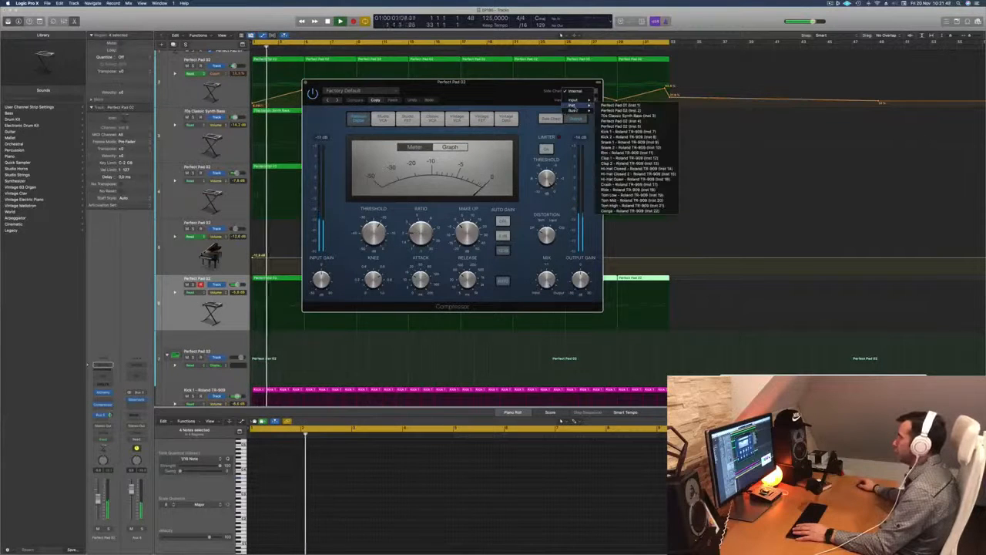
click(632, 132)
drag(498, 91, 619, 127)
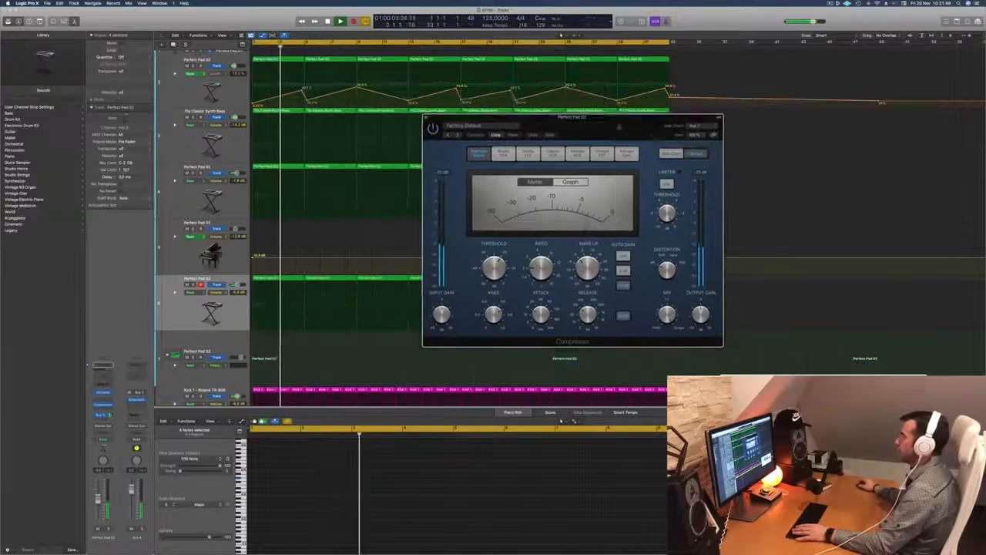
Turn off the Compressor's automatic release, adjust its ratio while playing from the start, and close the plug-in window.
key(Return)
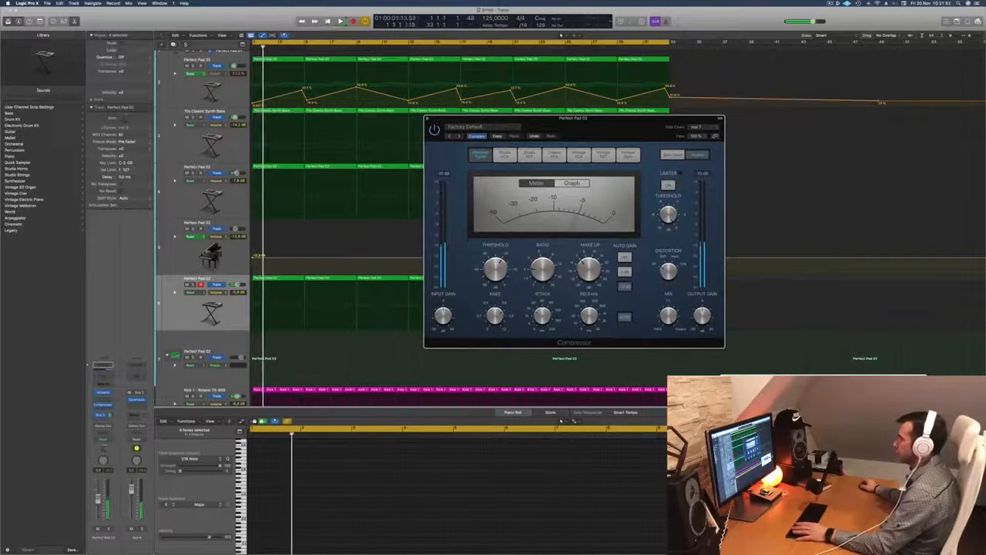
click(624, 319)
key(Return)
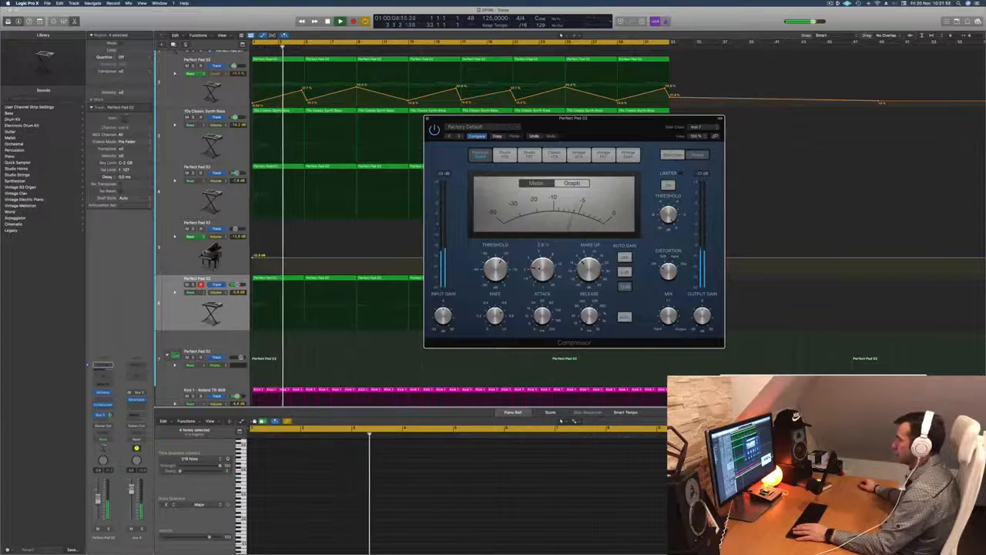
key(Return)
drag(555, 119, 516, 120)
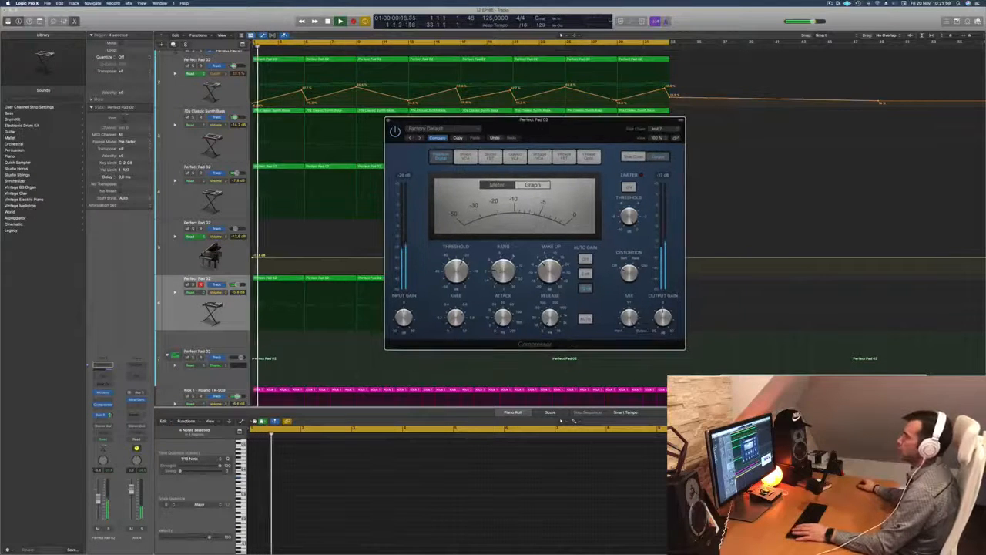
click(389, 120)
Select all melody regions on the sixth track, play from the start and lower the track's volume slightly.
key(super+Left)
key(super+Left)
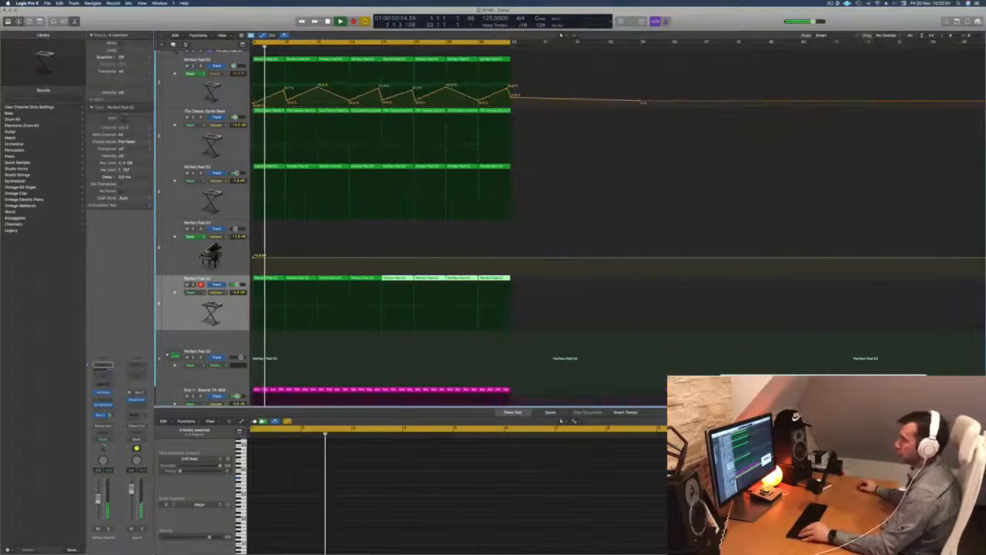
click(167, 325)
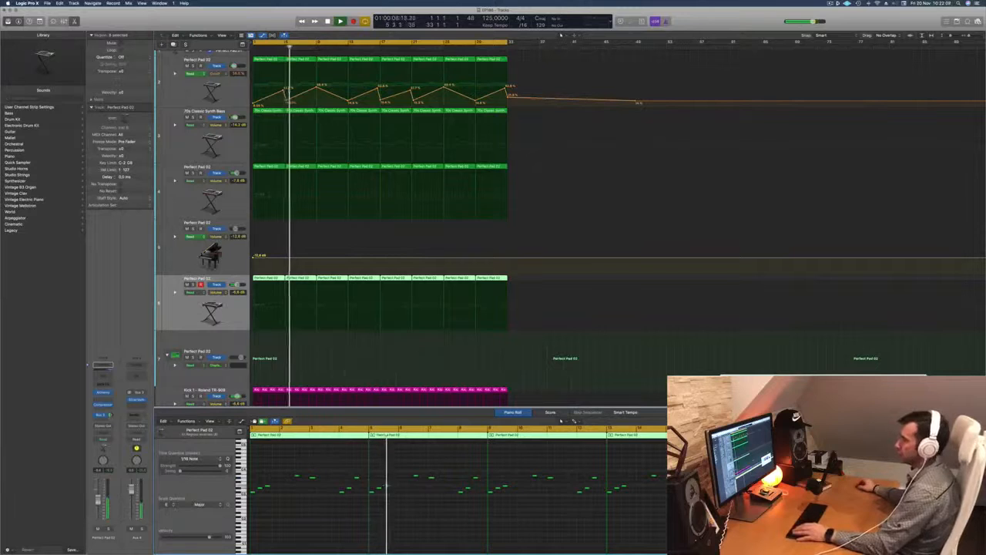
key(Return)
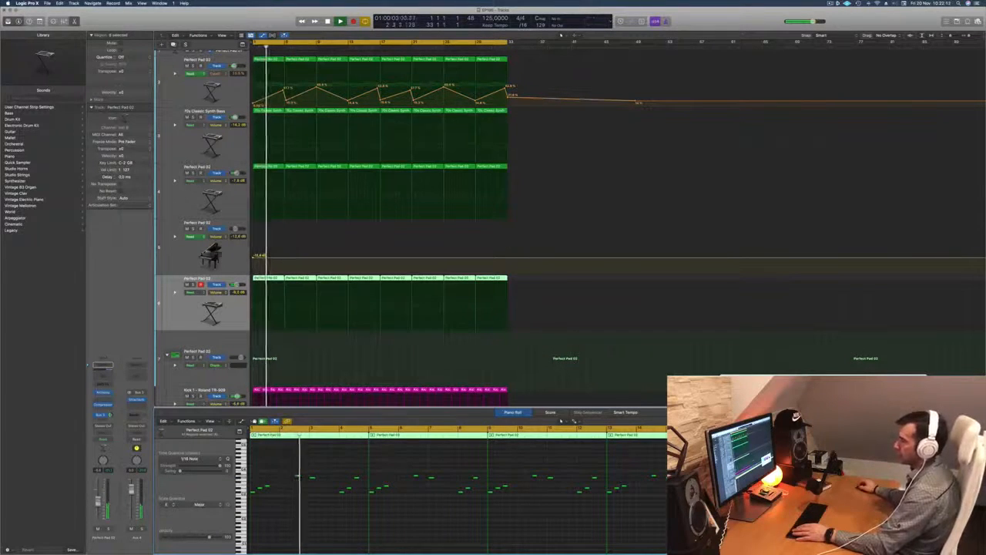
Select the pad regions on the second track and listen to the full arrangement from the start.
click(183, 94)
key(Return)
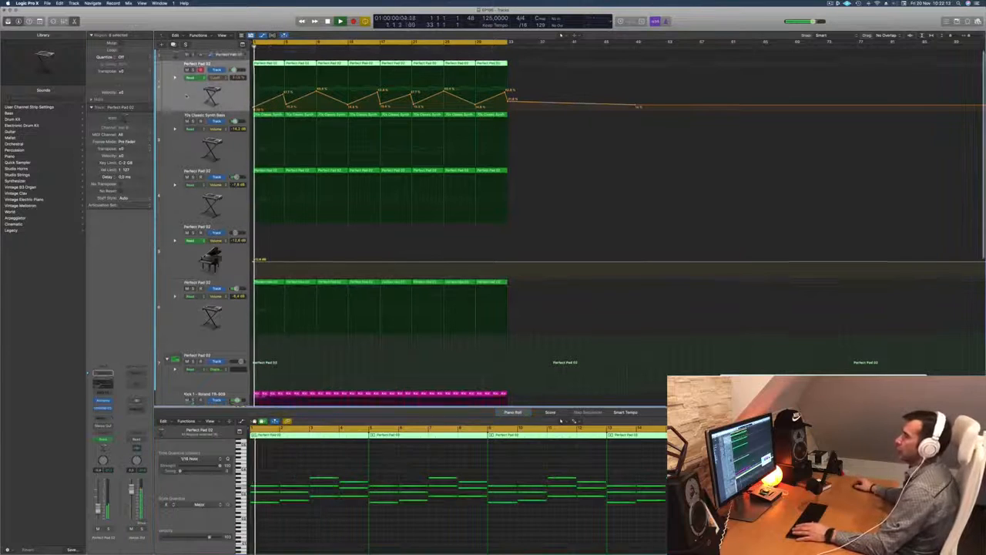
key(Return)
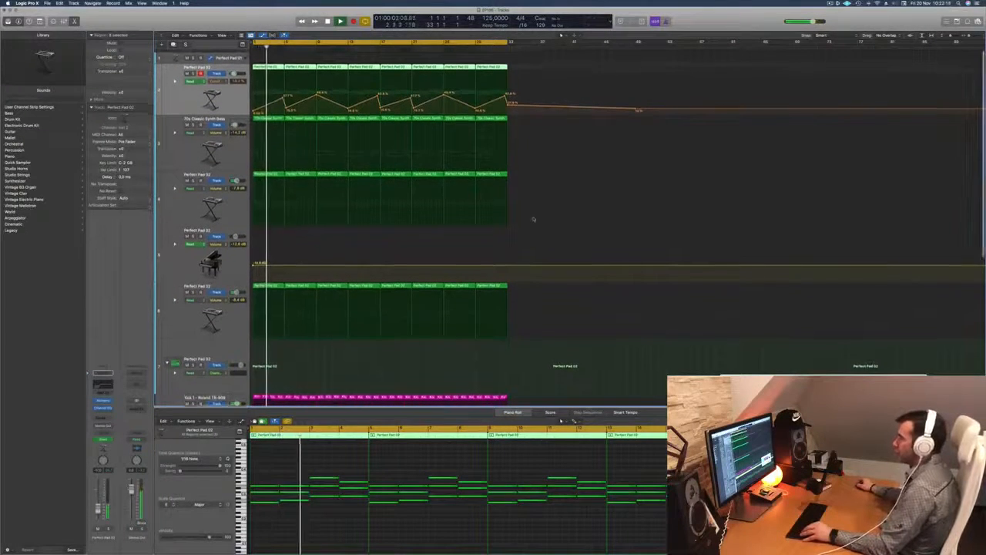
key(super+Left)
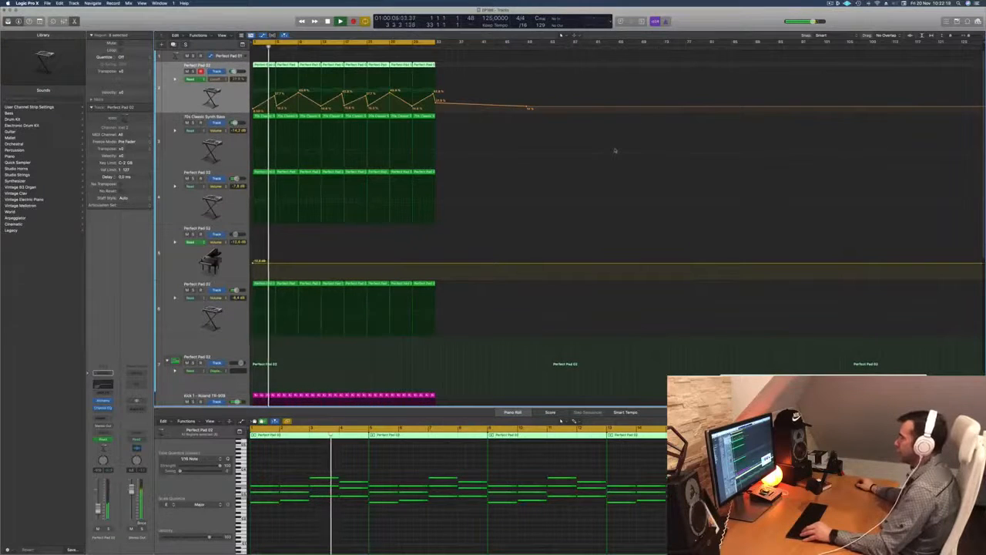
key(super+Right)
key(space)
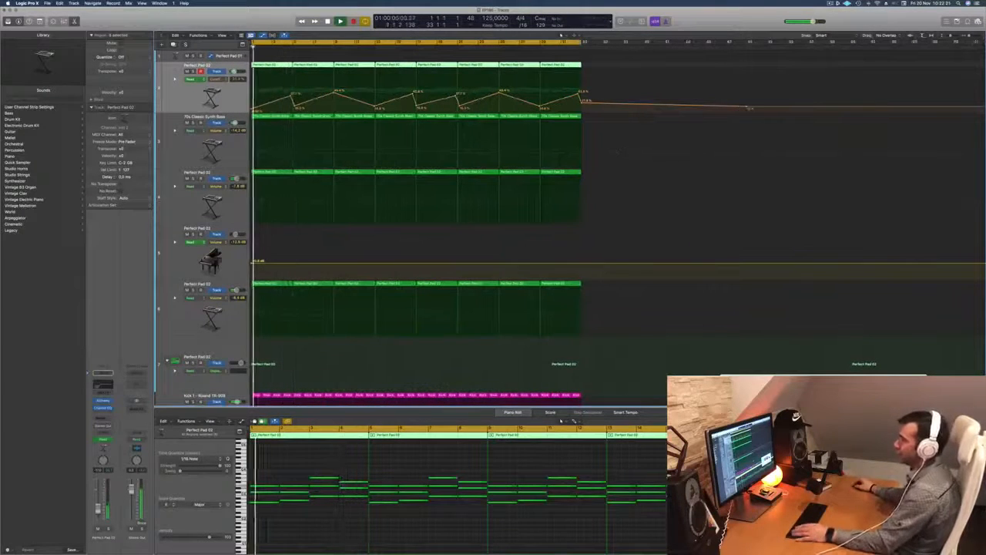
mouse_move(385, 544)
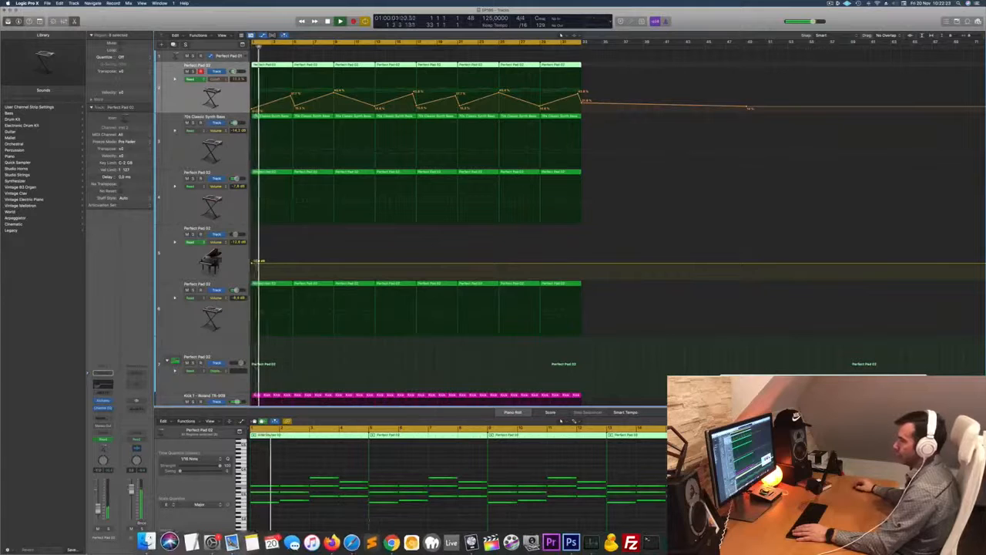
click(150, 542)
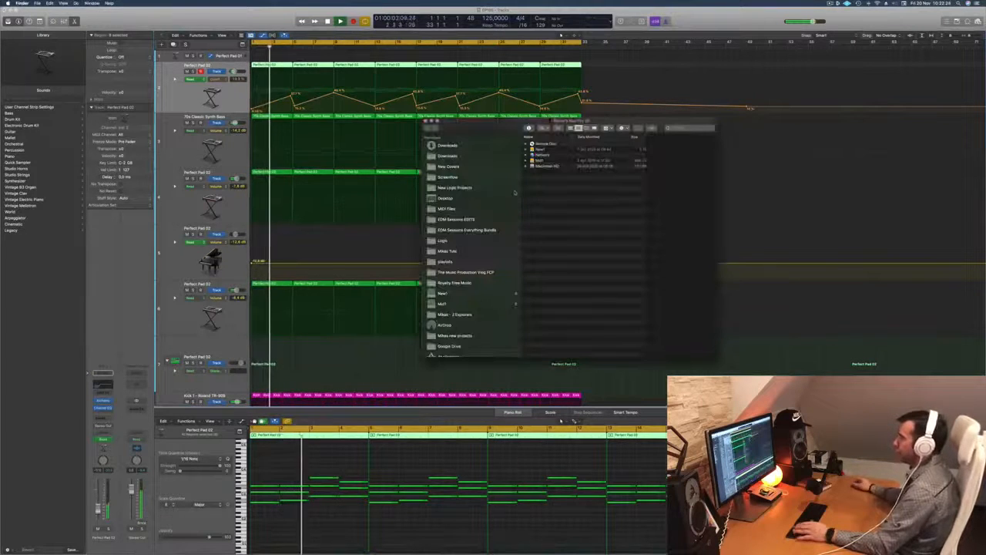
mouse_move(287, 543)
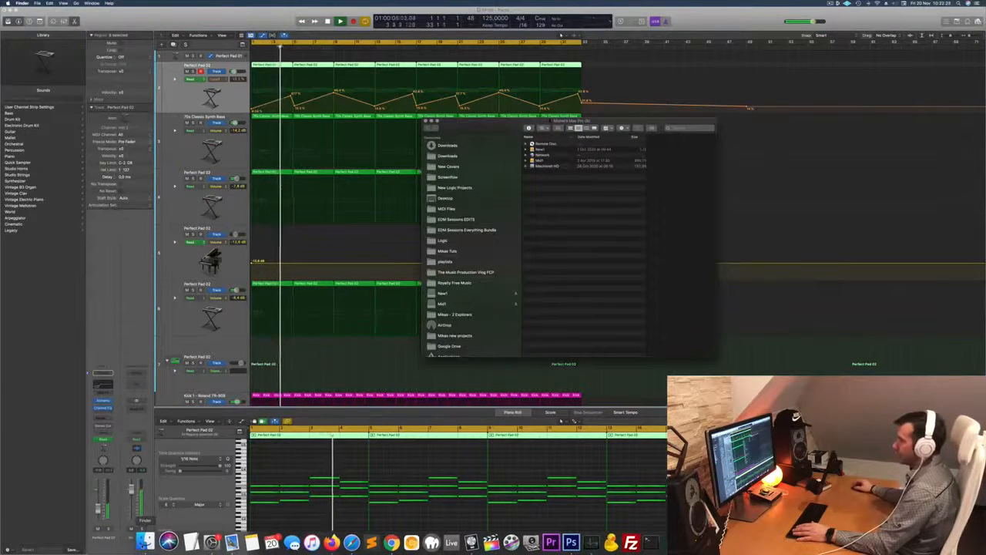
drag(493, 131, 478, 133)
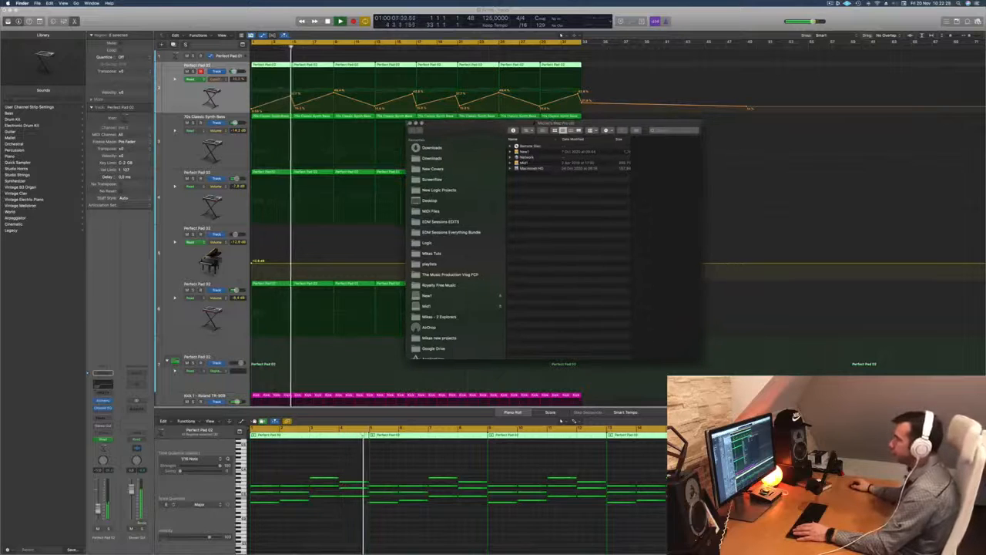
key(super+w)
key(space)
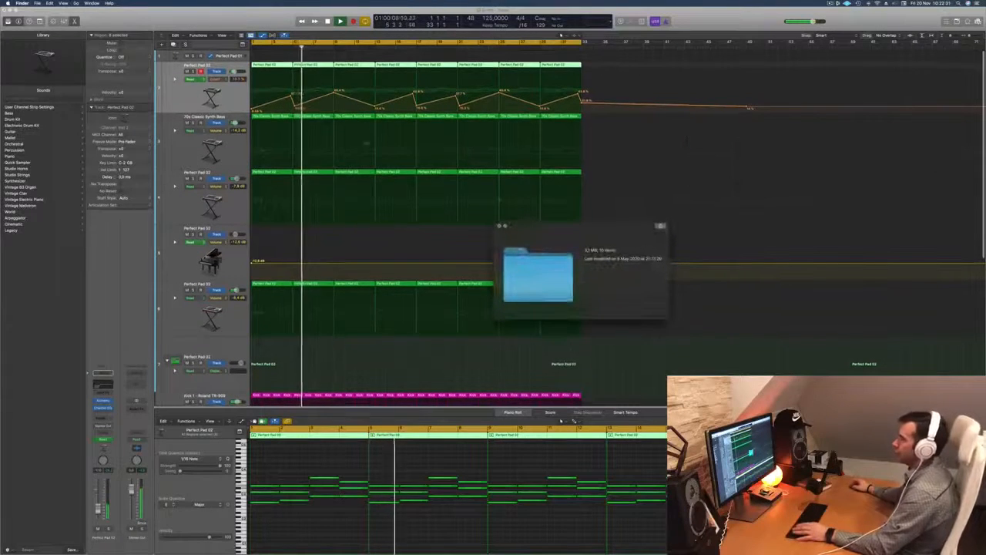
key(space)
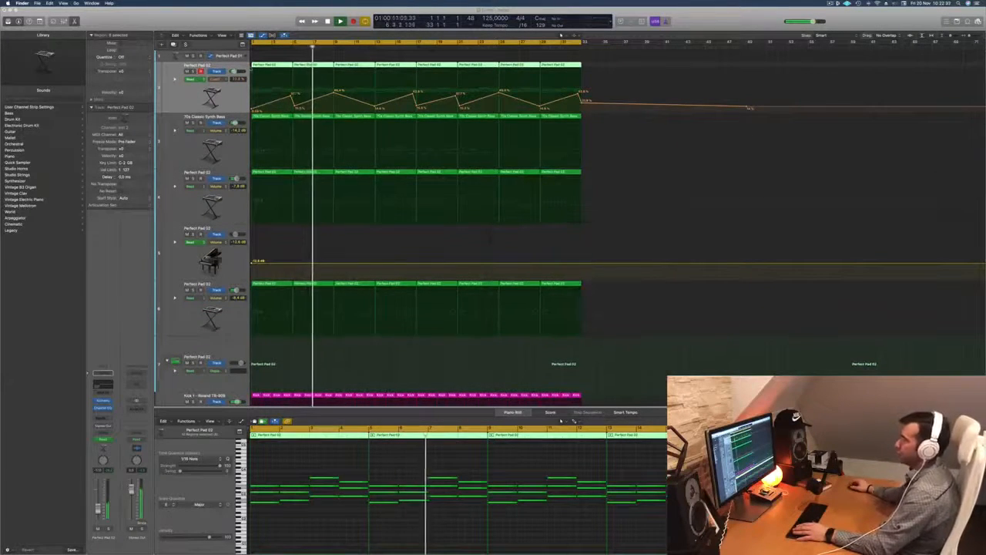
Copy the first pad region from the second track up to the start of the first track and stop playback.
click(275, 65)
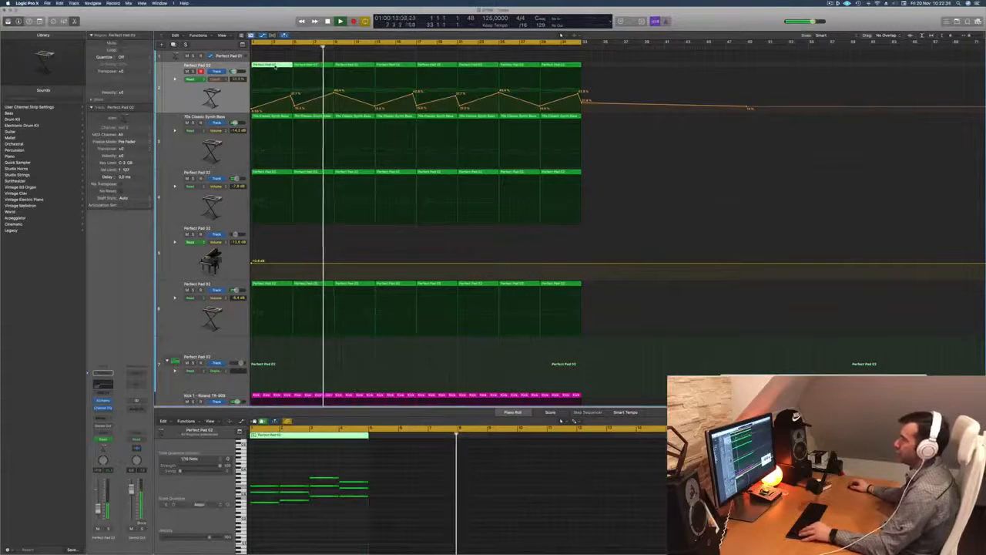
drag(275, 66, 275, 58)
key(space)
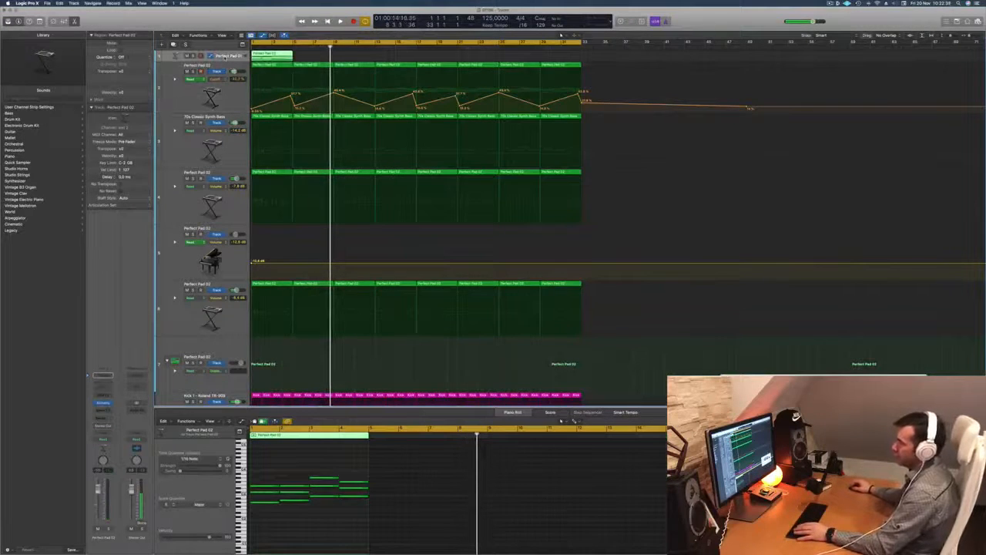
Open Alchemy on the first track and load the 80s Pop Synth Arpeggiator preset from the Arpeggiated category.
click(104, 403)
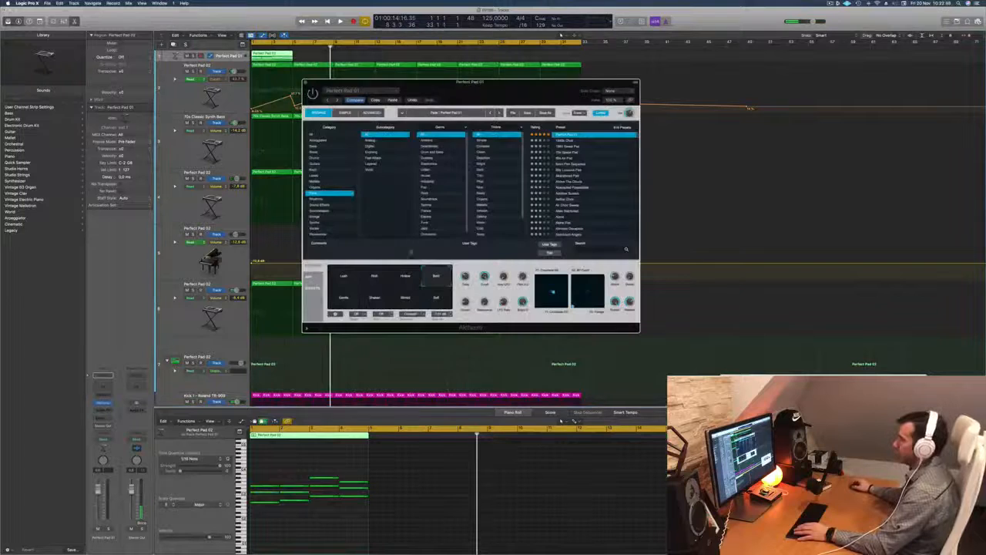
drag(552, 95, 615, 150)
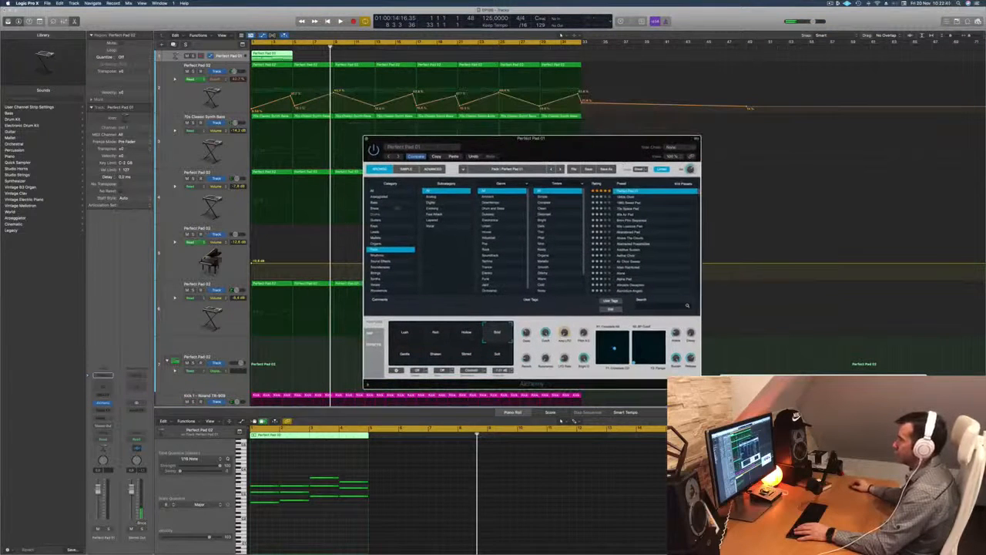
click(379, 197)
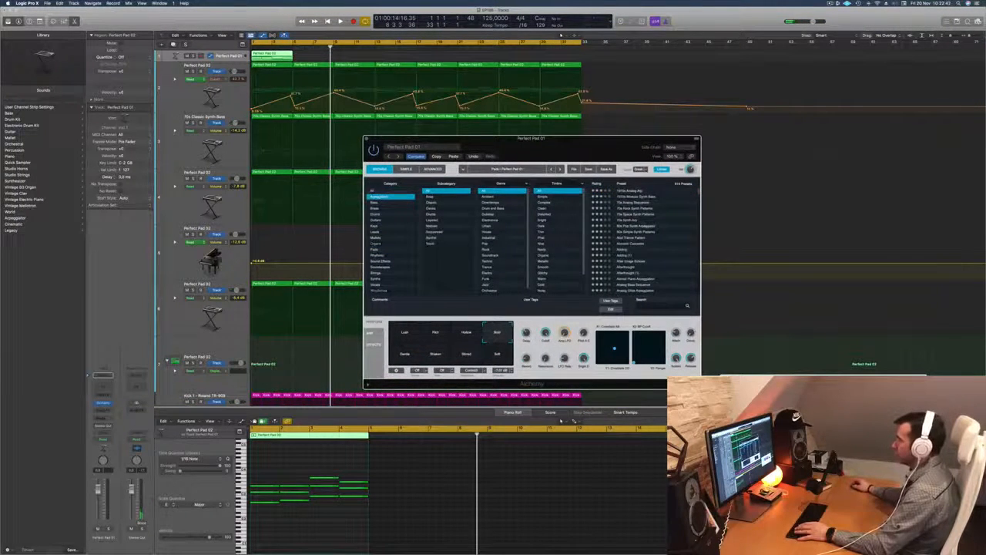
click(643, 225)
drag(503, 139, 520, 128)
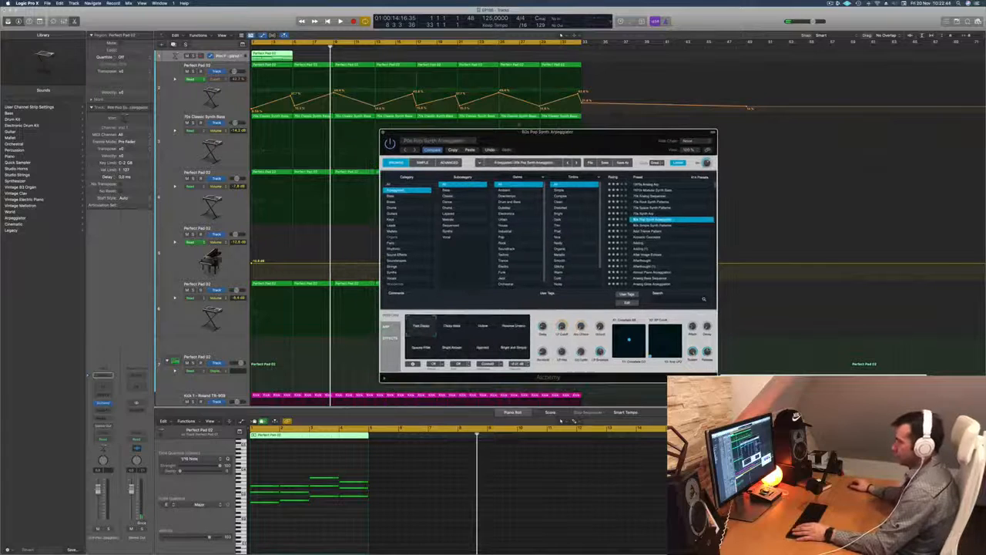
Duplicate the first track's region until the copies fill all 32 bars, and play the arrangement from the start.
drag(264, 58, 363, 65)
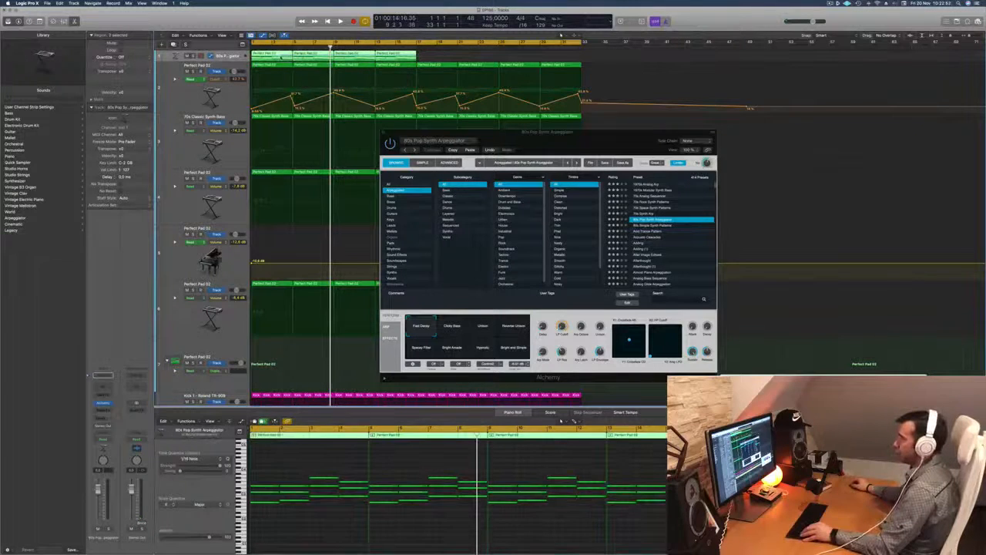
drag(288, 54, 452, 60)
click(228, 56)
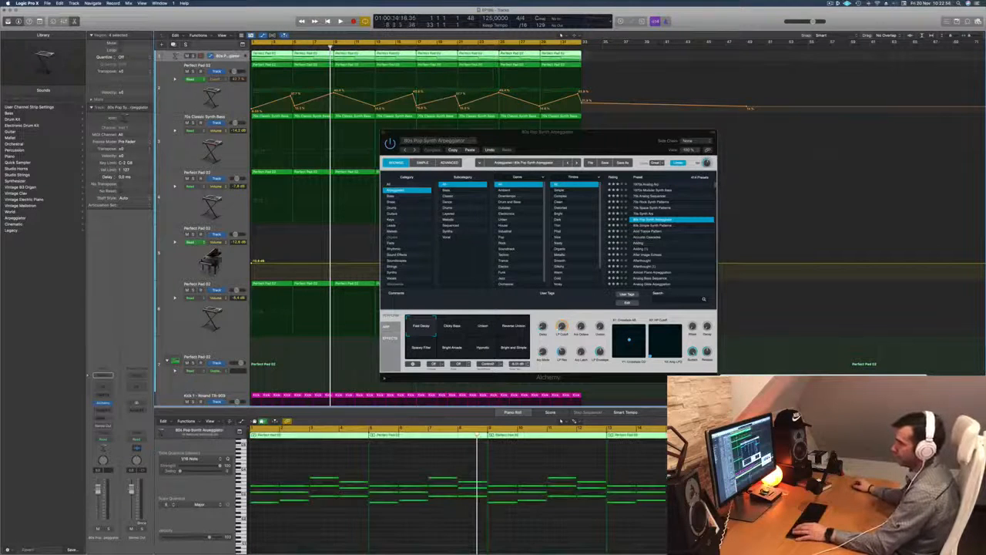
key(space)
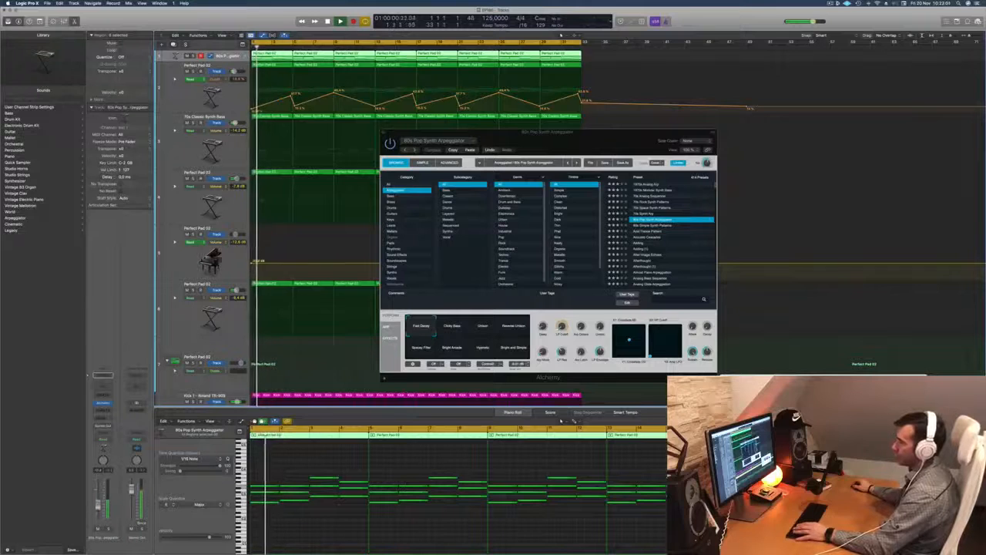
Audition the 80s Simple Synth Patterns and Acid Trance Pattern presets in Alchemy while the arrangement plays.
drag(602, 143, 522, 181)
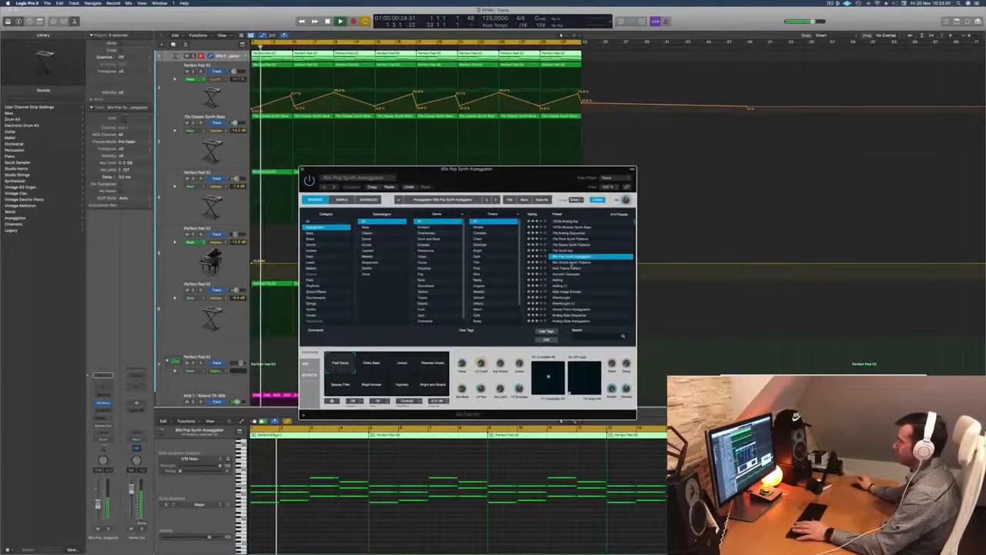
click(572, 262)
key(space)
key(space)
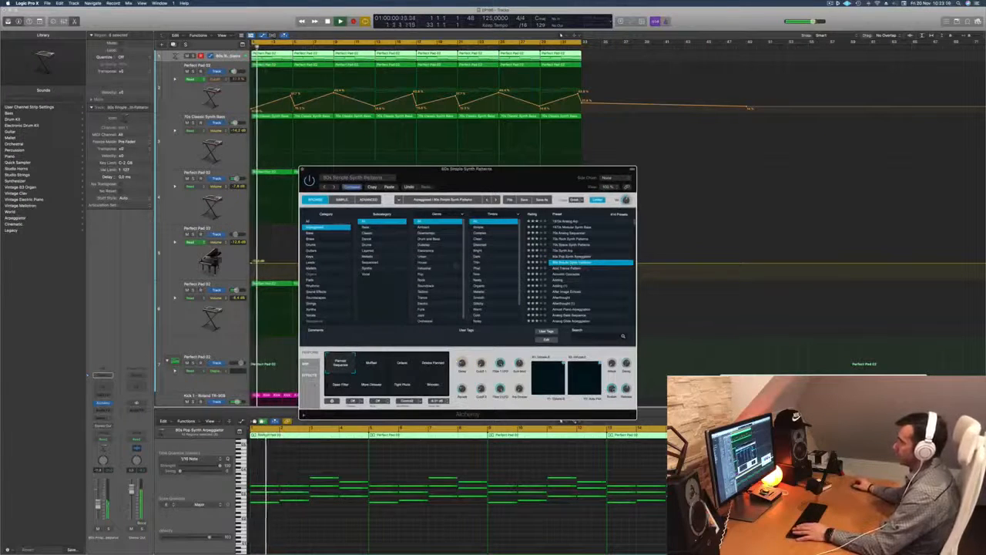
scroll(583, 279, down, 3)
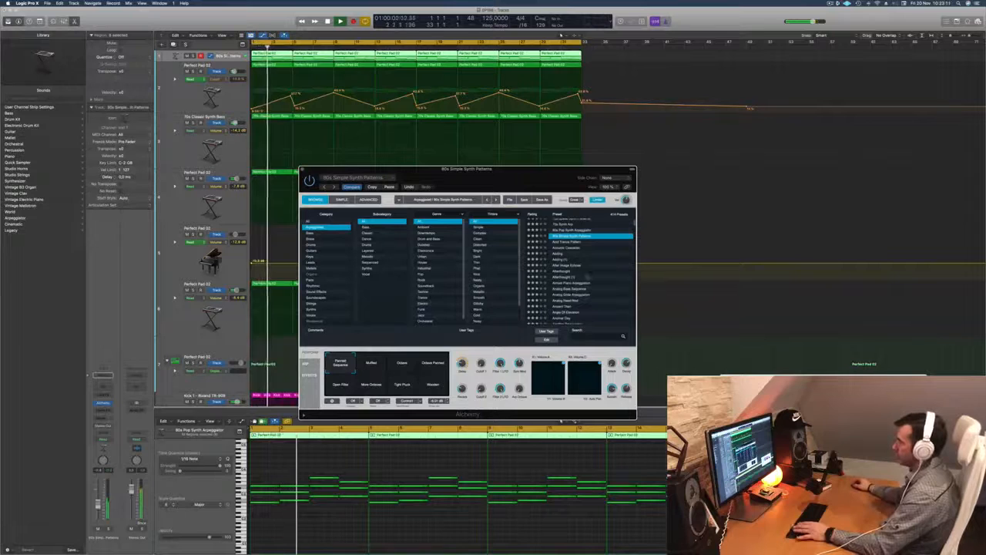
click(574, 242)
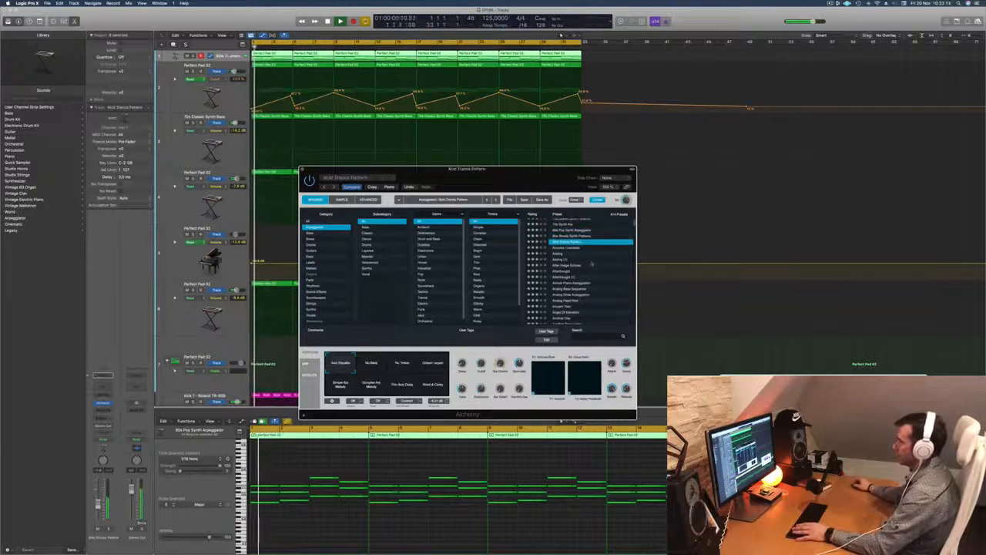
scroll(591, 263, down, 1)
scroll(578, 264, up, 3)
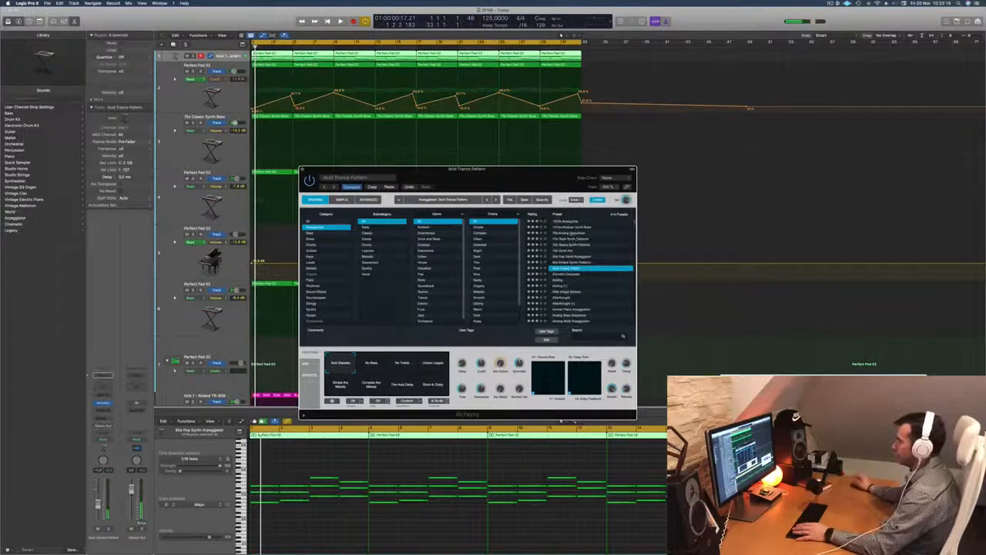
Load the 70s Analog Sequencer preset in Alchemy, close the plug-in window and listen to the arrangement from the start.
click(571, 234)
key(space)
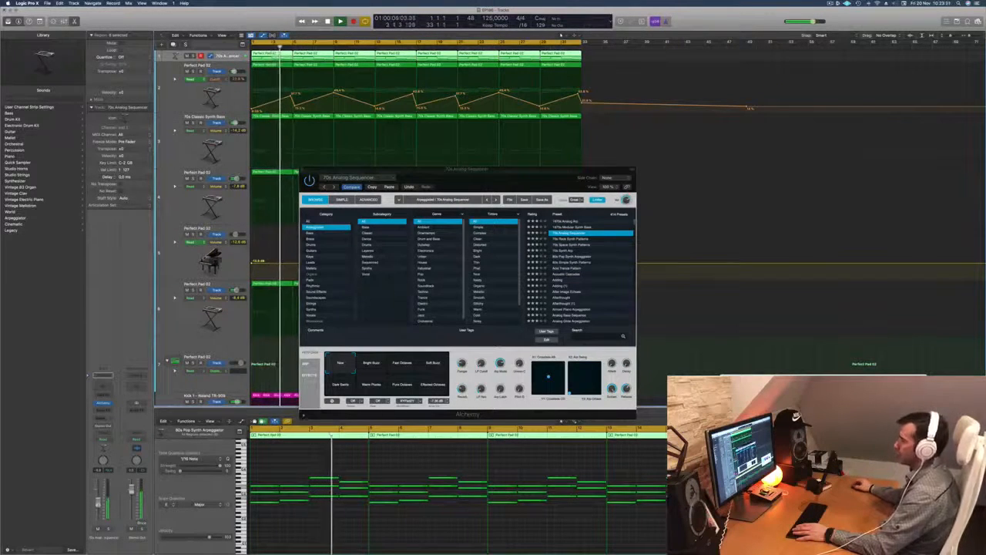
drag(478, 169, 448, 179)
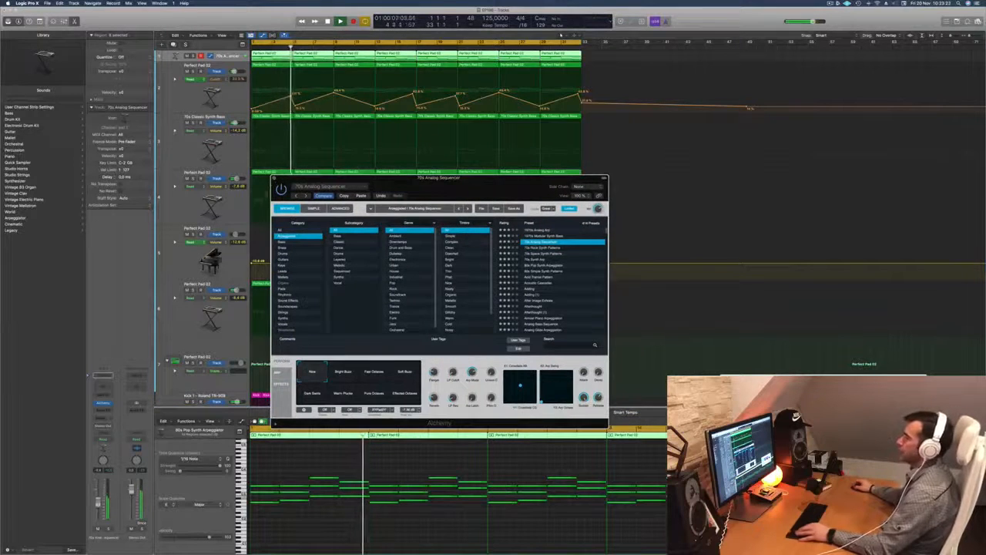
key(super+w)
key(super+Left)
key(space)
key(space)
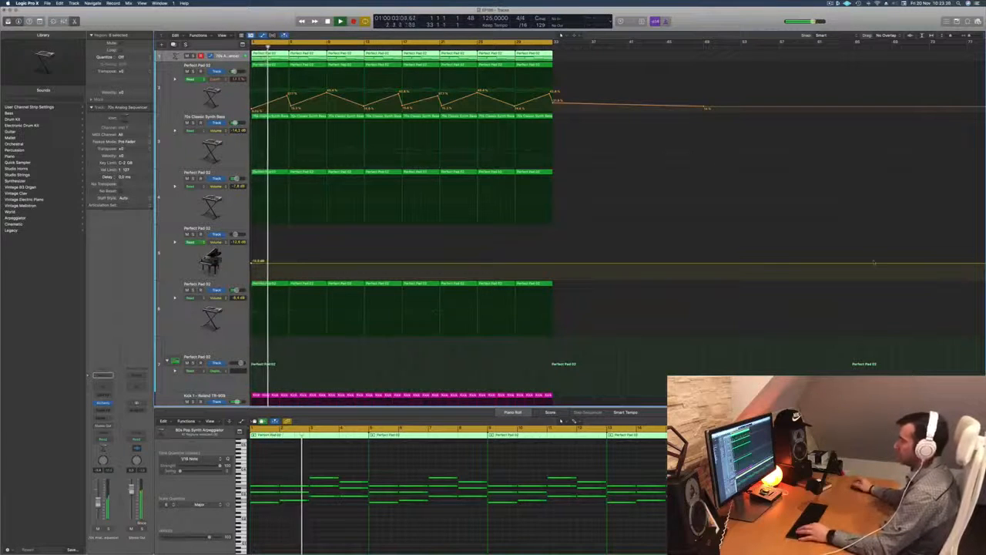
Show the mixer, increase the 70s Analog Sequencer track's height, and solo the track briefly during playback before turning solo off.
key(x)
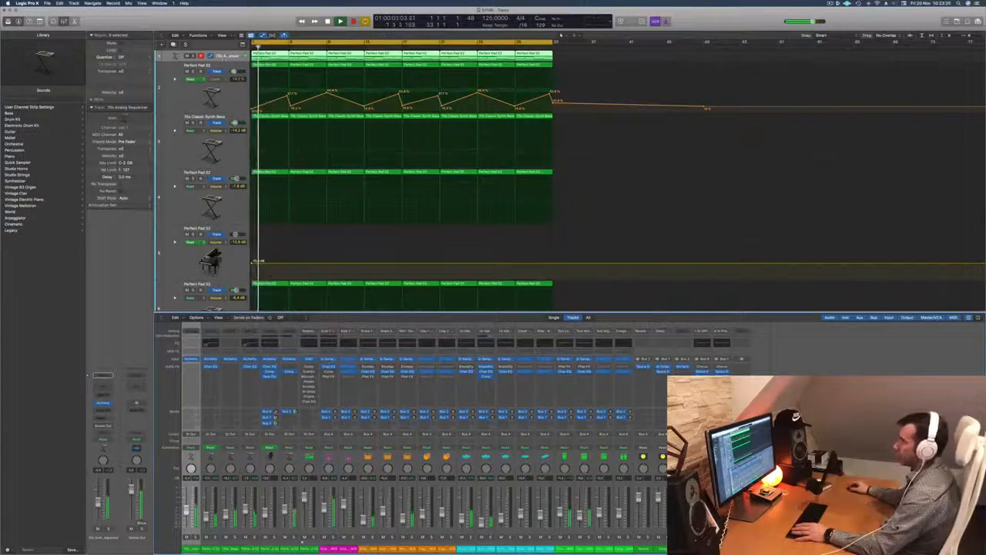
drag(219, 62, 218, 118)
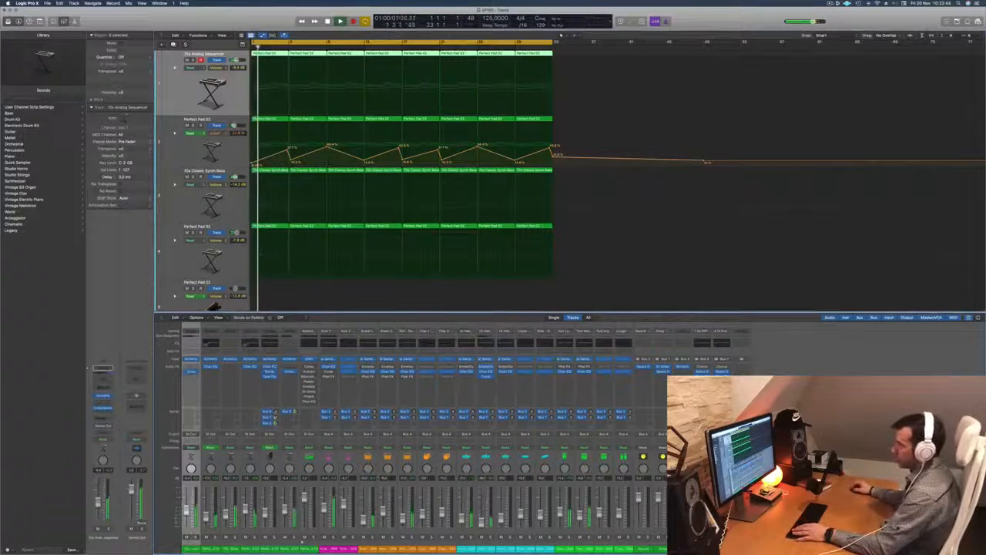
key(s)
key(space)
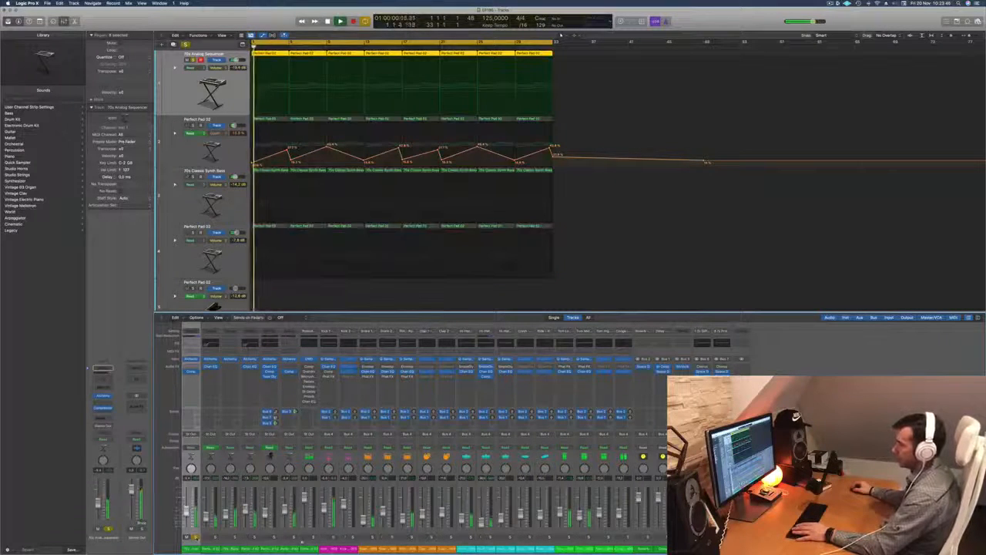
key(s)
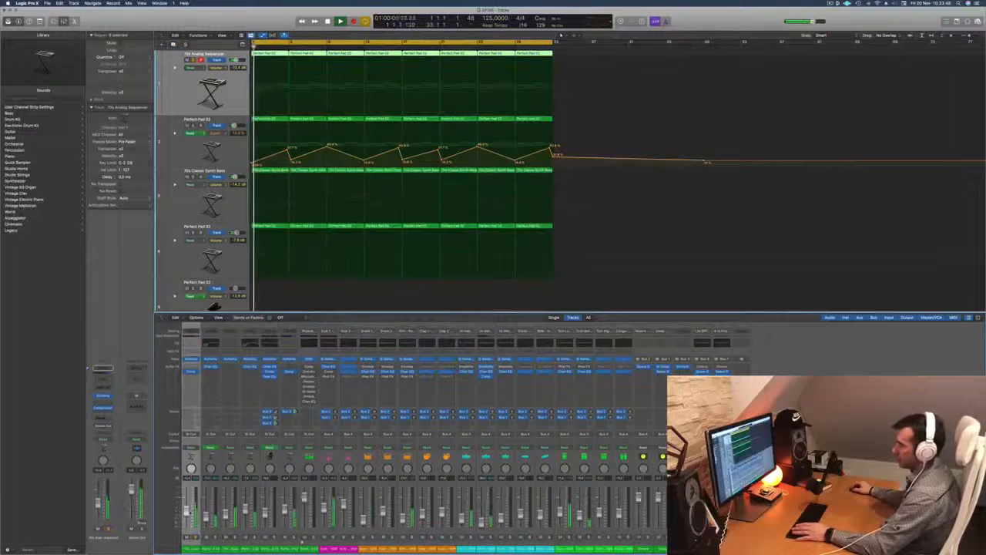
Enable a 250 Hz, 12 dB/Oct low cut in the 70s Analog Sequencer's Channel EQ, hide the plug-in window and restart playback.
key(v)
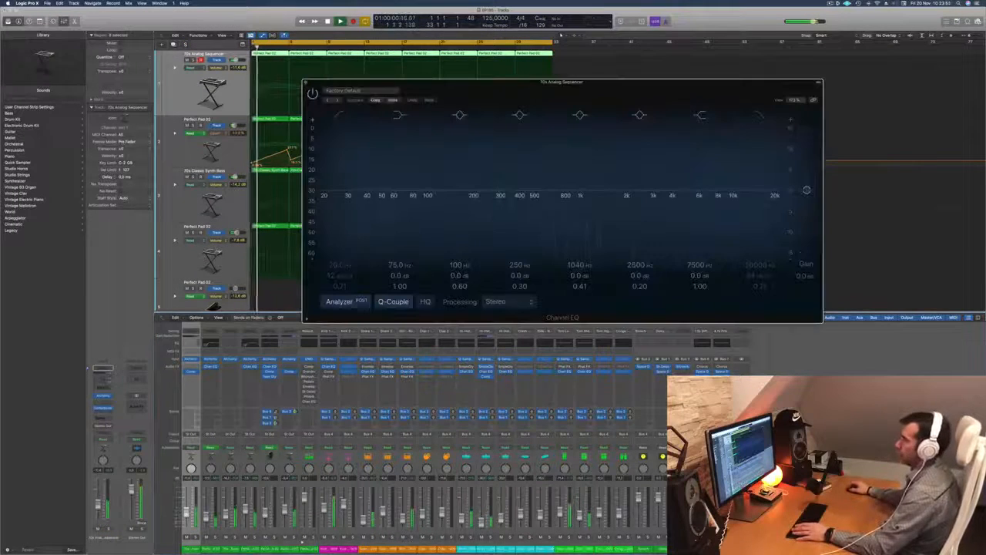
click(337, 116)
drag(357, 176, 517, 154)
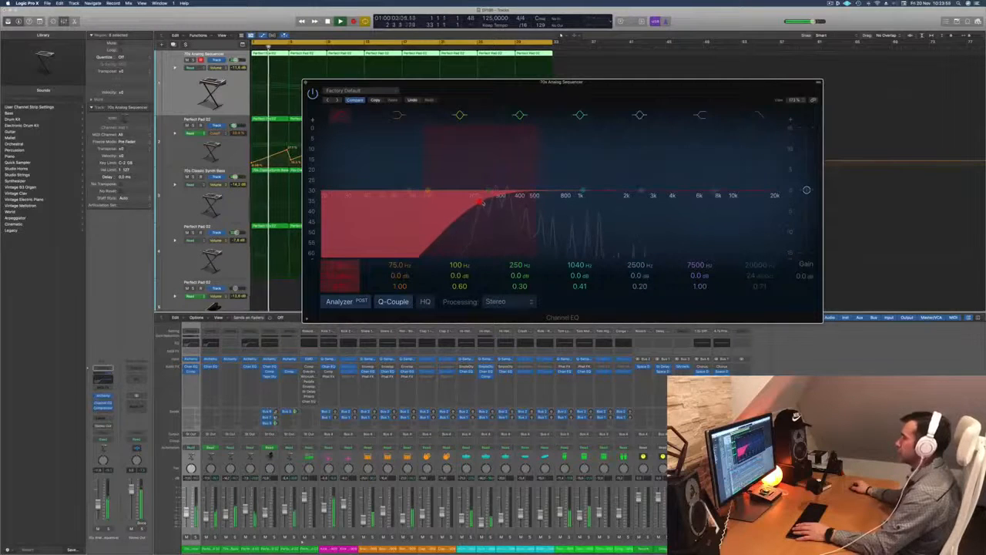
drag(490, 201, 493, 201)
drag(417, 86, 388, 117)
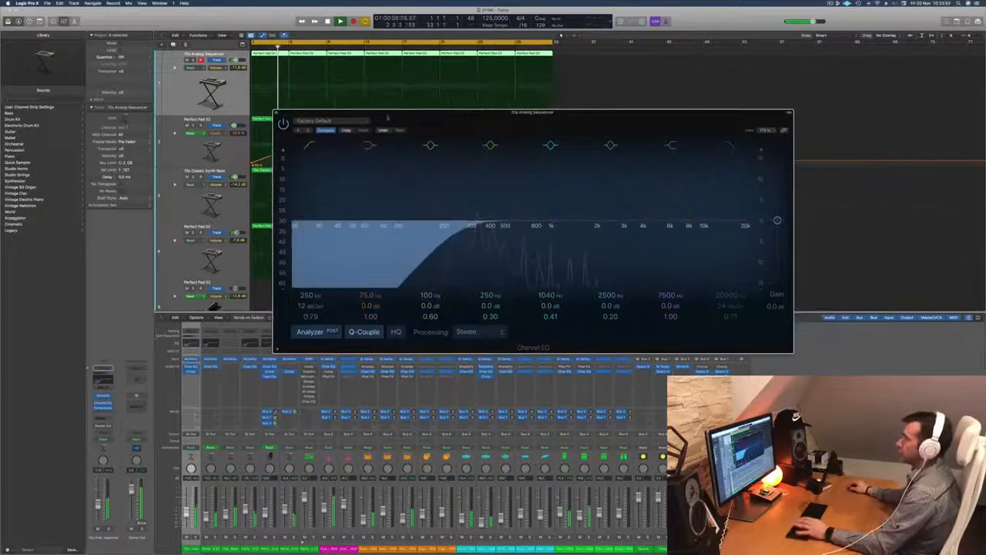
key(v)
key(space)
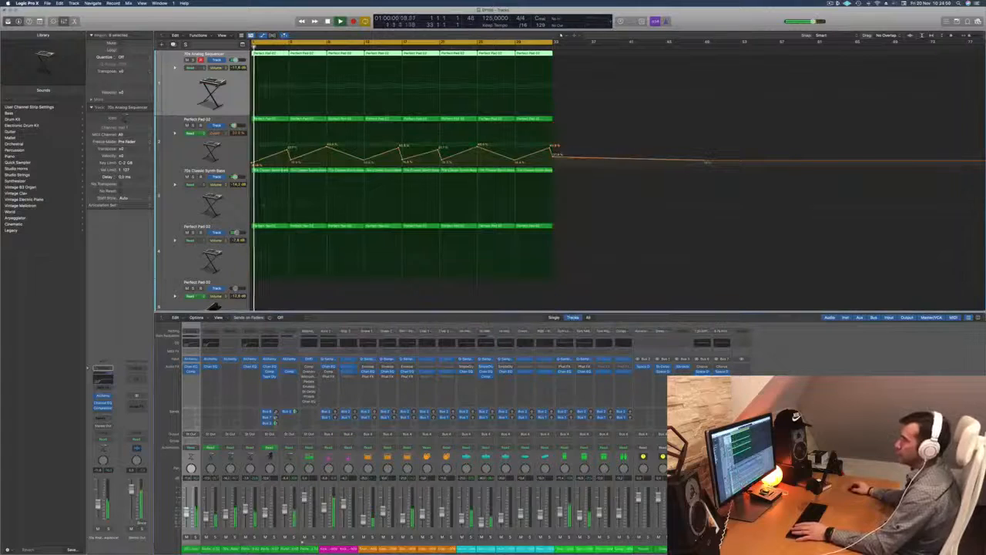
Raise the 70s Classic Synth Bass track's volume, and hide the mixer and shrink the tracks to fit them all, selecting the fifth track.
click(235, 199)
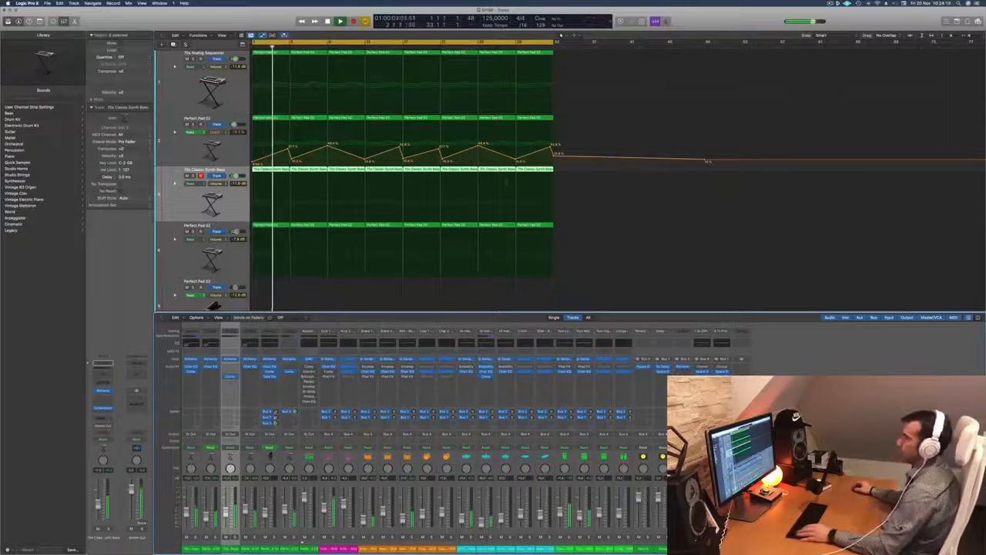
key(x)
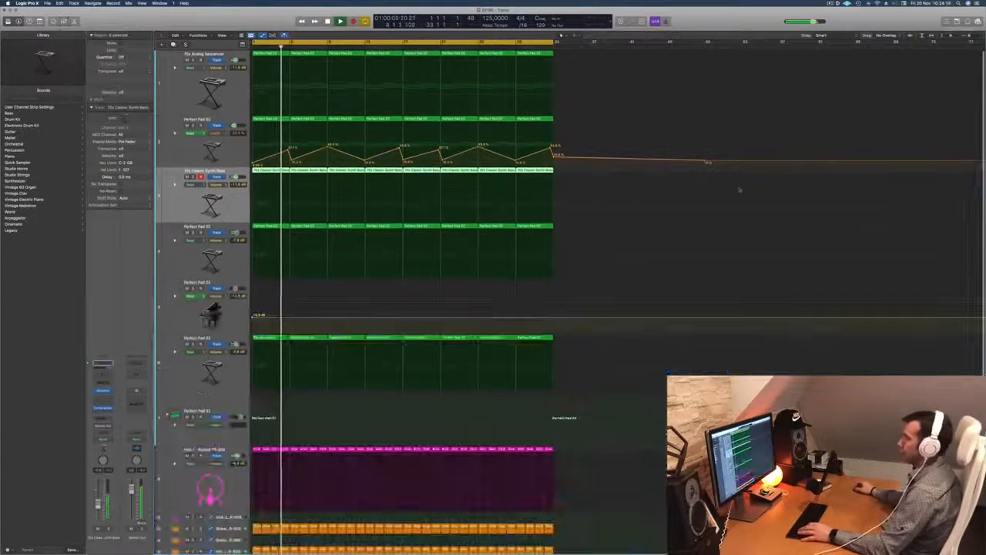
key(super+Up)
key(super+Up)
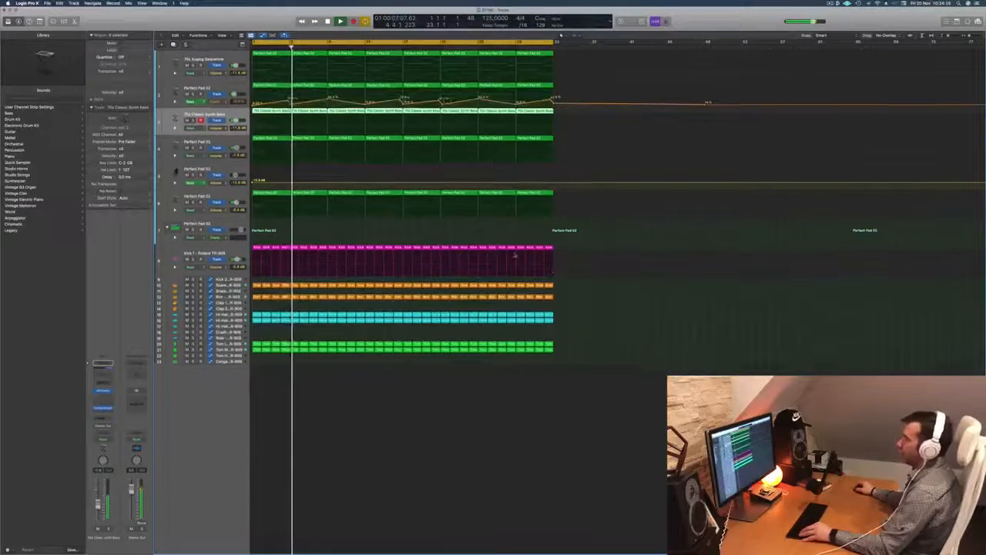
click(233, 167)
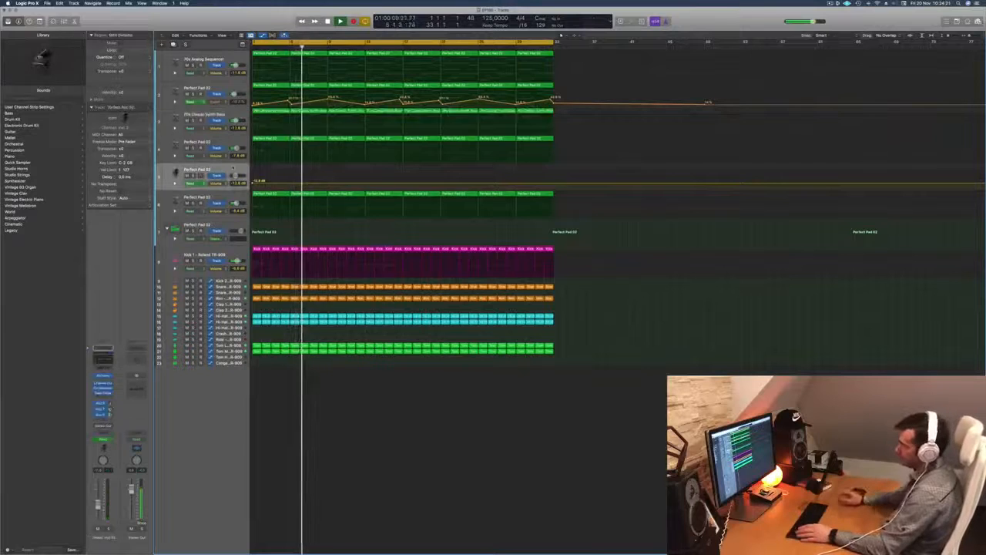
Delete the volume automation from the selected fifth track, the Perfect Pad 02 track without regions.
key(ctrl+super+BackSpace)
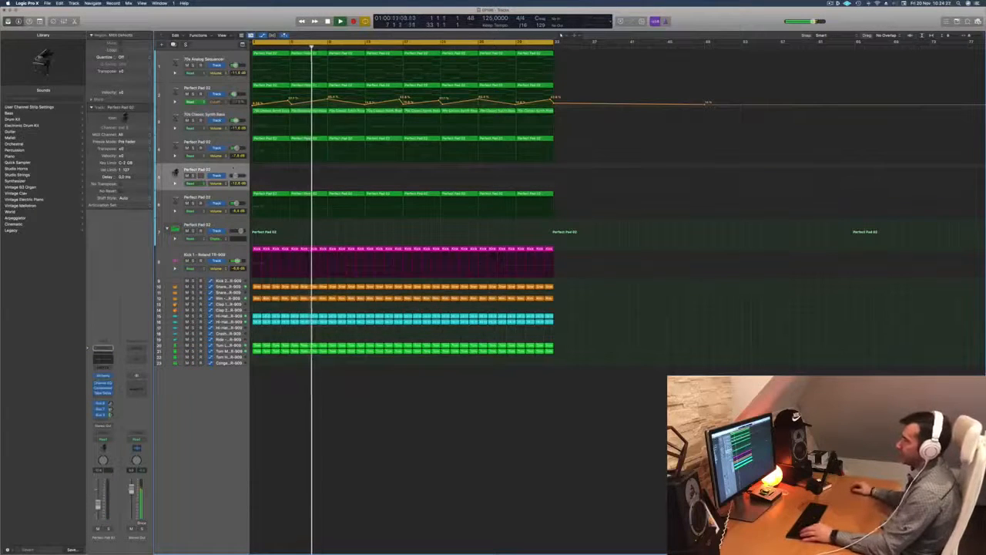
scroll(332, 176, down, 2)
scroll(326, 177, down, 2)
scroll(326, 177, up, 4)
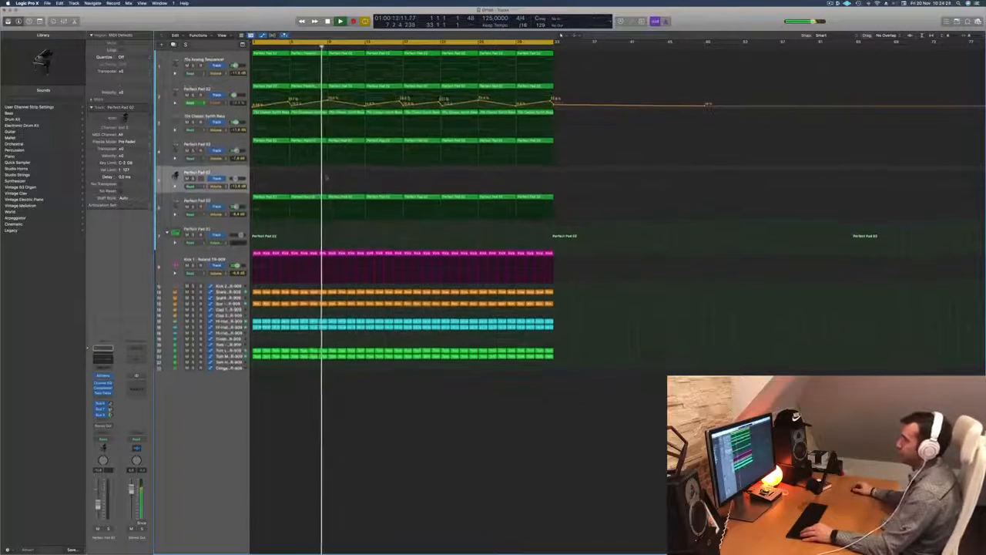
scroll(326, 177, up, 1)
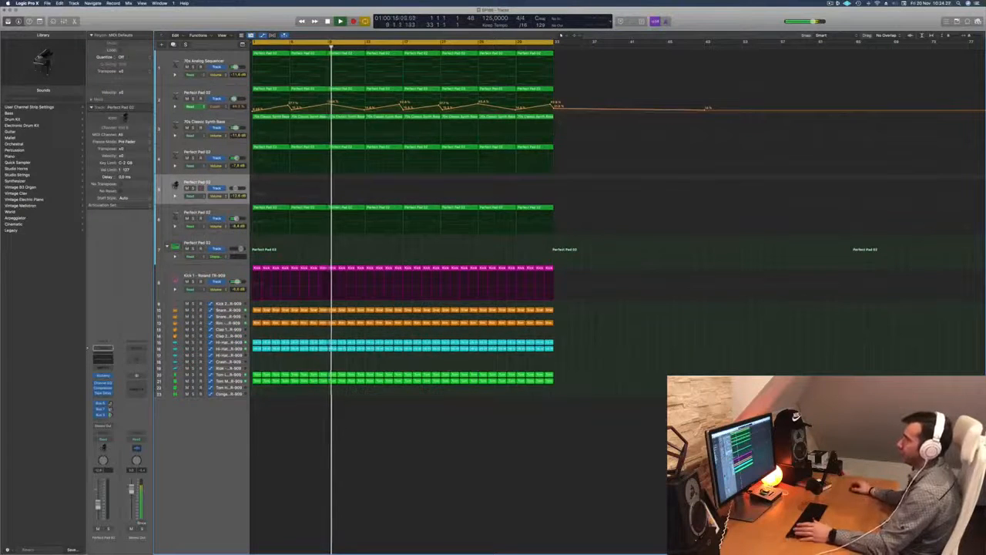
Show and hide the global tracks, and turn on the secondary ruler to display time above the arrangement.
key(g)
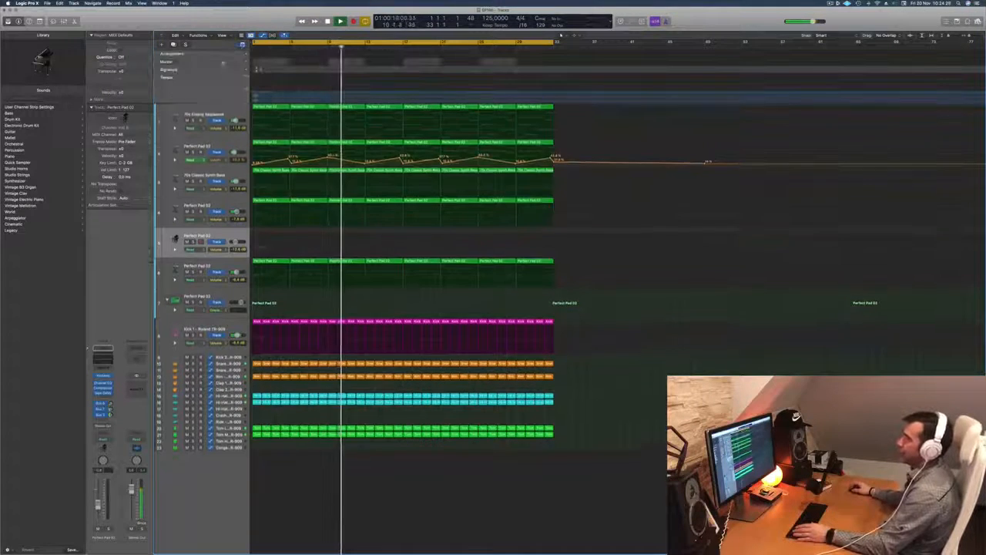
key(g)
click(222, 35)
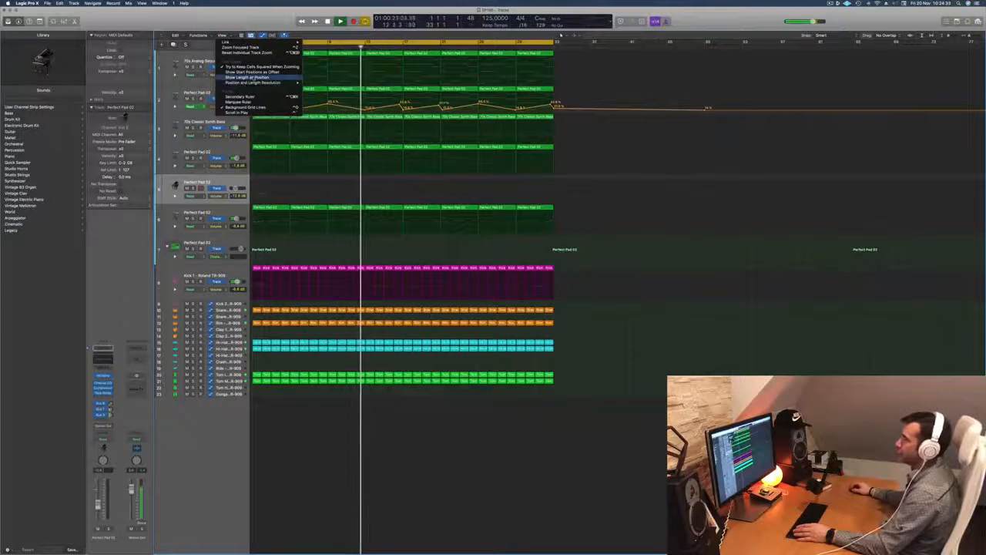
mouse_move(245, 42)
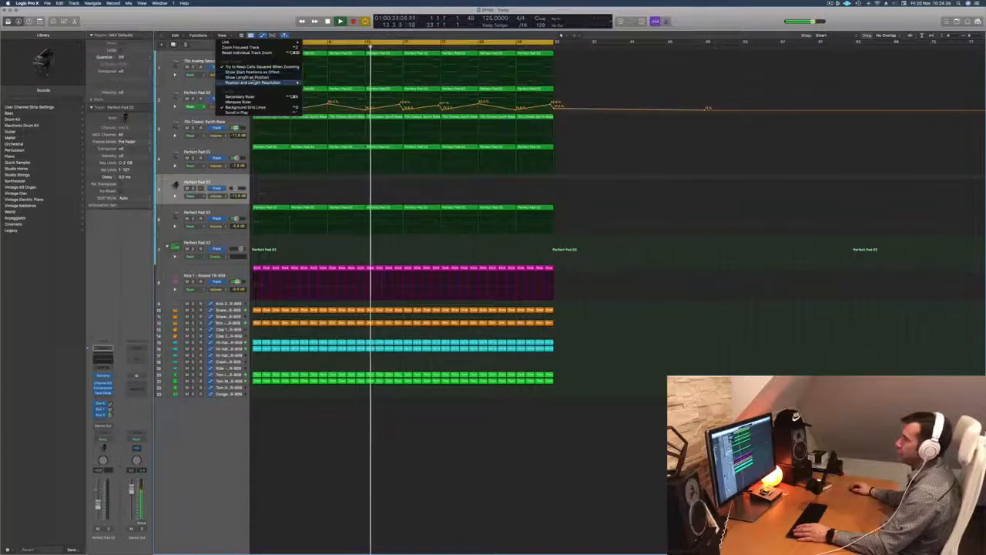
click(277, 96)
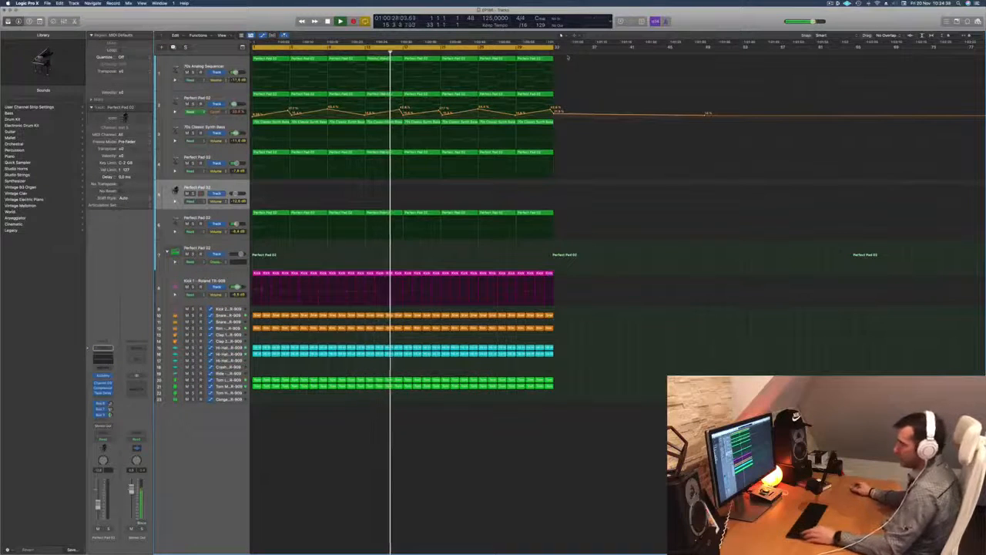
Repeat all regions of the 32-bar arrangement once, directly after the existing section, together with the pad automation.
key(super+r)
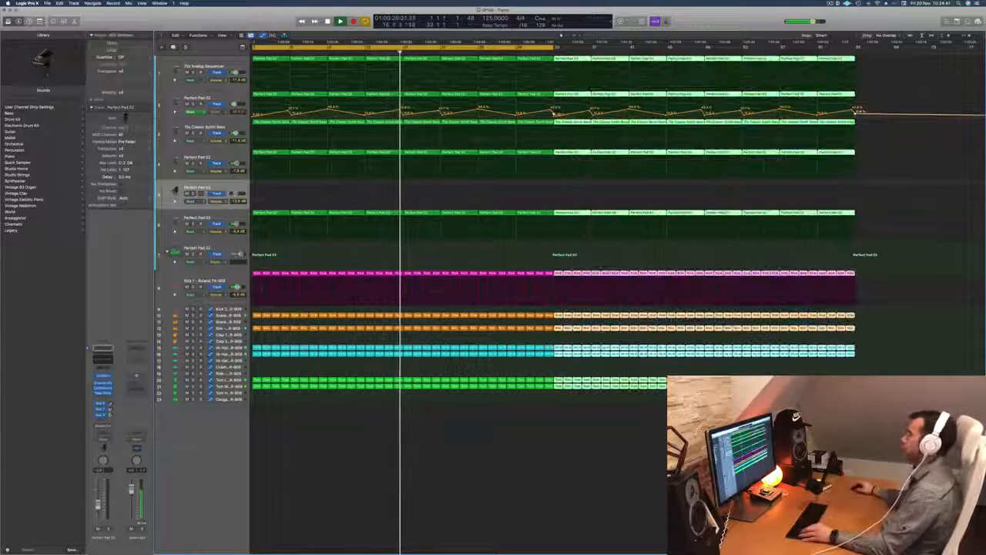
key(super+Left)
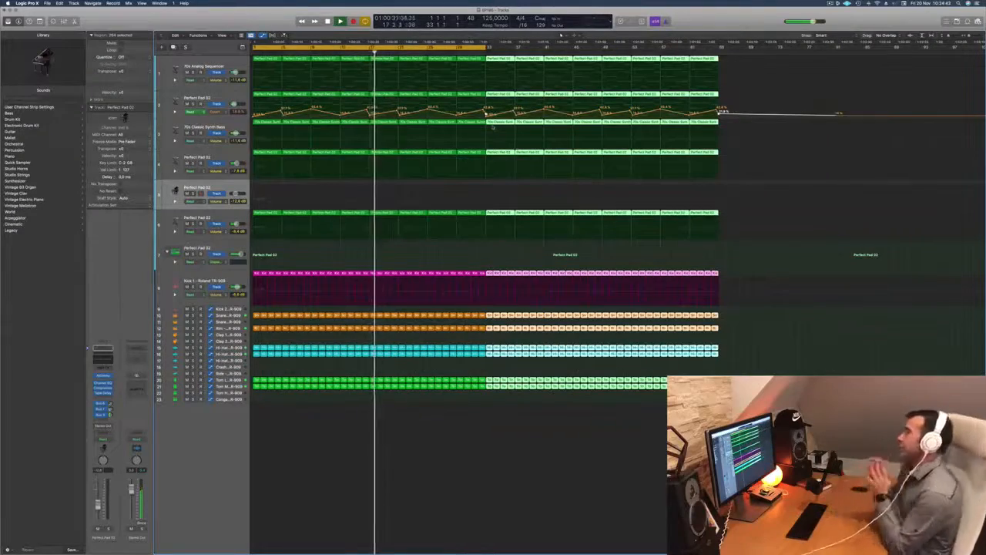